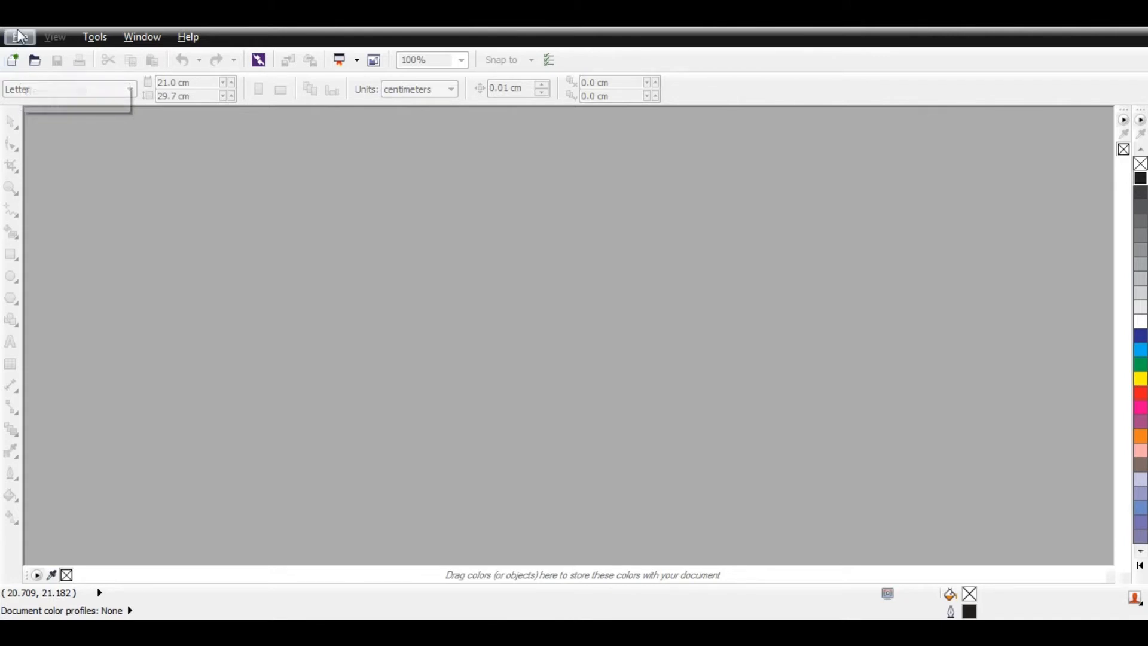
Step: Create a new blank A4 portrait document measured in millimeters
{"action": "left_click", "coordinate": [20, 36]}
{"action": "left_click", "coordinate": [52, 59]}
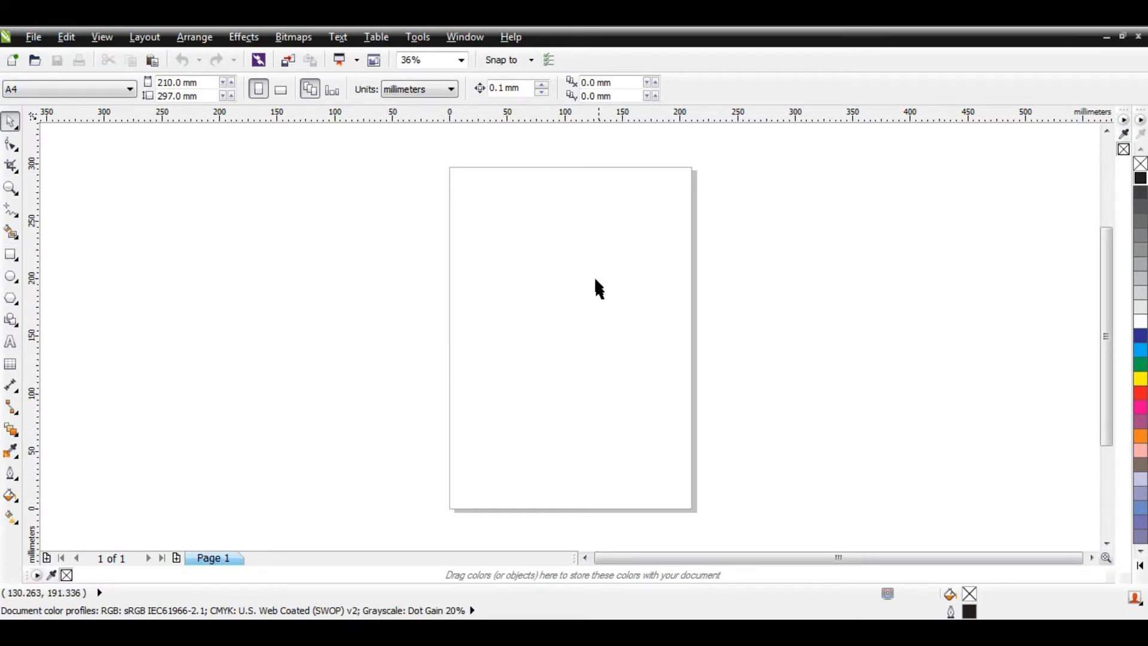
{"action": "scroll", "coordinate": [594, 264], "scroll_direction": "up", "scroll_amount": 2}
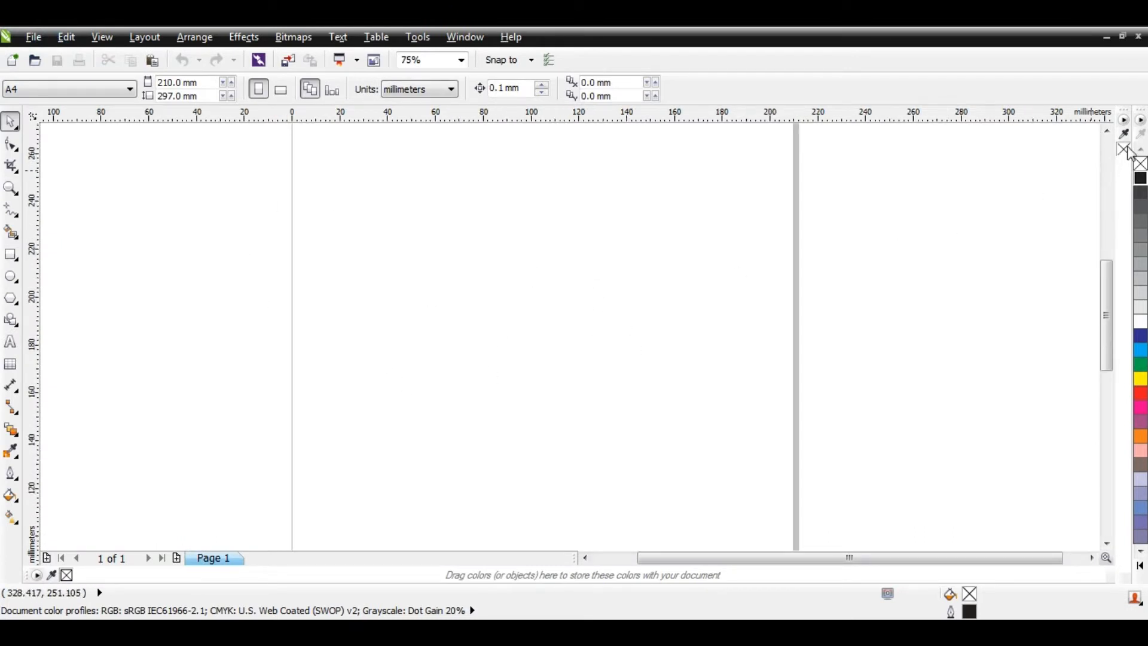
{"action": "left_click", "coordinate": [1107, 130]}
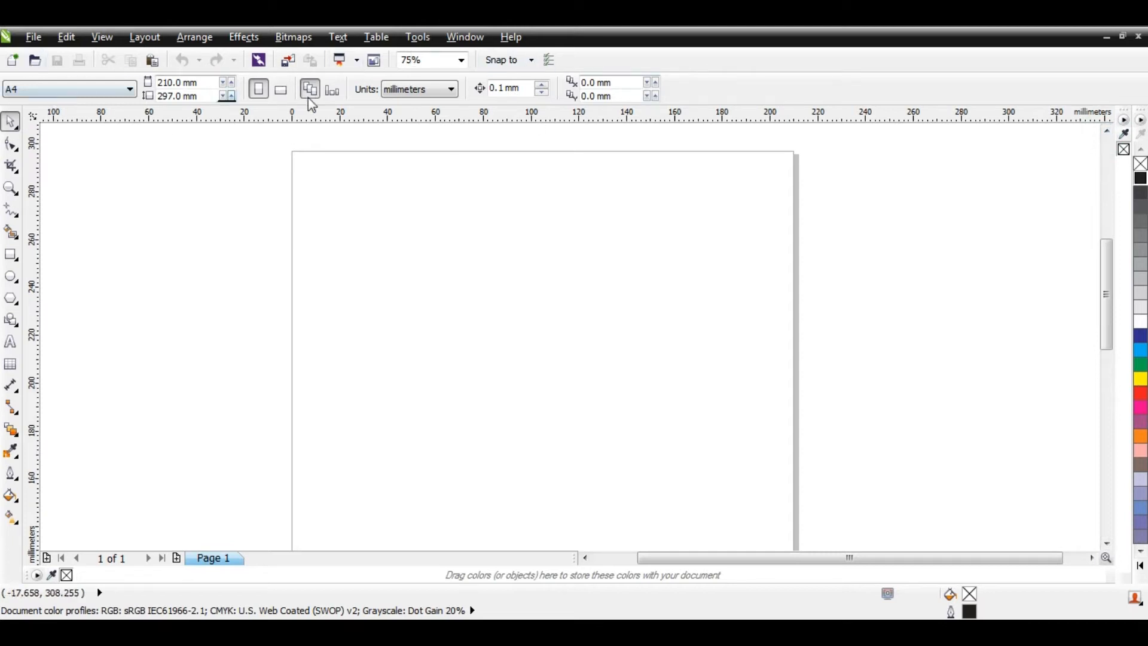
{"action": "left_click", "coordinate": [177, 230]}
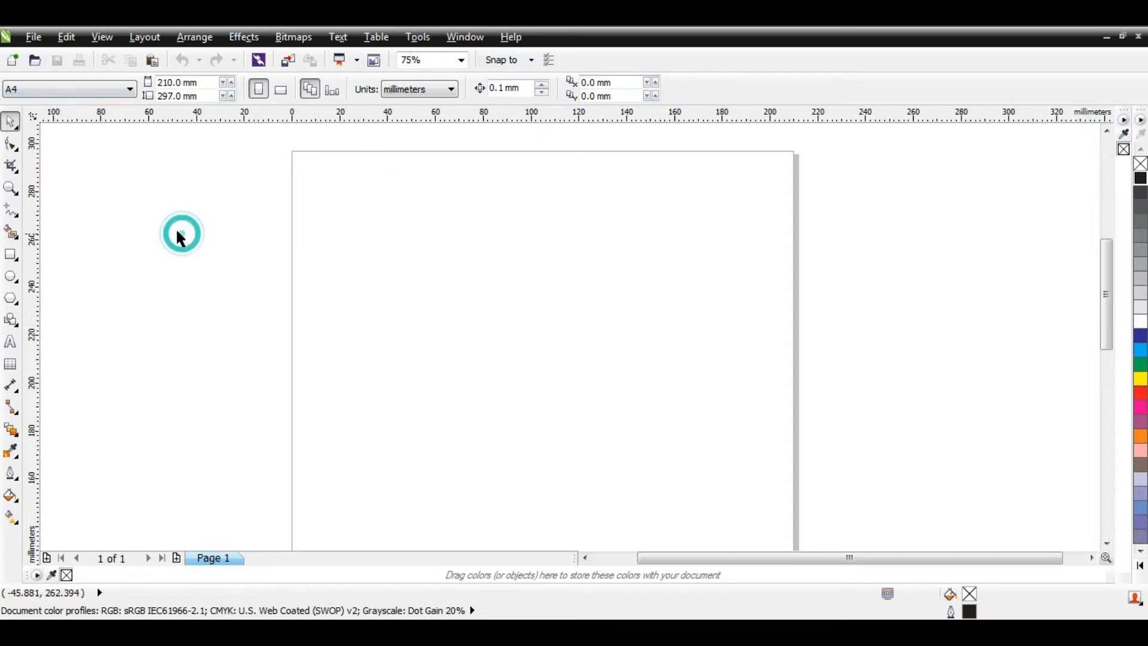
Step: Keep the A4 page size and set the page orientation to landscape
{"action": "left_click", "coordinate": [84, 91]}
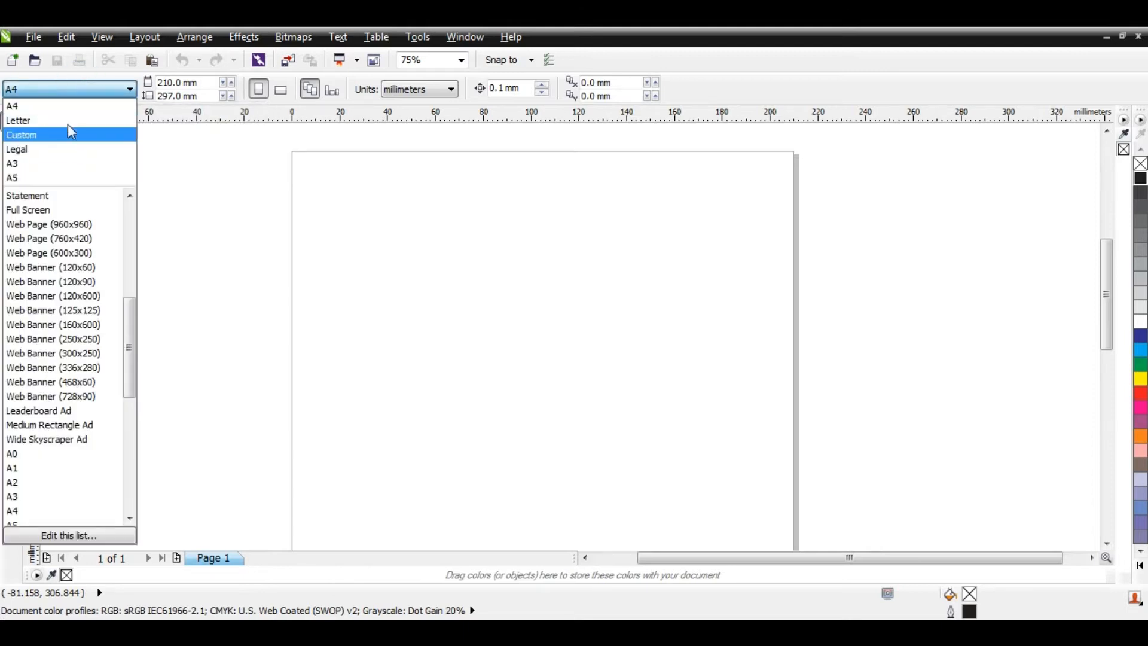
{"action": "left_click", "coordinate": [73, 91]}
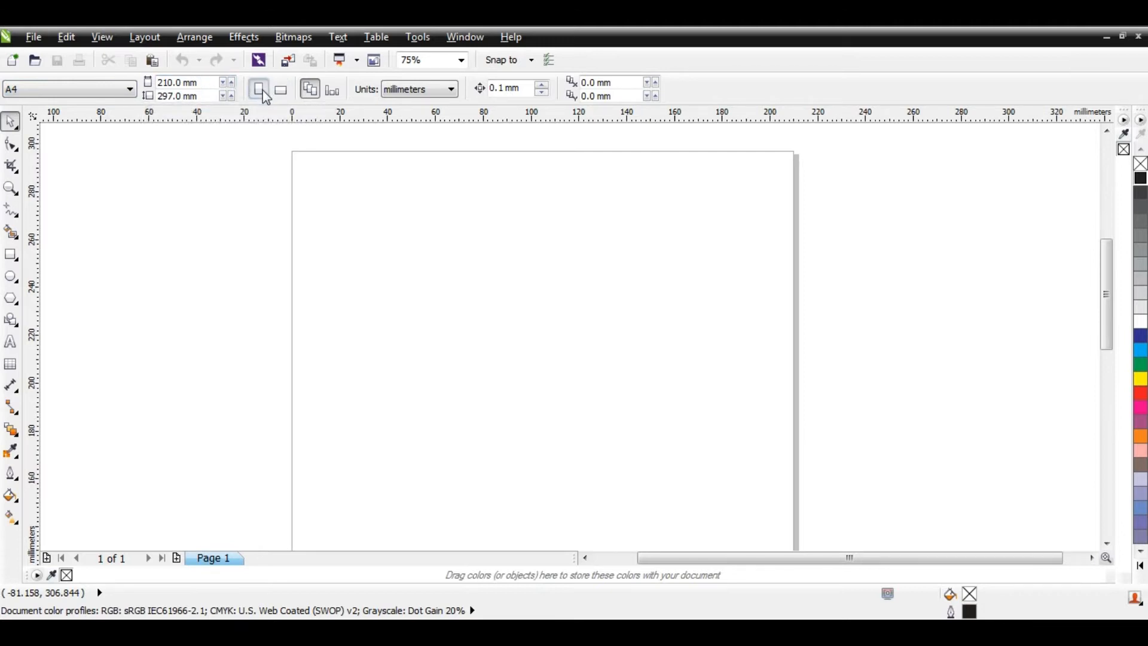
{"action": "left_click", "coordinate": [280, 89]}
{"action": "scroll", "coordinate": [444, 317], "scroll_direction": "down", "scroll_amount": 1}
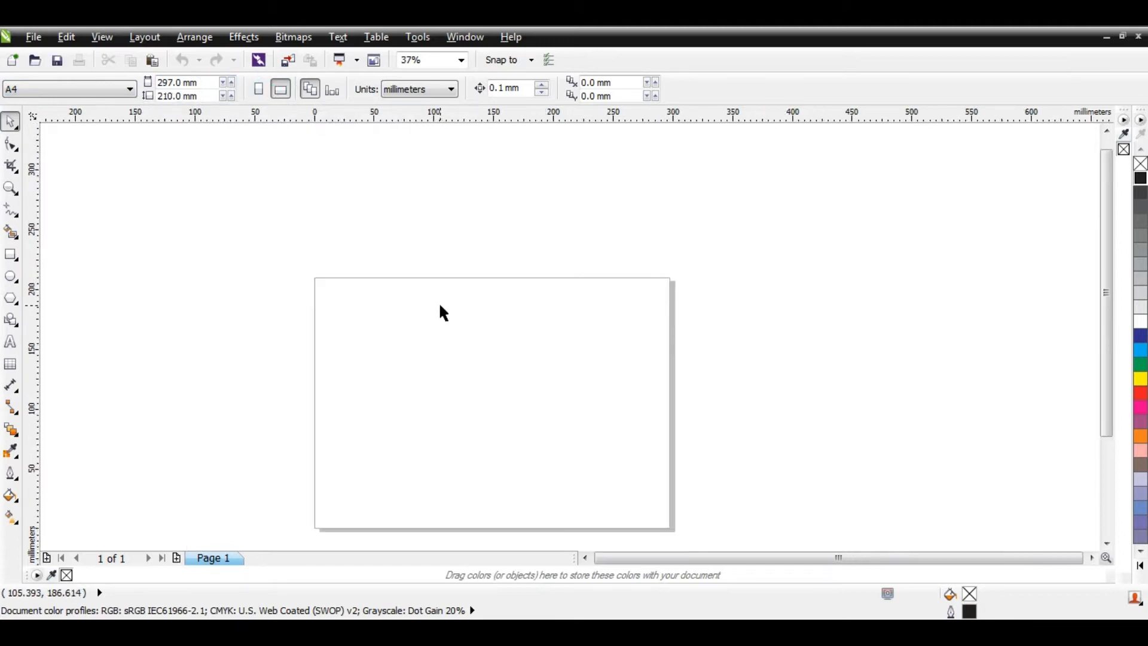
{"action": "left_click", "coordinate": [258, 91]}
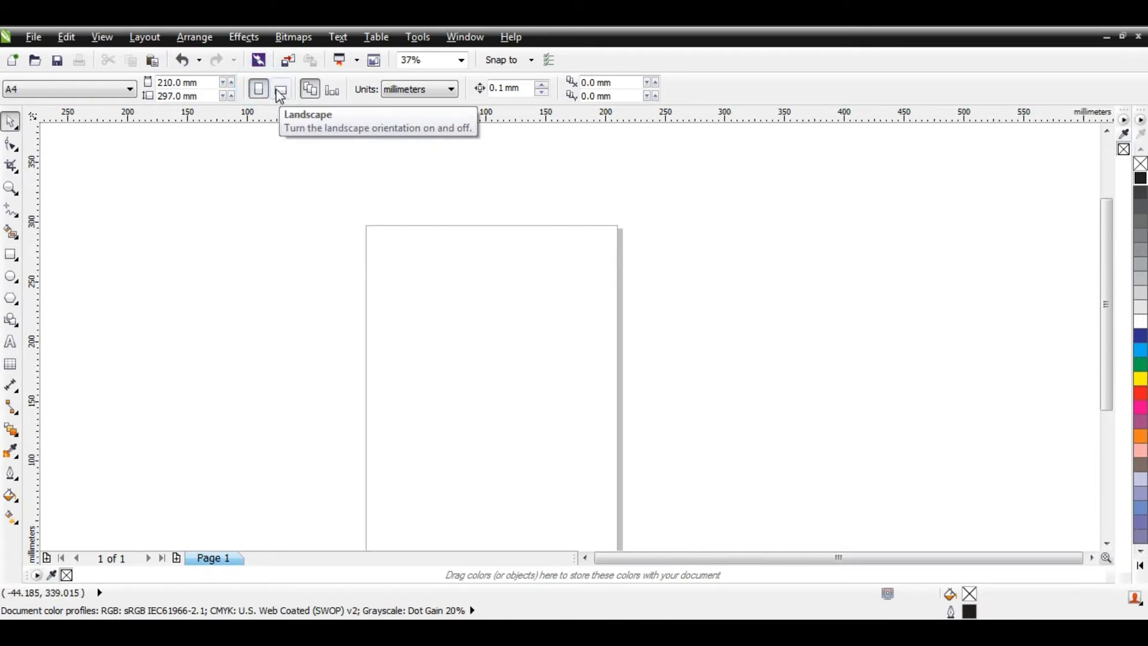
{"action": "left_click", "coordinate": [279, 93]}
Step: Change the document's measurement units to inches and return to the Pick tool
{"action": "left_click", "coordinate": [431, 91]}
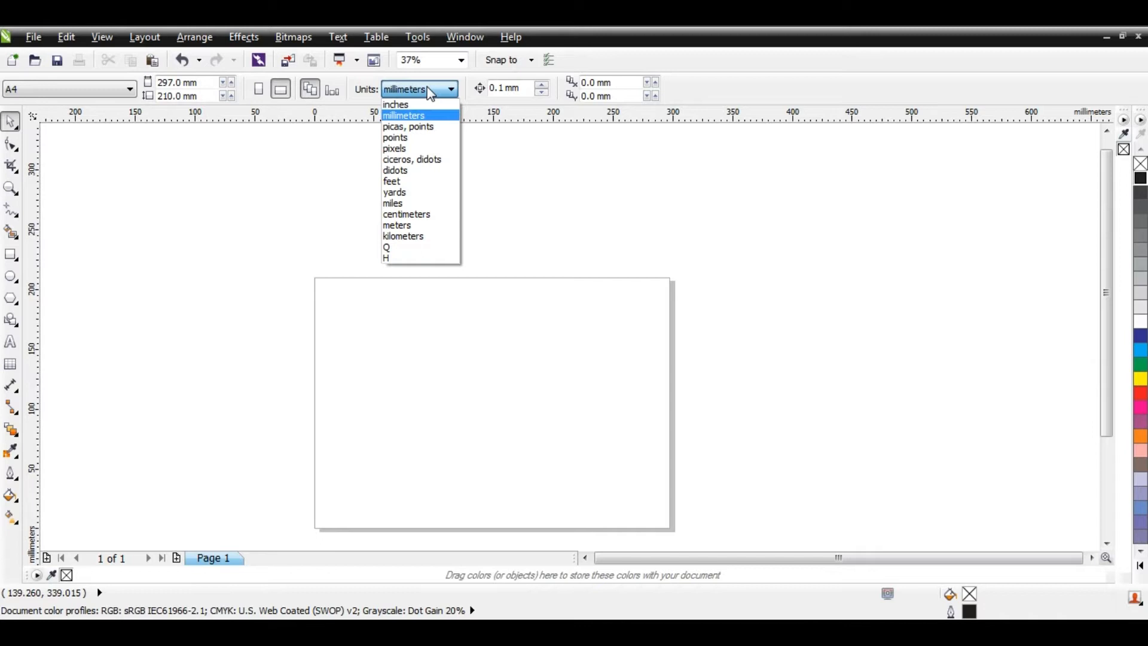
{"action": "left_click", "coordinate": [414, 106]}
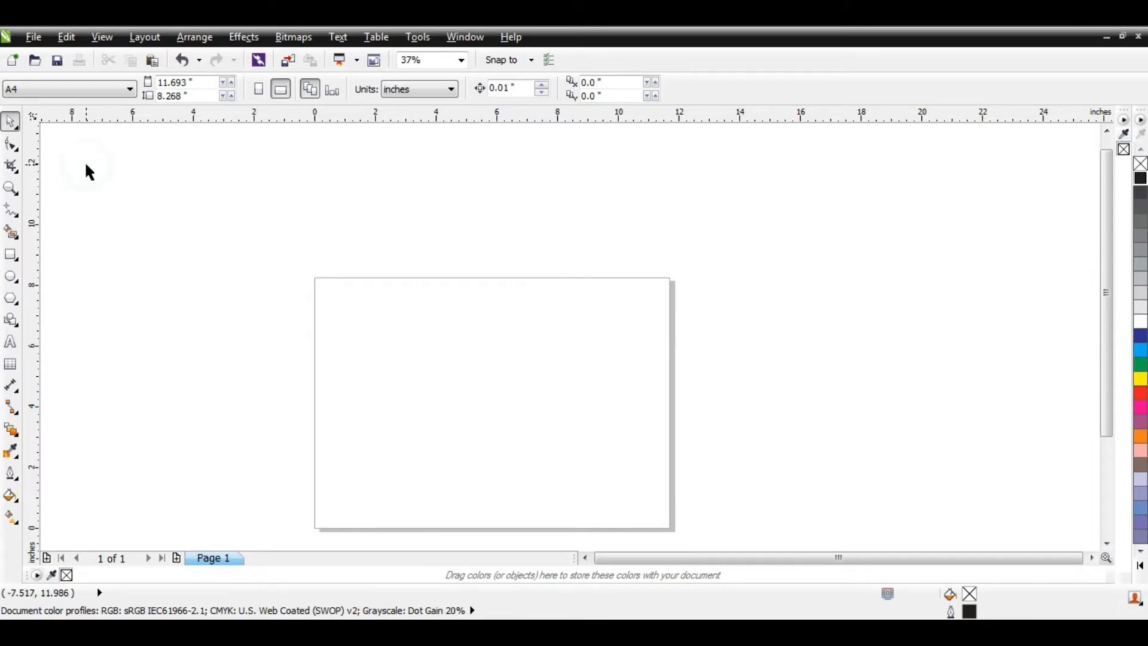
{"action": "left_click", "coordinate": [10, 118]}
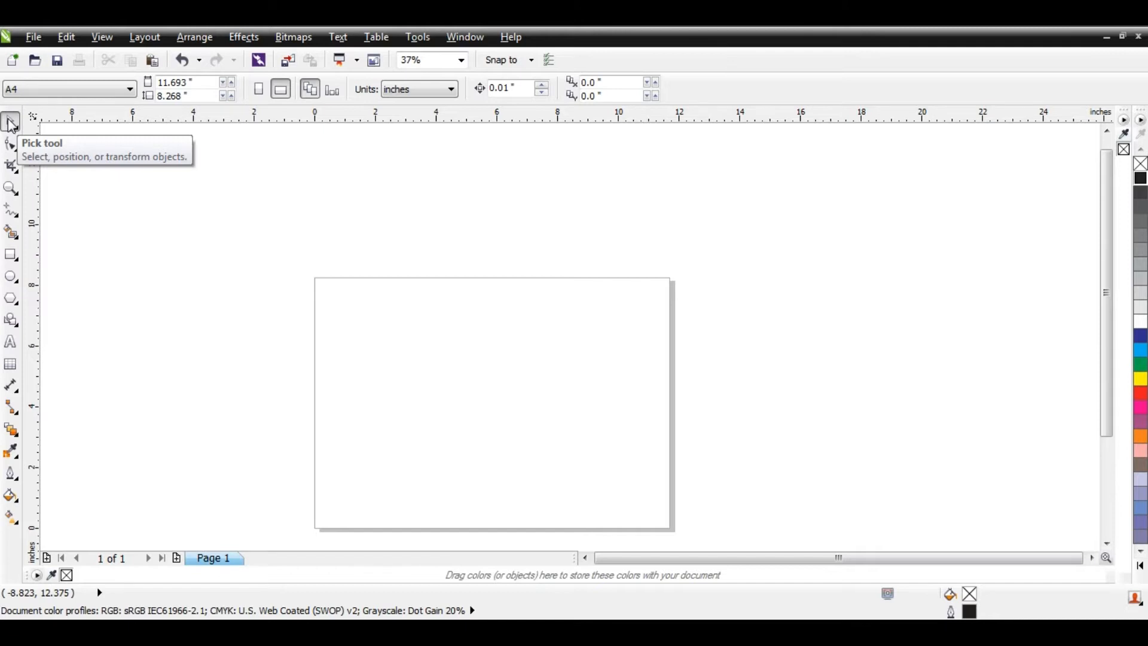
{"action": "left_click", "coordinate": [231, 223]}
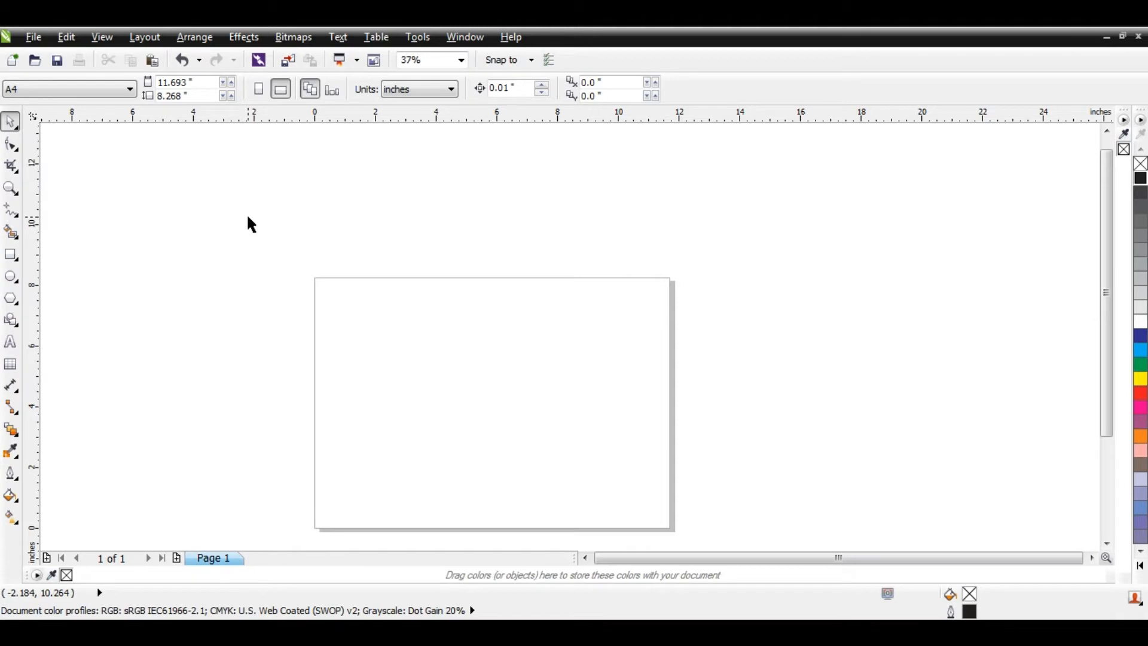
Step: Draw a square about 2.3 inches wide near the page's upper-left corner and shift it slightly left
{"action": "left_click", "coordinate": [10, 254]}
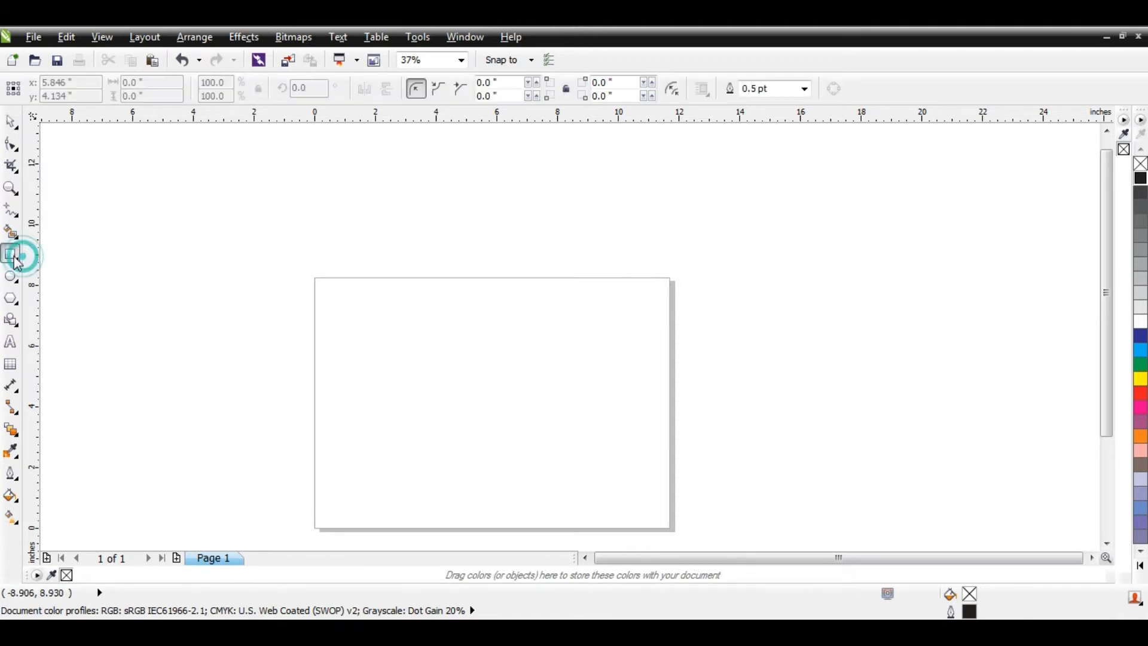
{"action": "left_click_drag", "start_coordinate": [353, 303], "coordinate": [423, 373]}
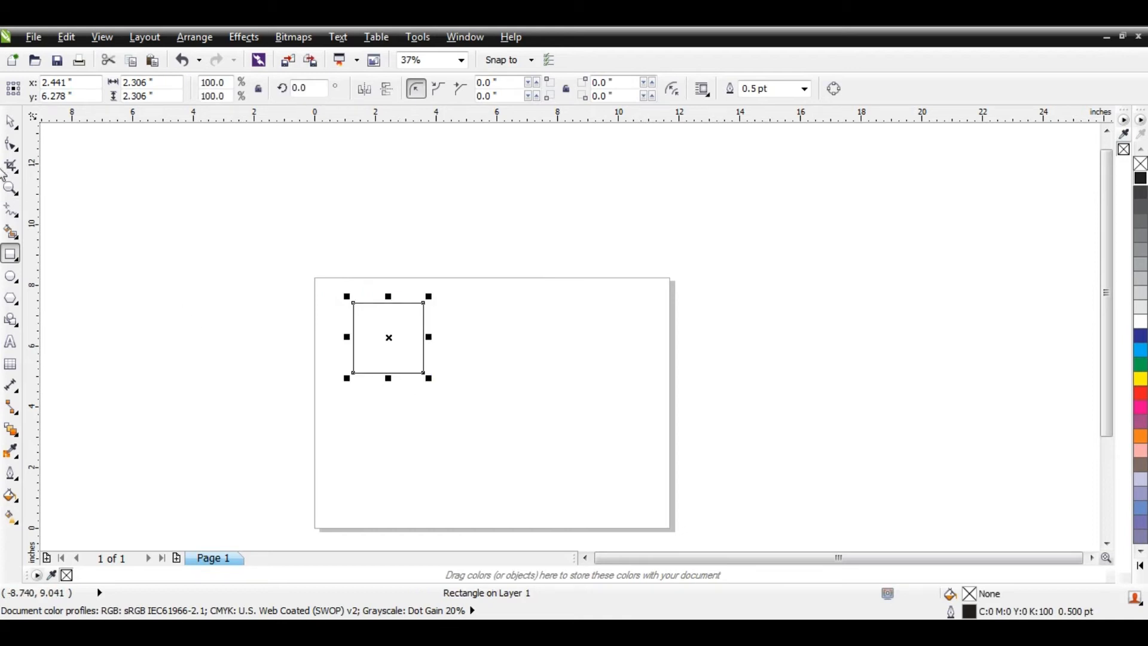
{"action": "left_click", "coordinate": [11, 122]}
{"action": "mouse_move", "coordinate": [386, 335]}
{"action": "left_mouse_down"}
{"action": "mouse_move", "coordinate": [494, 335]}
{"action": "mouse_move", "coordinate": [366, 336]}
{"action": "left_mouse_up"}
{"action": "left_click", "coordinate": [462, 337]}
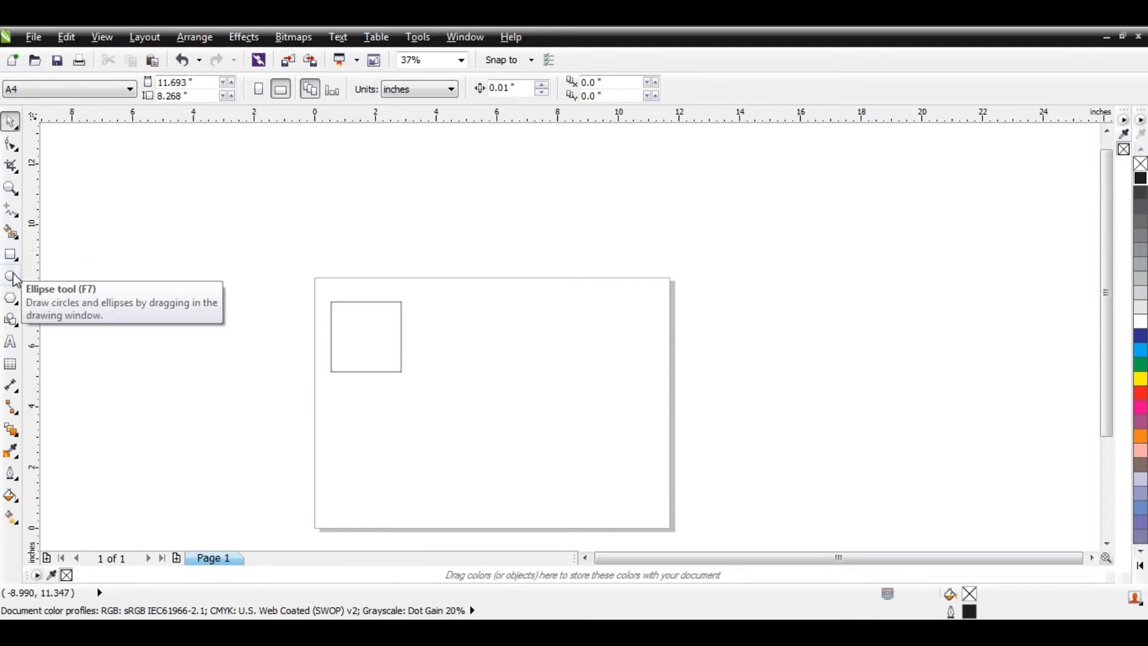
Step: Look through the tools grouped with Polygon, Crop, Zoom, Freehand and Smart Fill
{"action": "left_click", "coordinate": [20, 327]}
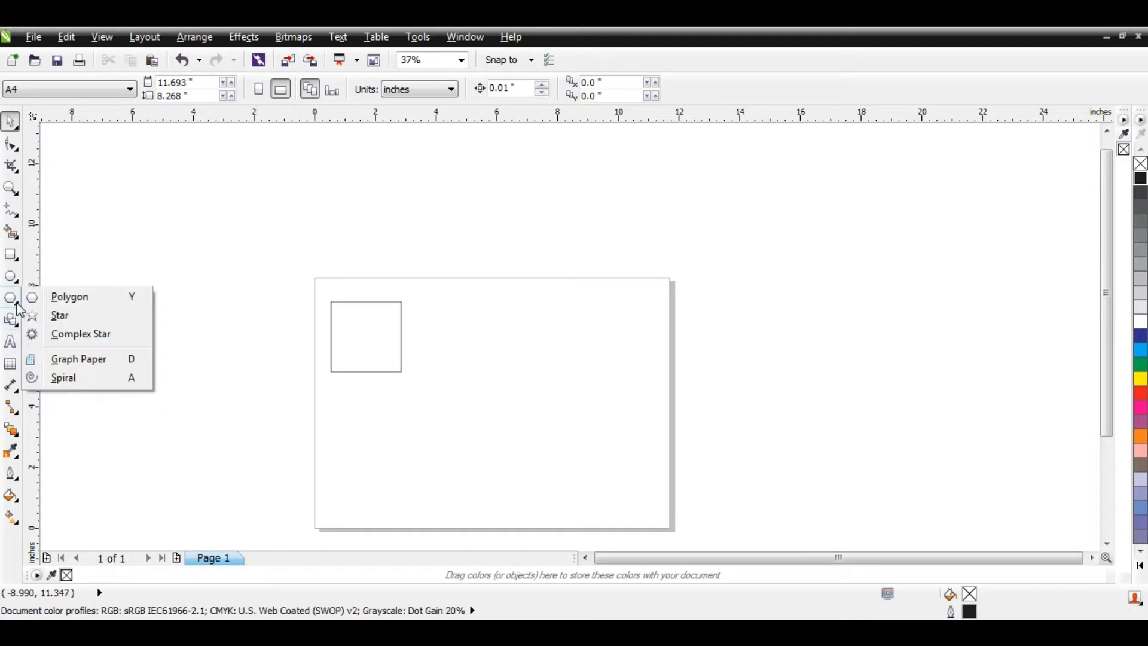
{"action": "mouse_move", "coordinate": [17, 279]}
{"action": "mouse_move", "coordinate": [17, 179]}
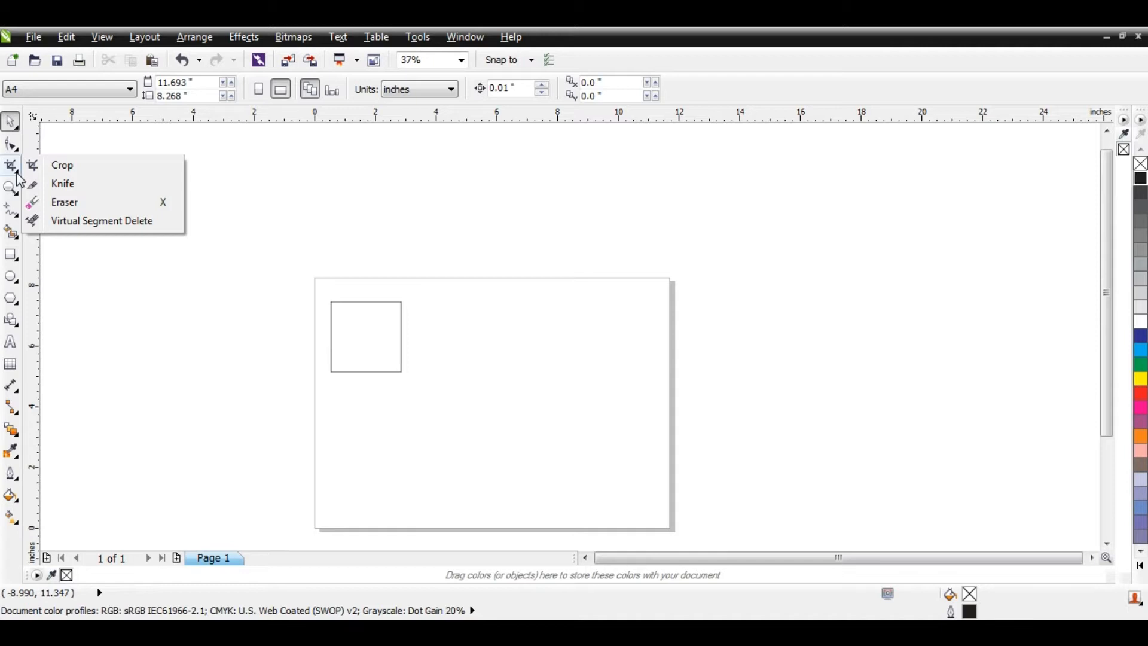
{"action": "mouse_move", "coordinate": [23, 156]}
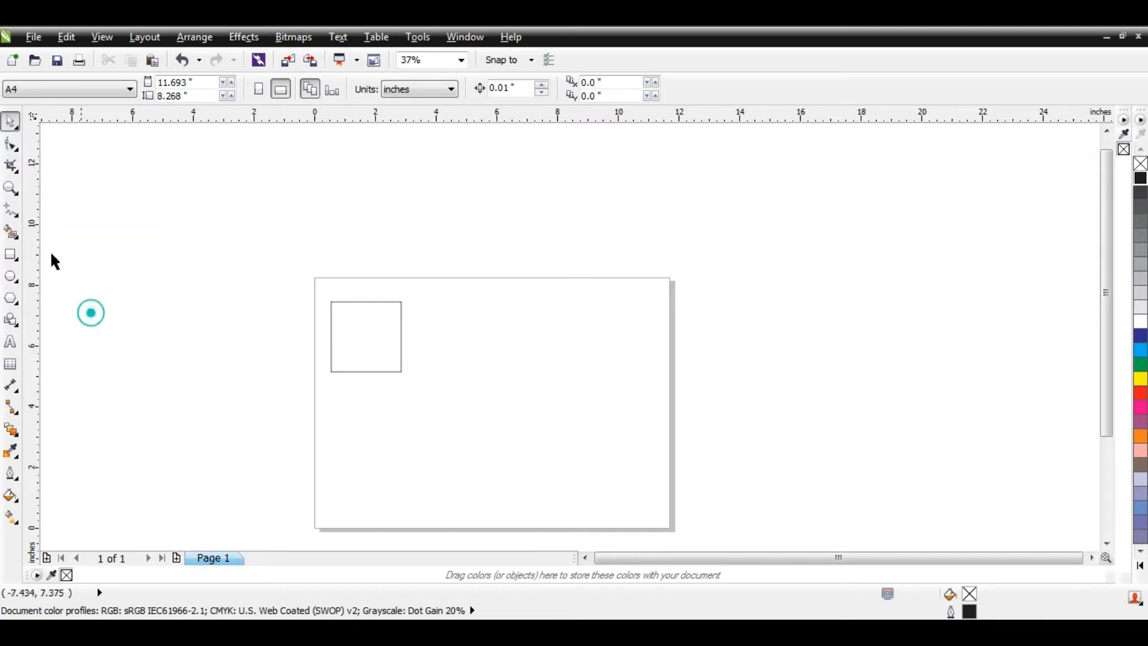
{"action": "left_click", "coordinate": [19, 174]}
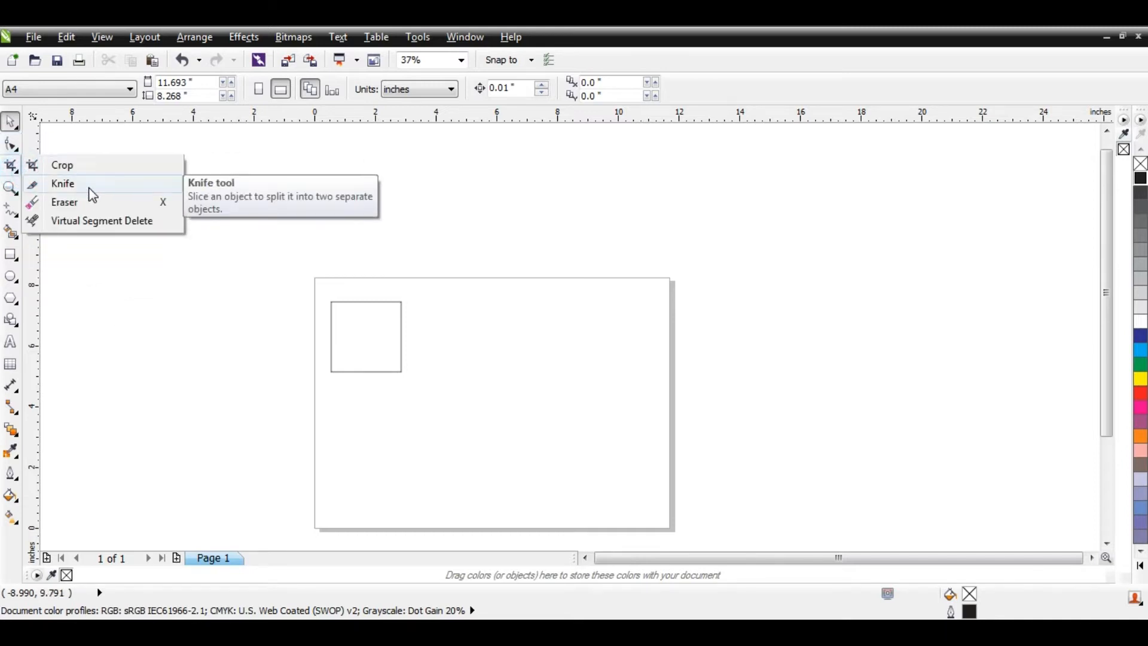
{"action": "left_click", "coordinate": [89, 286]}
{"action": "left_click", "coordinate": [20, 192]}
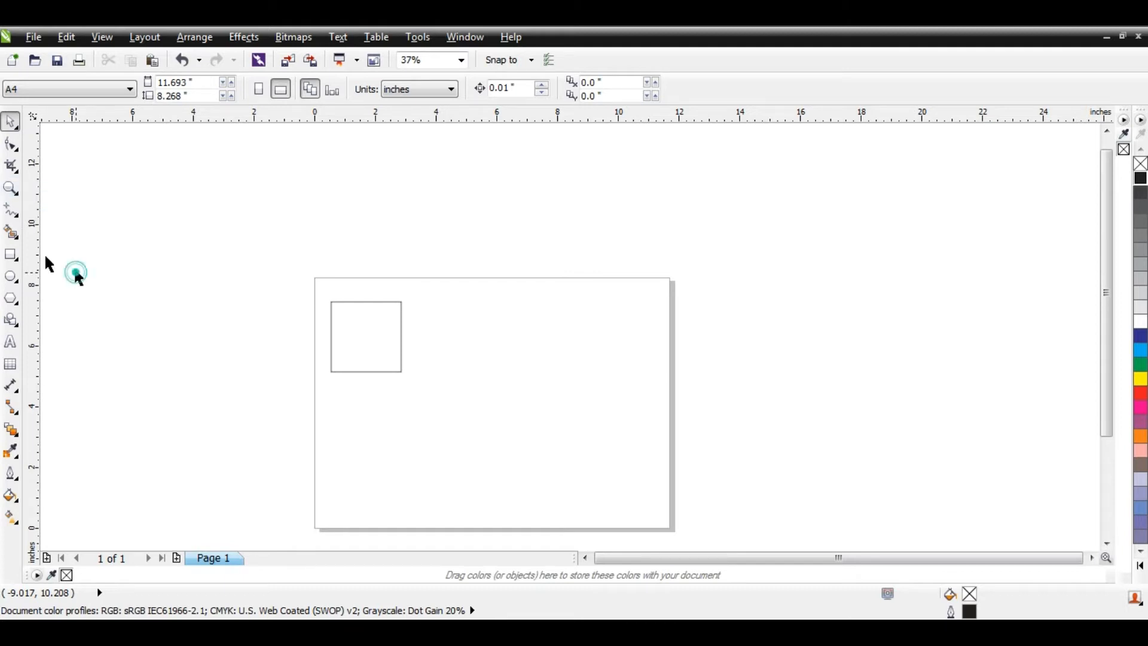
{"action": "left_click", "coordinate": [18, 220]}
{"action": "left_click", "coordinate": [18, 216]}
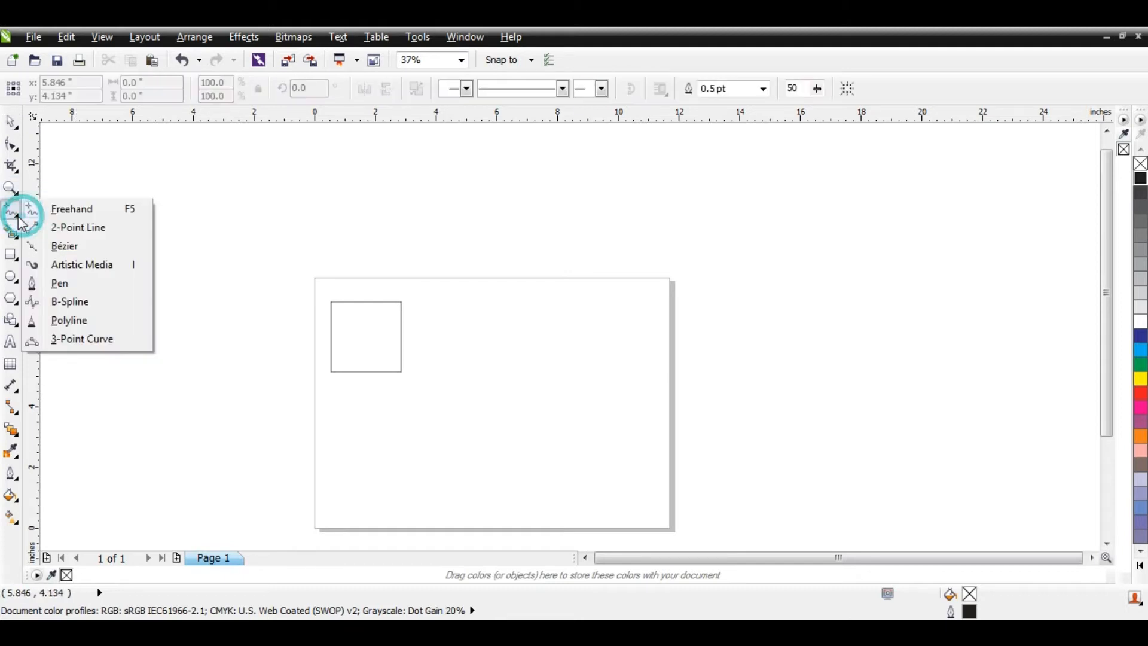
{"action": "left_click", "coordinate": [78, 381]}
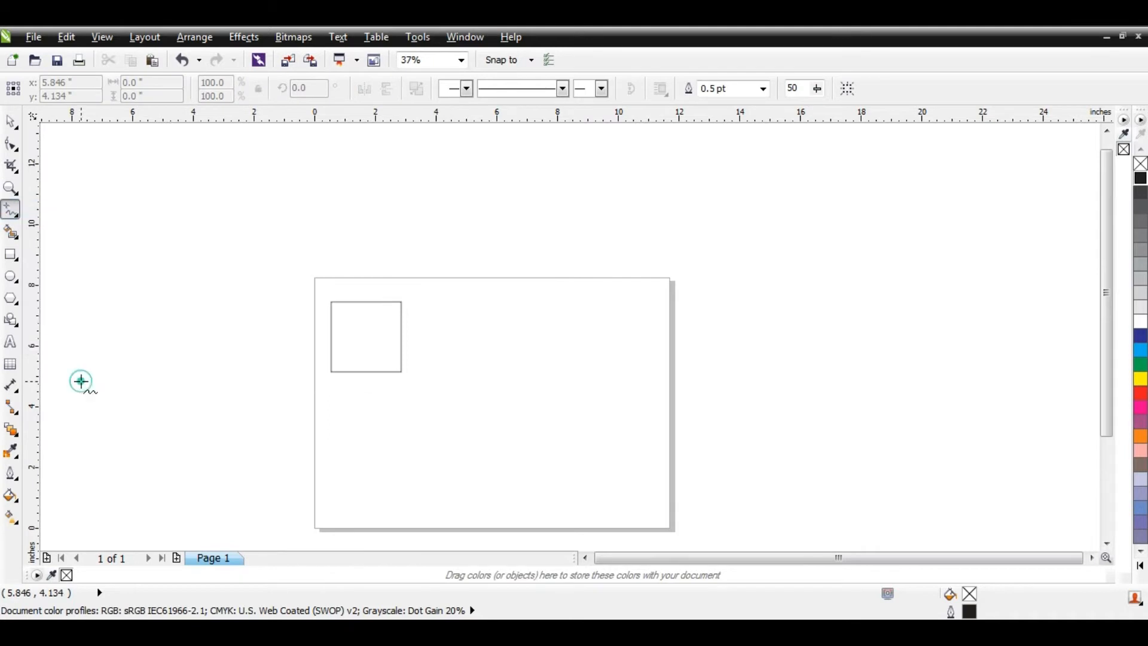
{"action": "left_click", "coordinate": [12, 232]}
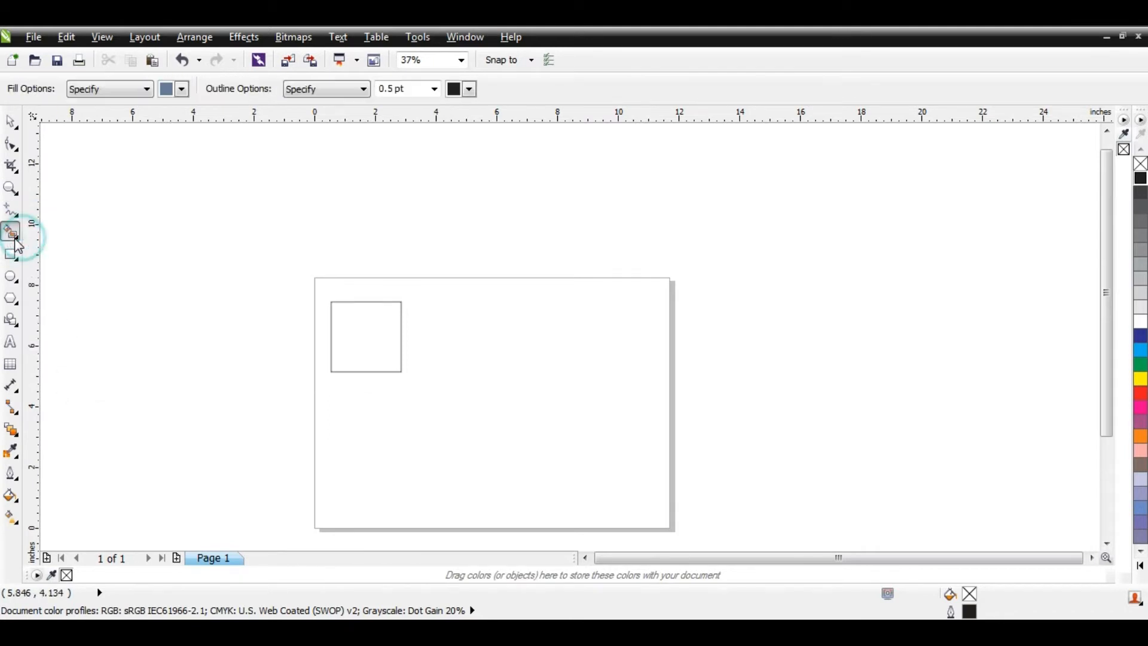
Step: Add the artistic text "Design World" in 24 pt Arial below the square and move it slightly closer to the square
{"action": "left_click", "coordinate": [20, 341]}
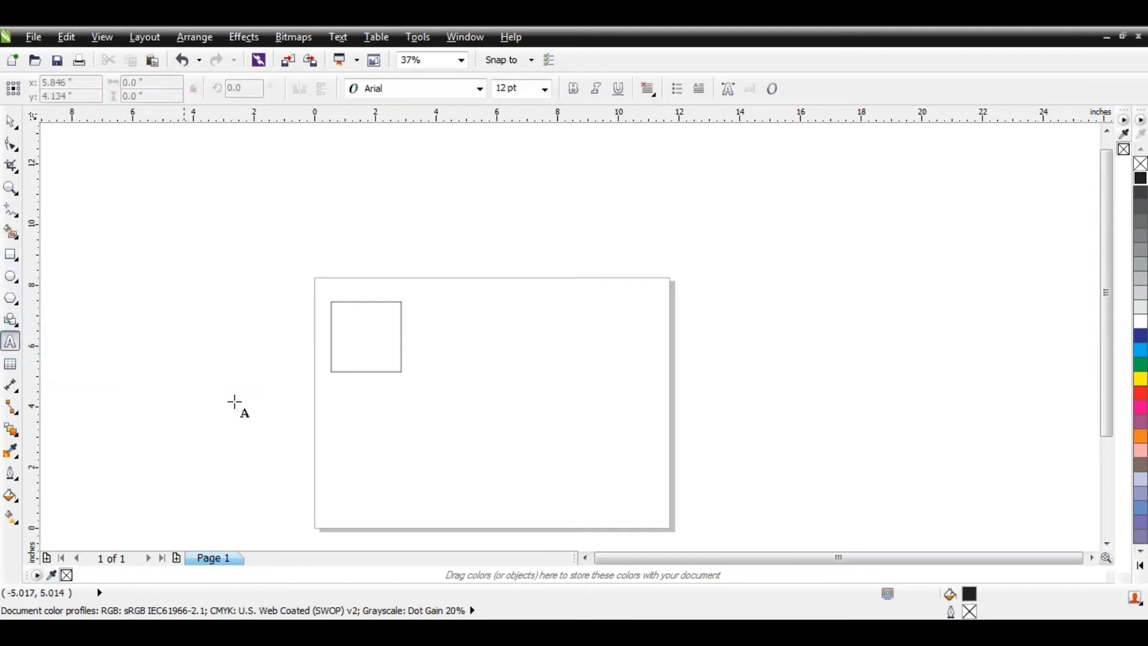
{"action": "left_click", "coordinate": [359, 410]}
{"action": "scroll", "coordinate": [372, 414], "scroll_direction": "up", "scroll_amount": 2}
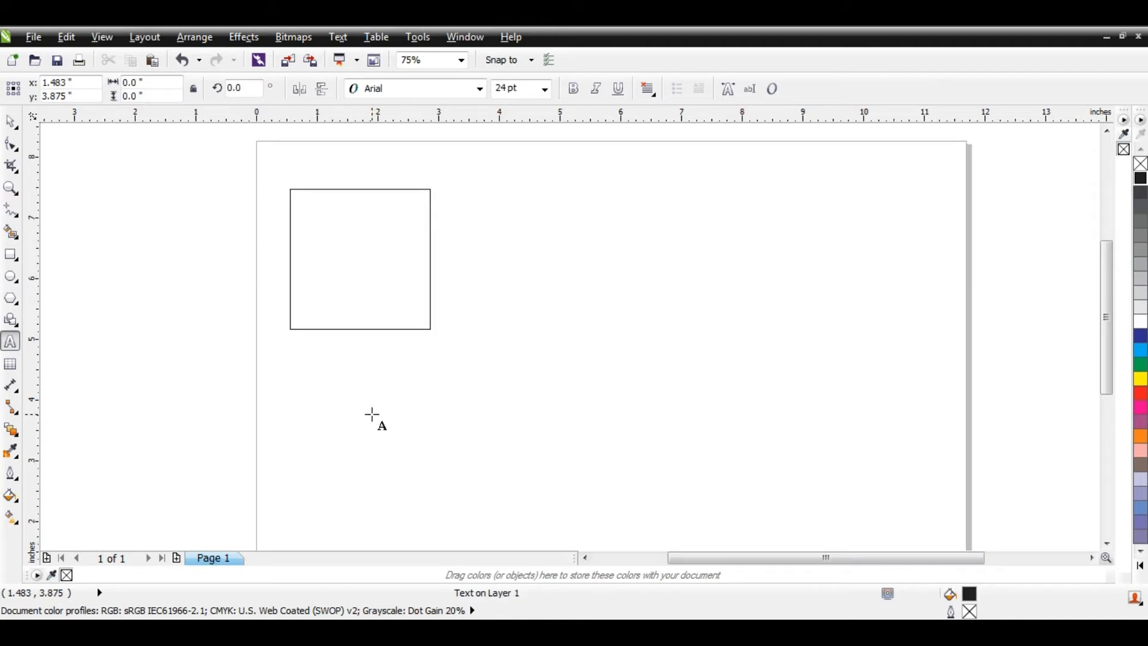
{"action": "type", "text": "Design "}
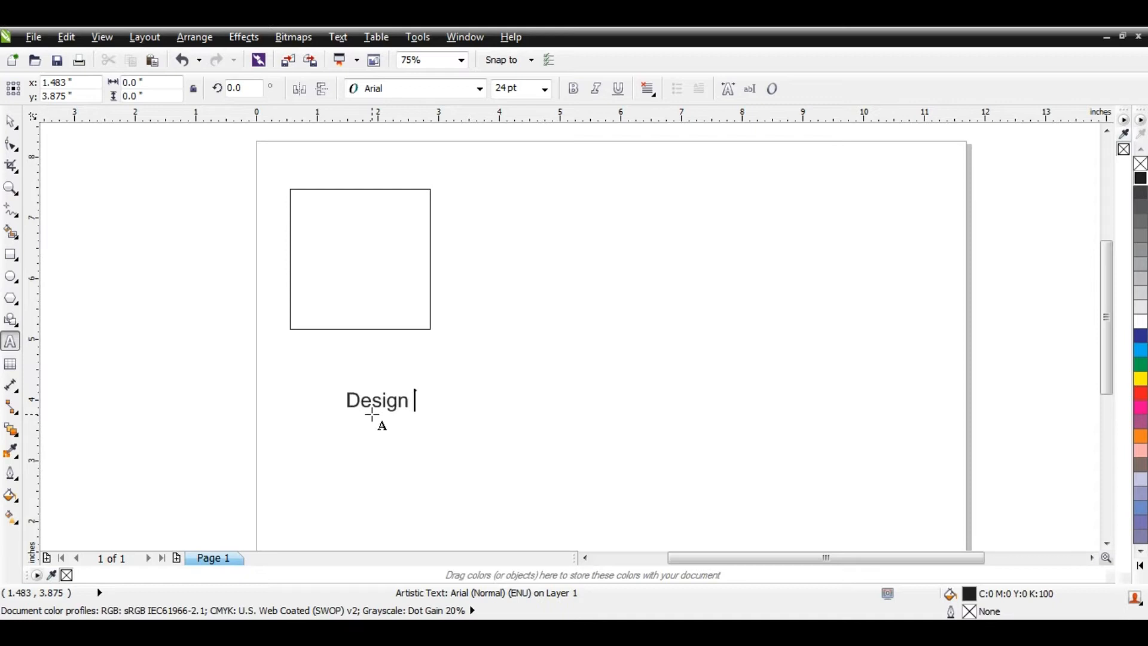
{"action": "type", "text": "World"}
{"action": "key", "text": "ctrl+space"}
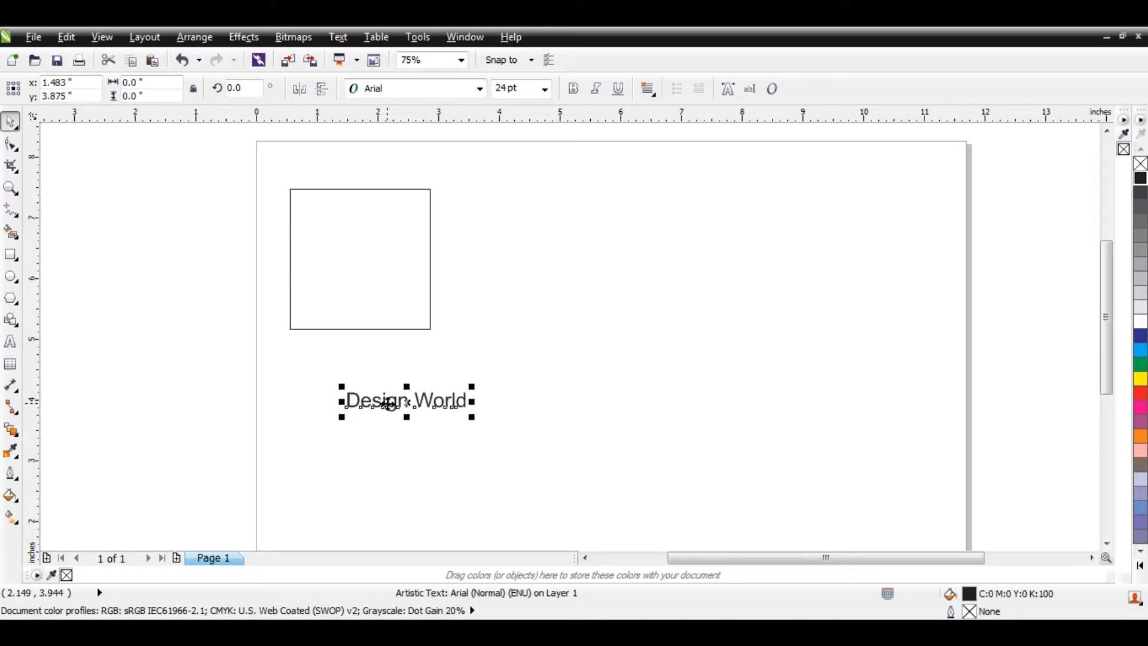
{"action": "left_click_drag", "start_coordinate": [388, 403], "coordinate": [379, 384]}
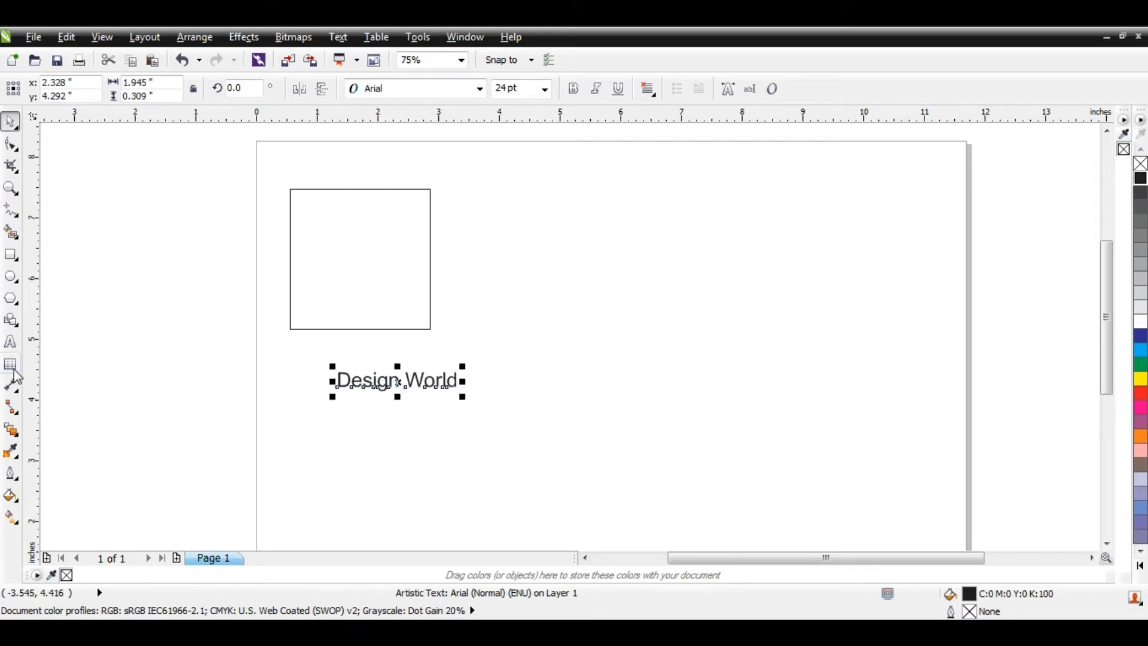
{"action": "left_click", "coordinate": [19, 436]}
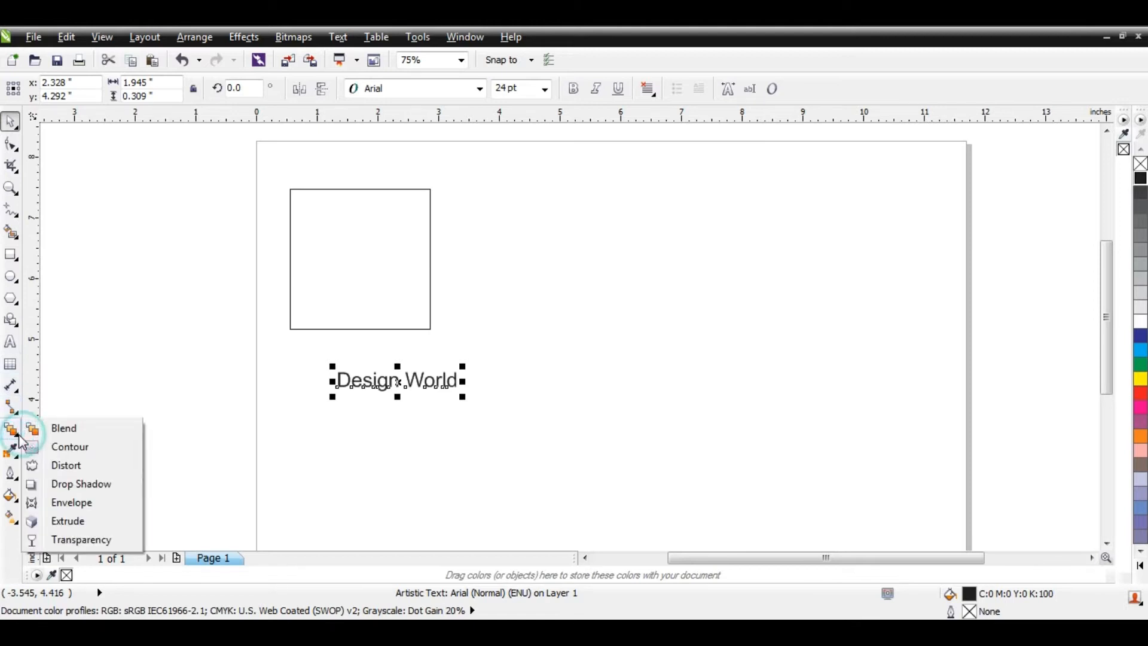
{"action": "left_click", "coordinate": [66, 394]}
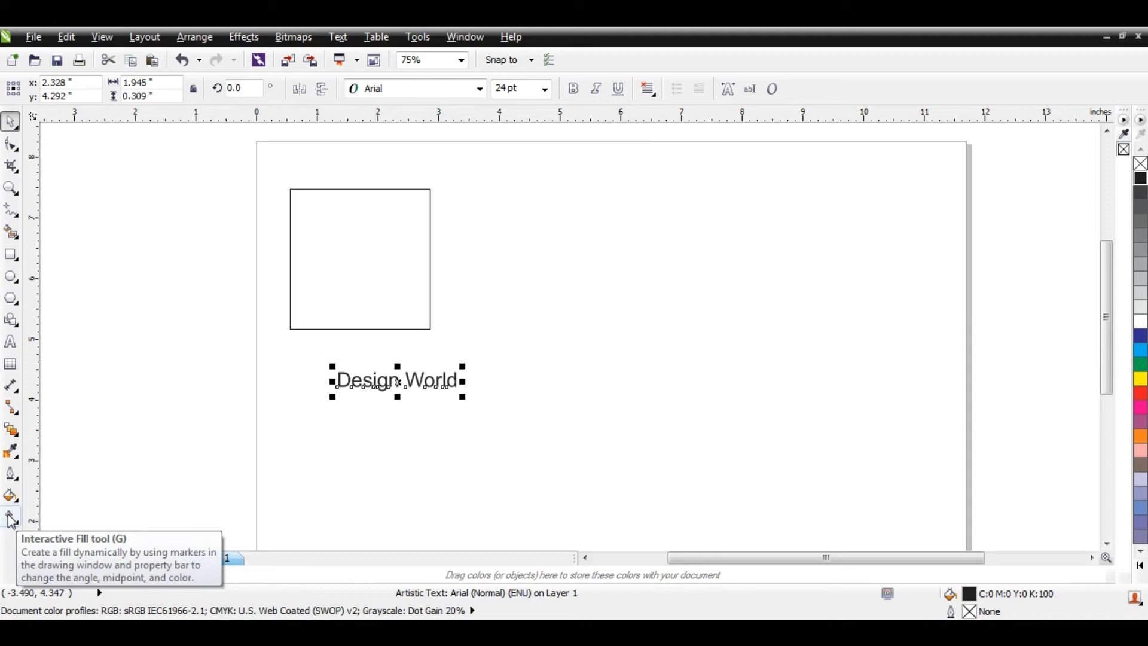
{"action": "left_click", "coordinate": [154, 461]}
Step: Shift the square slightly right and down above the text, leaving nothing selected
{"action": "left_click_drag", "start_coordinate": [363, 223], "coordinate": [379, 225]}
{"action": "left_click", "coordinate": [616, 247]}
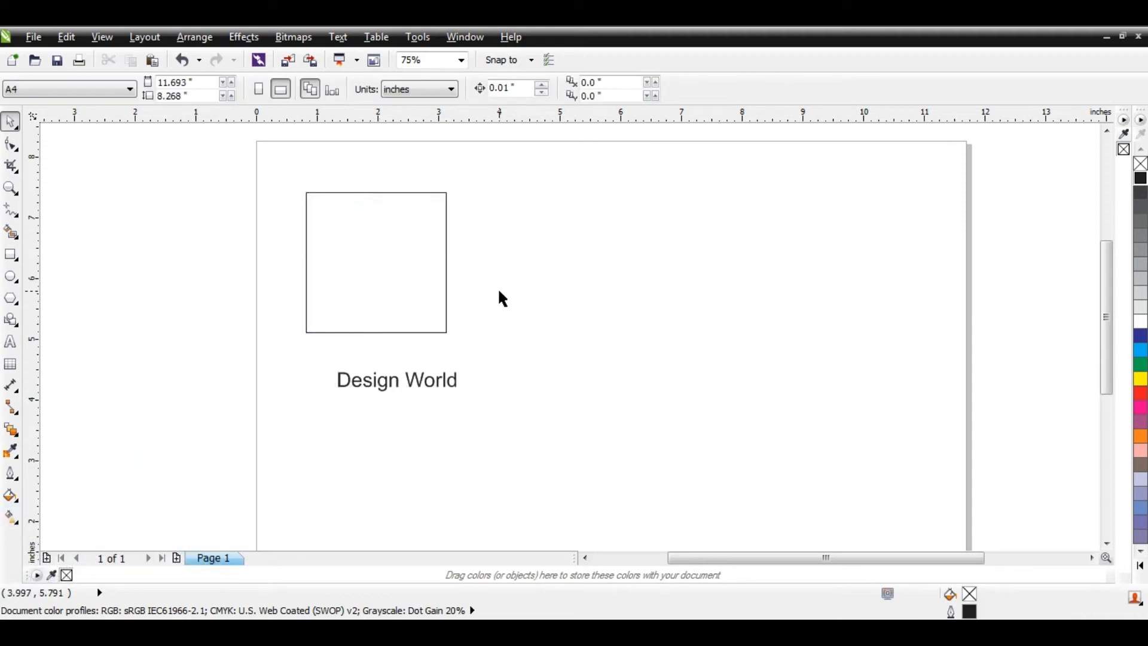
{"action": "left_click", "coordinate": [12, 255]}
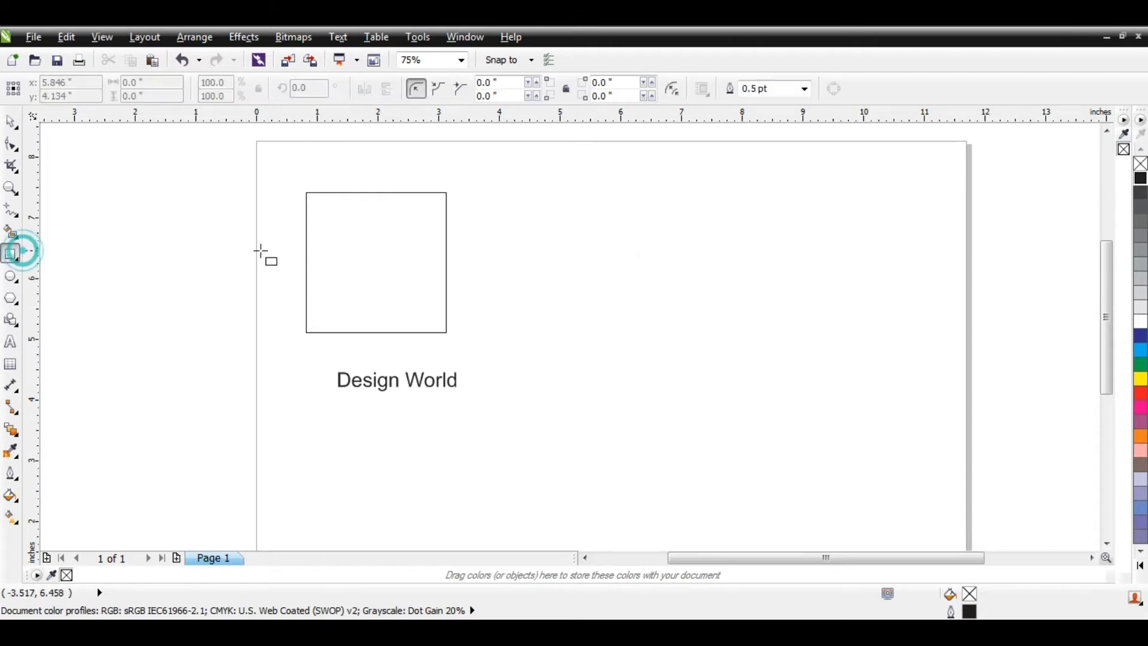
{"action": "left_click", "coordinate": [12, 126]}
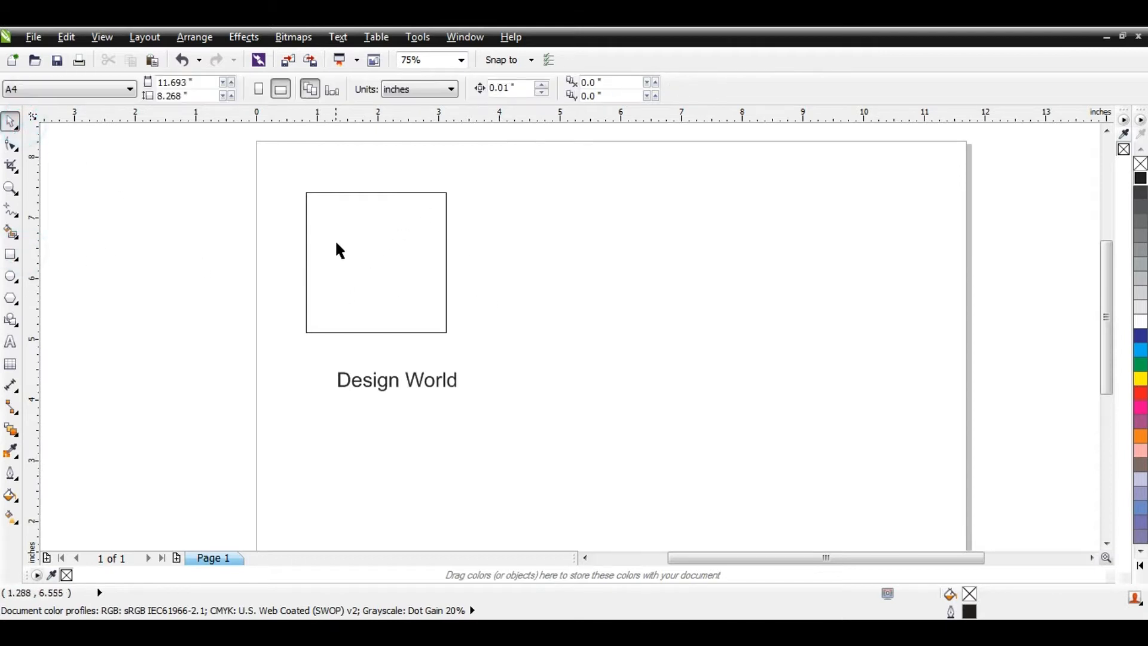
Step: Move the square slightly up and left toward the page corner and fill it with blue (C:100 M:100 Y:0 K:0)
{"action": "left_click", "coordinate": [341, 241]}
{"action": "left_click_drag", "start_coordinate": [365, 249], "coordinate": [355, 236]}
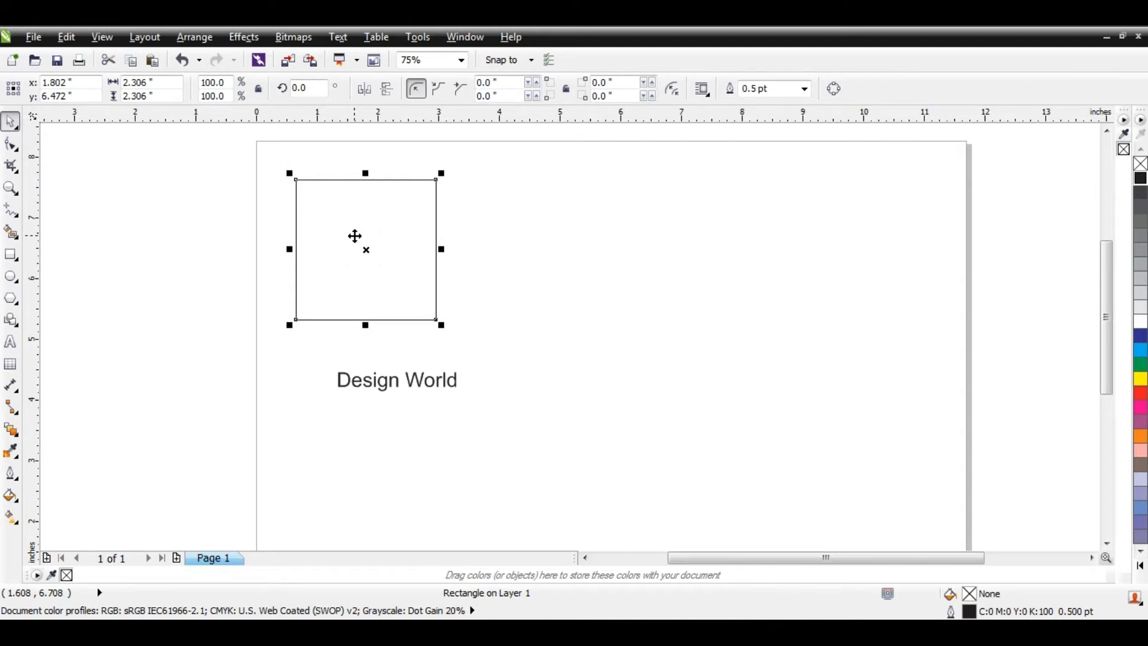
{"action": "left_click", "coordinate": [1141, 338]}
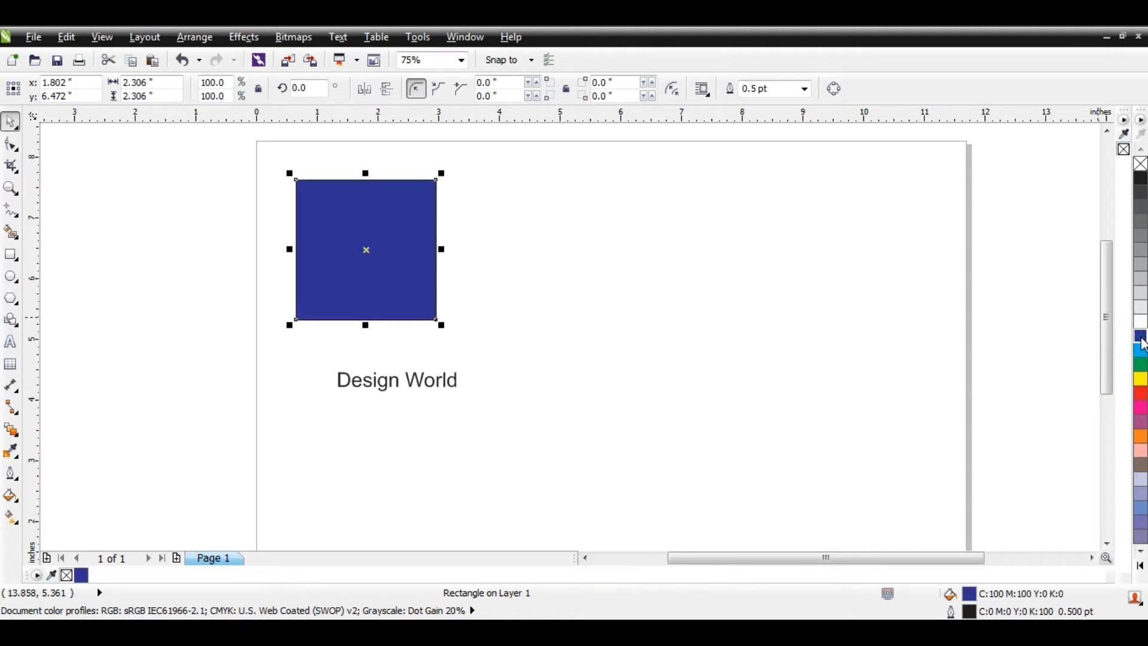
Step: Draw a circle about 2.03 in across beside the blue square and fill it with light blue
{"action": "left_click", "coordinate": [550, 253]}
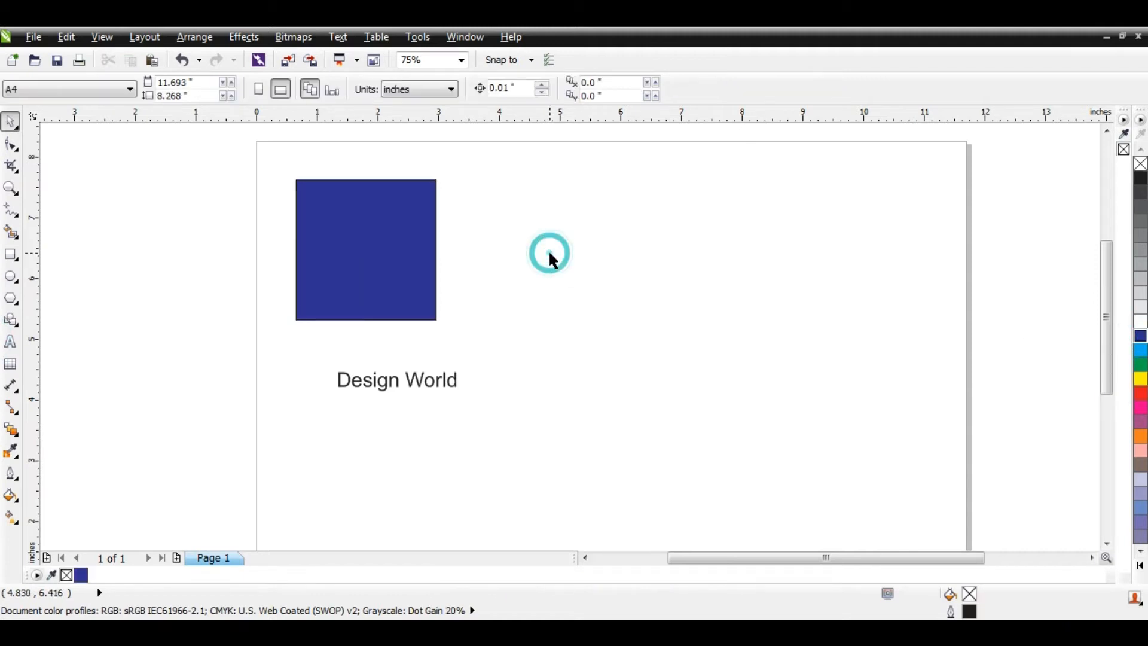
{"action": "left_click", "coordinate": [20, 264]}
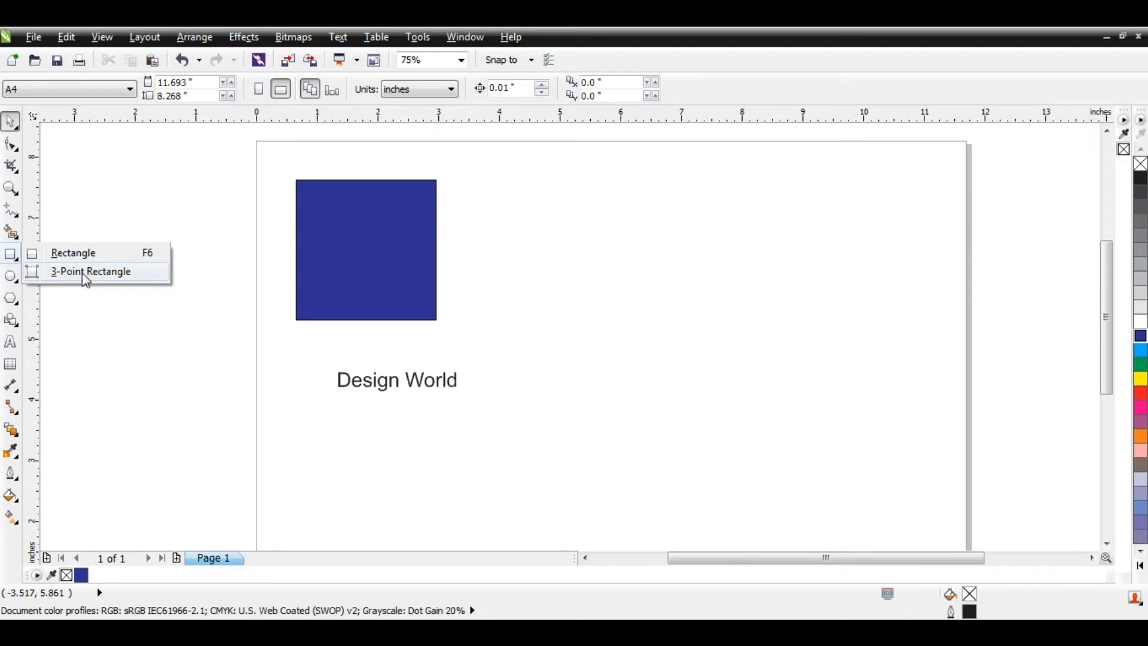
{"action": "left_click", "coordinate": [15, 283]}
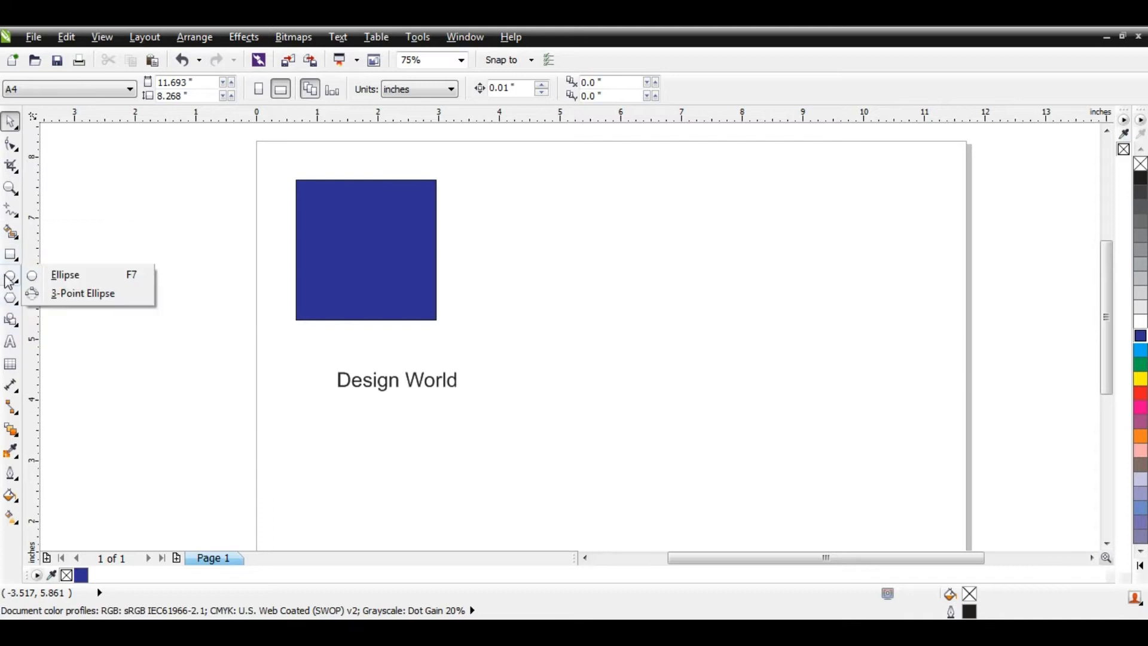
{"action": "left_click", "coordinate": [33, 275]}
{"action": "left_click_drag", "start_coordinate": [477, 219], "coordinate": [598, 350]}
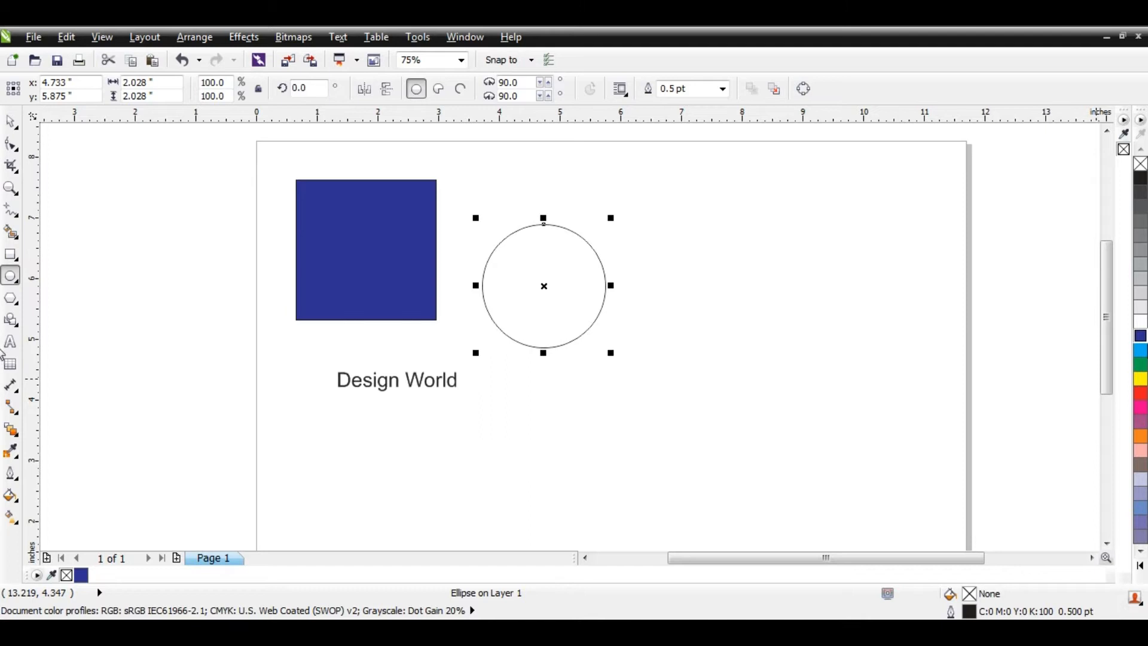
{"action": "left_click", "coordinate": [1141, 353]}
Step: Move the circle up and left to sit close beside the blue square, shifting the square slightly left, and leave nothing selected
{"action": "key", "text": "space"}
{"action": "left_click_drag", "start_coordinate": [545, 291], "coordinate": [504, 269]}
{"action": "left_click", "coordinate": [594, 309]}
{"action": "left_click_drag", "start_coordinate": [392, 265], "coordinate": [373, 261]}
{"action": "left_click_drag", "start_coordinate": [539, 269], "coordinate": [525, 264]}
{"action": "left_click", "coordinate": [641, 326]}
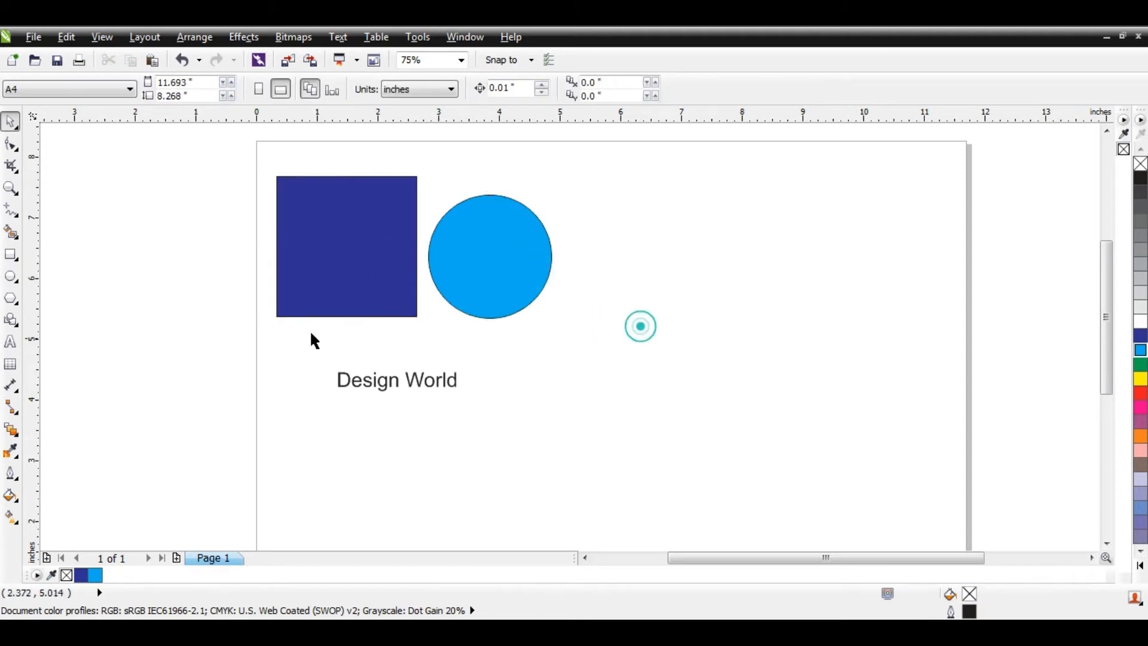
Step: Draw an unfilled square about 1.69 in wide to the right of the light-blue circle and a circle about 1.89 in across below it
{"action": "left_click", "coordinate": [11, 254]}
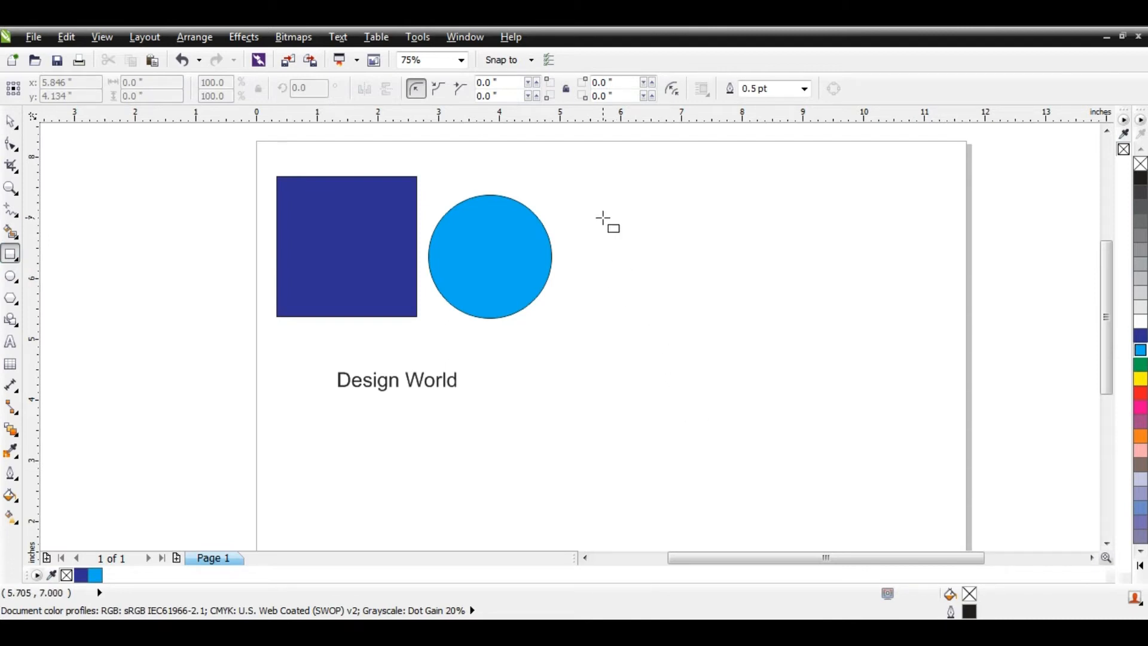
{"action": "left_click_drag", "start_coordinate": [615, 207], "coordinate": [718, 310]}
{"action": "left_click", "coordinate": [12, 277]}
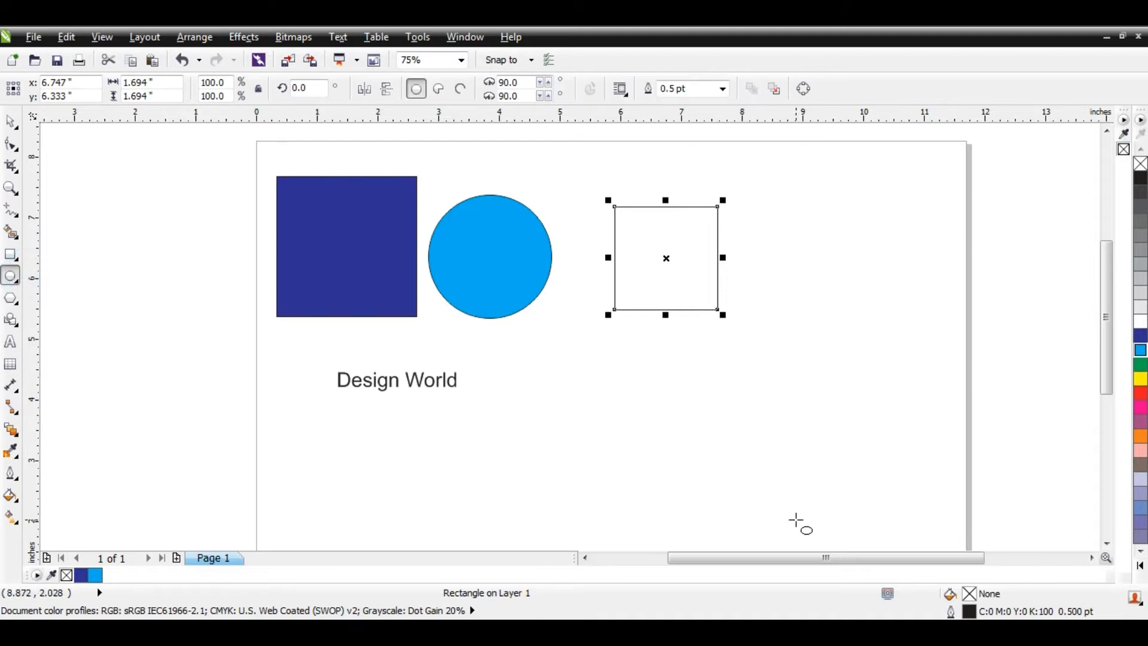
{"action": "left_click_drag", "start_coordinate": [584, 337], "coordinate": [678, 453]}
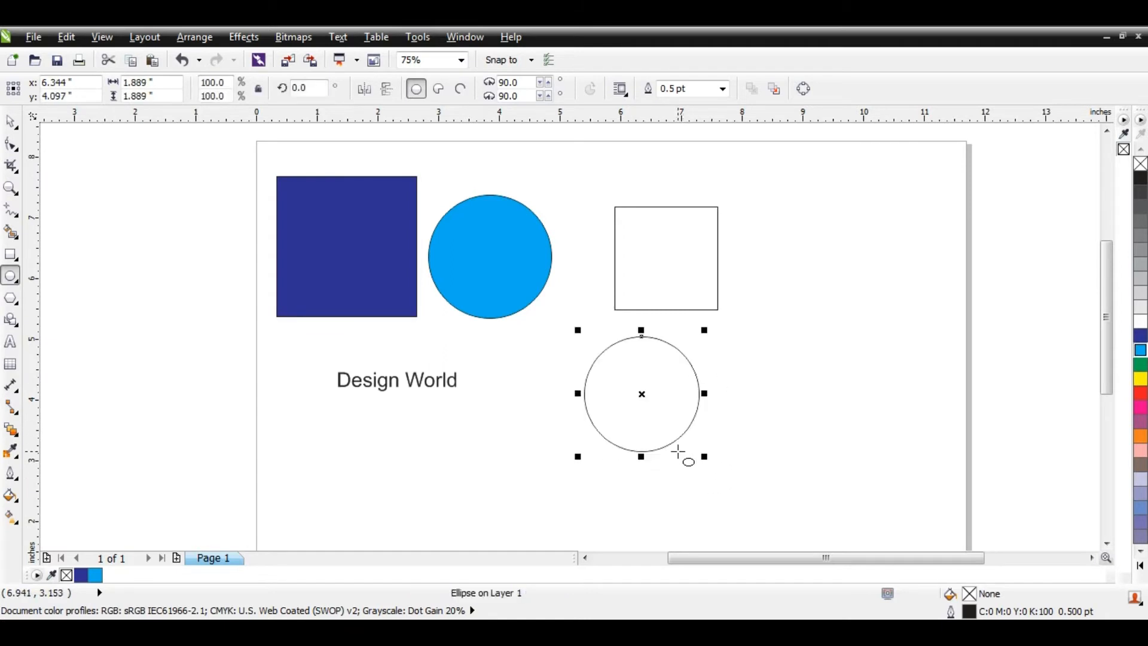
Step: Draw a five-sided polygon about 1.63 by 1.55 in to the right of the unfilled circle, leaving nothing selected
{"action": "left_click", "coordinate": [10, 298]}
{"action": "left_click_drag", "start_coordinate": [758, 333], "coordinate": [862, 433]}
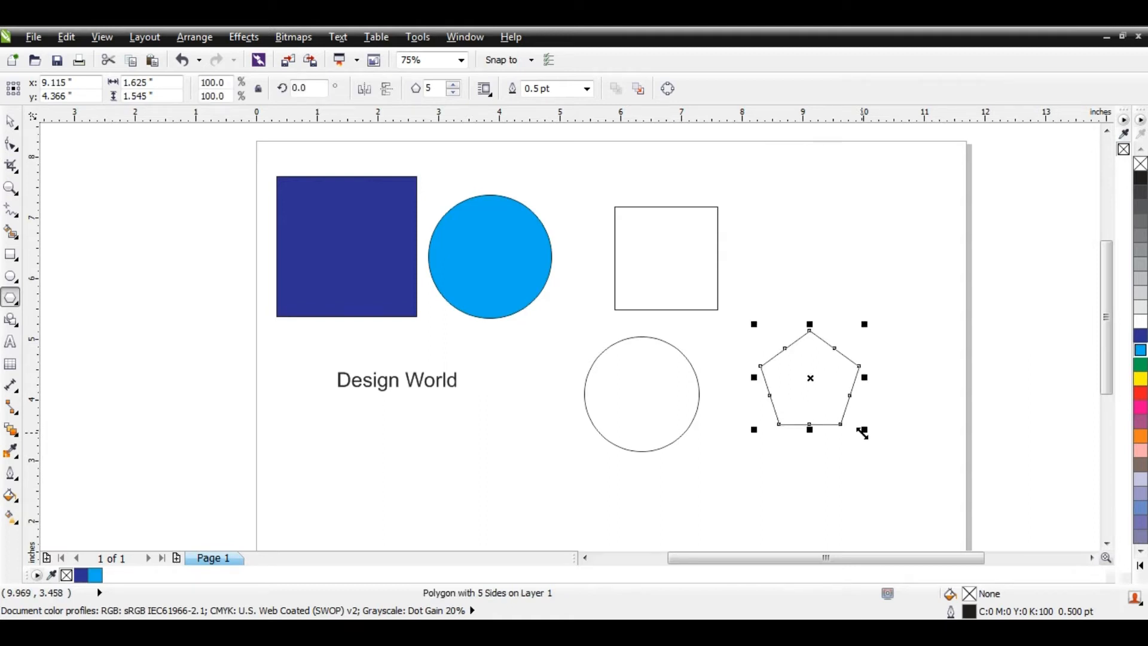
{"action": "key", "text": "space"}
{"action": "left_click", "coordinate": [725, 497]}
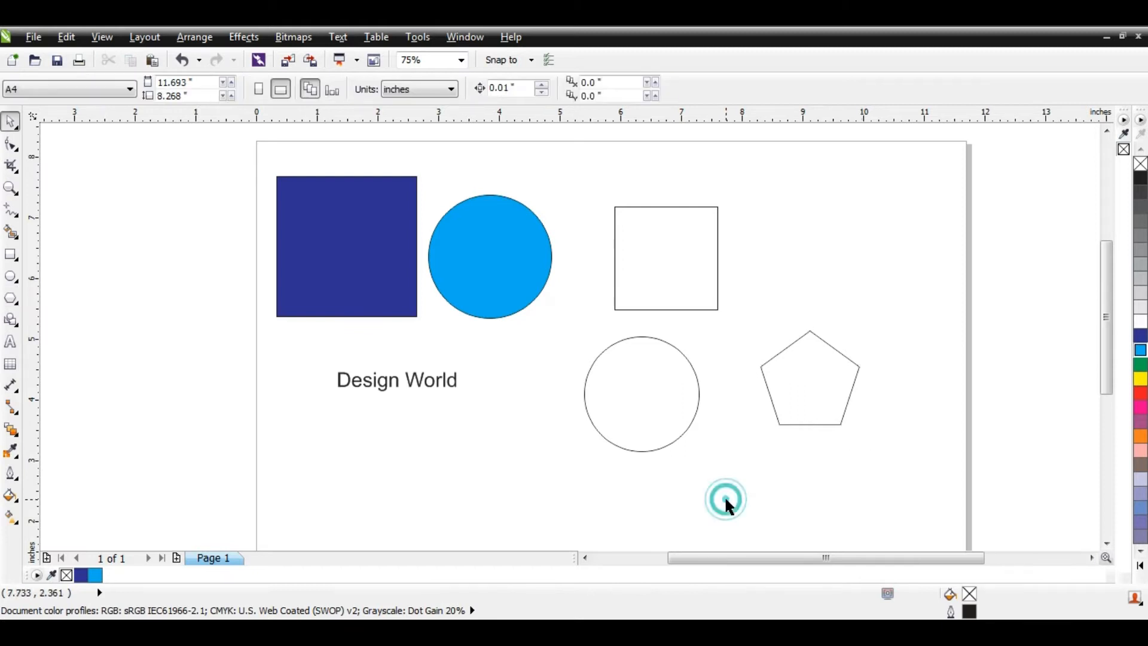
Step: Draw a parallelogram basic shape about 1.28 by 1.83 in above the pentagon
{"action": "left_click", "coordinate": [18, 326]}
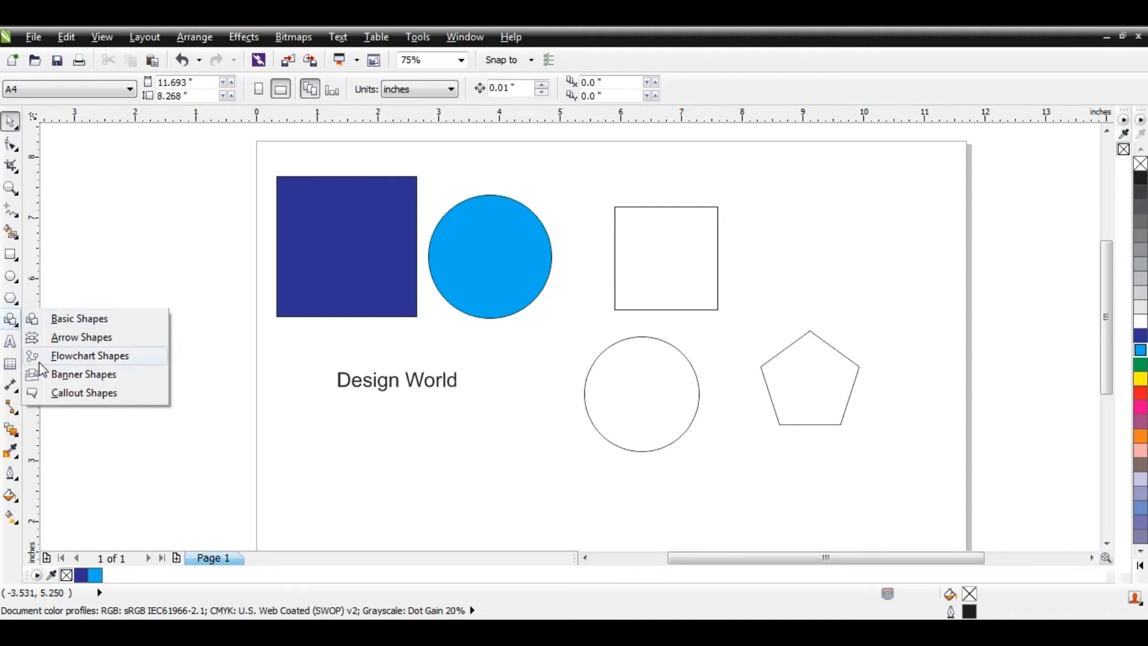
{"action": "left_click", "coordinate": [63, 321]}
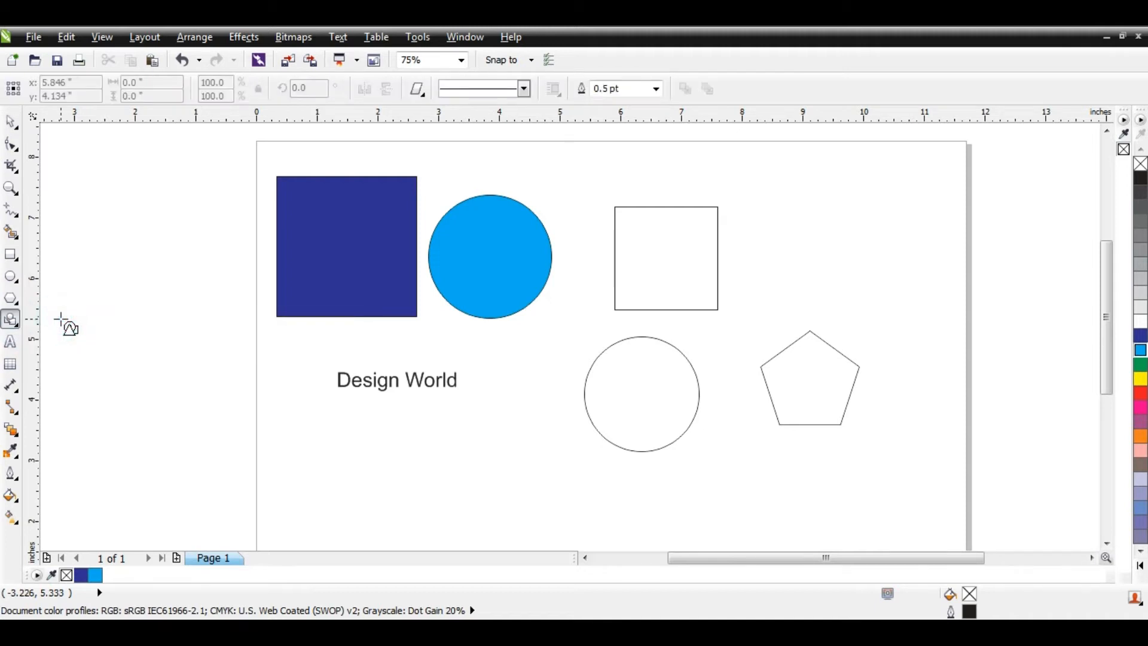
{"action": "left_click", "coordinate": [16, 327]}
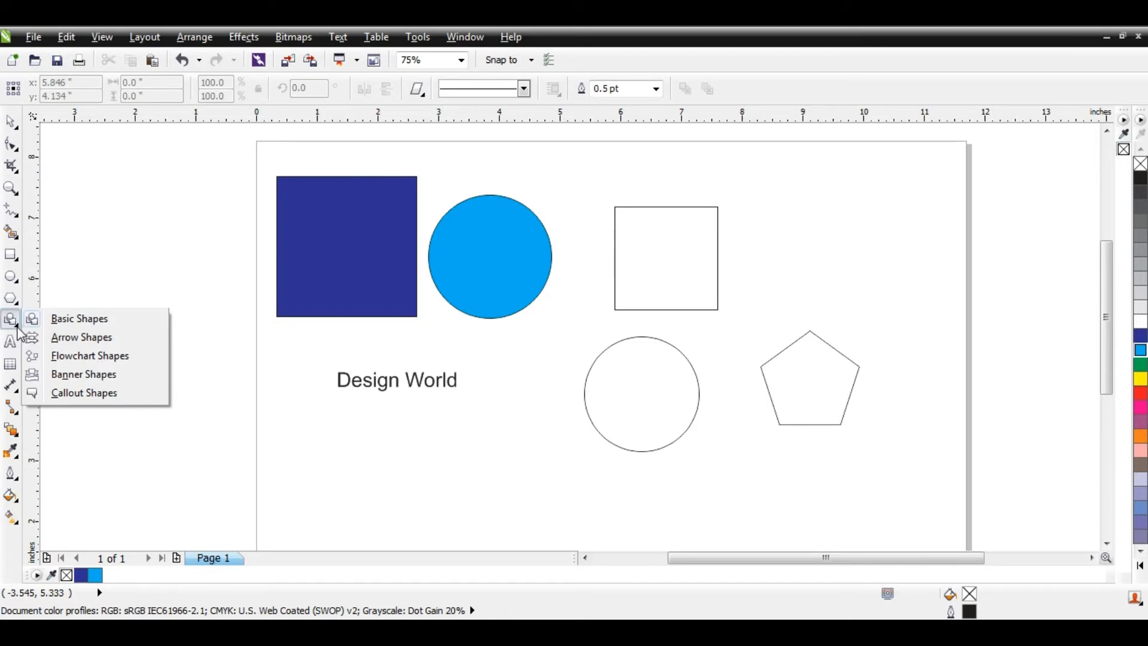
{"action": "left_click", "coordinate": [89, 323]}
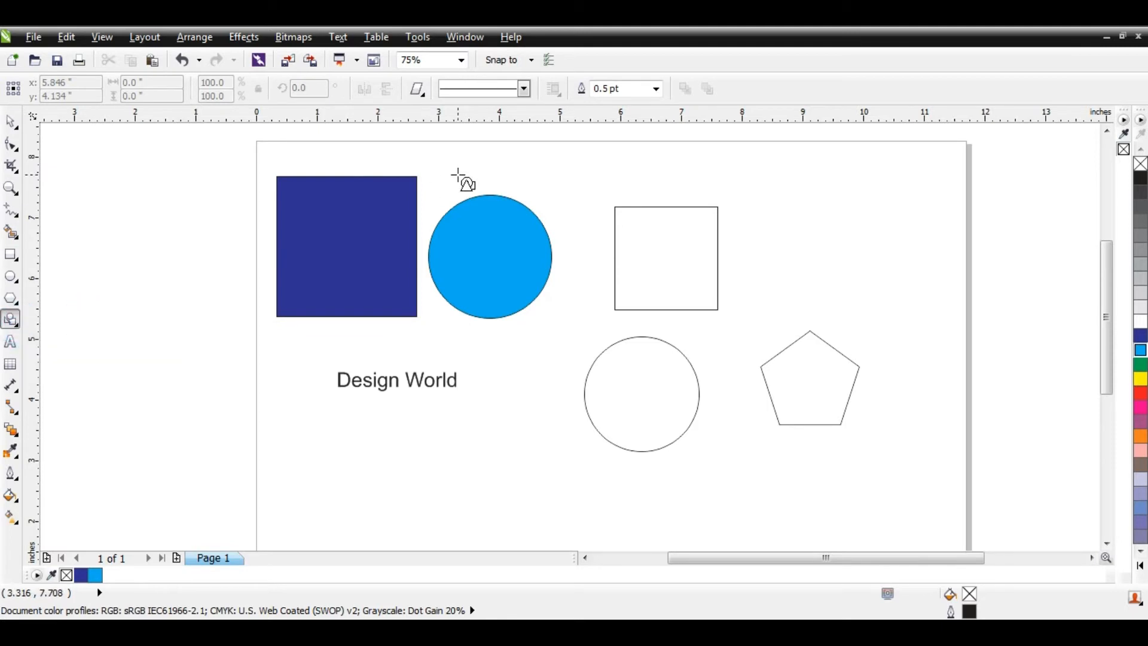
{"action": "left_click", "coordinate": [417, 89]}
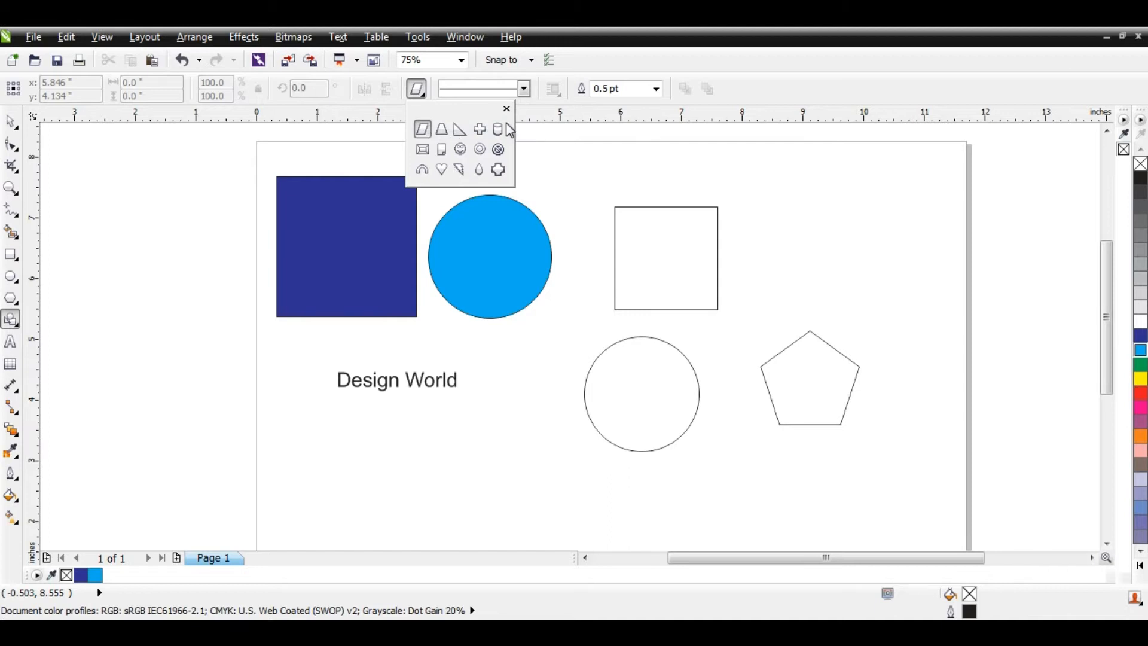
{"action": "left_click", "coordinate": [422, 129]}
{"action": "left_click_drag", "start_coordinate": [793, 173], "coordinate": [873, 290]}
Step: Draw a trapezoid about 1.08 by 1.92 in right of the text and a right triangle about 1.31 by 1.33 in below the text
{"action": "left_click", "coordinate": [417, 89]}
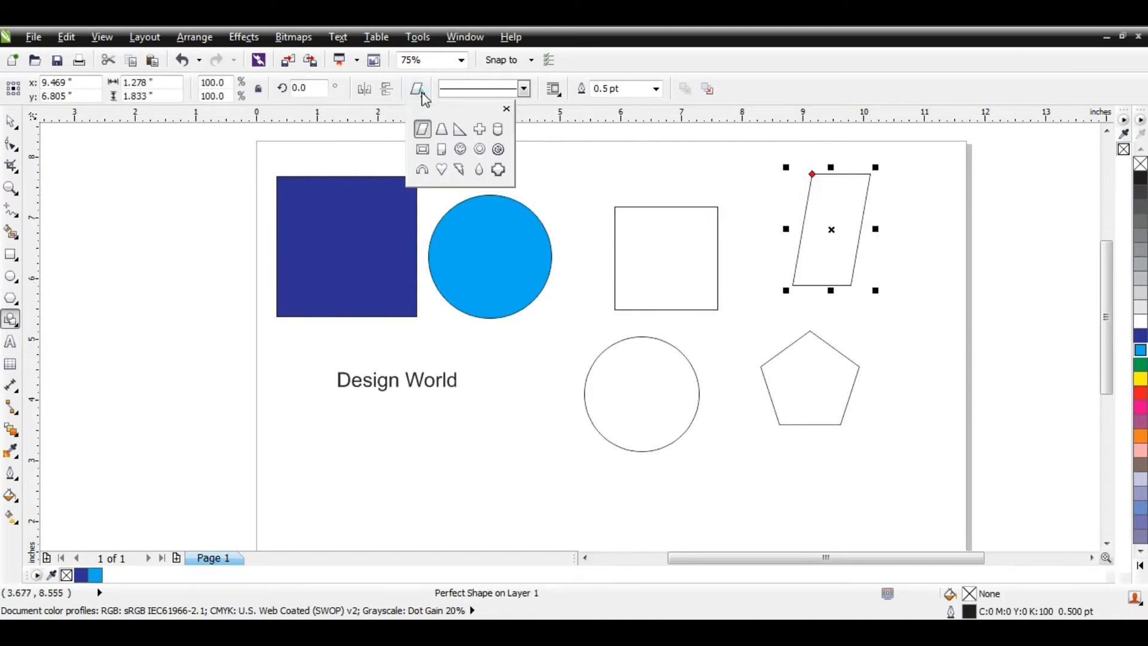
{"action": "left_click", "coordinate": [442, 129]}
{"action": "left_click_drag", "start_coordinate": [491, 363], "coordinate": [569, 491]}
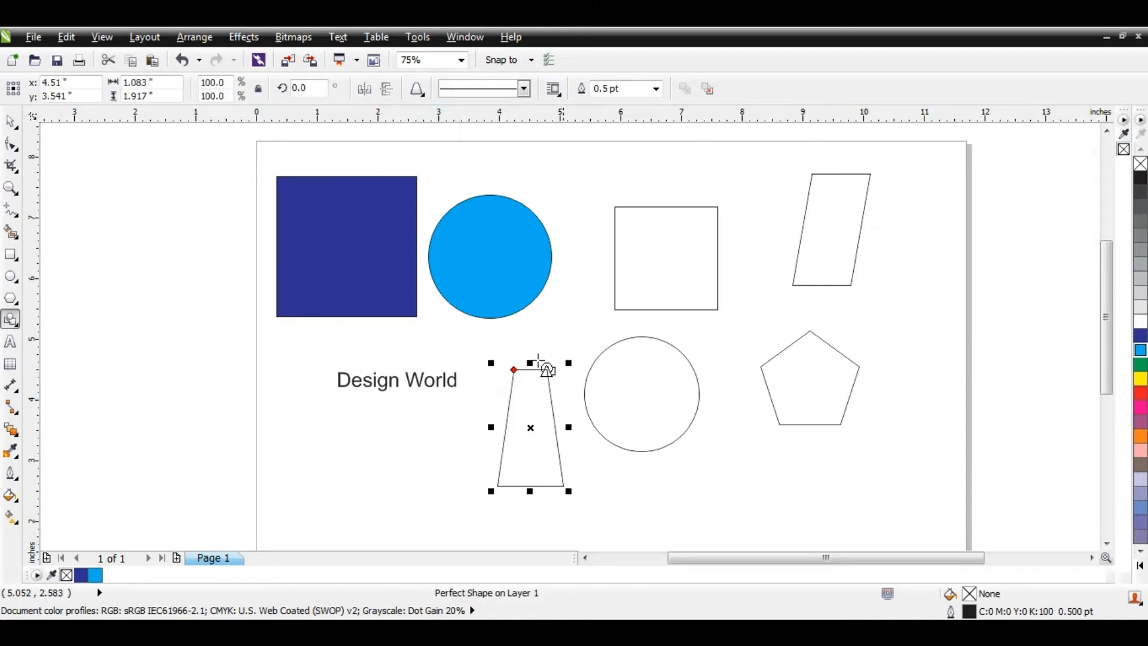
{"action": "left_click", "coordinate": [417, 90]}
{"action": "left_click", "coordinate": [455, 131]}
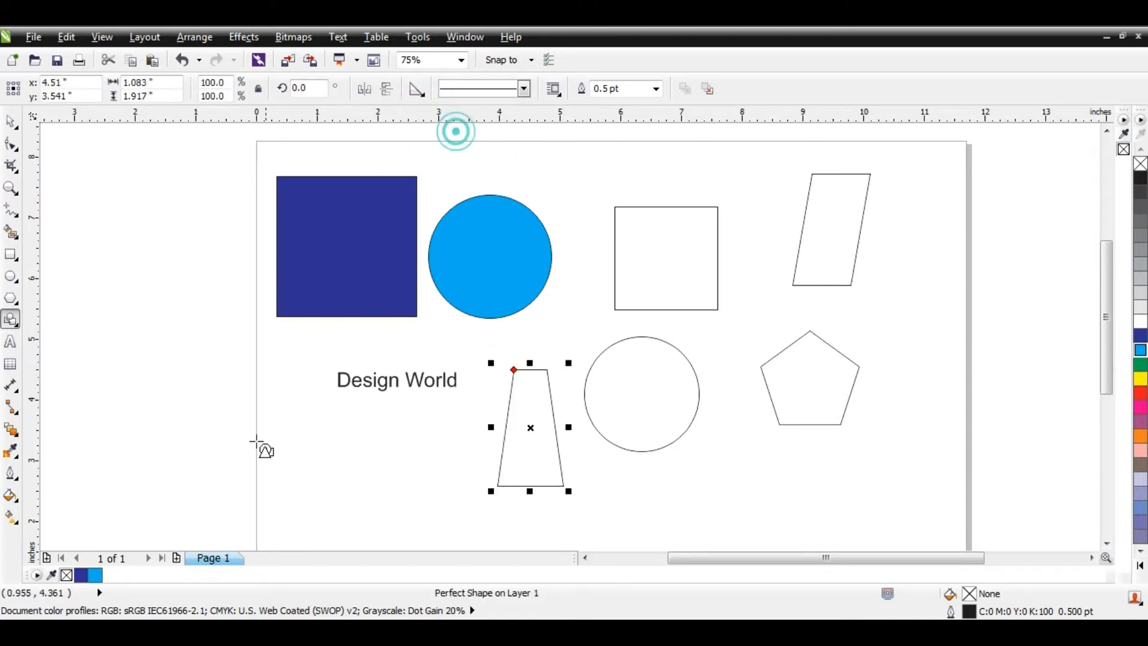
{"action": "left_click_drag", "start_coordinate": [291, 425], "coordinate": [381, 518]}
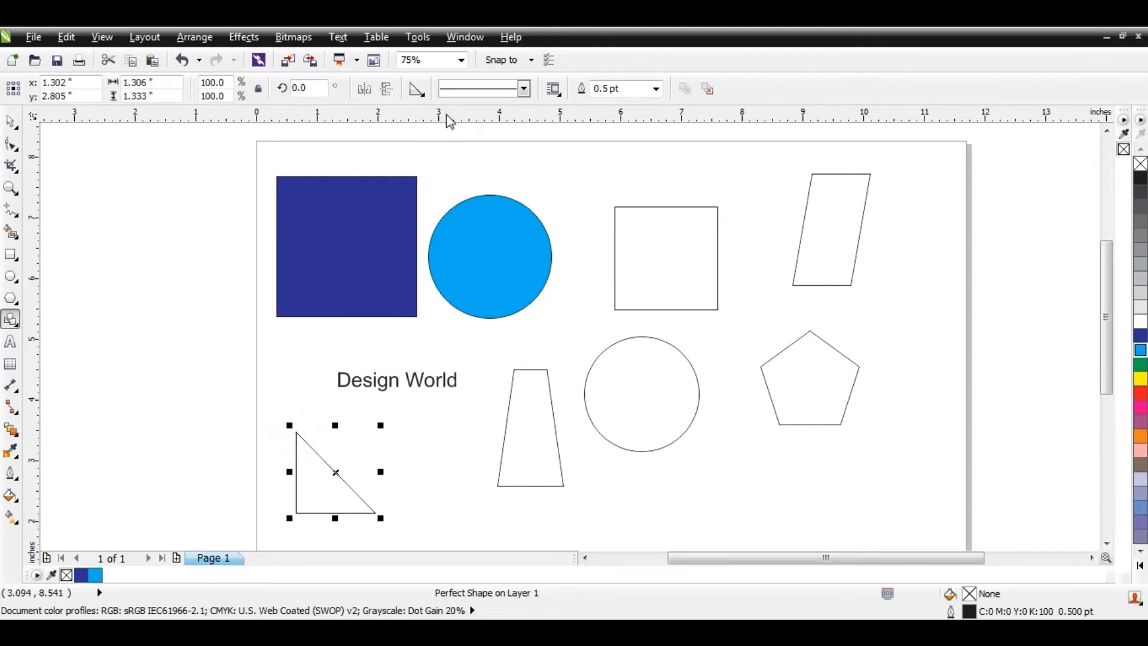
Step: Draw a plaque basic shape with concave corners, about 1.23 in wide, between the light-blue circle and the unfilled square near the page's upper edge
{"action": "left_click", "coordinate": [420, 91]}
{"action": "left_click", "coordinate": [498, 169]}
{"action": "left_click_drag", "start_coordinate": [528, 135], "coordinate": [590, 215]}
{"action": "key", "text": "space"}
{"action": "left_click", "coordinate": [580, 185]}
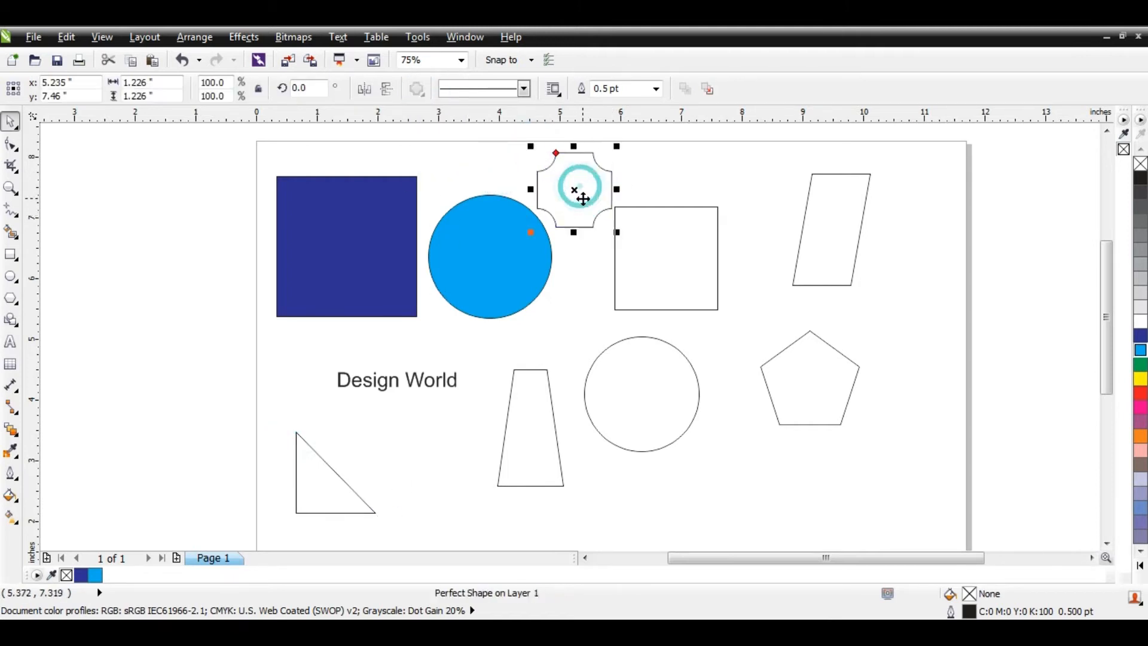
{"action": "left_click", "coordinate": [626, 174]}
Step: Draw a rounded-rectangle callout about 1.38 by 1.26 in outside the page's left edge and move it slightly closer to the page
{"action": "left_click", "coordinate": [13, 320]}
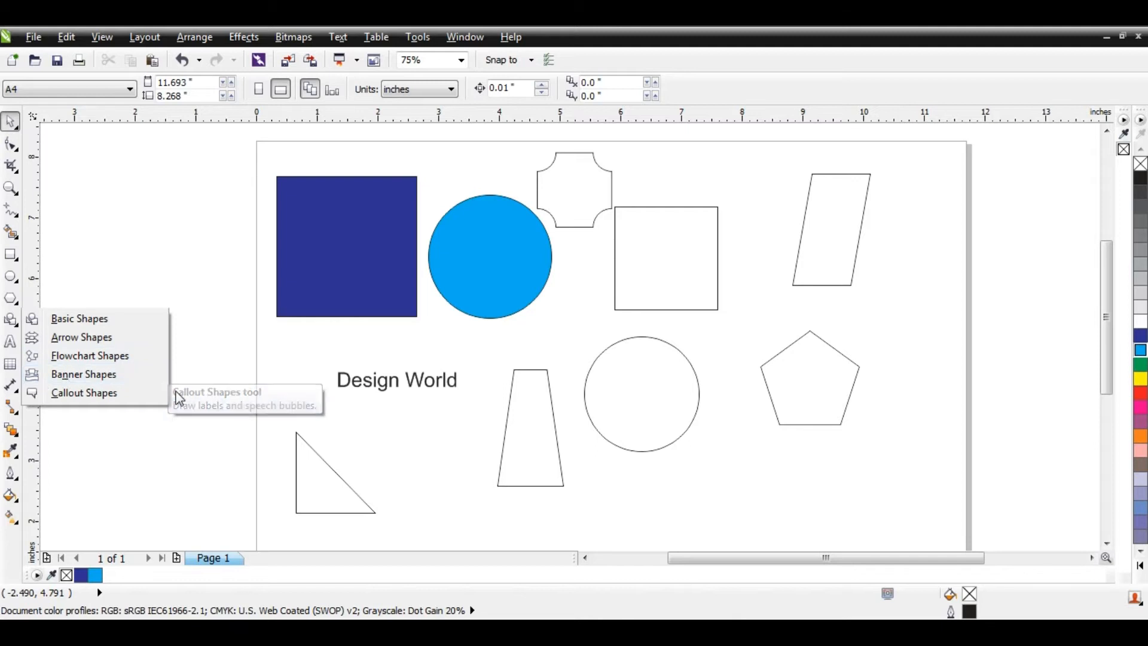
{"action": "left_click", "coordinate": [75, 394]}
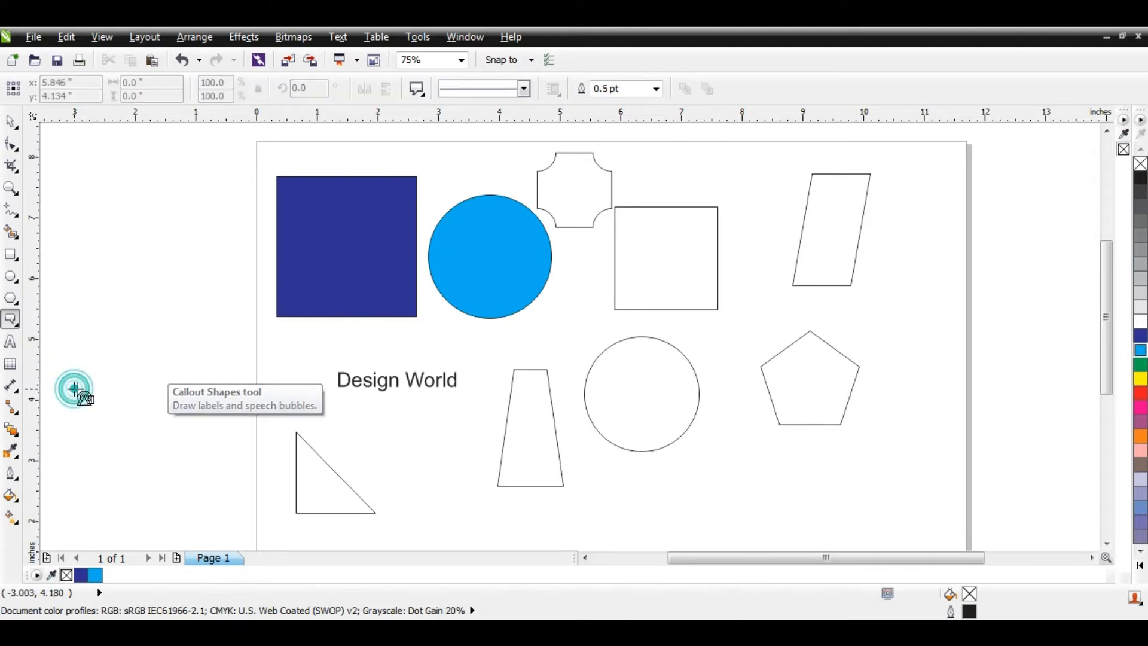
{"action": "left_click", "coordinate": [416, 90]}
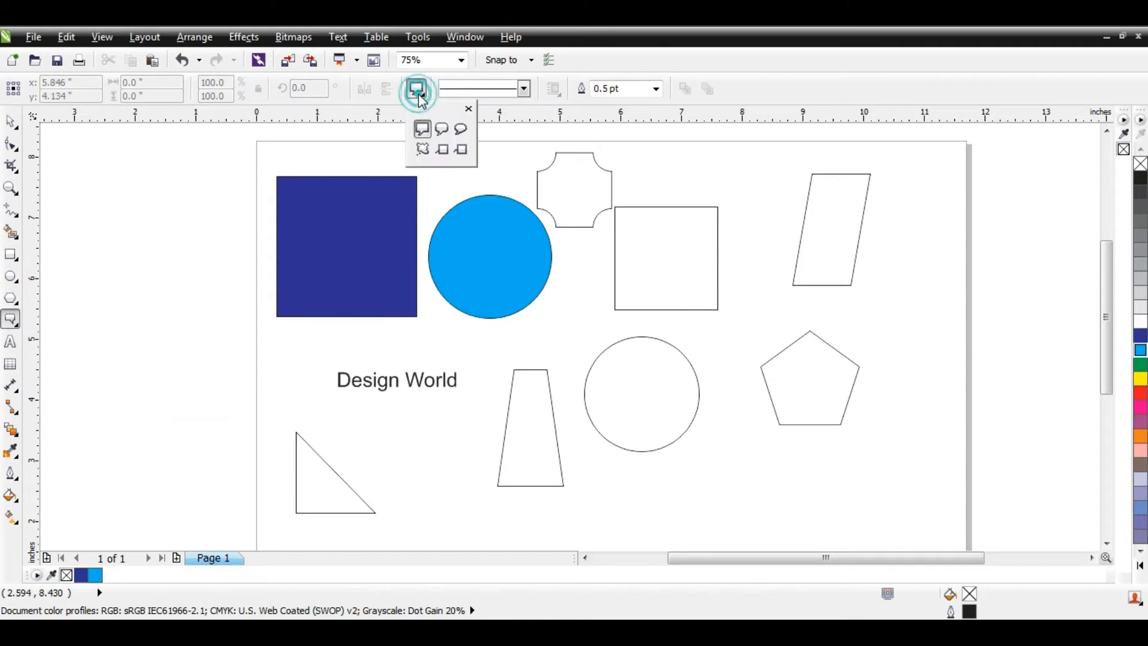
{"action": "left_click", "coordinate": [442, 128]}
{"action": "mouse_move", "coordinate": [136, 251]}
{"action": "left_mouse_down"}
{"action": "mouse_move", "coordinate": [231, 366]}
{"action": "mouse_move", "coordinate": [238, 195]}
{"action": "mouse_move", "coordinate": [223, 287]}
{"action": "mouse_move", "coordinate": [87, 230]}
{"action": "mouse_move", "coordinate": [223, 185]}
{"action": "mouse_move", "coordinate": [243, 299]}
{"action": "mouse_move", "coordinate": [149, 180]}
{"action": "mouse_move", "coordinate": [239, 265]}
{"action": "mouse_move", "coordinate": [48, 170]}
{"action": "left_mouse_up"}
{"action": "key", "text": "space"}
{"action": "left_click_drag", "start_coordinate": [90, 210], "coordinate": [125, 211]}
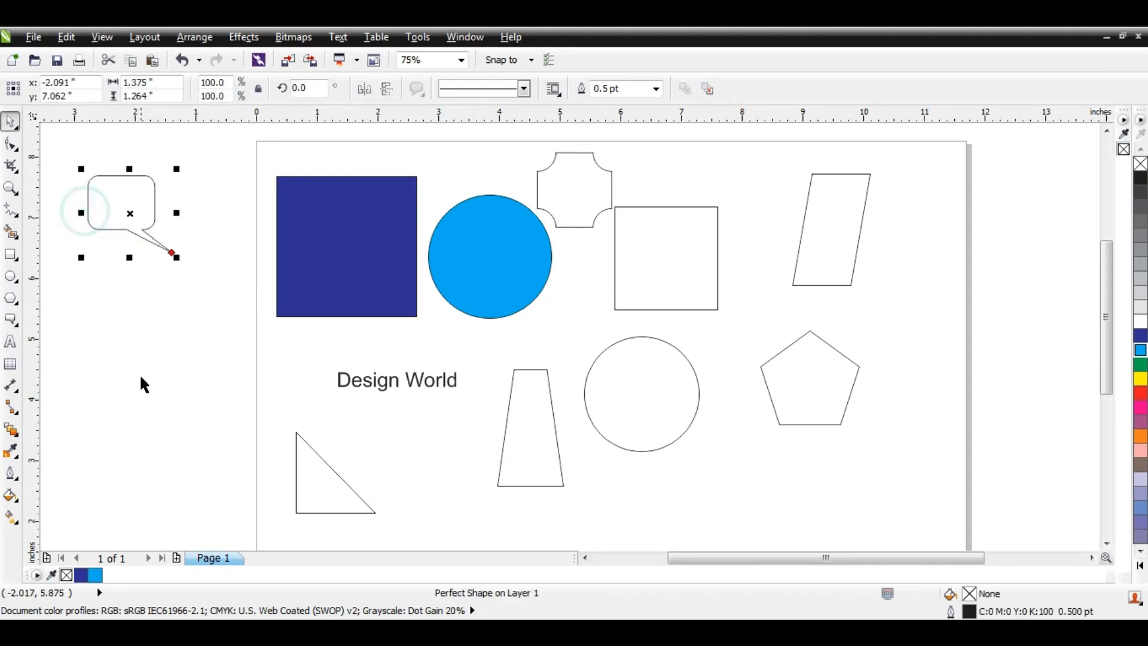
{"action": "left_click", "coordinate": [140, 376]}
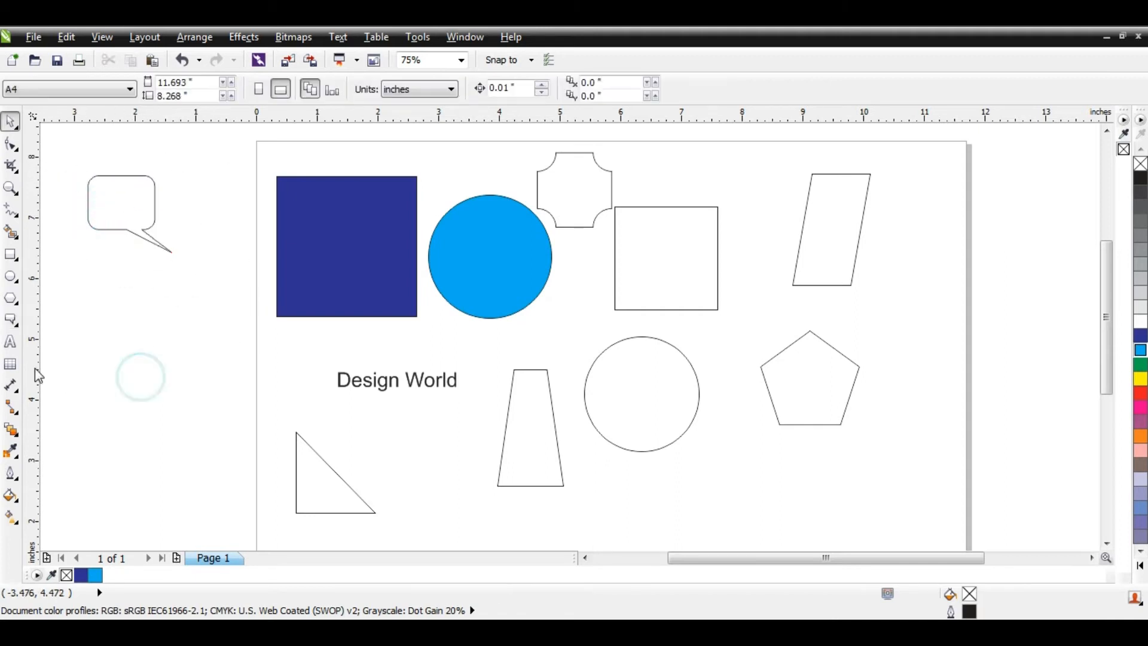
Step: Move the blue square slightly up toward the page's upper edge and deselect it
{"action": "left_click", "coordinate": [165, 345]}
{"action": "left_click_drag", "start_coordinate": [318, 262], "coordinate": [312, 243]}
{"action": "left_click", "coordinate": [236, 364]}
{"action": "left_click", "coordinate": [322, 240]}
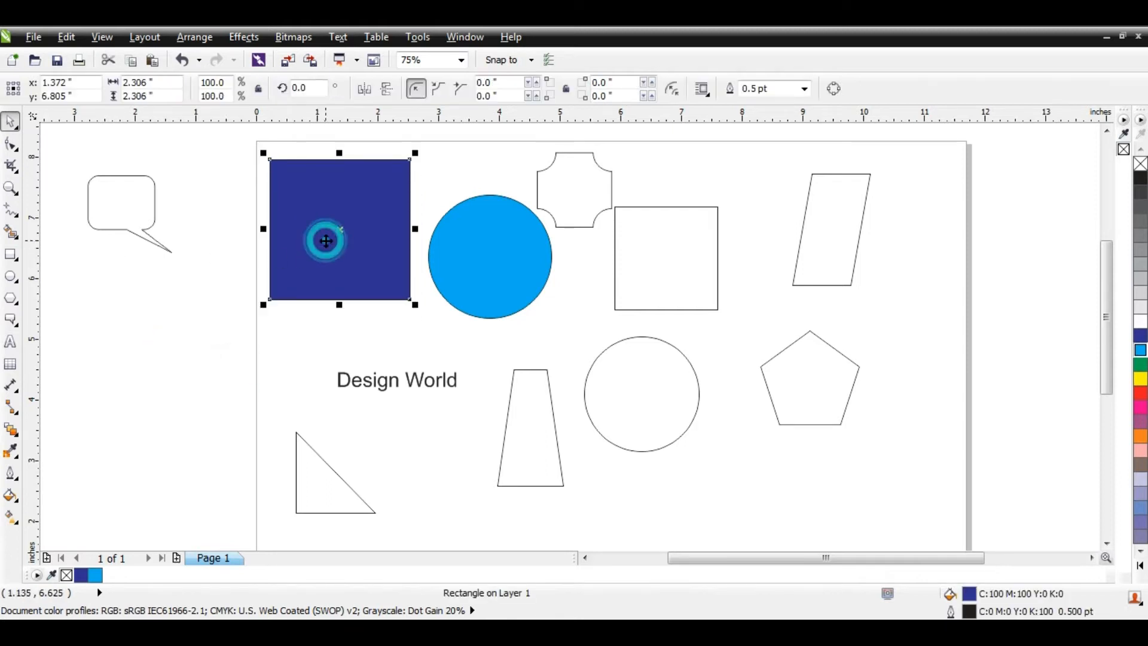
{"action": "left_click", "coordinate": [214, 353]}
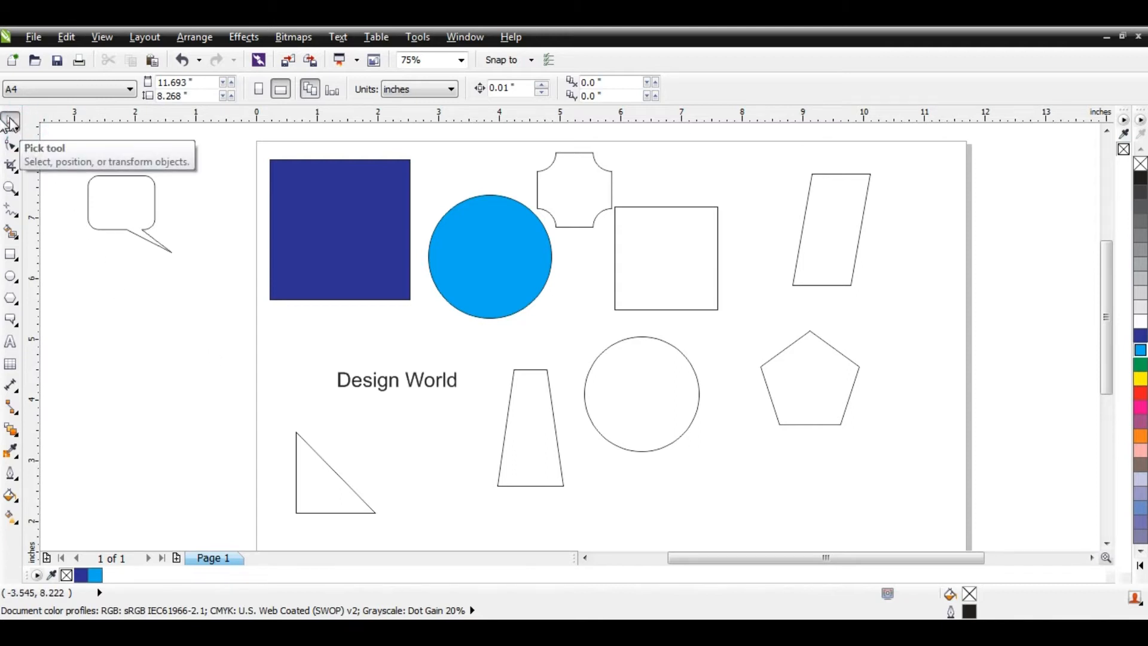
{"action": "left_click", "coordinate": [345, 215]}
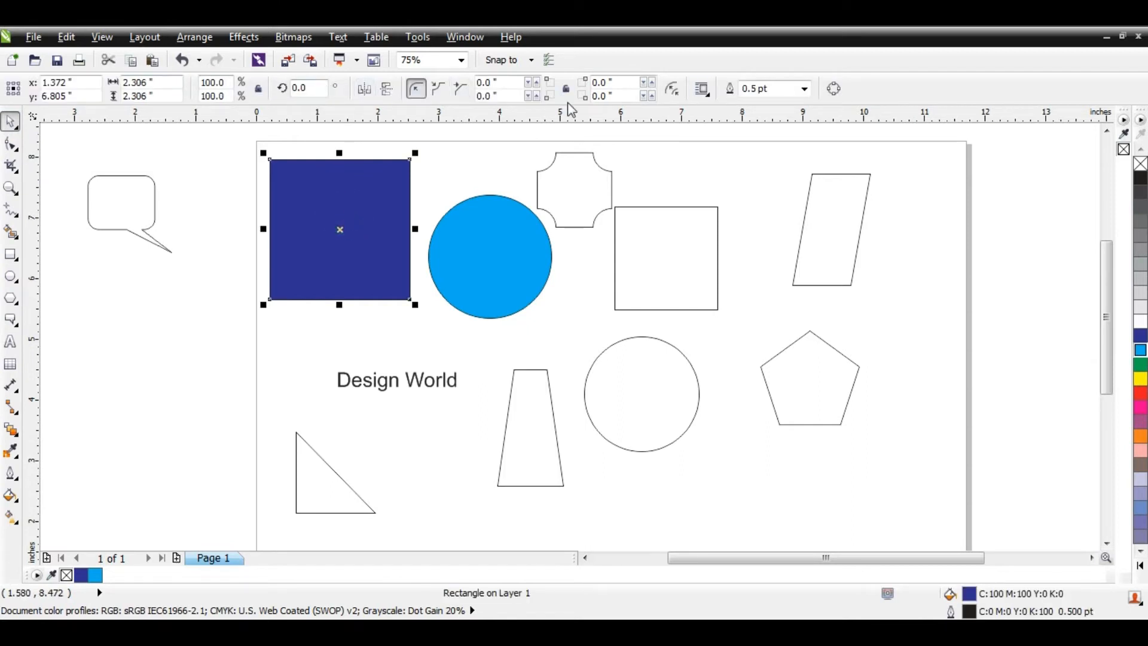
{"action": "left_click", "coordinate": [461, 185]}
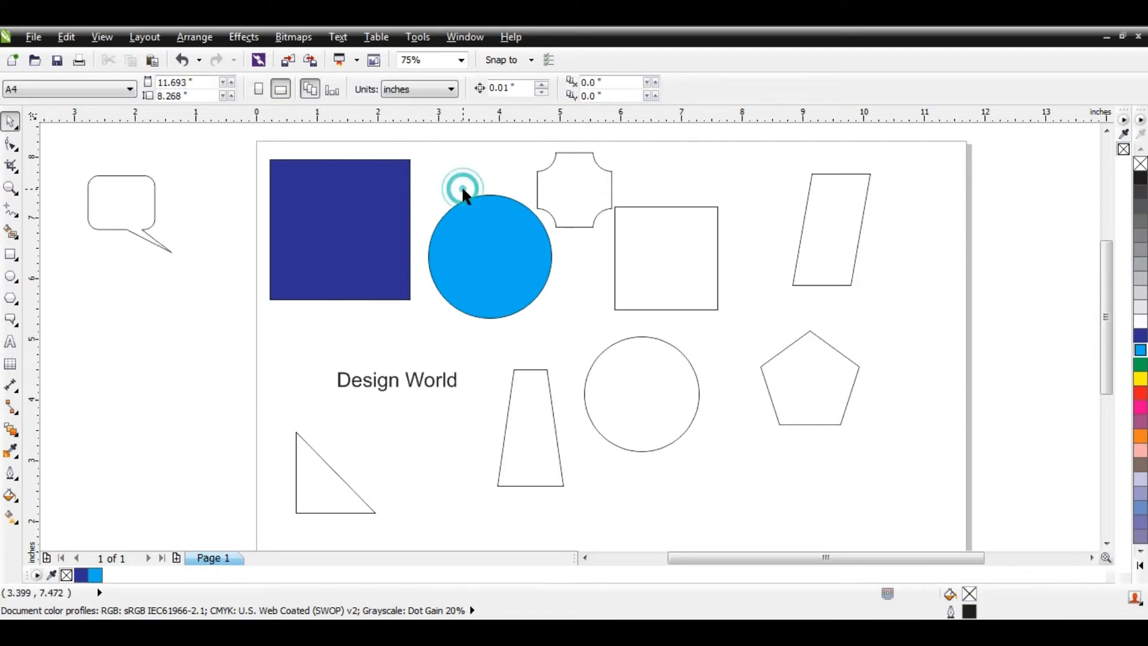
Step: Resize the blue square to 3 in wide by 2 in high, and move it up and left and the light-blue circle down and right
{"action": "left_click", "coordinate": [346, 216]}
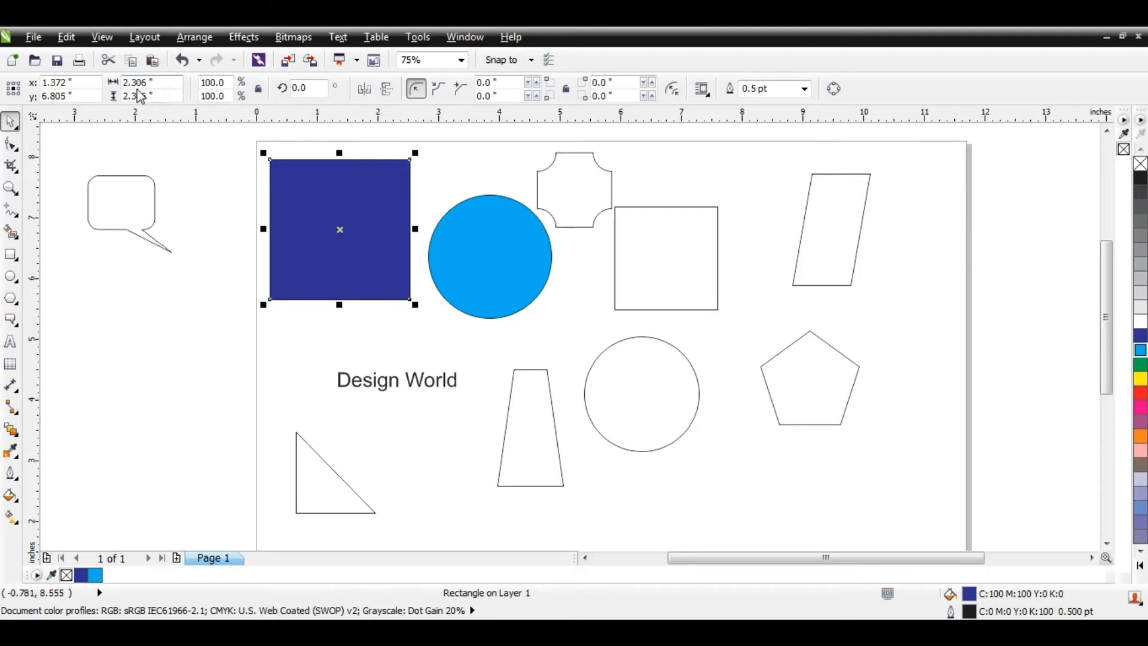
{"action": "left_click", "coordinate": [173, 82]}
{"action": "left_click_drag", "start_coordinate": [170, 83], "coordinate": [122, 81]}
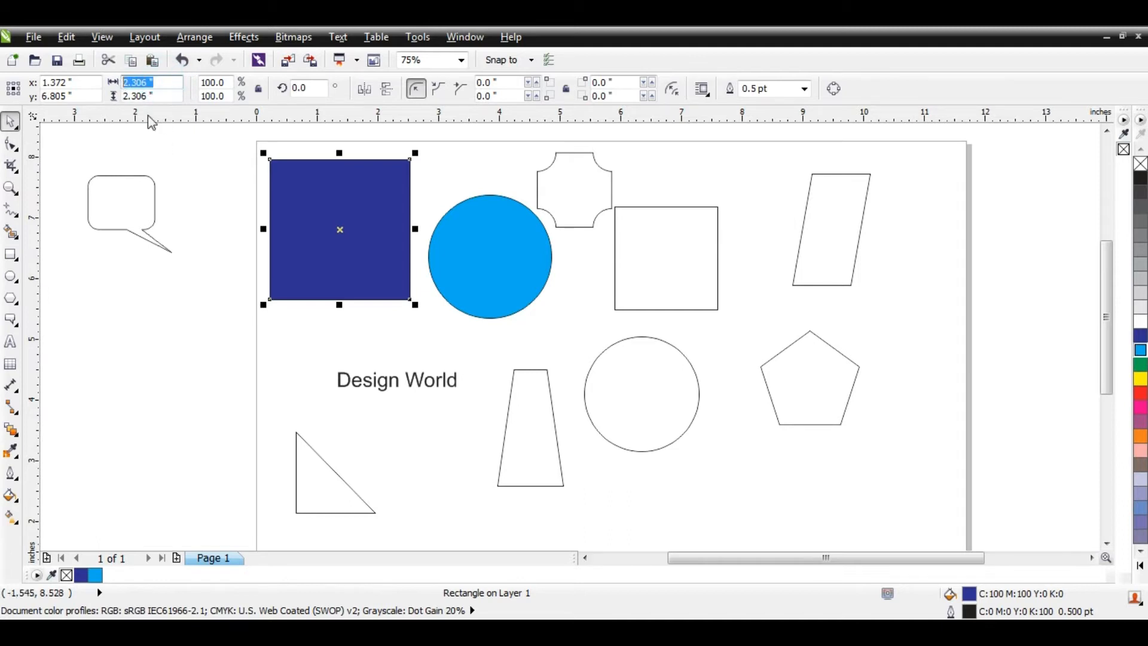
{"action": "type", "text": "3"}
{"action": "key", "text": "Tab"}
{"action": "type", "text": "2"}
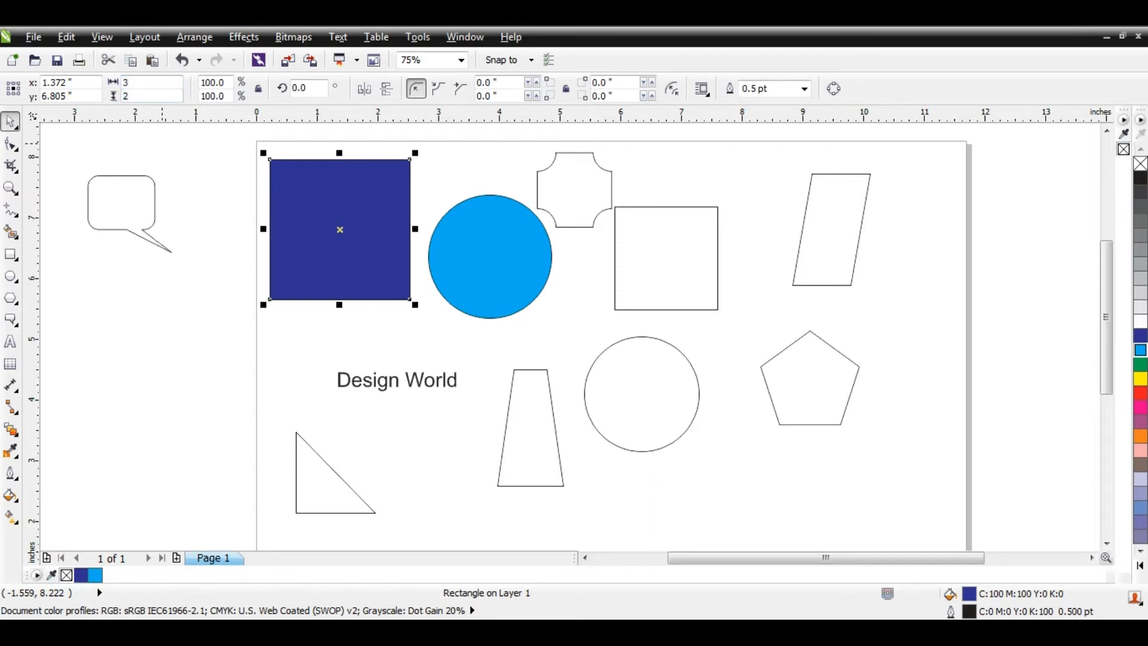
{"action": "key", "text": "Return"}
{"action": "left_click_drag", "start_coordinate": [483, 297], "coordinate": [522, 330]}
{"action": "left_click_drag", "start_coordinate": [321, 225], "coordinate": [313, 210]}
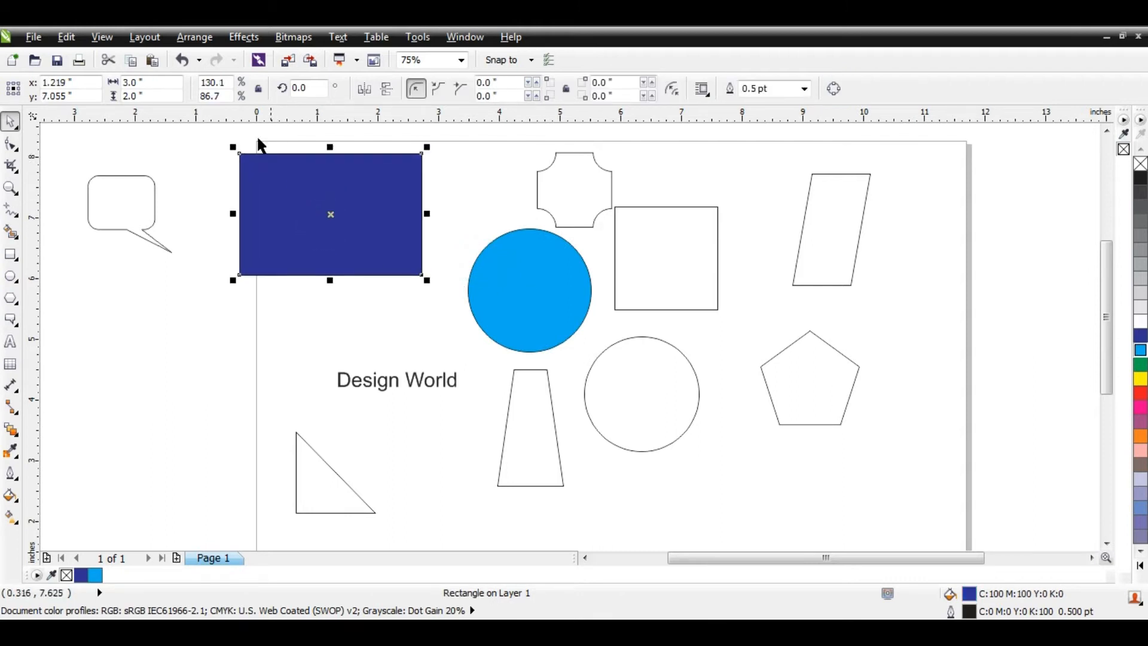
Step: Reset the blue rectangle's scale to 100% in both directions and move it slightly down the page
{"action": "left_click_drag", "start_coordinate": [232, 82], "coordinate": [193, 84]}
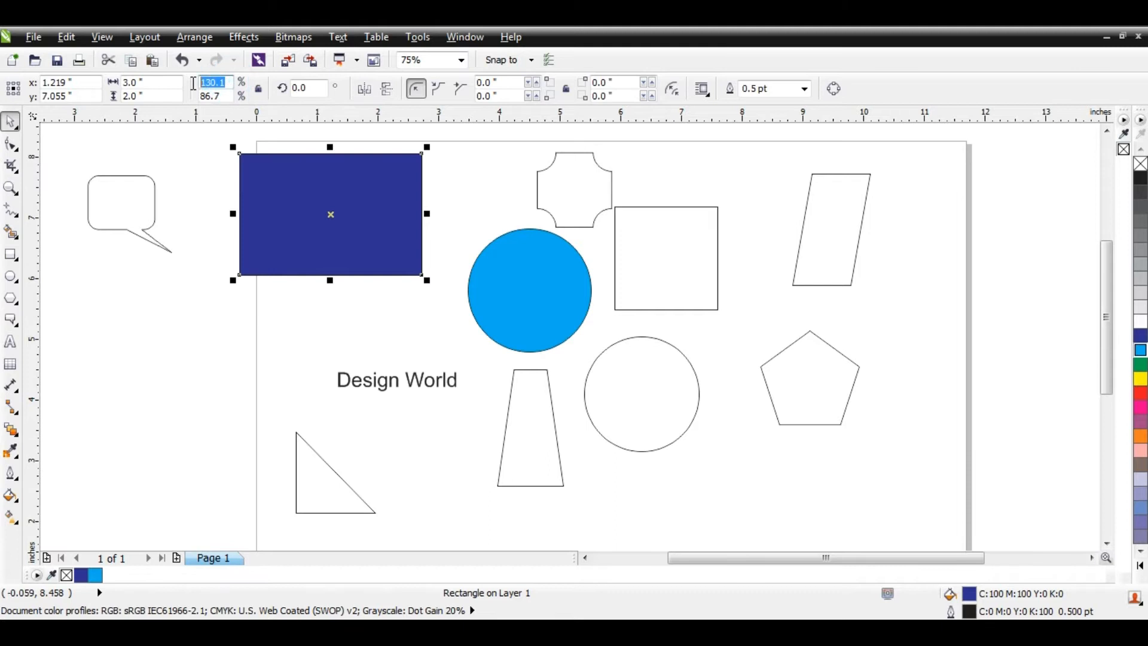
{"action": "type", "text": "1"}
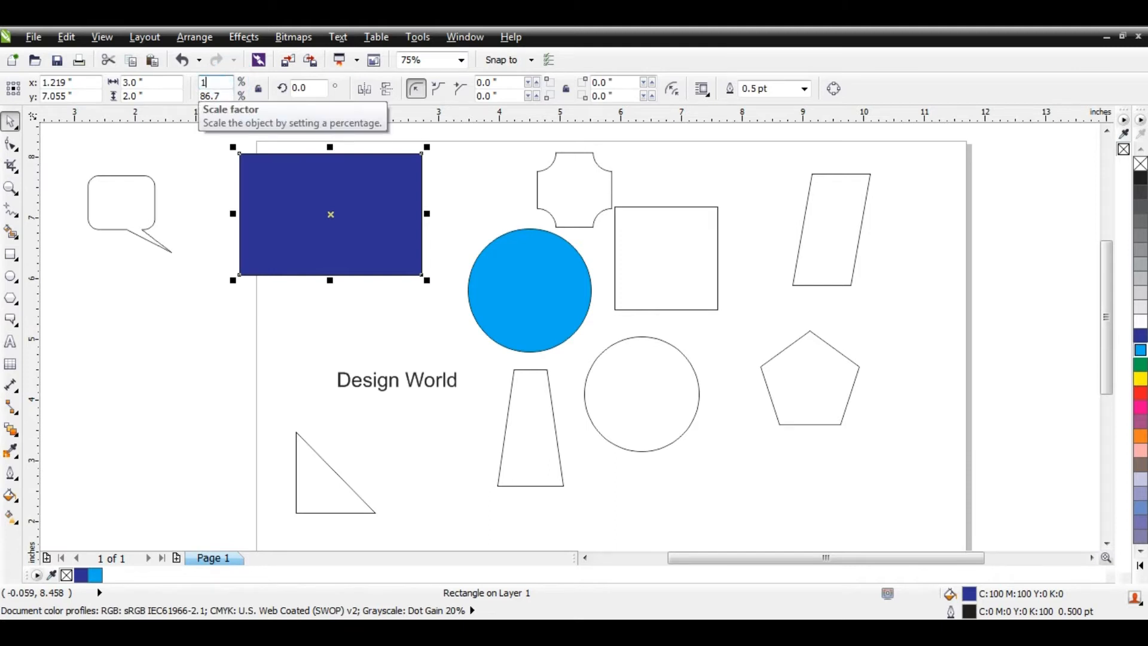
{"action": "type", "text": "100"}
{"action": "key", "text": "Return"}
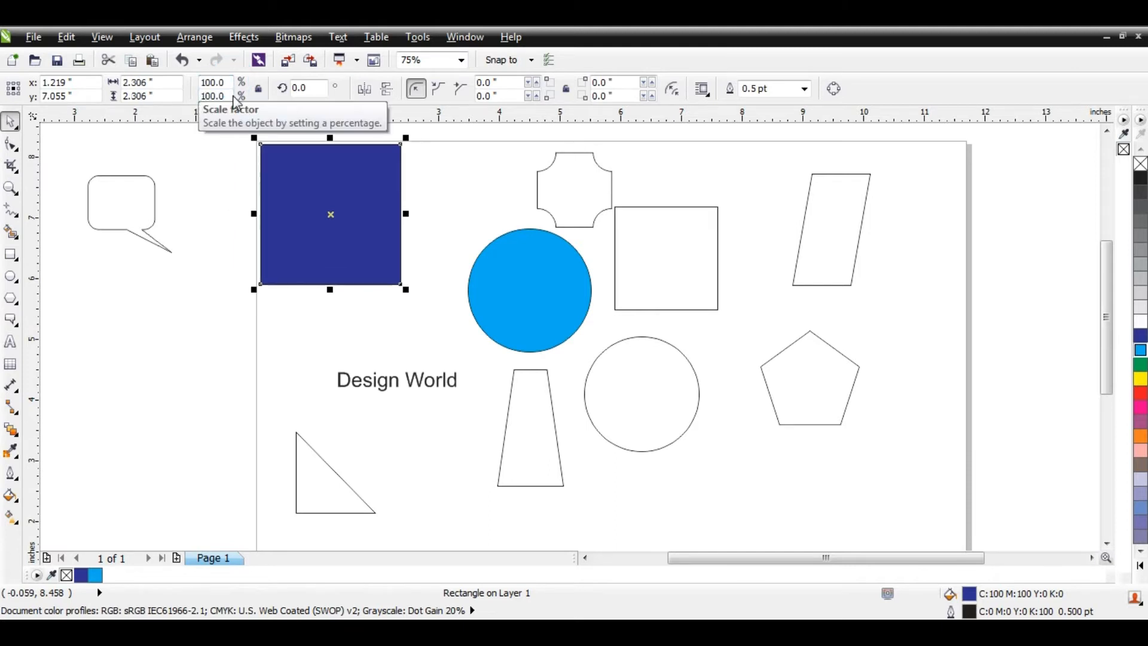
{"action": "left_click_drag", "start_coordinate": [332, 219], "coordinate": [332, 256]}
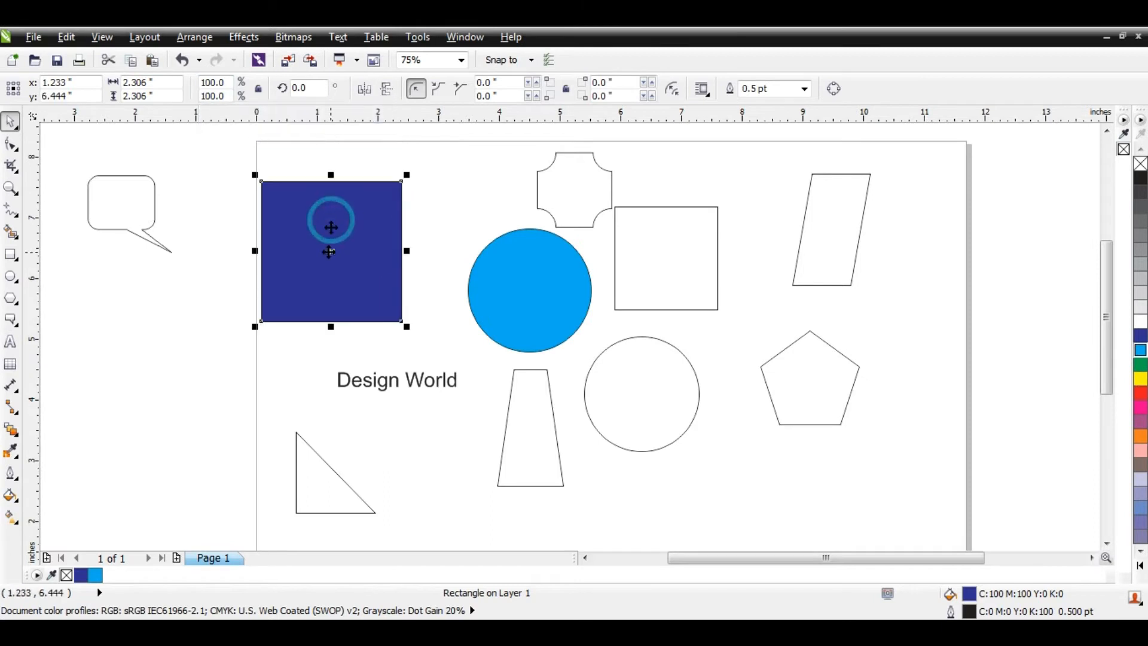
Step: Set the blue rectangle's horizontal scale to 130% and move it slightly up and right, inside the page's left edge
{"action": "double_click", "coordinate": [212, 82]}
{"action": "type", "text": "130"}
{"action": "key", "text": "Return"}
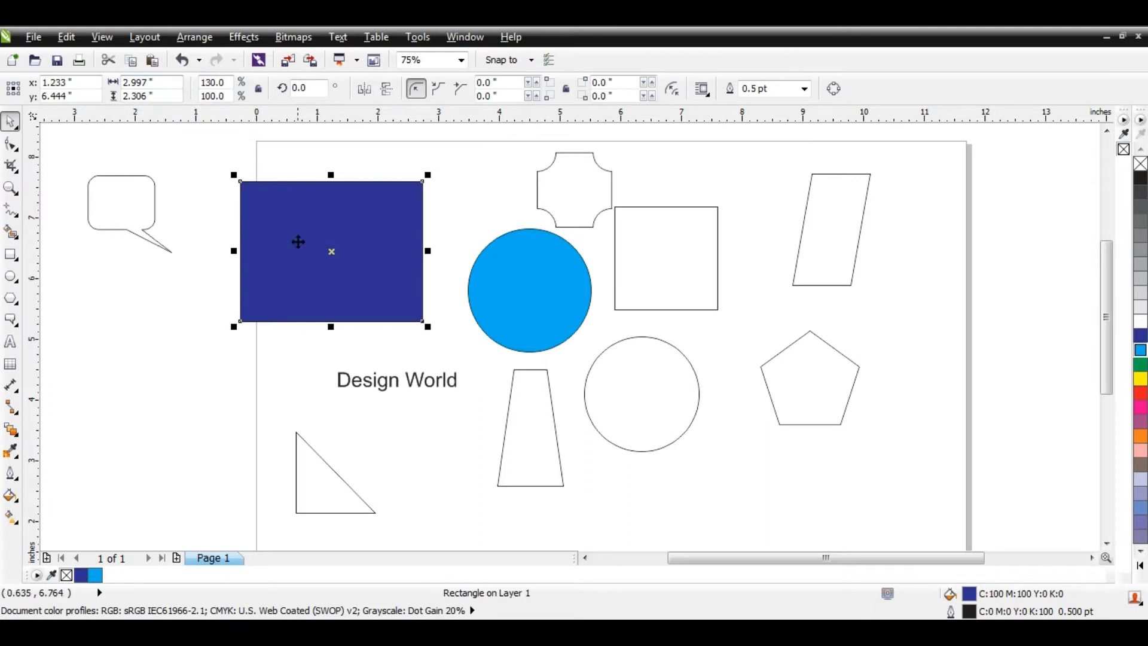
{"action": "left_click_drag", "start_coordinate": [337, 240], "coordinate": [356, 231]}
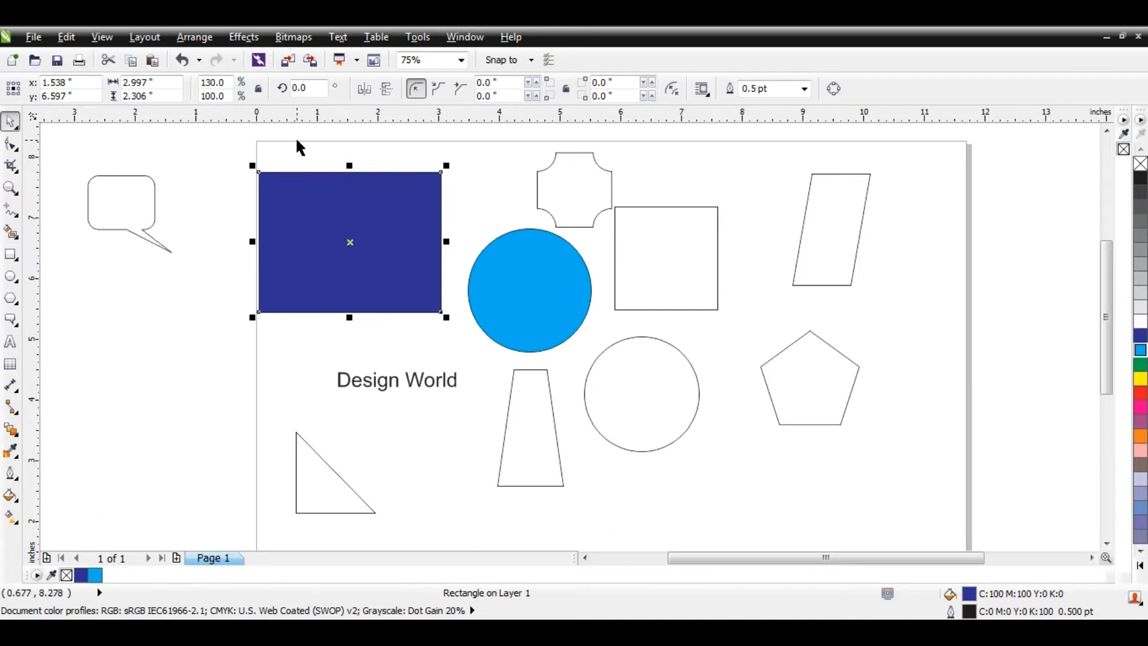
Step: Lock the blue rectangle's proportions, set its width to 4 in, and move it left, clear of the light-blue circle
{"action": "left_click", "coordinate": [260, 91]}
{"action": "left_click", "coordinate": [144, 82]}
{"action": "type", "text": "4"}
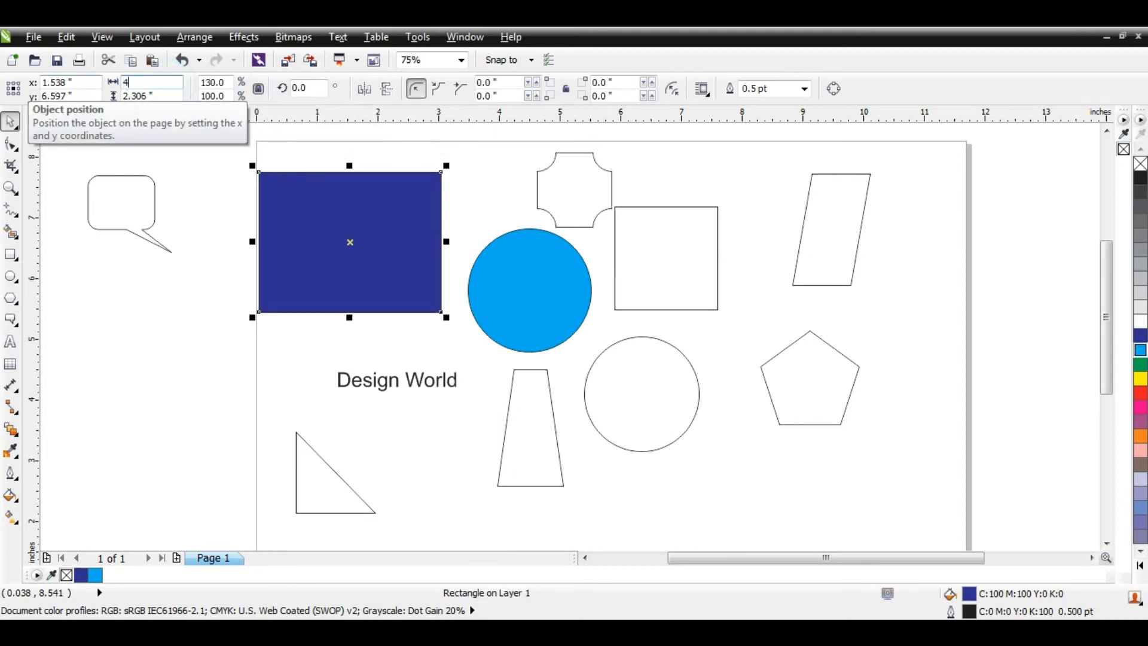
{"action": "key", "text": "Return"}
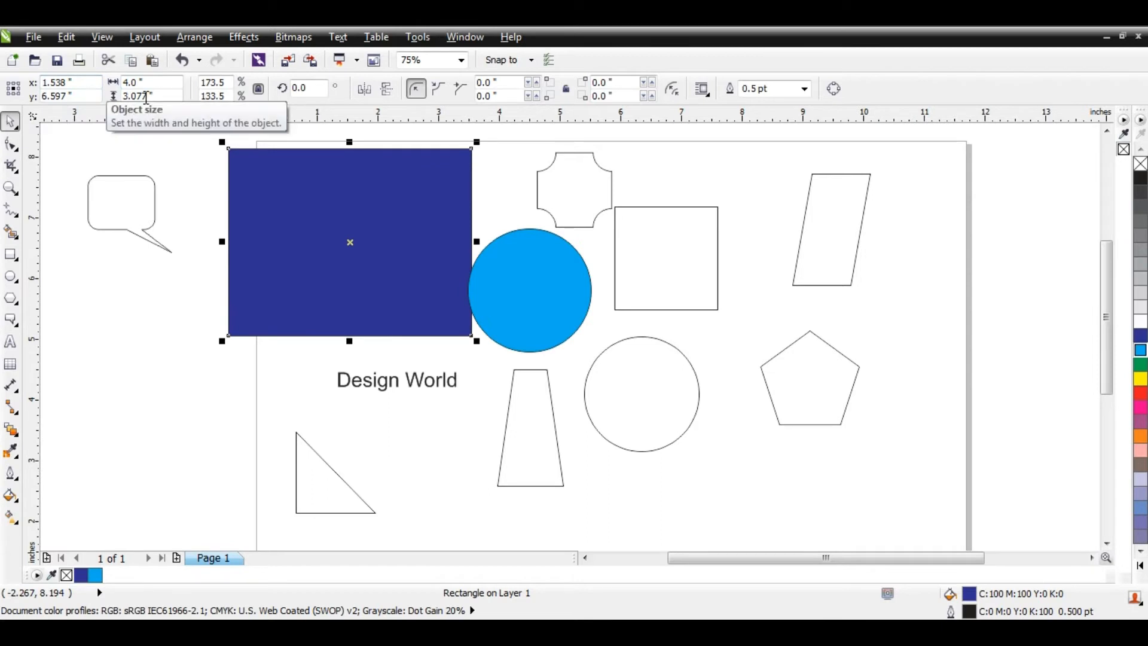
{"action": "left_click_drag", "start_coordinate": [356, 212], "coordinate": [338, 214]}
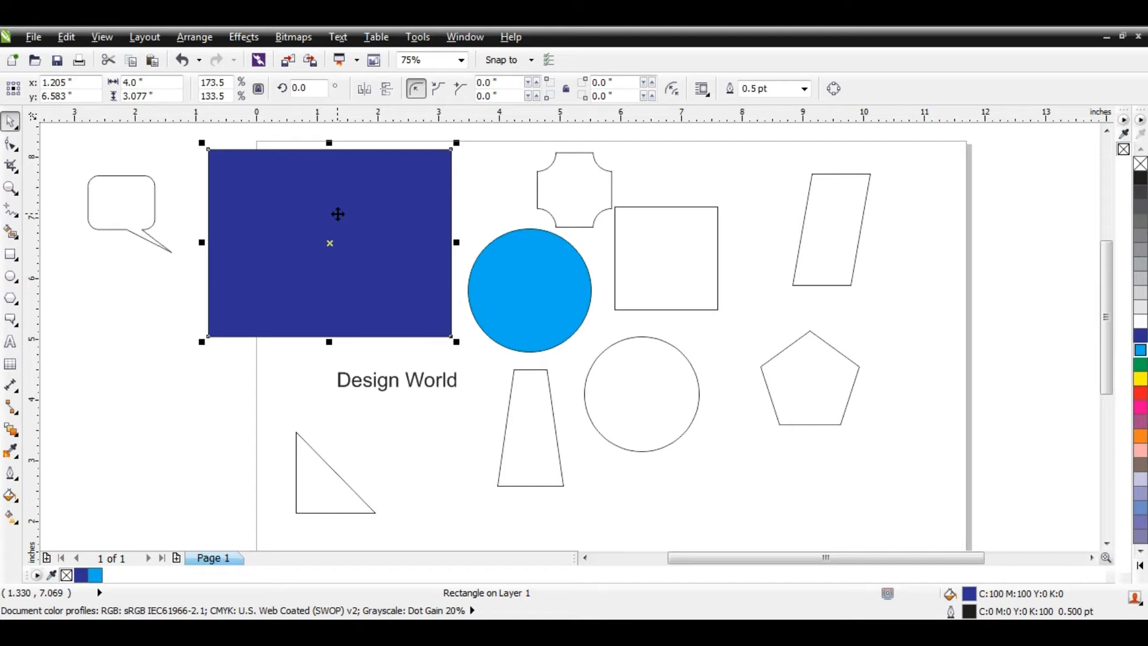
Step: Rotate the blue rectangle by 30 degrees and shift the light-blue circle and the rectangle slightly down and right
{"action": "double_click", "coordinate": [317, 88]}
{"action": "type", "text": "30"}
{"action": "key", "text": "Return"}
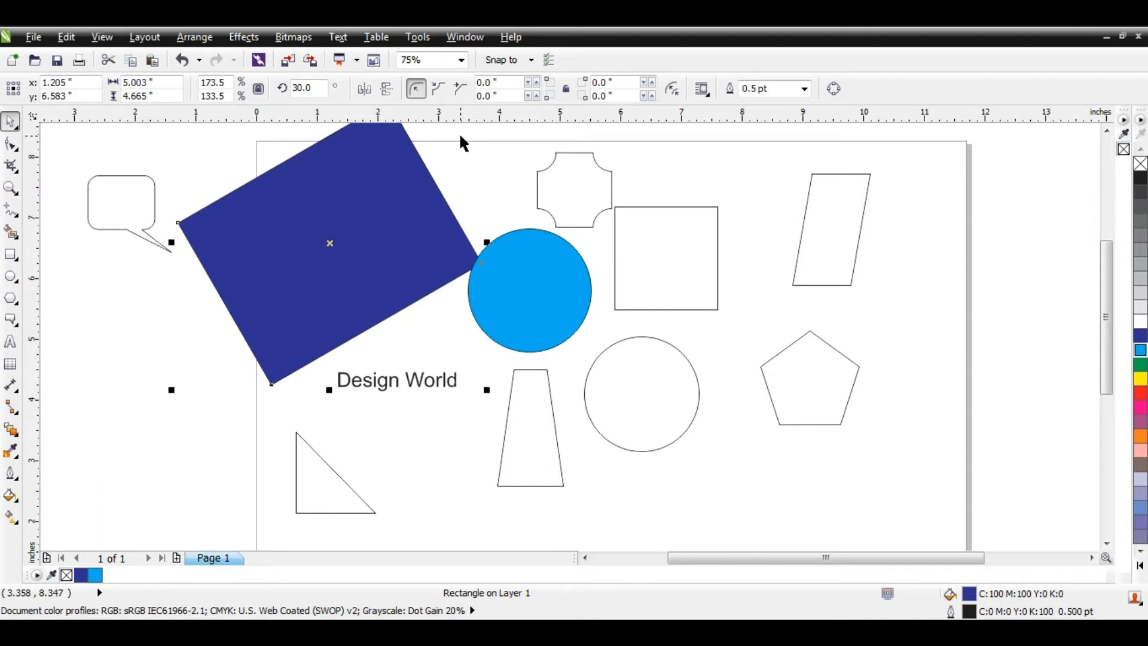
{"action": "left_click_drag", "start_coordinate": [538, 293], "coordinate": [557, 311]}
{"action": "left_click_drag", "start_coordinate": [391, 231], "coordinate": [405, 244]}
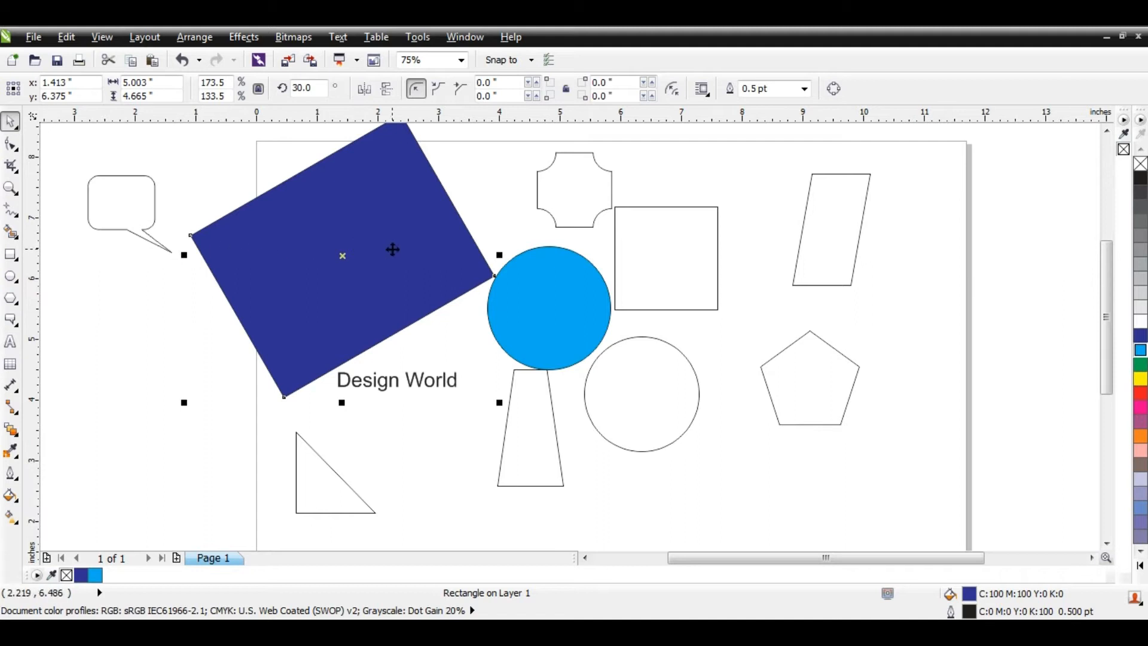
Step: Delete the rotated blue rectangle and all remaining shapes and text on the page, keeping only the callout outside it
{"action": "left_click", "coordinate": [130, 202]}
{"action": "left_click", "coordinate": [316, 234]}
{"action": "key", "text": "Delete"}
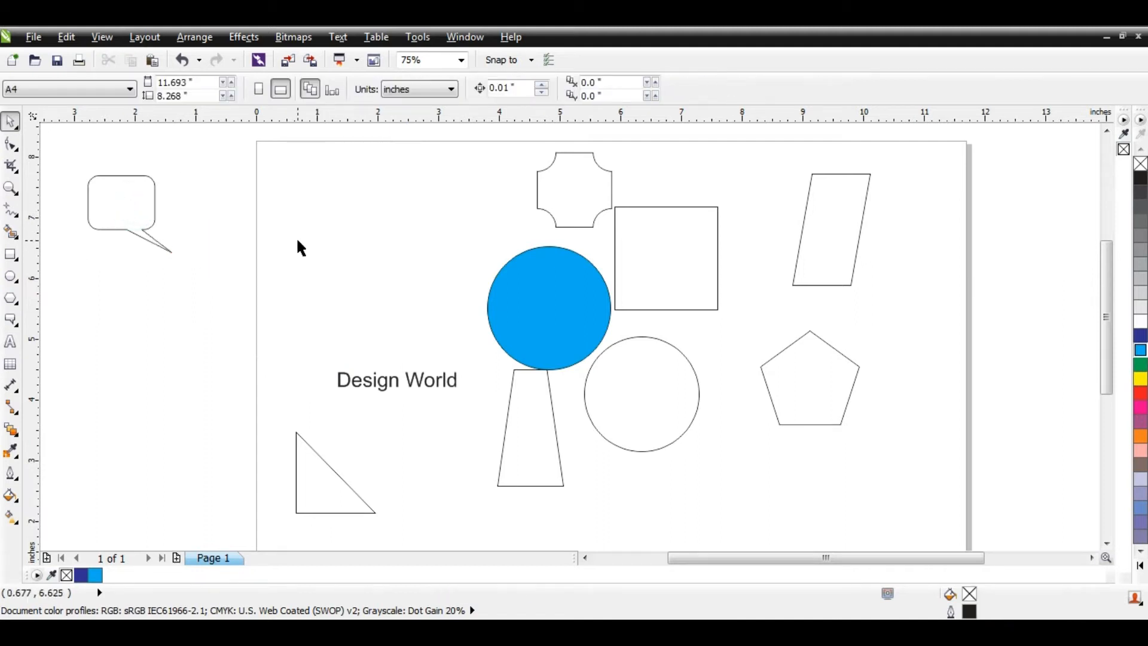
{"action": "scroll", "coordinate": [302, 246], "scroll_direction": "down", "scroll_amount": 2}
{"action": "left_click_drag", "start_coordinate": [264, 179], "coordinate": [578, 417]}
{"action": "key", "text": "Delete"}
Step: Move the rounded-rectangle callout onto the middle of the page and fill it with yellow
{"action": "left_click_drag", "start_coordinate": [206, 223], "coordinate": [450, 262]}
{"action": "scroll", "coordinate": [450, 262], "scroll_direction": "up", "scroll_amount": 3}
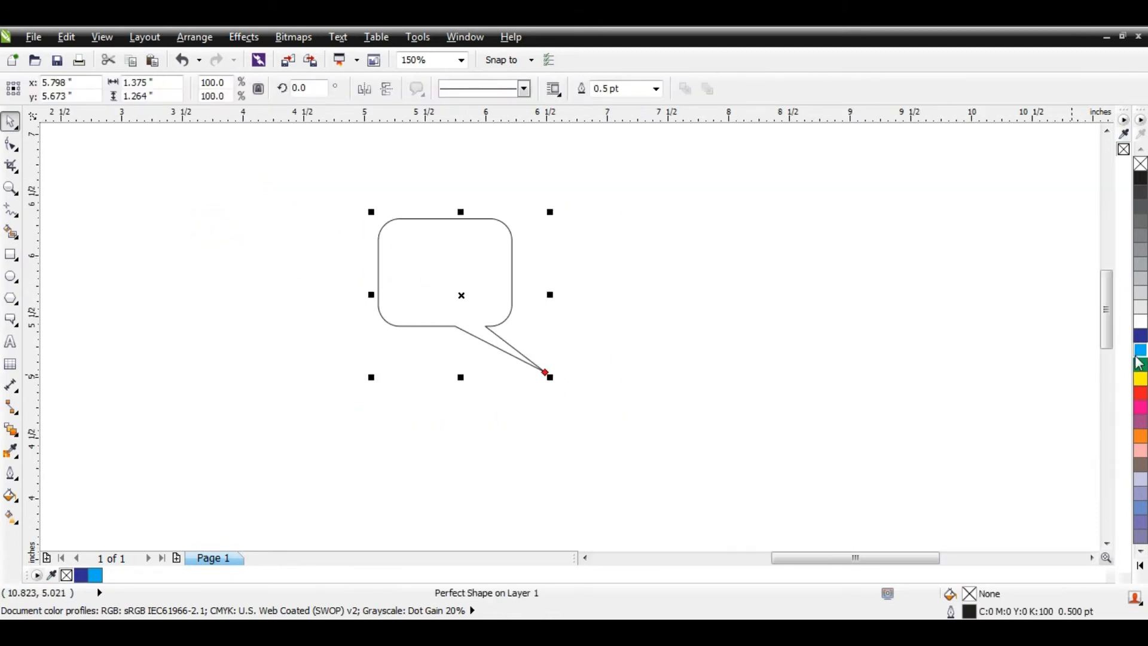
{"action": "left_click", "coordinate": [1140, 378]}
Step: Mirror the yellow callout horizontally and vertically so its tail points to the upper left
{"action": "left_click", "coordinate": [698, 339]}
{"action": "left_click", "coordinate": [403, 252]}
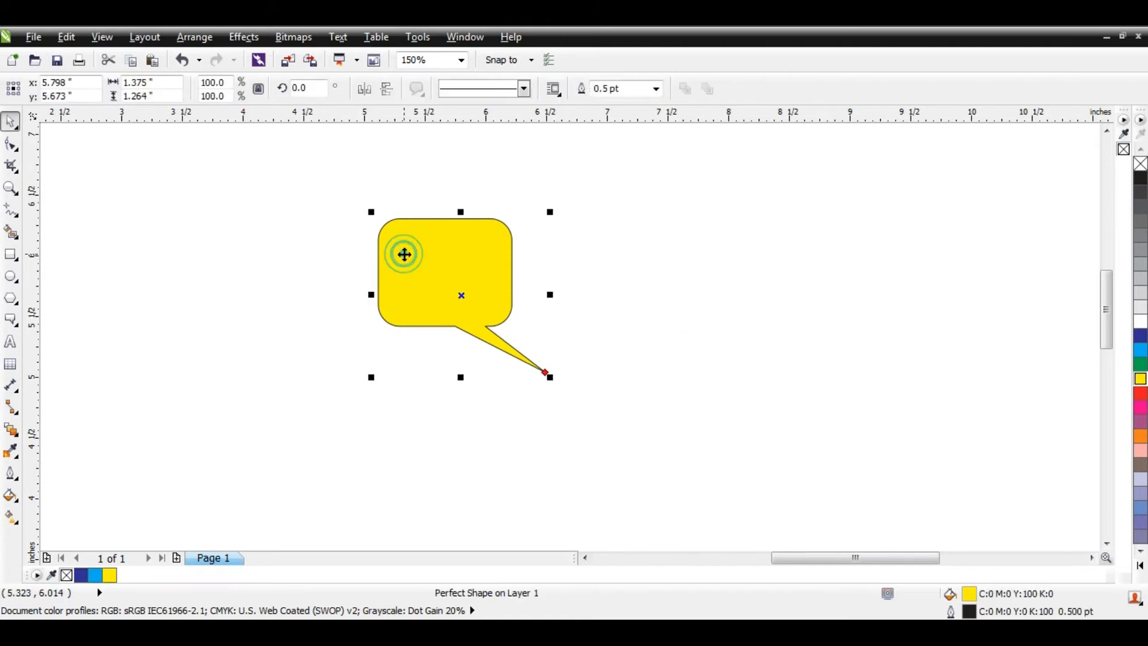
{"action": "left_click", "coordinate": [364, 91]}
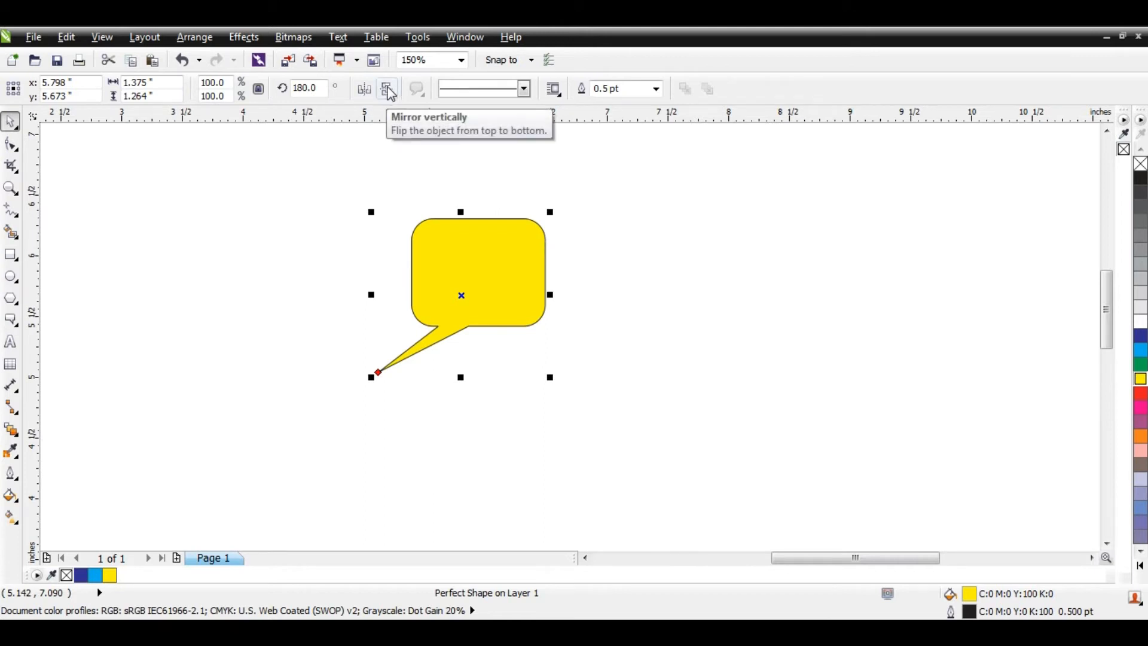
{"action": "left_click", "coordinate": [387, 91]}
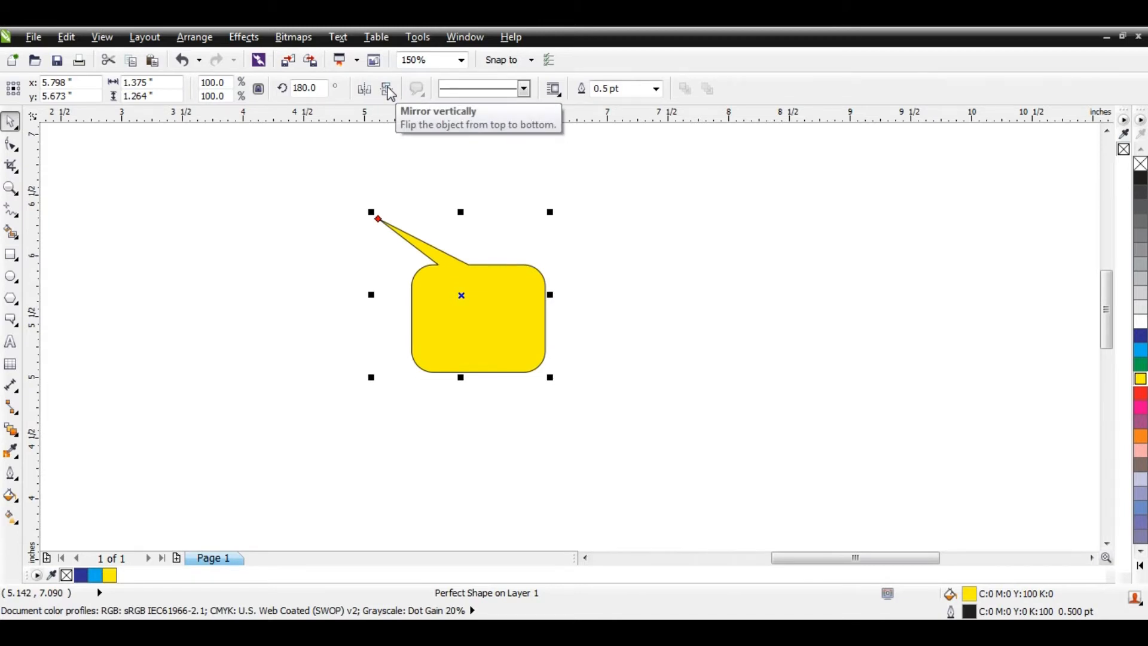
Step: Apply the finest dotted line style to the callout's outline and look at it up close
{"action": "left_click", "coordinate": [525, 89]}
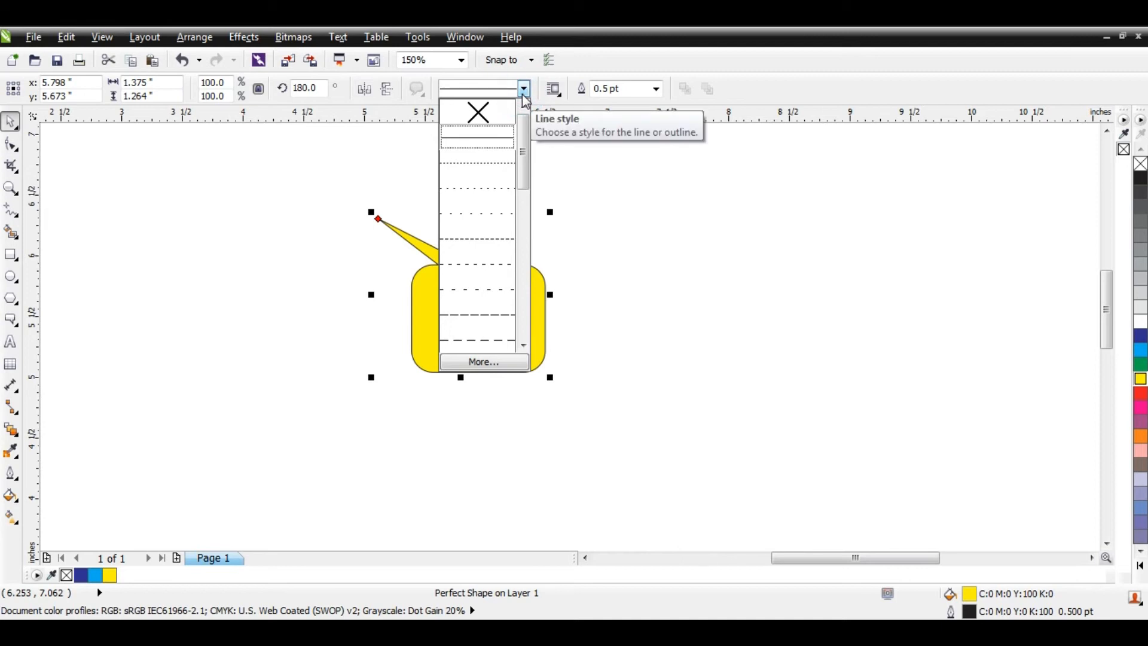
{"action": "left_click", "coordinate": [487, 162]}
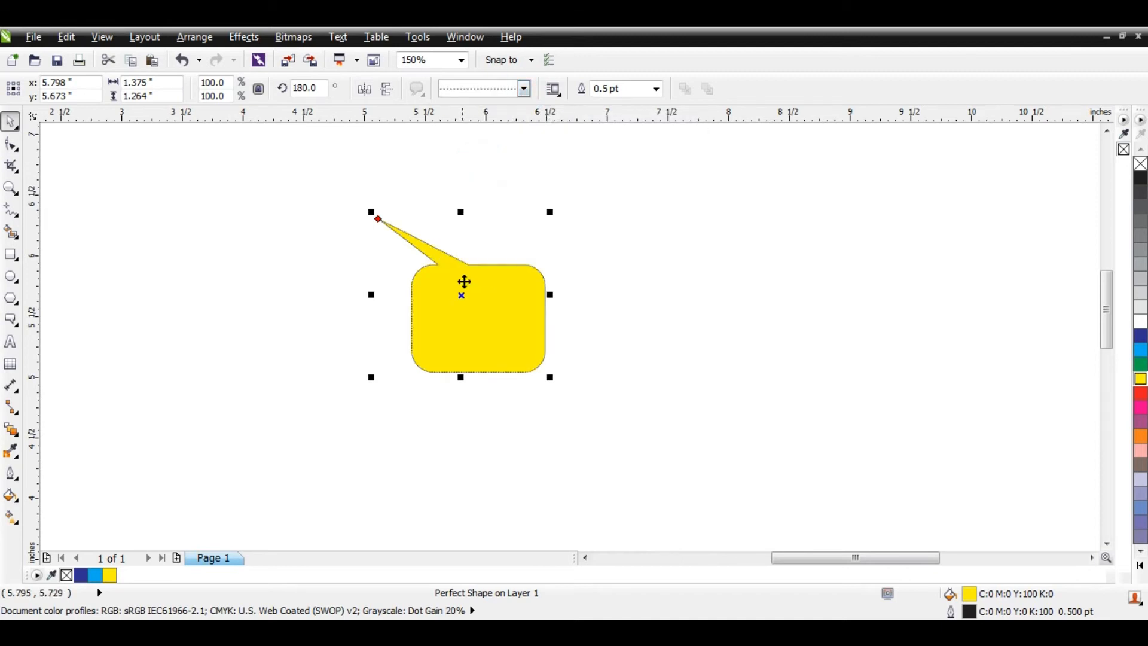
{"action": "scroll", "coordinate": [465, 282], "scroll_direction": "up", "scroll_amount": 5}
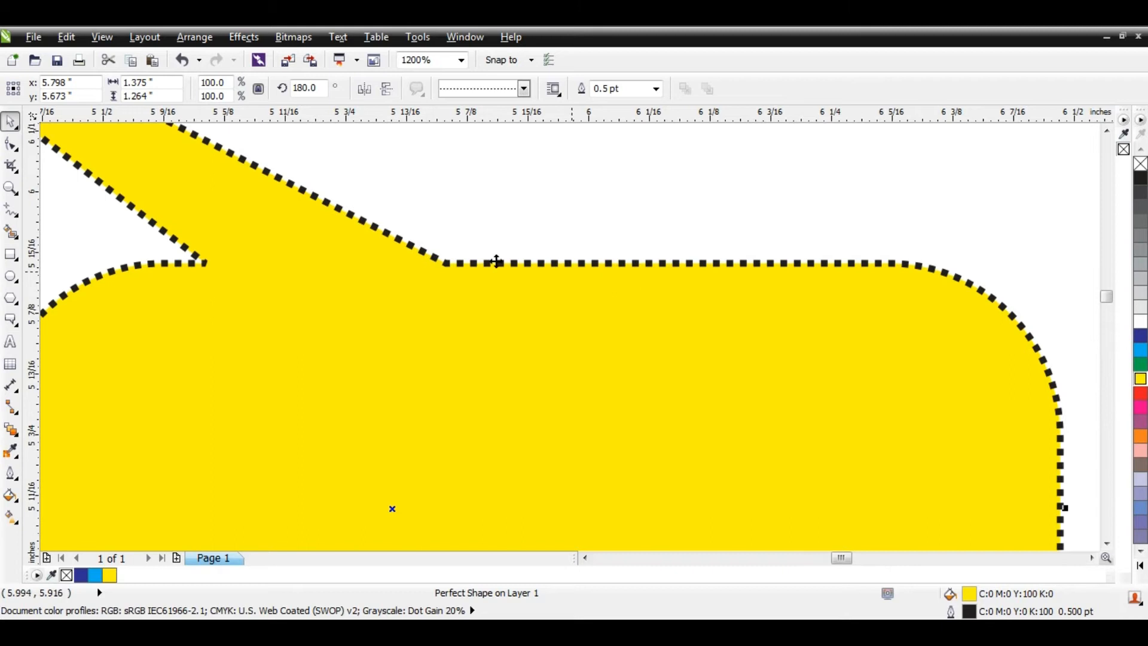
Step: Apply a short-dash and a longer-dash line style in turn to the callout's outline, and move the callout slightly down
{"action": "left_click", "coordinate": [524, 89]}
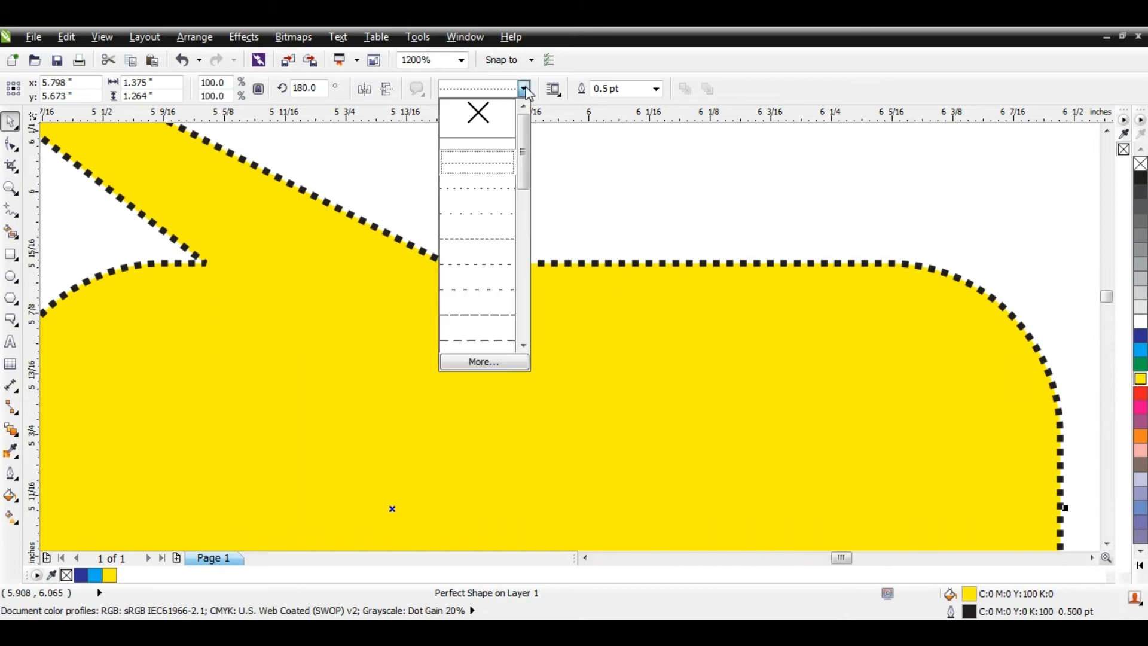
{"action": "left_click", "coordinate": [486, 242]}
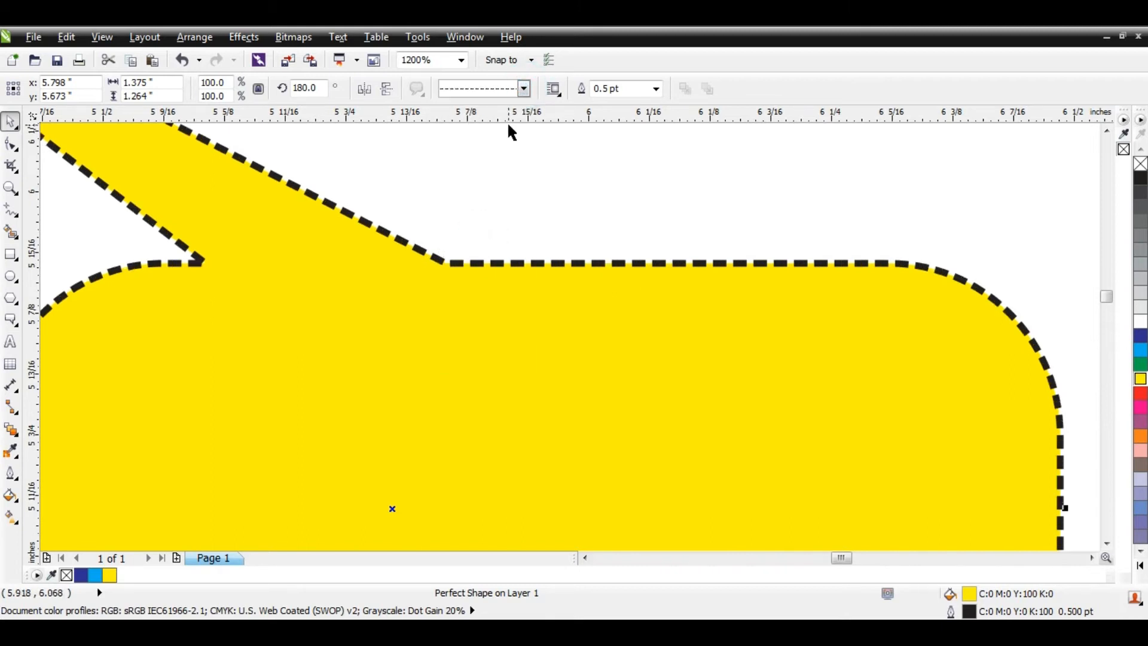
{"action": "left_click", "coordinate": [524, 88]}
{"action": "left_click", "coordinate": [487, 312]}
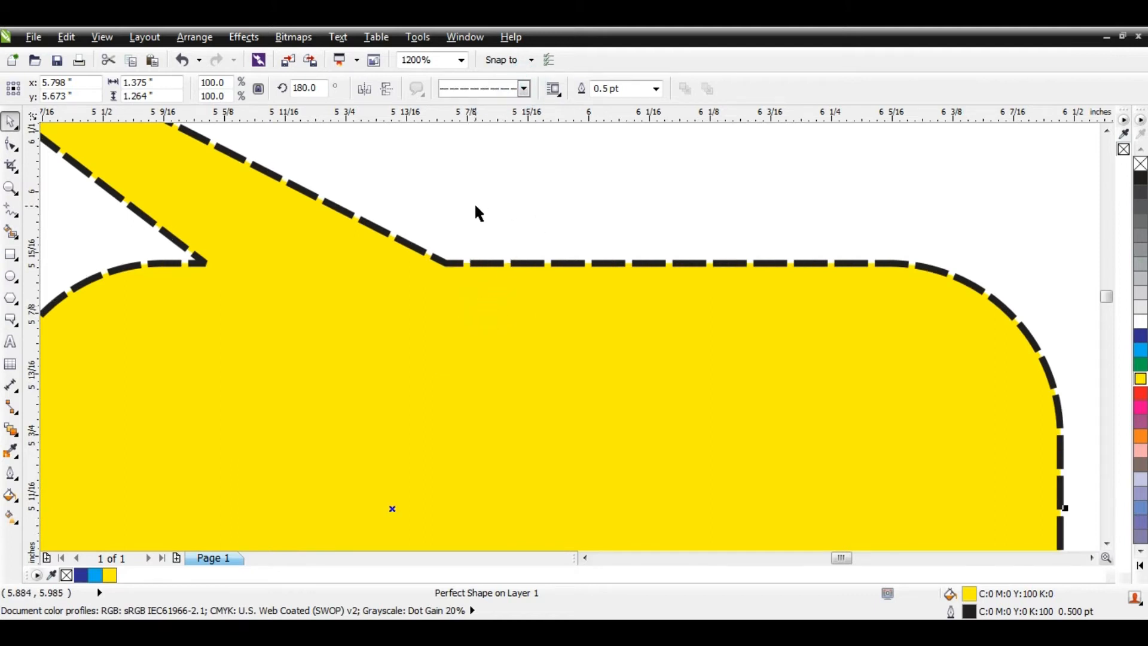
{"action": "scroll", "coordinate": [476, 206], "scroll_direction": "down", "scroll_amount": 1}
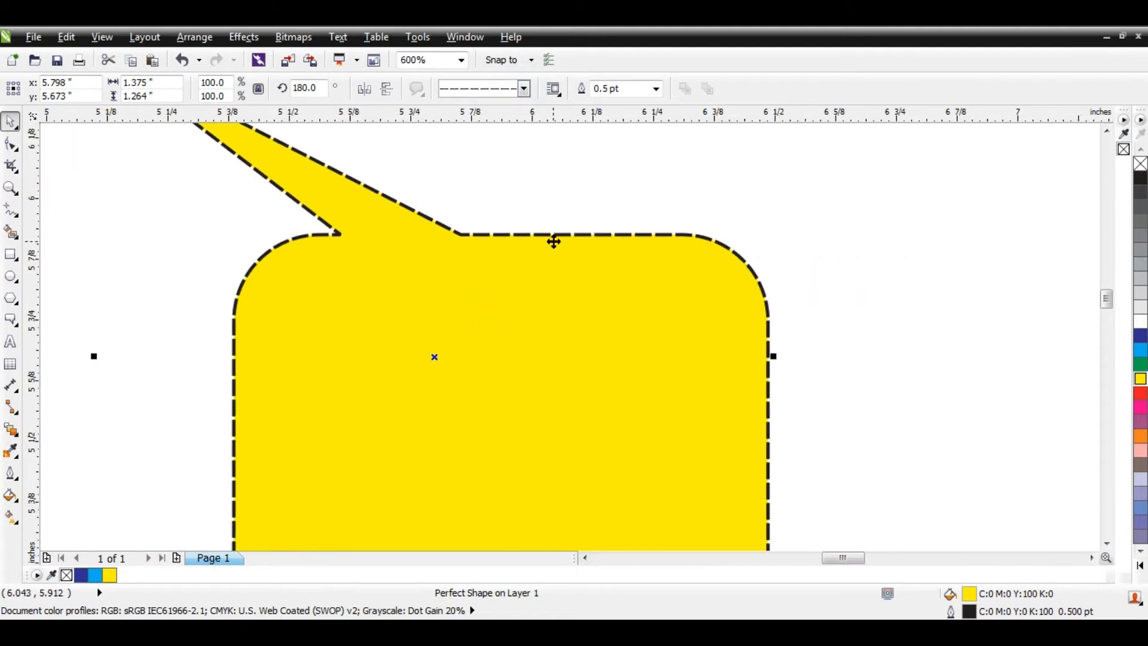
{"action": "left_click_drag", "start_coordinate": [550, 240], "coordinate": [549, 248]}
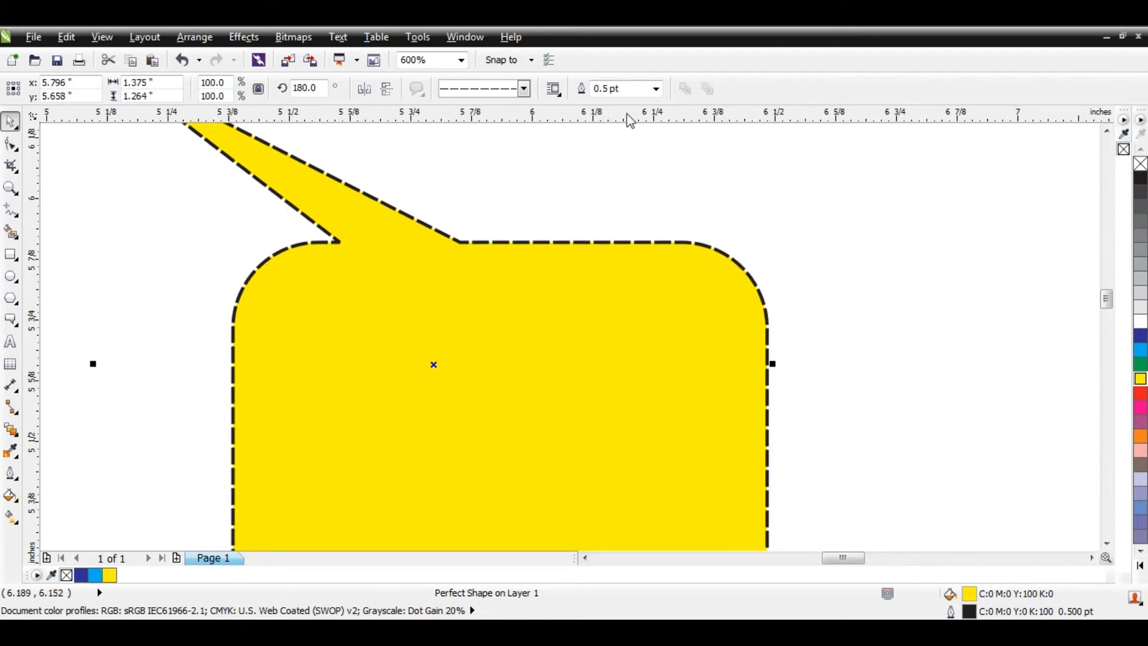
Step: Remove the callout's outline by setting its width to None, and restore it as a Hairline outline
{"action": "left_click", "coordinate": [656, 89]}
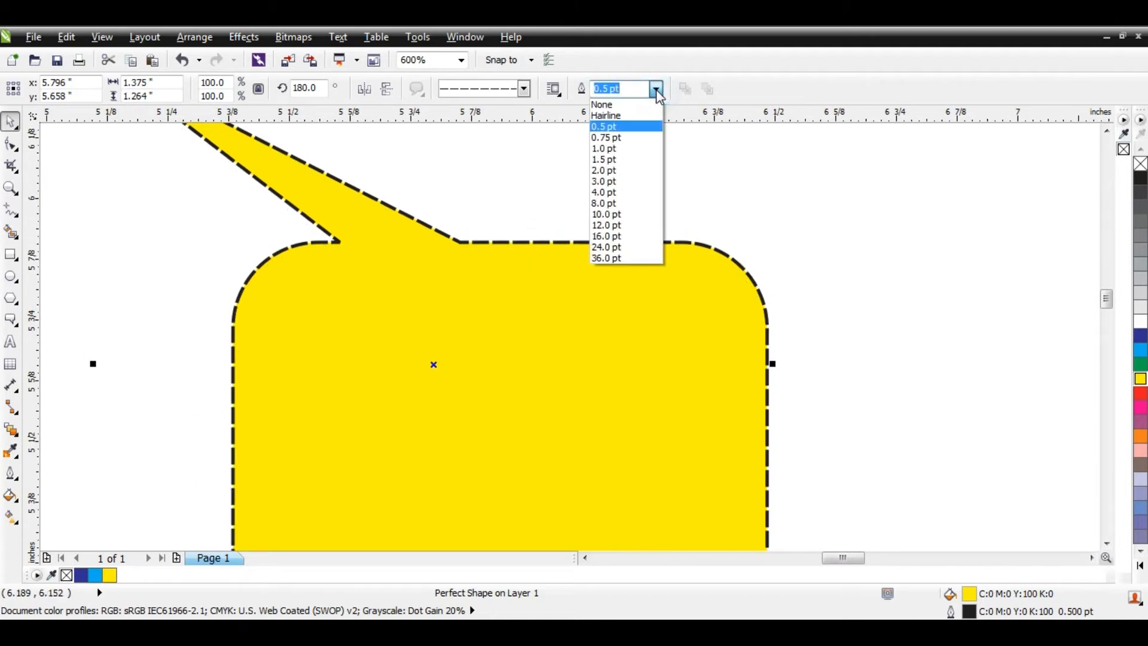
{"action": "left_click", "coordinate": [621, 105]}
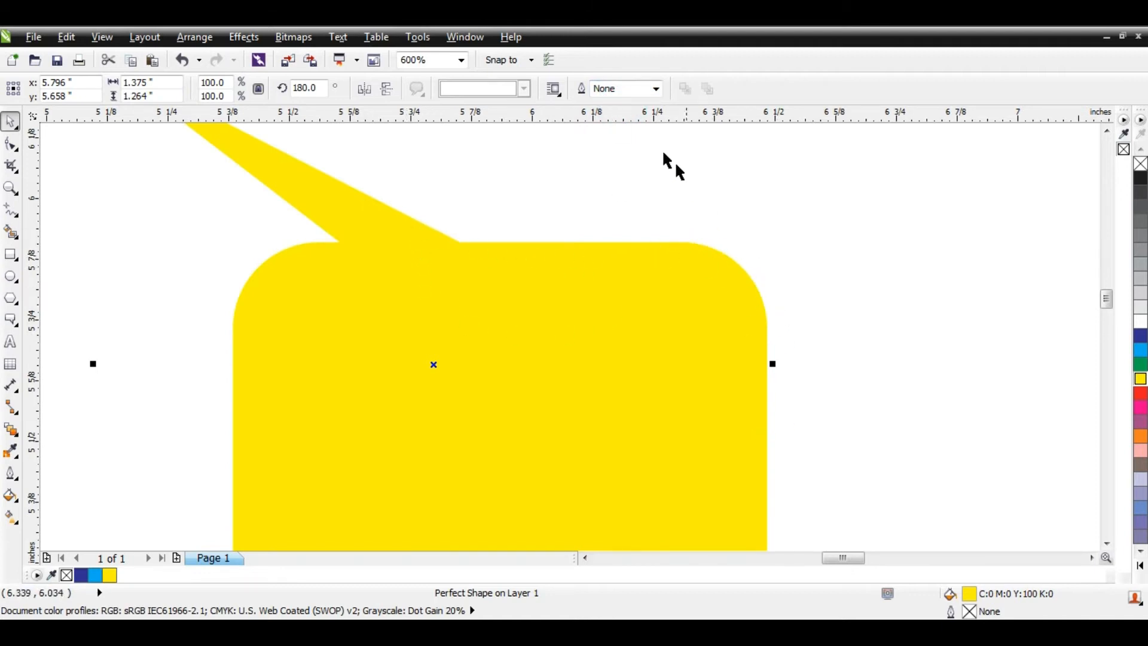
{"action": "left_click", "coordinate": [656, 90]}
{"action": "left_click", "coordinate": [629, 116]}
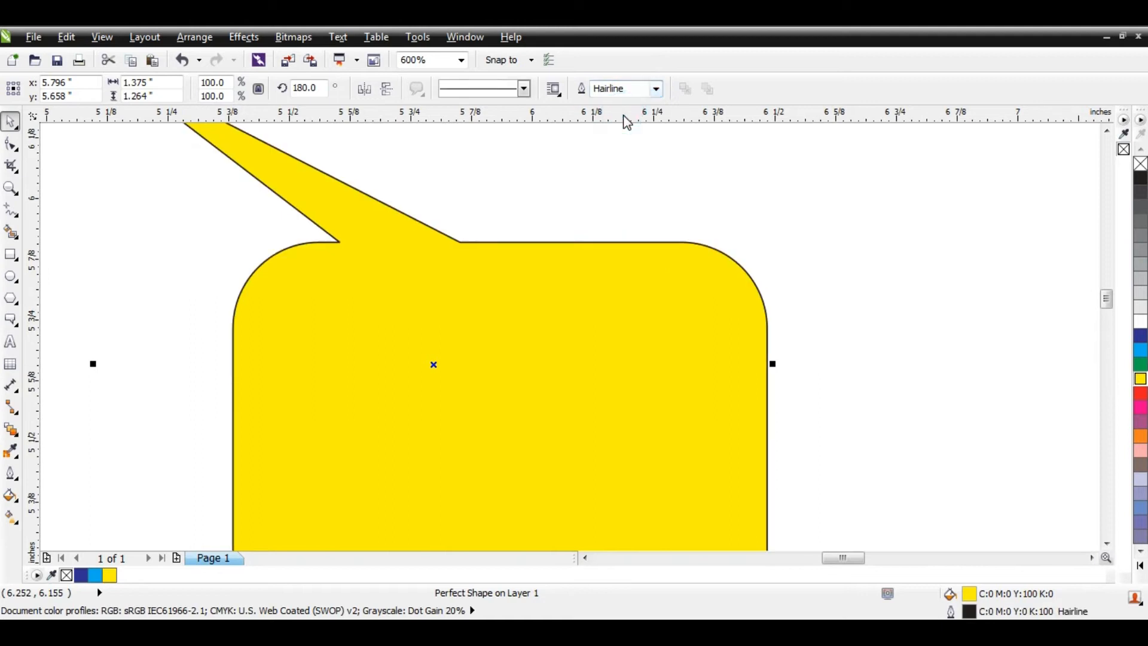
Step: Try outline widths of 2.0 pt and 10.0 pt on the callout, and return it to Hairline
{"action": "left_click", "coordinate": [656, 89]}
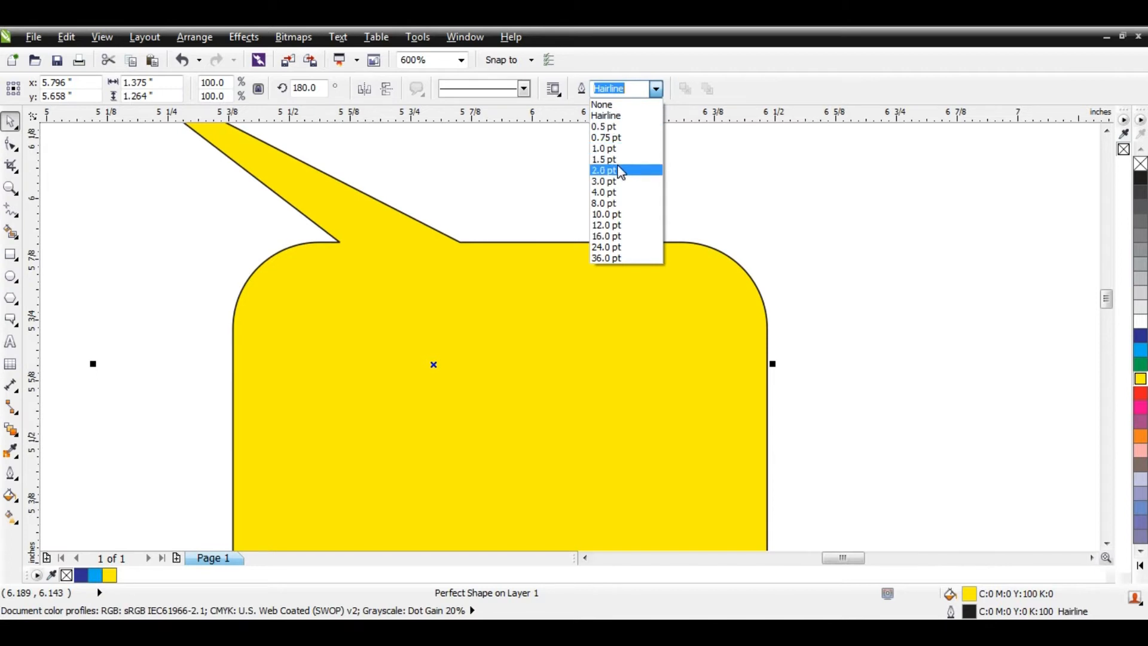
{"action": "left_click", "coordinate": [631, 173]}
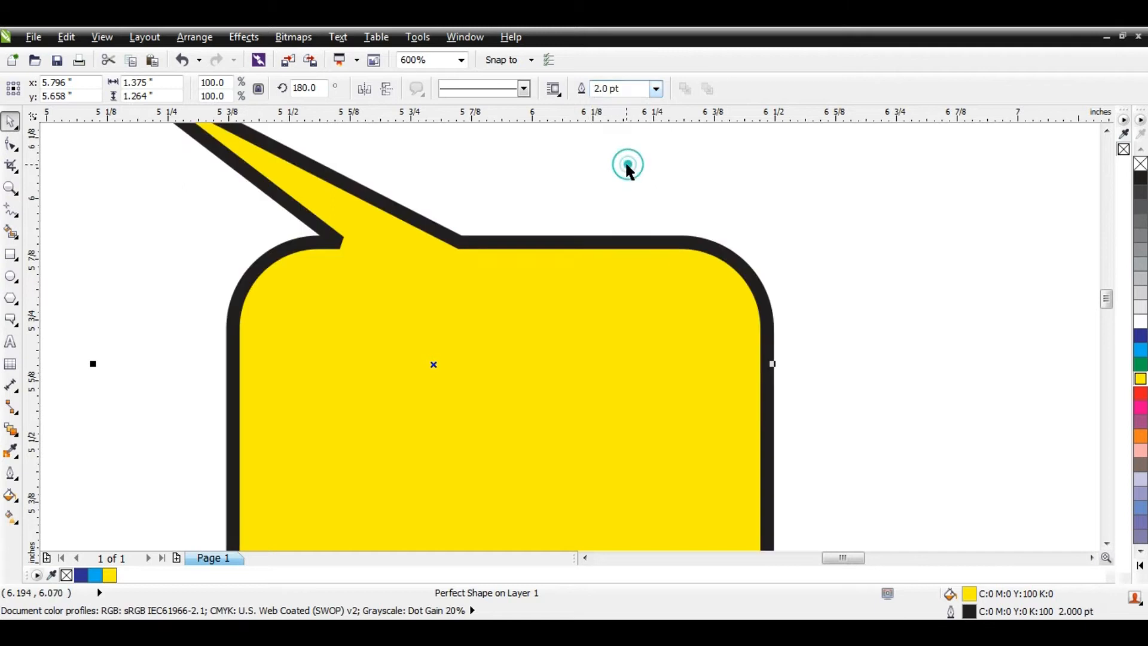
{"action": "left_click", "coordinate": [657, 90]}
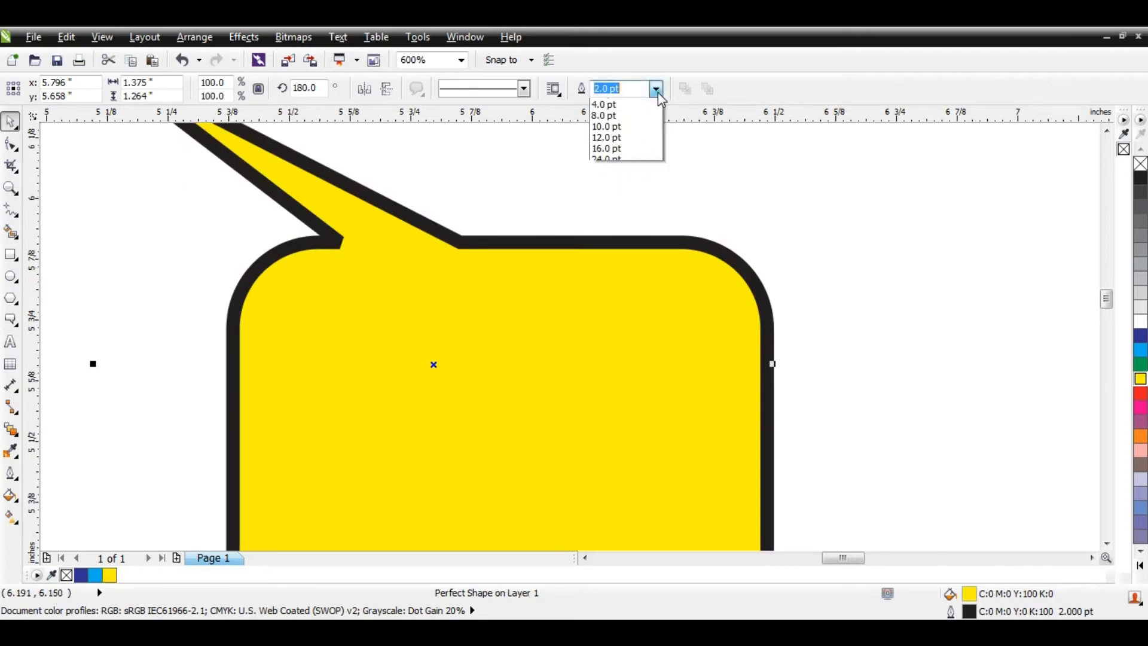
{"action": "left_click", "coordinate": [625, 209]}
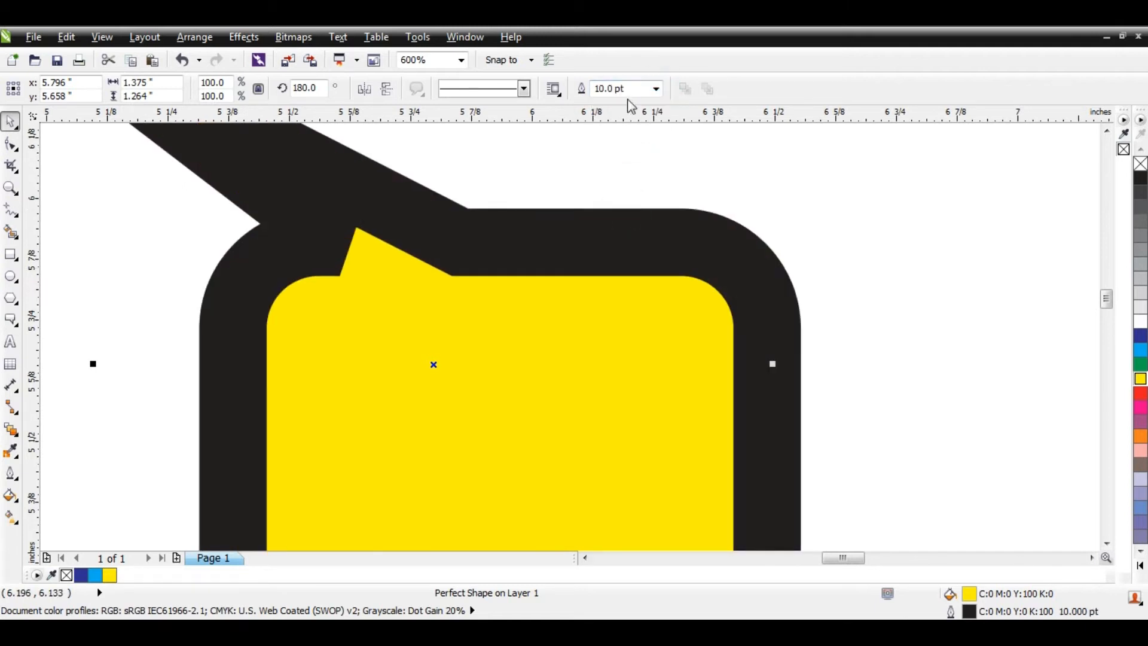
{"action": "left_click", "coordinate": [656, 90]}
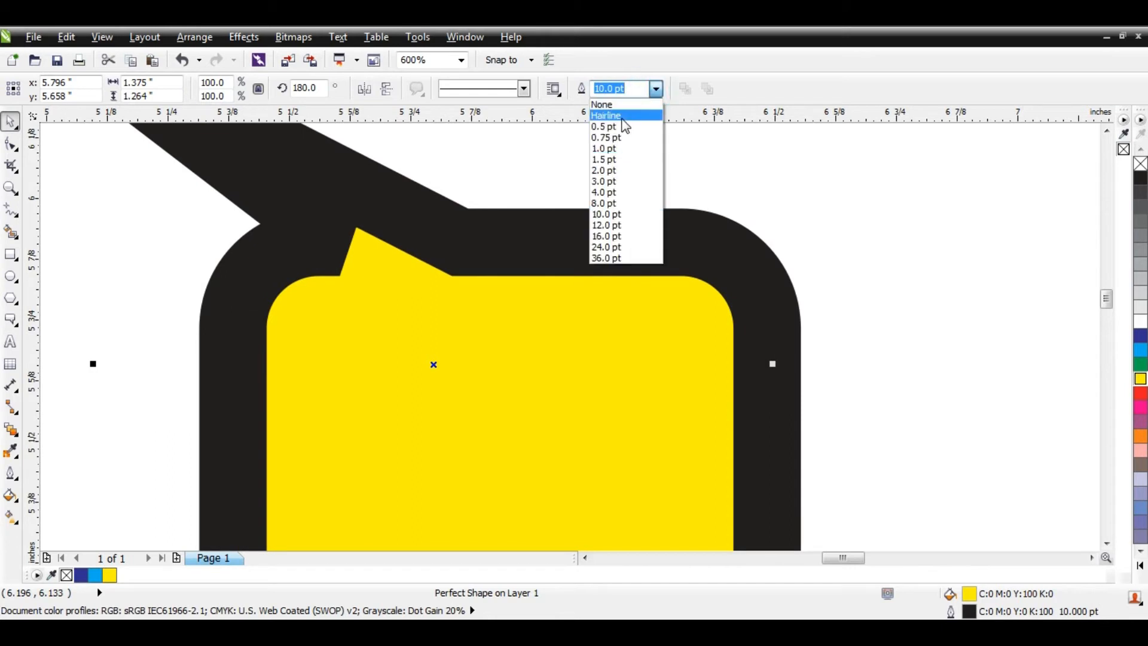
{"action": "left_click", "coordinate": [623, 117]}
{"action": "left_click", "coordinate": [648, 167]}
{"action": "left_click", "coordinate": [432, 323]}
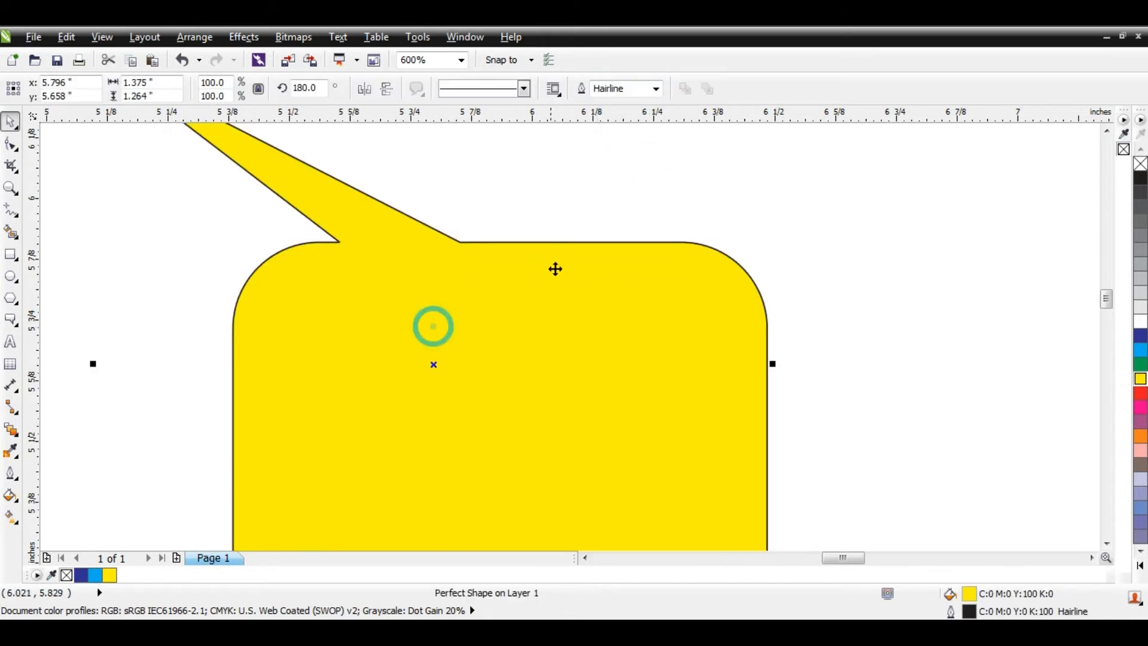
Step: Shrink the yellow callout proportionally to about 80%, roughly 1.1 by 1.01 in, and delete it
{"action": "left_click", "coordinate": [556, 263]}
{"action": "scroll", "coordinate": [555, 262], "scroll_direction": "down", "scroll_amount": 1}
{"action": "left_click_drag", "start_coordinate": [667, 153], "coordinate": [632, 185]}
{"action": "left_click_drag", "start_coordinate": [492, 341], "coordinate": [525, 326]}
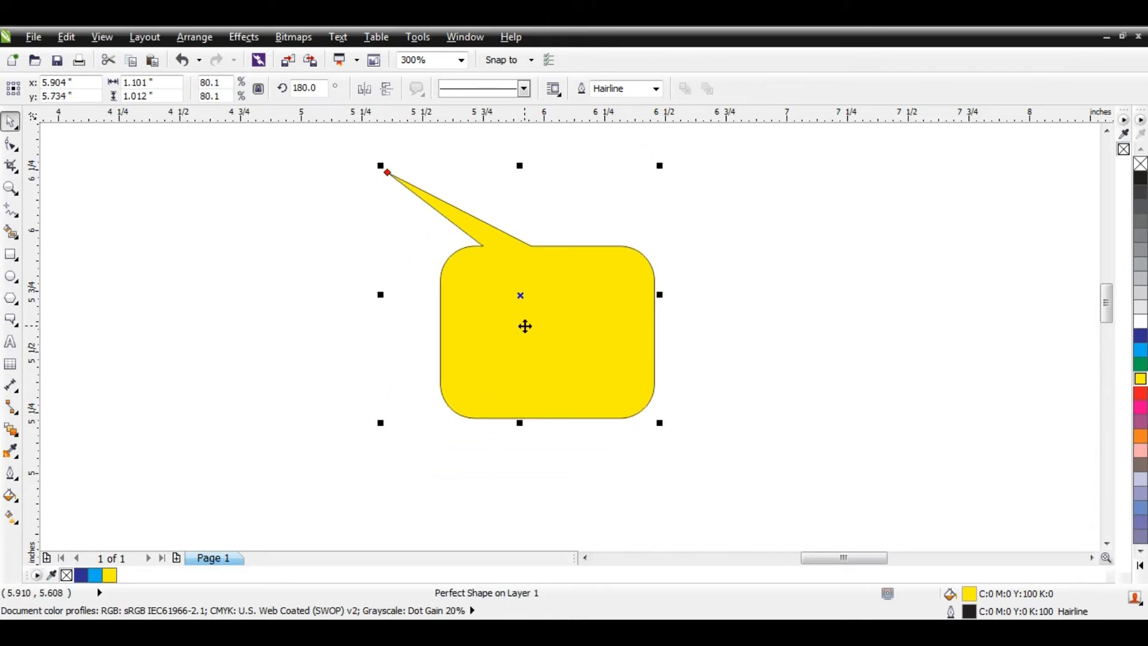
{"action": "key", "text": "Delete"}
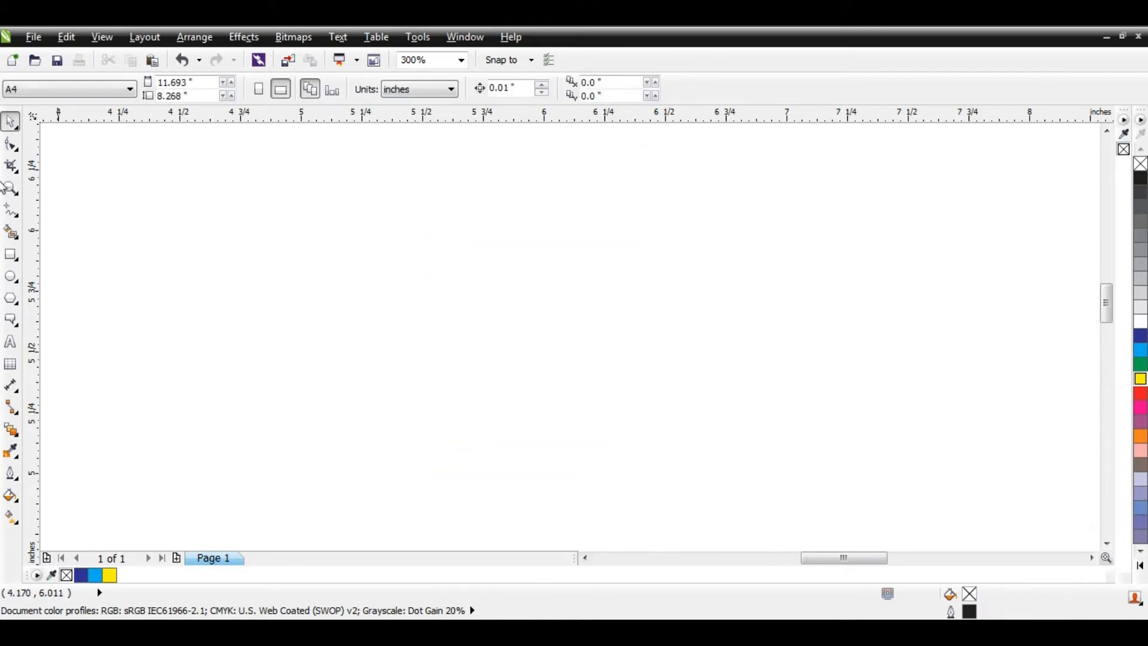
Step: Draw a square of about 0.81 by 0.81 in near the middle of the page and leave it selected
{"action": "left_click", "coordinate": [17, 152]}
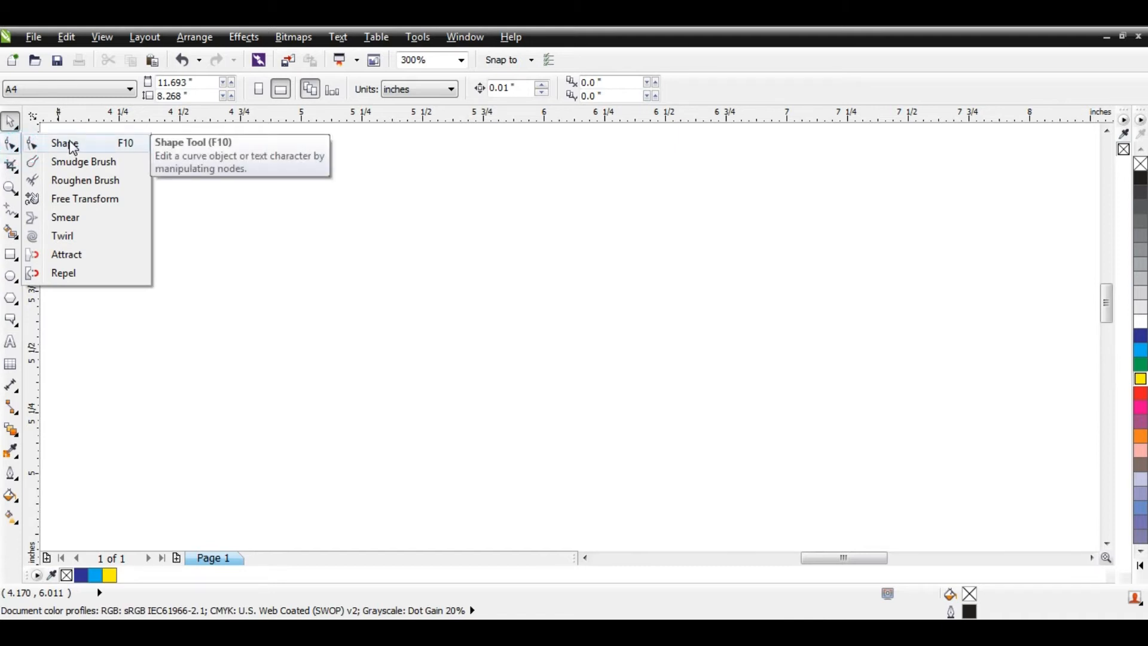
{"action": "mouse_move", "coordinate": [11, 254]}
{"action": "left_click", "coordinate": [69, 252]}
{"action": "left_click_drag", "start_coordinate": [431, 227], "coordinate": [627, 422]}
{"action": "key", "text": "space"}
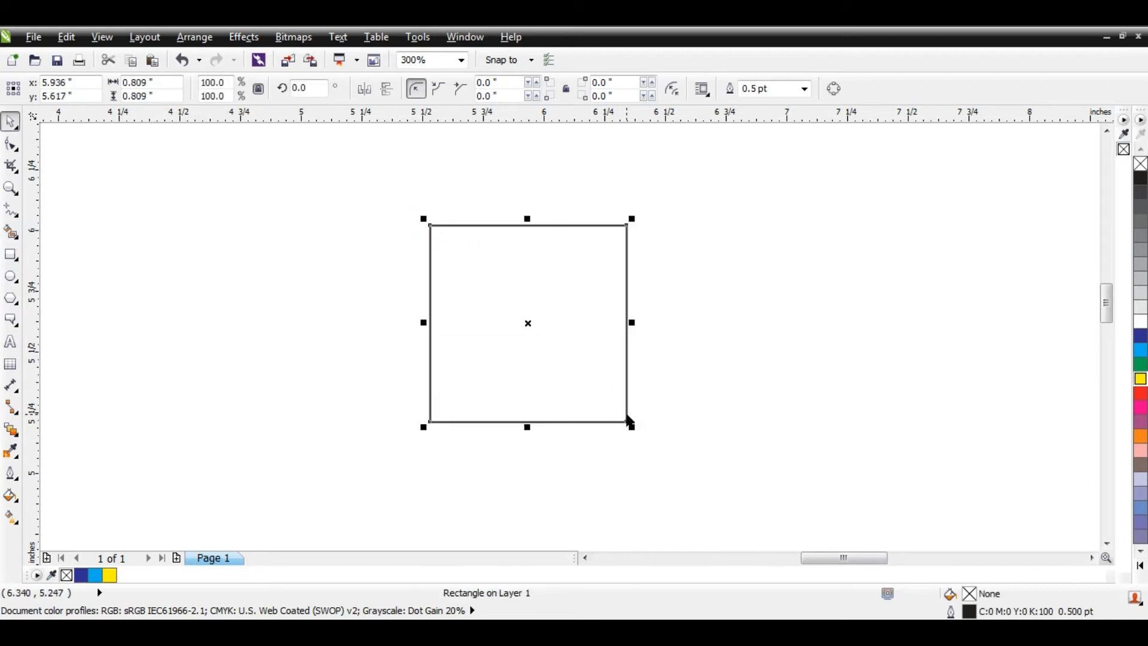
Step: Round all four corners of the square freehand with the Shape tool to a radius of about 0.115 in
{"action": "left_click", "coordinate": [10, 147]}
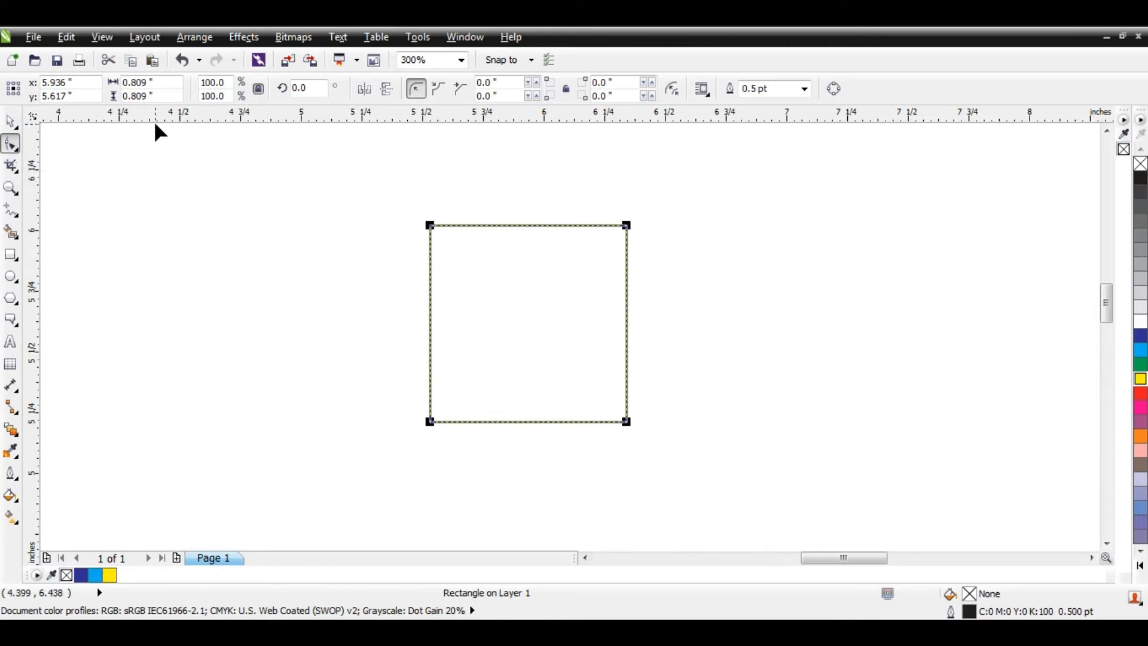
{"action": "left_click", "coordinate": [260, 92]}
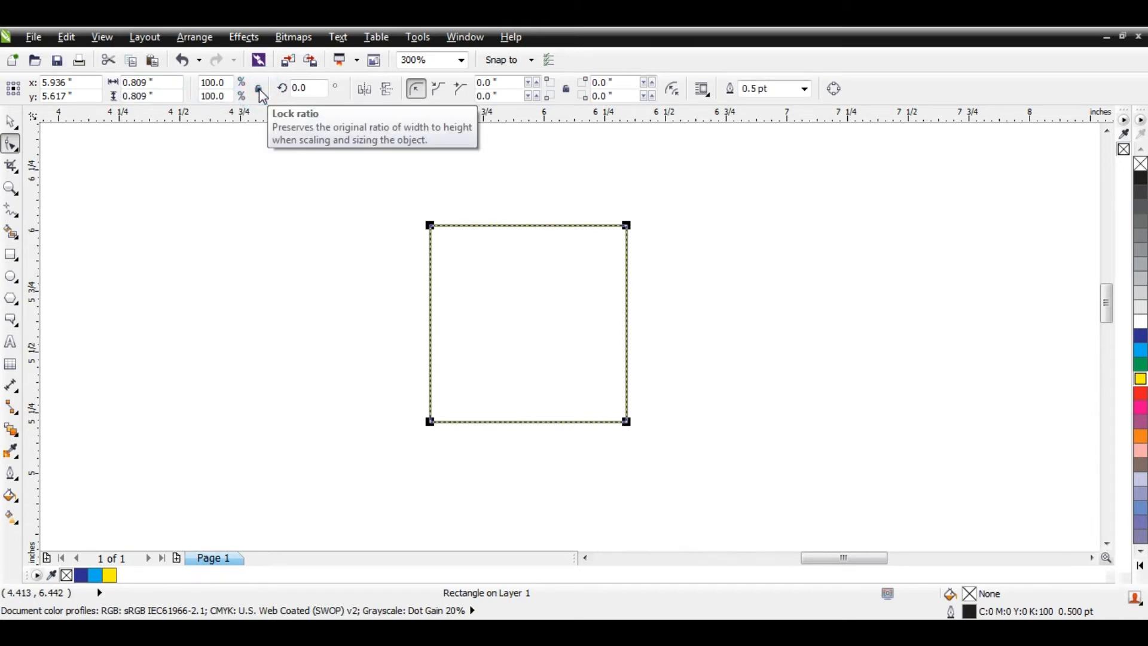
{"action": "left_click", "coordinate": [317, 87]}
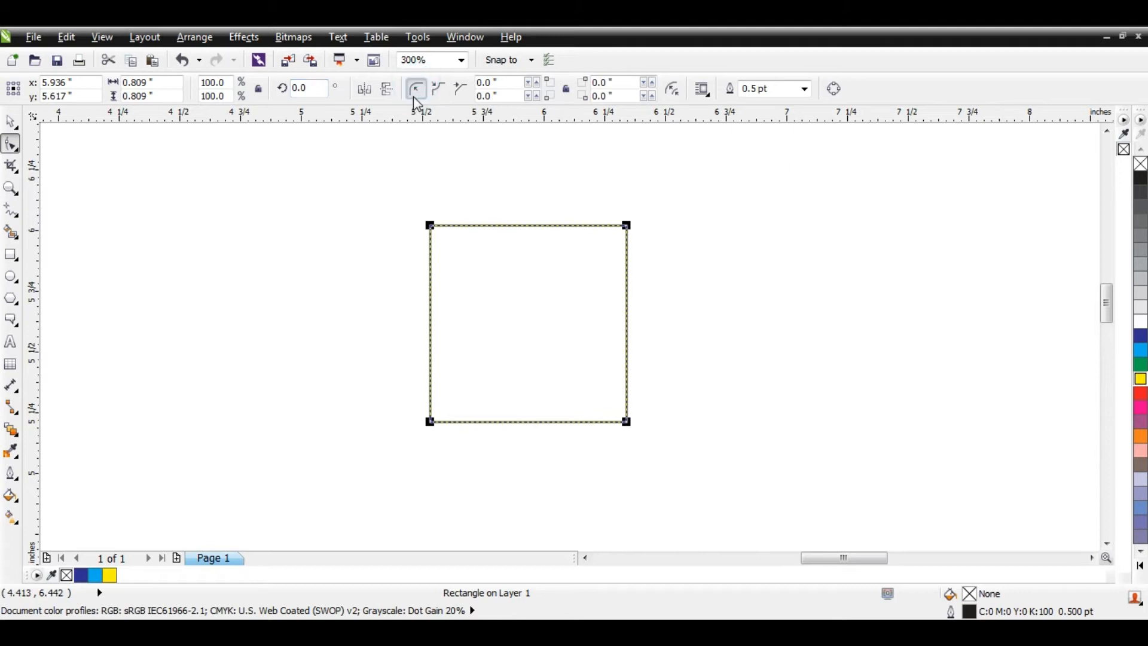
{"action": "left_click", "coordinate": [430, 226]}
{"action": "left_click_drag", "start_coordinate": [430, 226], "coordinate": [458, 225]}
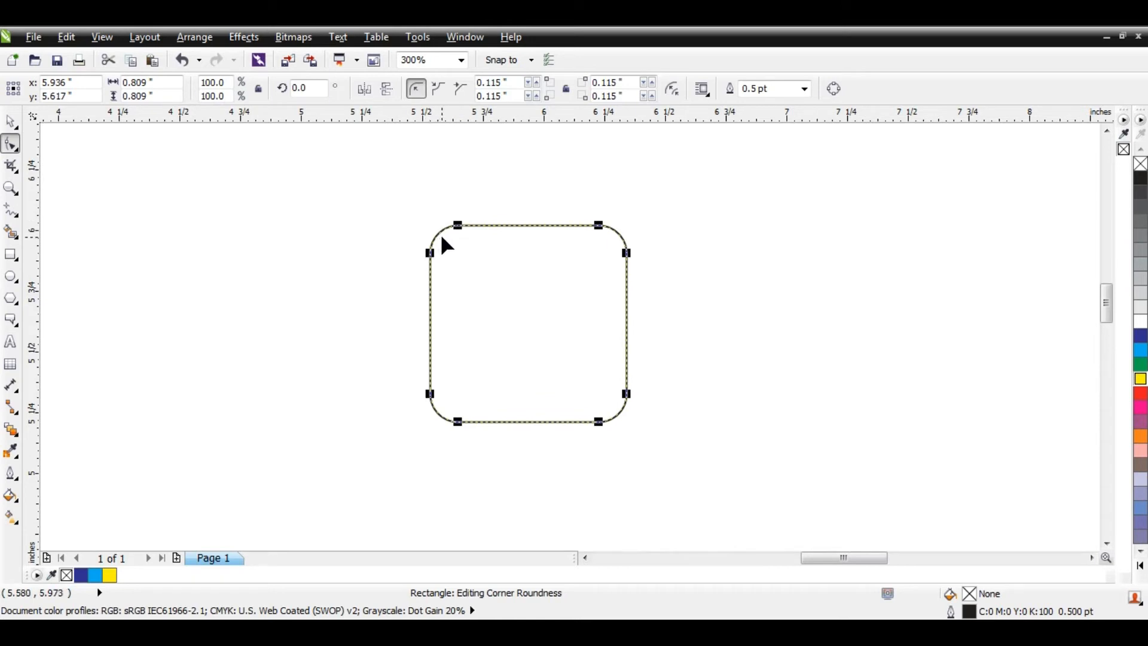
Step: Try scalloped corners enlarged to about 0.181 in and chamfered corners, and return to the round type with zero radius
{"action": "left_click", "coordinate": [440, 89]}
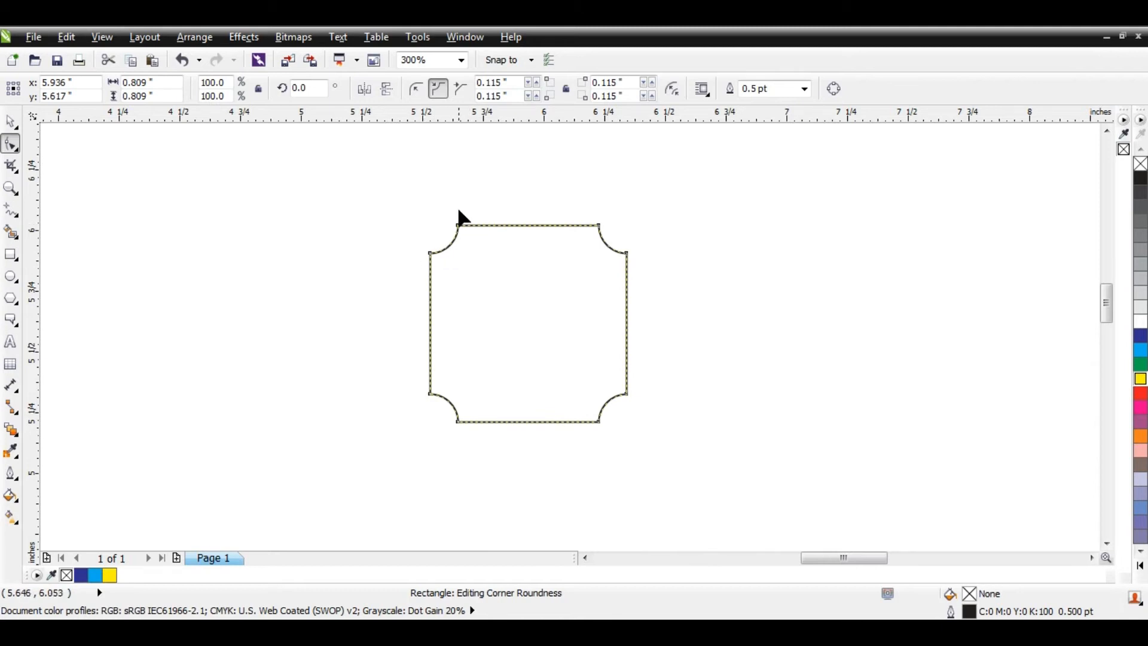
{"action": "left_click_drag", "start_coordinate": [459, 225], "coordinate": [474, 225]}
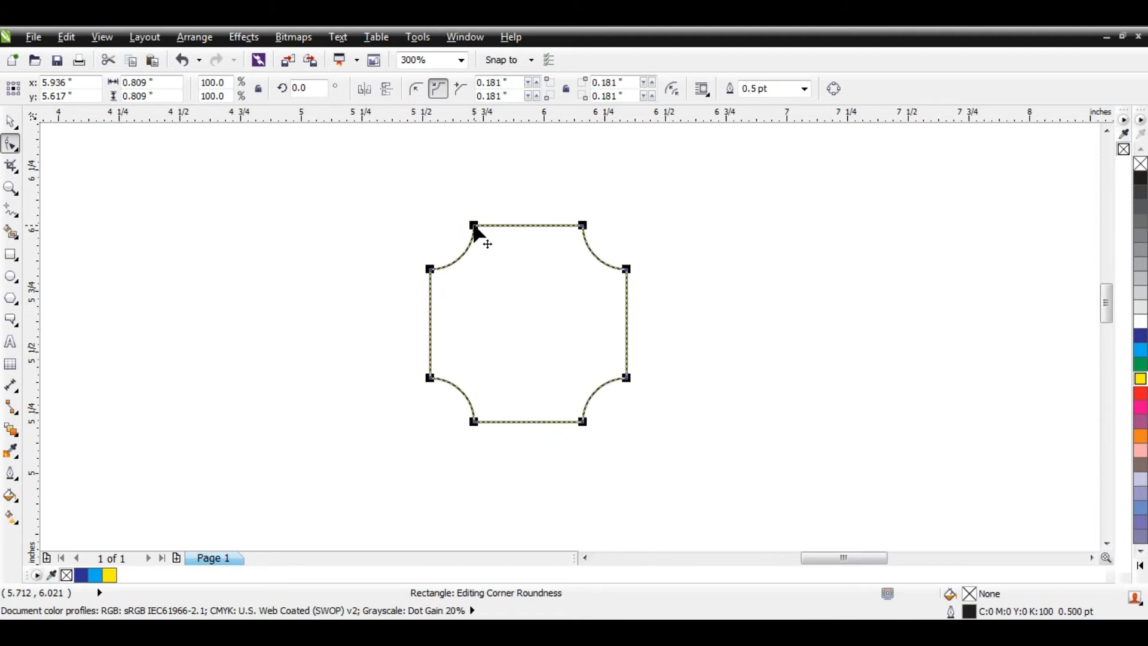
{"action": "left_click", "coordinate": [460, 88]}
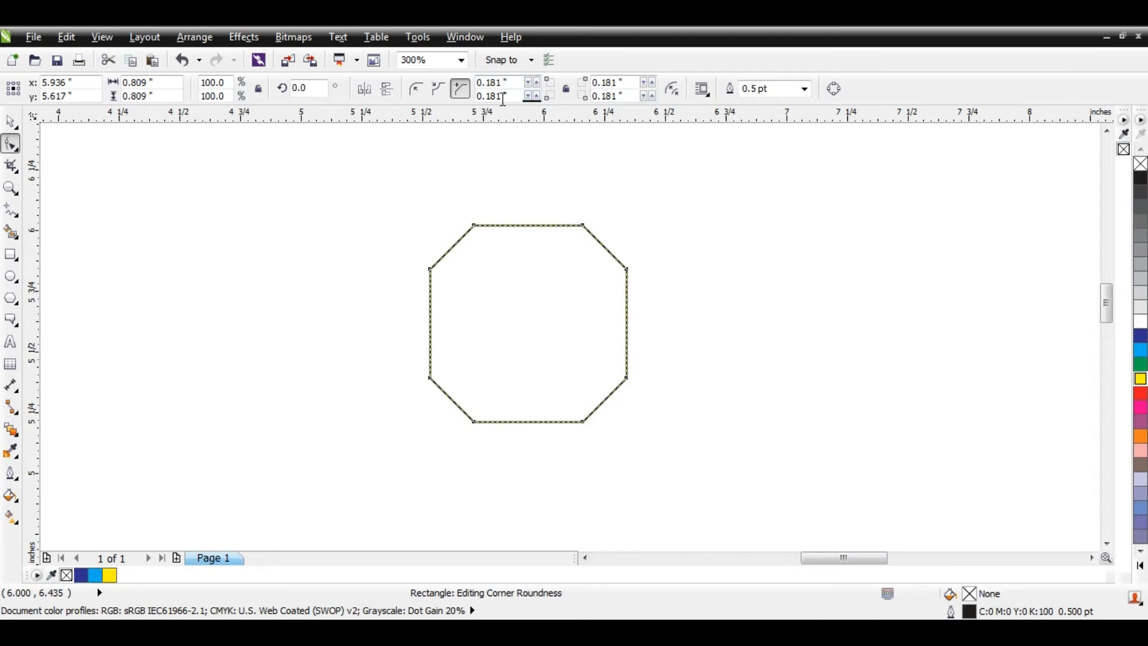
{"action": "left_click", "coordinate": [416, 88]}
{"action": "left_click_drag", "start_coordinate": [474, 225], "coordinate": [430, 226]}
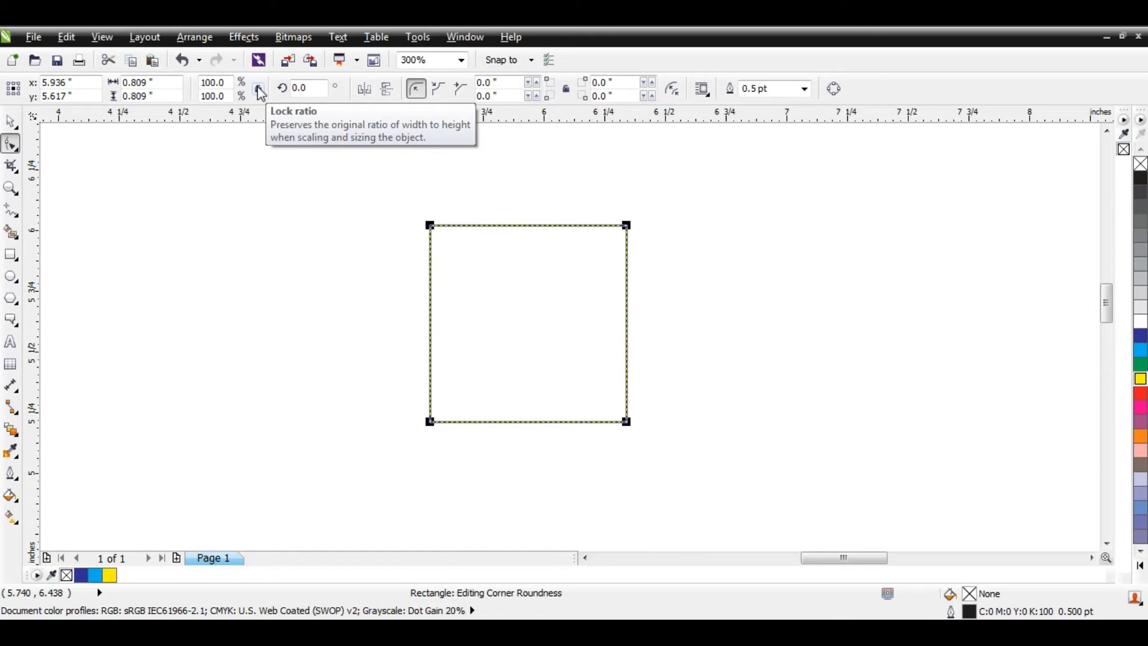
Step: Unlink the square's corners from or link them through the Edit Corners Together lock, and set the upper-left corner radius to 0.5 in
{"action": "left_click", "coordinate": [566, 89]}
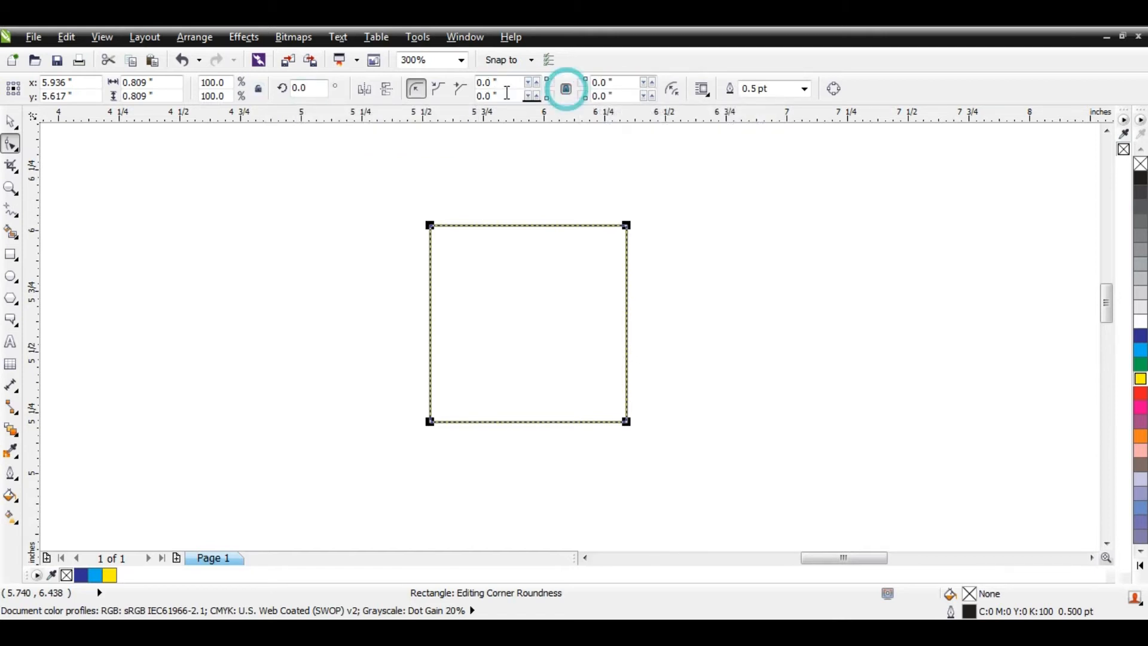
{"action": "left_click_drag", "start_coordinate": [511, 82], "coordinate": [469, 89]}
{"action": "type", "text": ".5"}
{"action": "key", "text": "Return"}
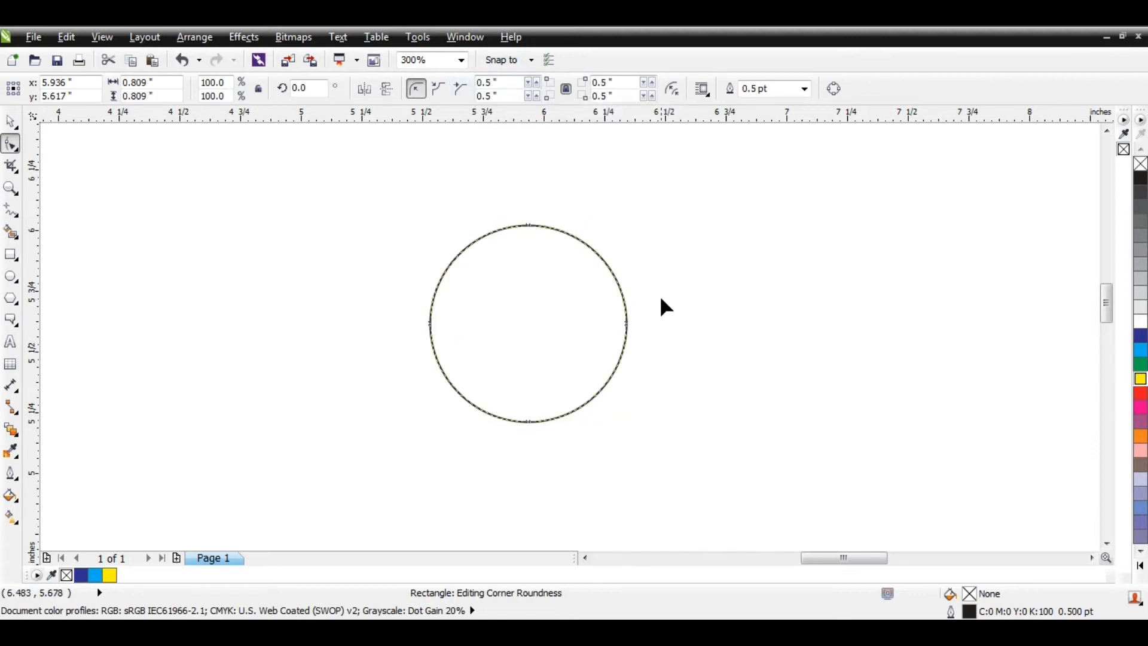
Step: Set the corner radius of the square to 0.2 in
{"action": "left_click", "coordinate": [615, 81]}
{"action": "type", "text": "."}
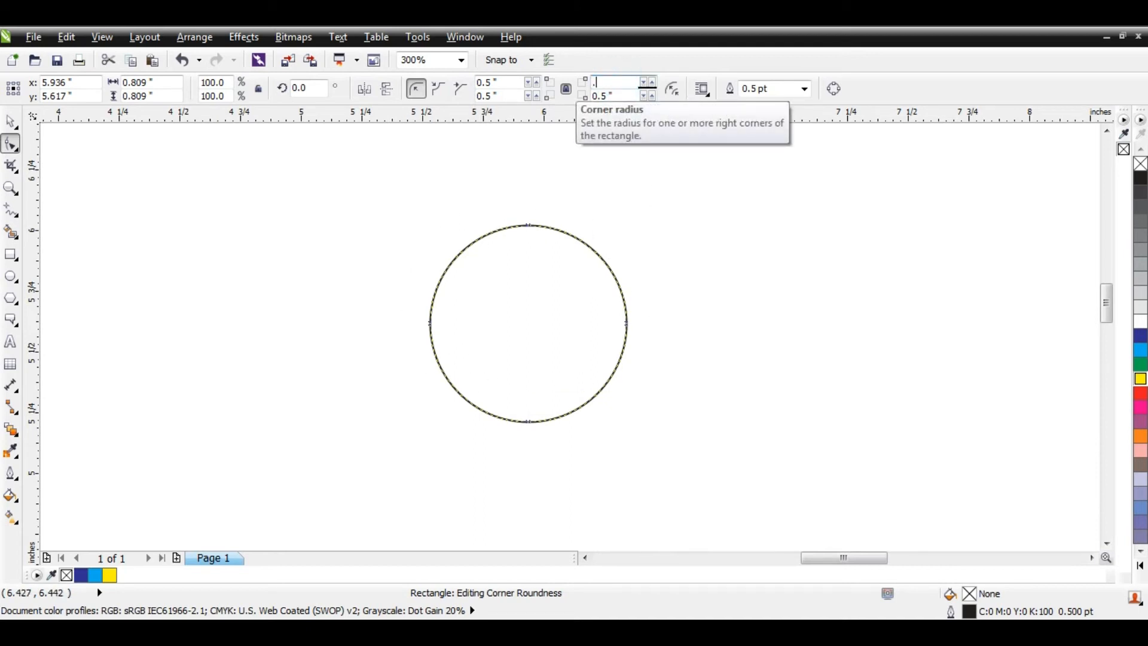
{"action": "type", "text": "2"}
{"action": "key", "text": "Return"}
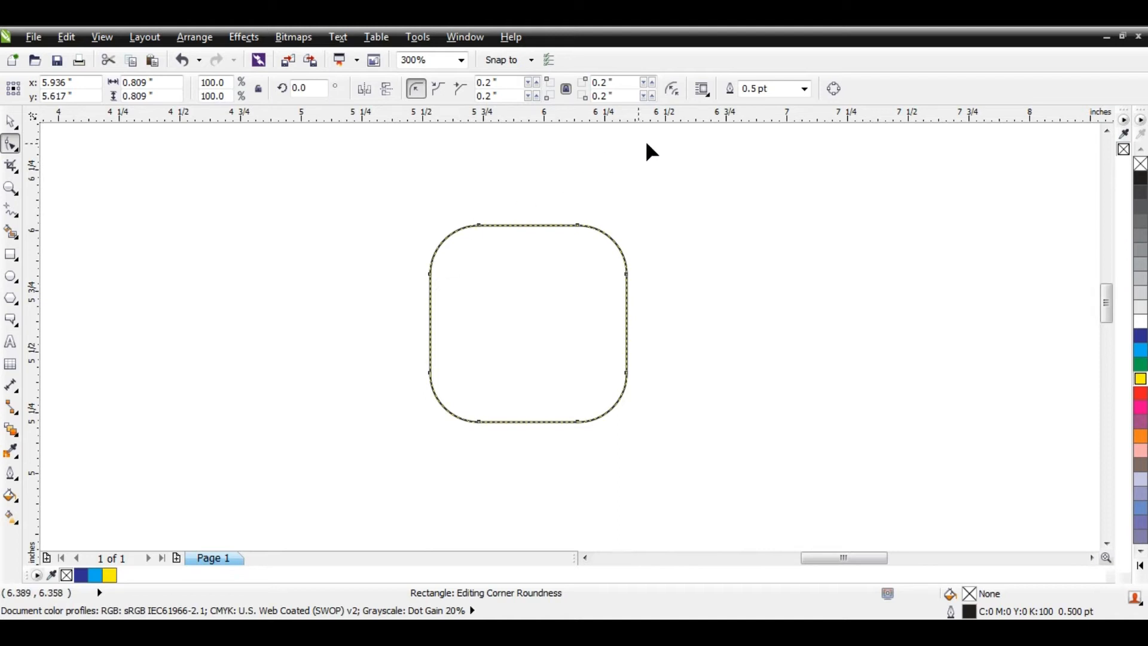
Step: Try a 1.5 pt outline on the rounded square, and set the outline width to Hairline
{"action": "left_click", "coordinate": [806, 90]}
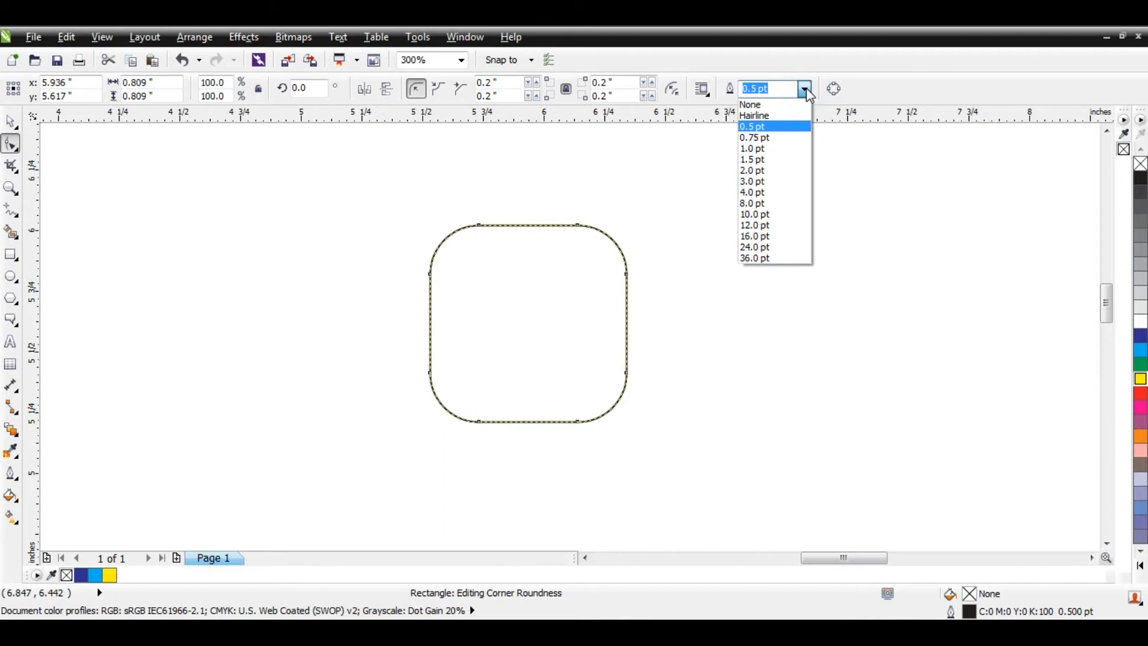
{"action": "left_click", "coordinate": [753, 160]}
{"action": "left_click", "coordinate": [806, 90]}
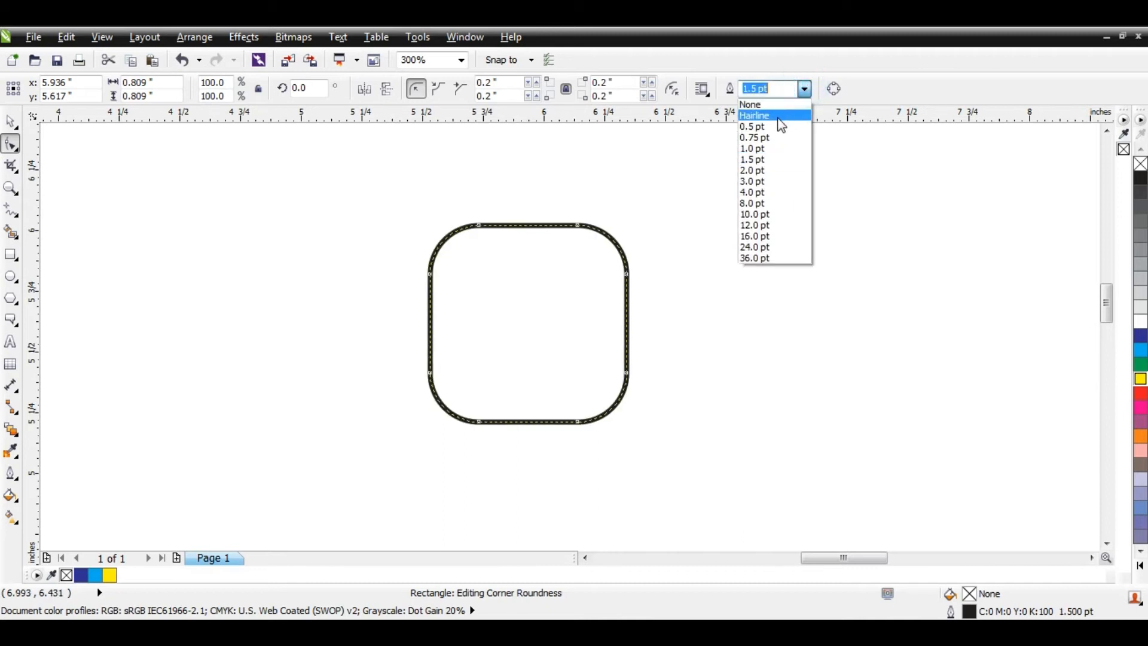
{"action": "left_click", "coordinate": [777, 116]}
Step: Set the corner radius to 0 to make the square's corners sharp
{"action": "double_click", "coordinate": [512, 80]}
{"action": "type", "text": "0"}
{"action": "key", "text": "Return"}
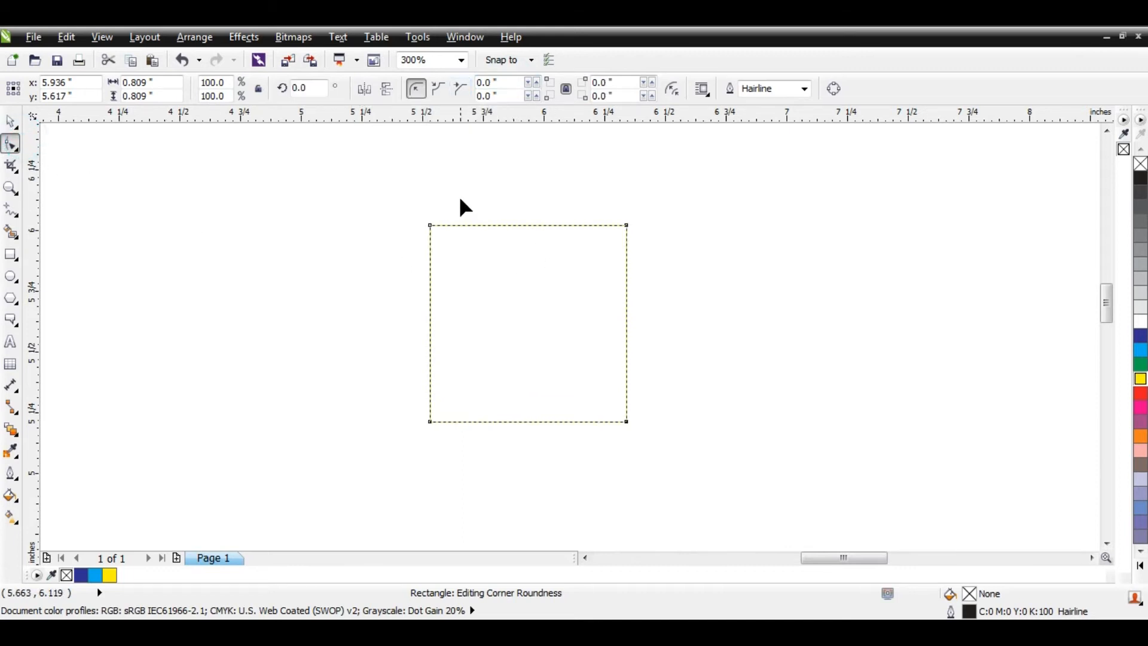
Step: Convert the square to curves and move its two upper corner nodes inward to form a trapezoid
{"action": "left_click", "coordinate": [834, 90]}
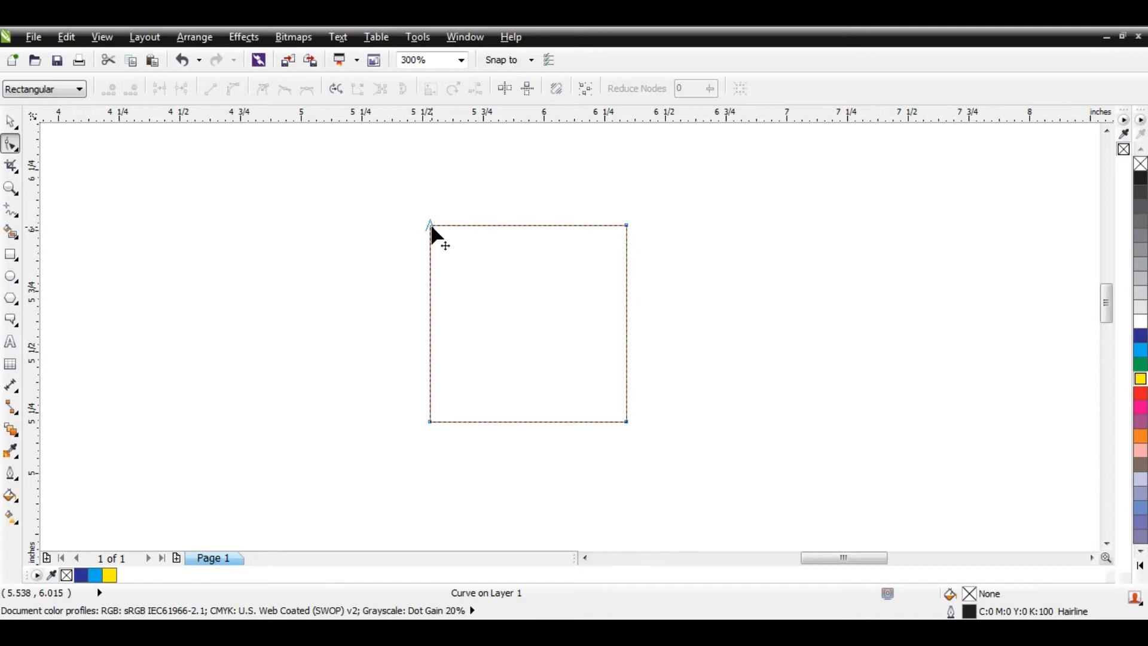
{"action": "left_click_drag", "start_coordinate": [430, 226], "coordinate": [506, 226]}
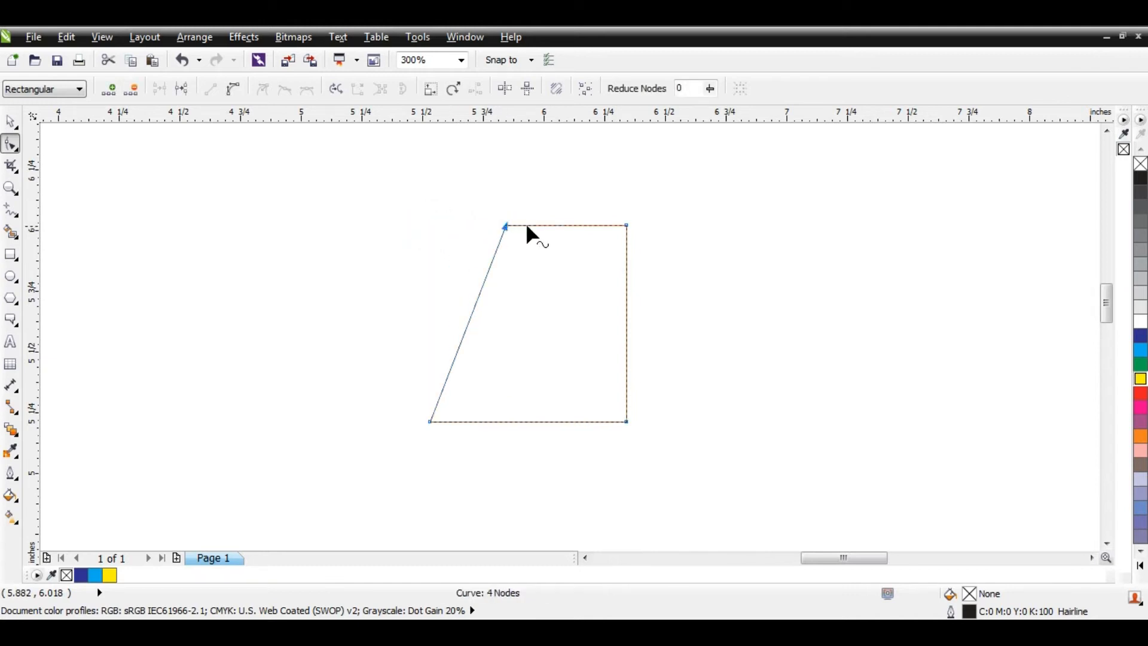
{"action": "left_click_drag", "start_coordinate": [627, 225], "coordinate": [553, 224]}
Step: Delete the trapezoid's lower-right node, and undo that deletion together with both upper node moves
{"action": "left_click_drag", "start_coordinate": [654, 405], "coordinate": [614, 432]}
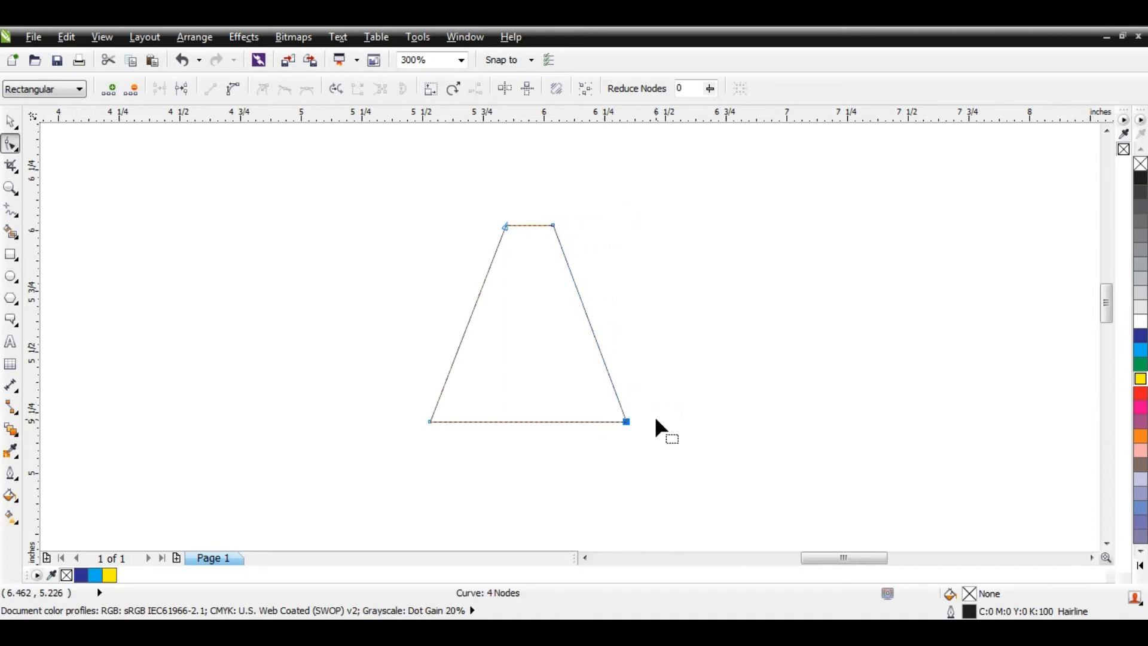
{"action": "key", "text": "Delete"}
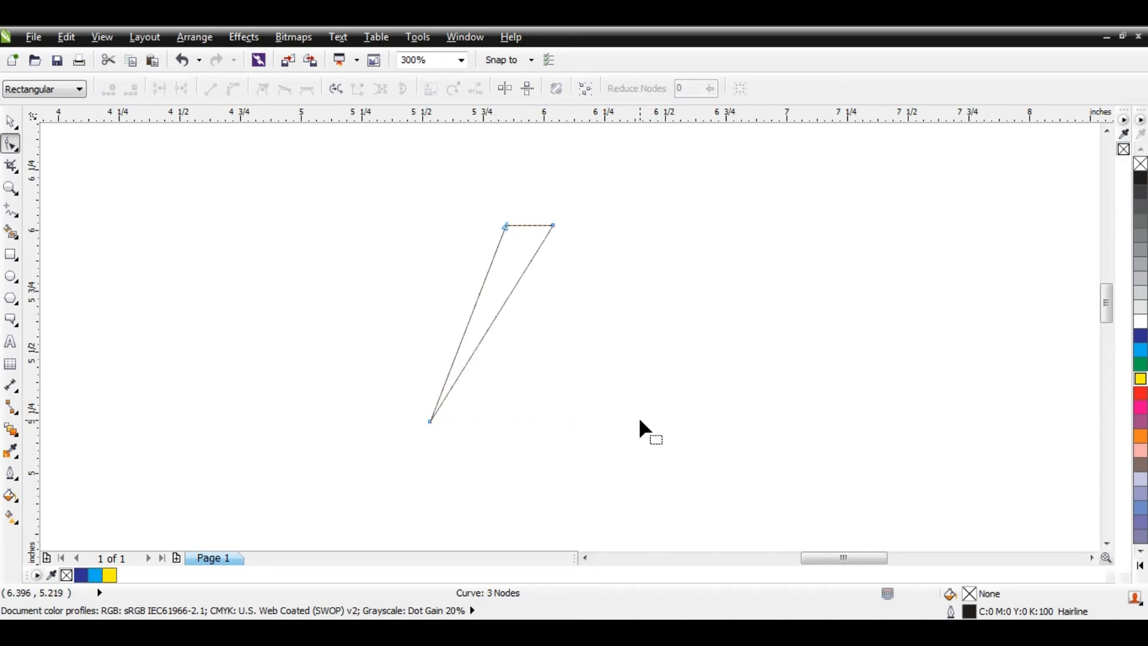
{"action": "left_click", "coordinate": [335, 167]}
{"action": "key", "text": "ctrl+z"}
{"action": "key", "text": "ctrl+z"}
{"action": "key", "text": "ctrl+z"}
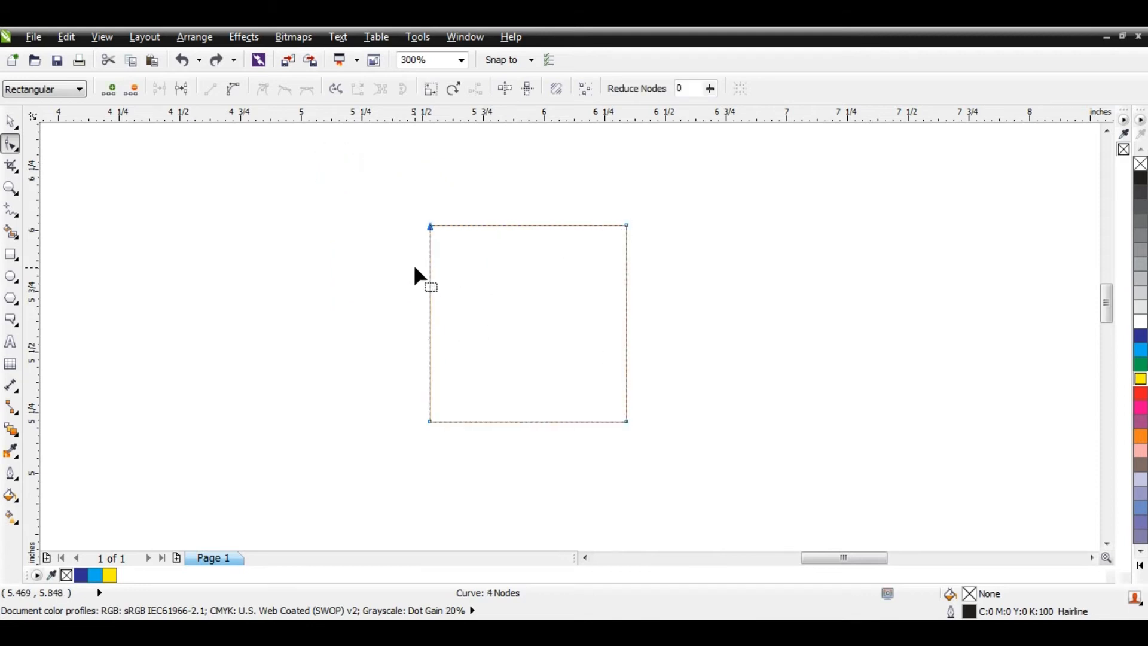
Step: Convert the square's left side from a line to a curve and bend it into an S shape with its two control handles
{"action": "left_click", "coordinate": [372, 230]}
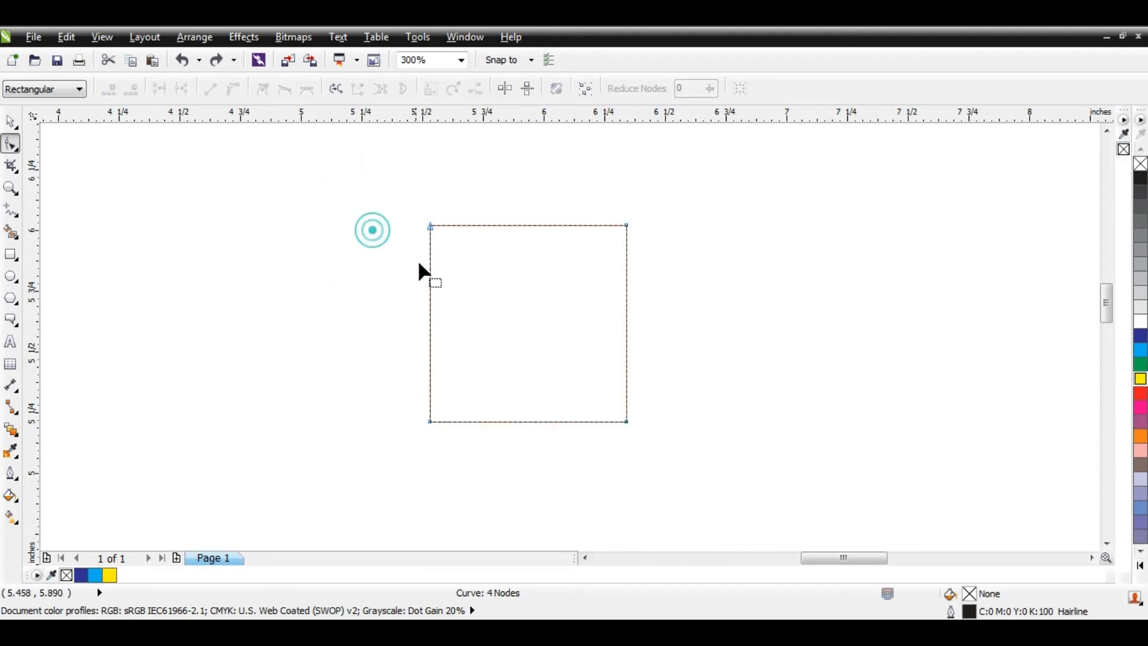
{"action": "left_click", "coordinate": [430, 288]}
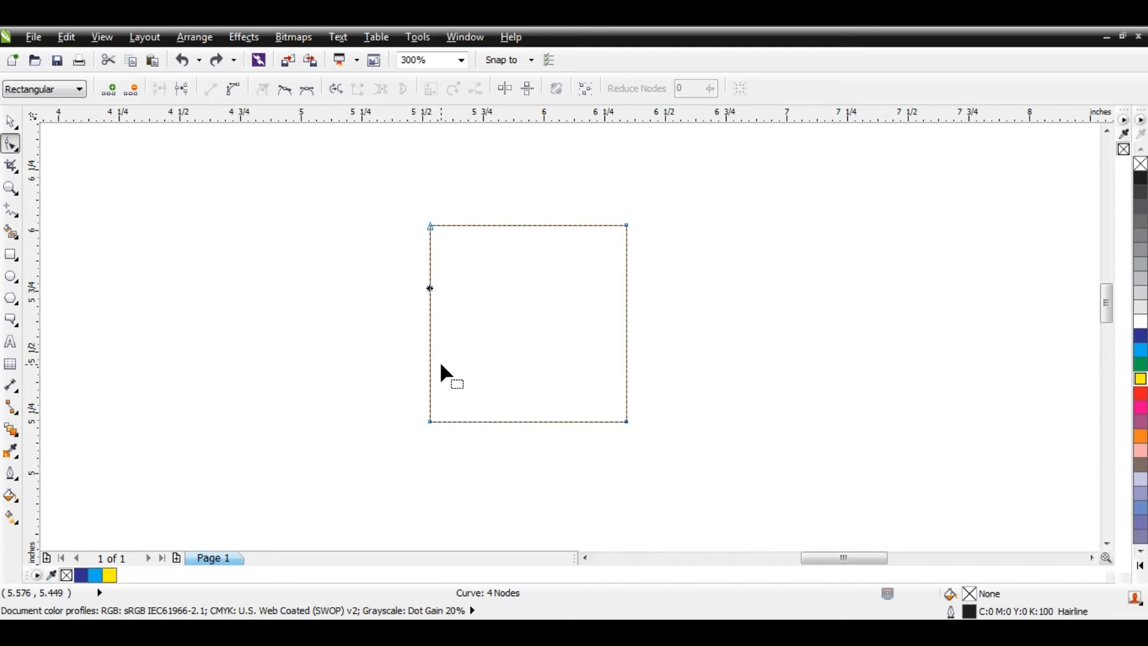
{"action": "left_click", "coordinate": [235, 91]}
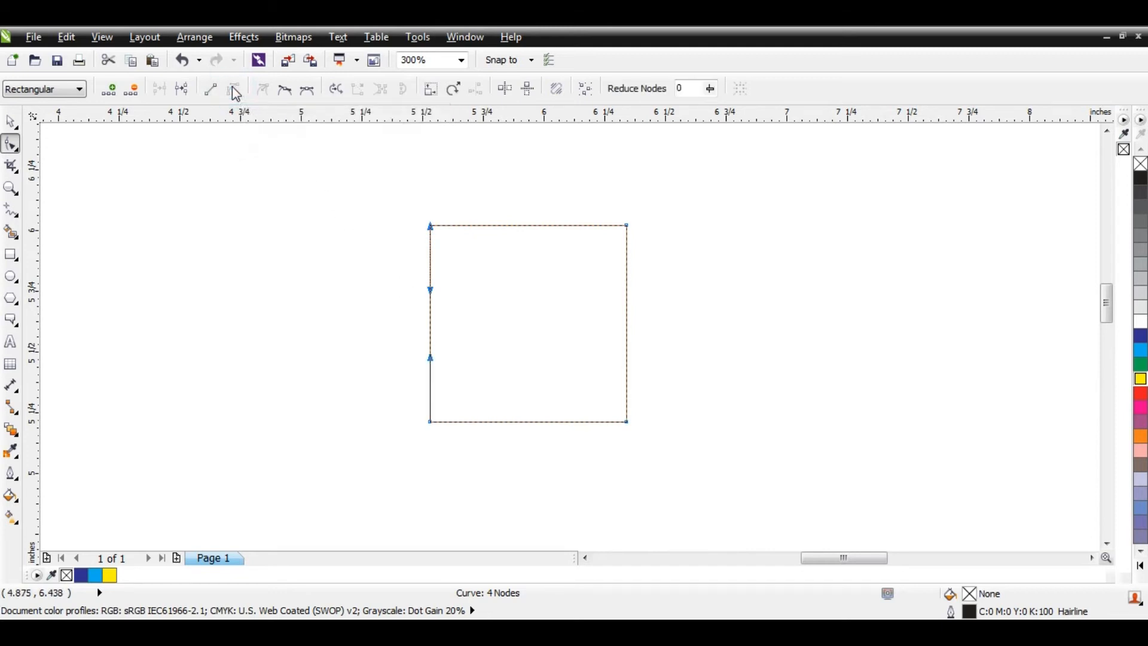
{"action": "scroll", "coordinate": [437, 322], "scroll_direction": "up", "scroll_amount": 2}
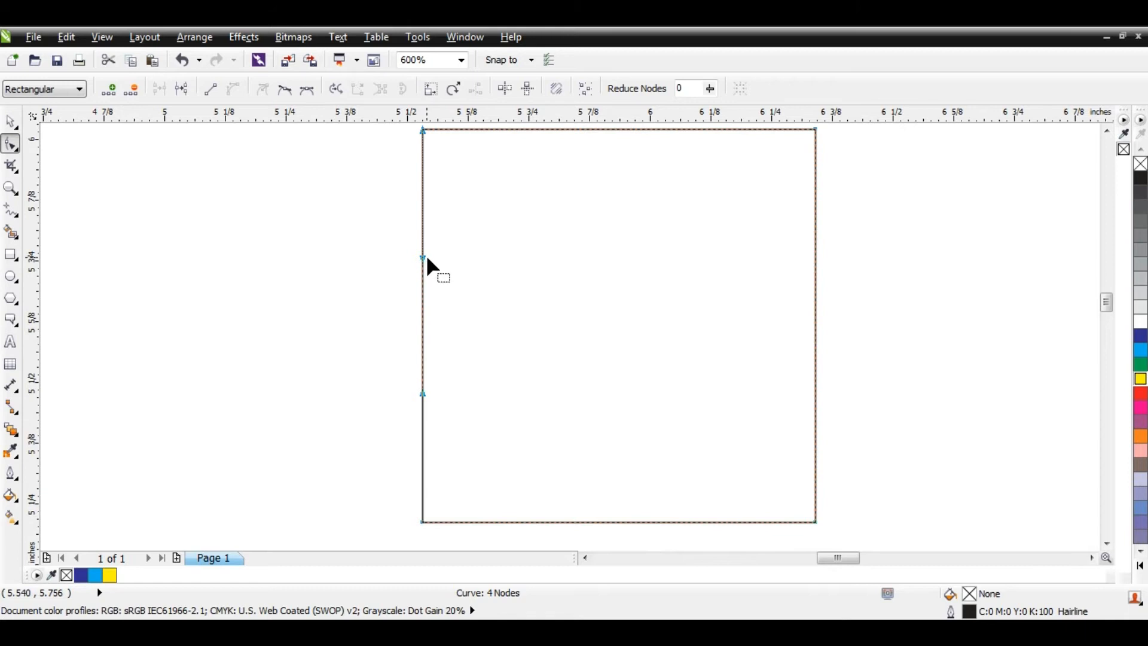
{"action": "left_click_drag", "start_coordinate": [424, 259], "coordinate": [512, 233]}
{"action": "left_click_drag", "start_coordinate": [423, 393], "coordinate": [365, 355]}
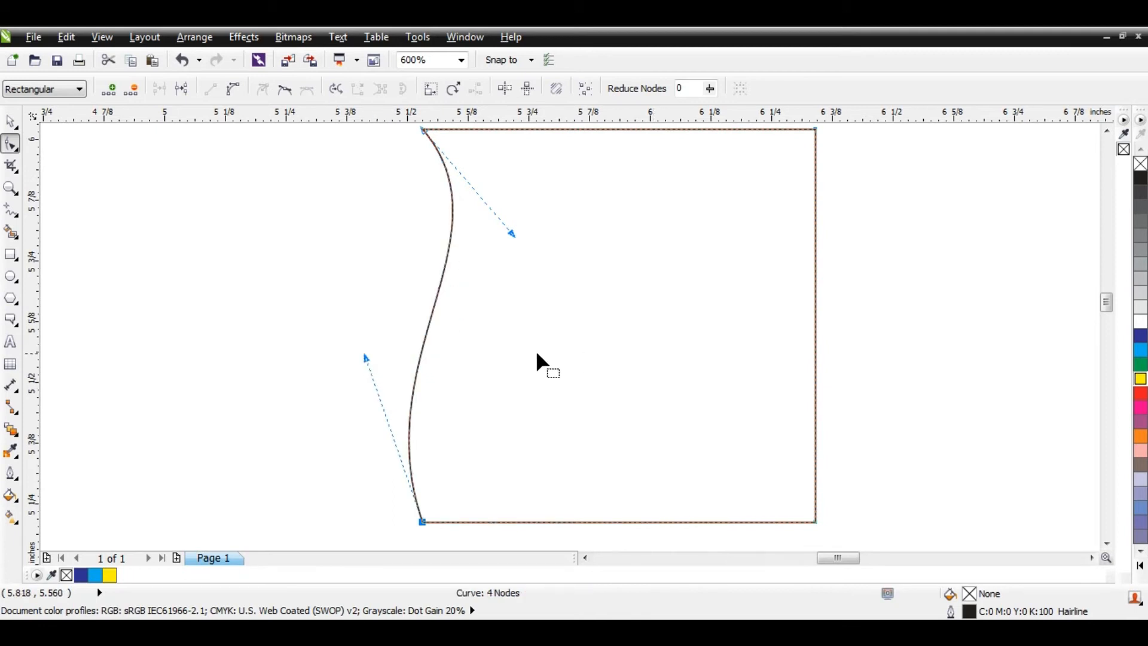
Step: Finish node editing and fill the curved-sided shape with dark blue (C:100 M:100 Y:0 K:0)
{"action": "scroll", "coordinate": [491, 540], "scroll_direction": "down", "scroll_amount": 1}
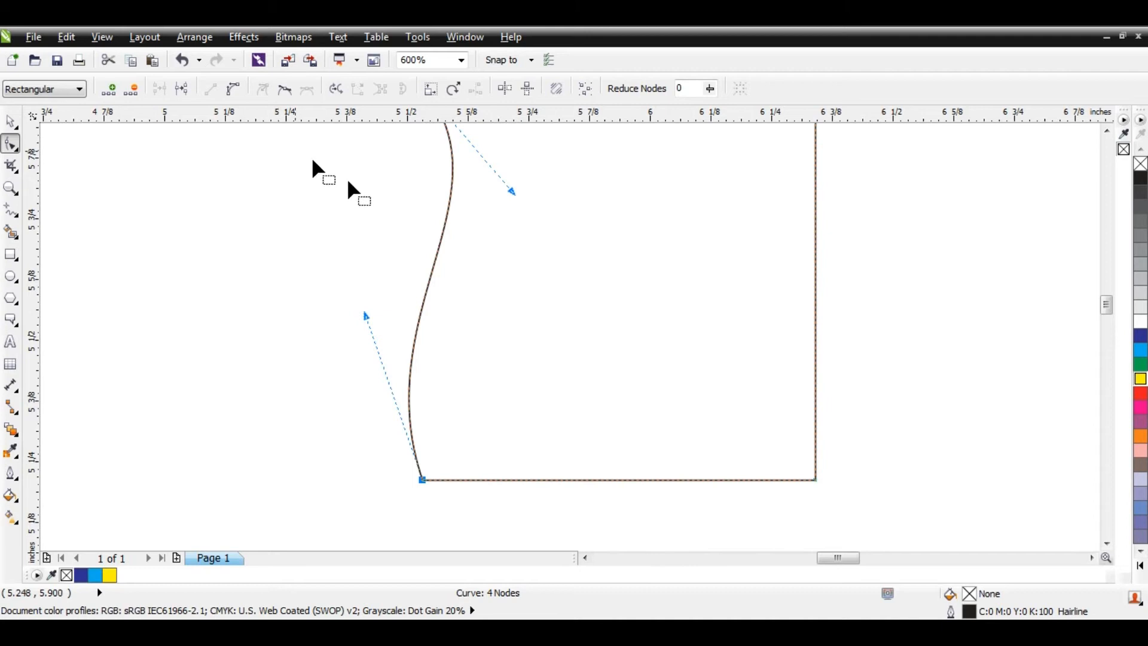
{"action": "left_click", "coordinate": [1107, 131]}
{"action": "left_click", "coordinate": [1107, 131]}
{"action": "scroll", "coordinate": [544, 247], "scroll_direction": "down", "scroll_amount": 1}
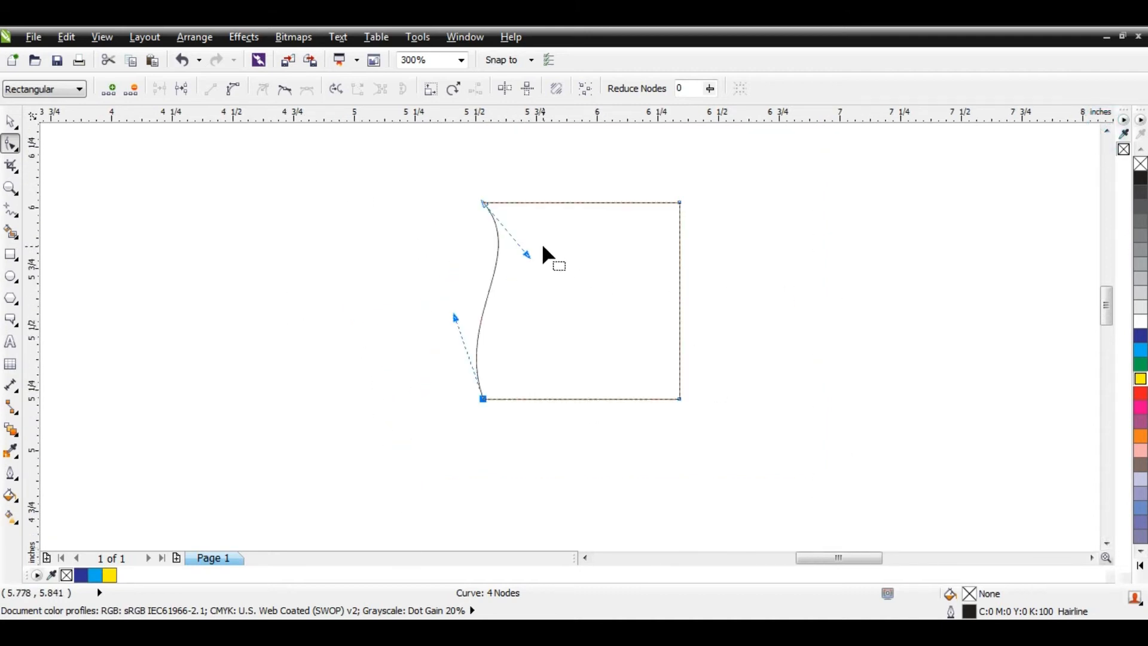
{"action": "key", "text": "space"}
{"action": "left_click", "coordinate": [871, 298]}
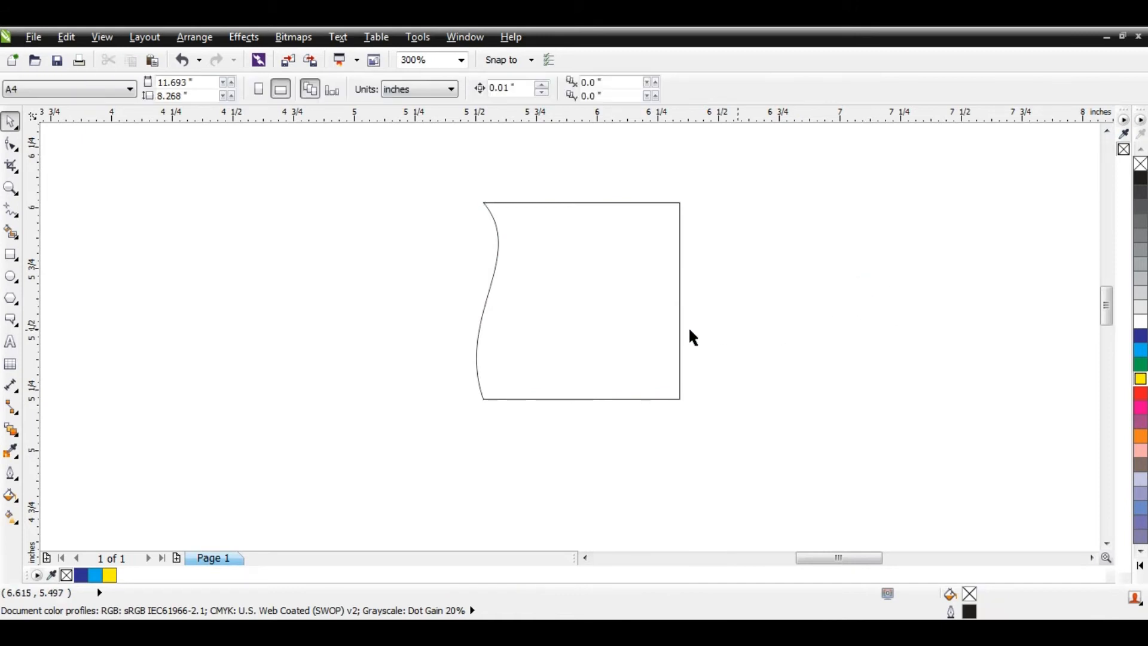
{"action": "left_click", "coordinate": [638, 307]}
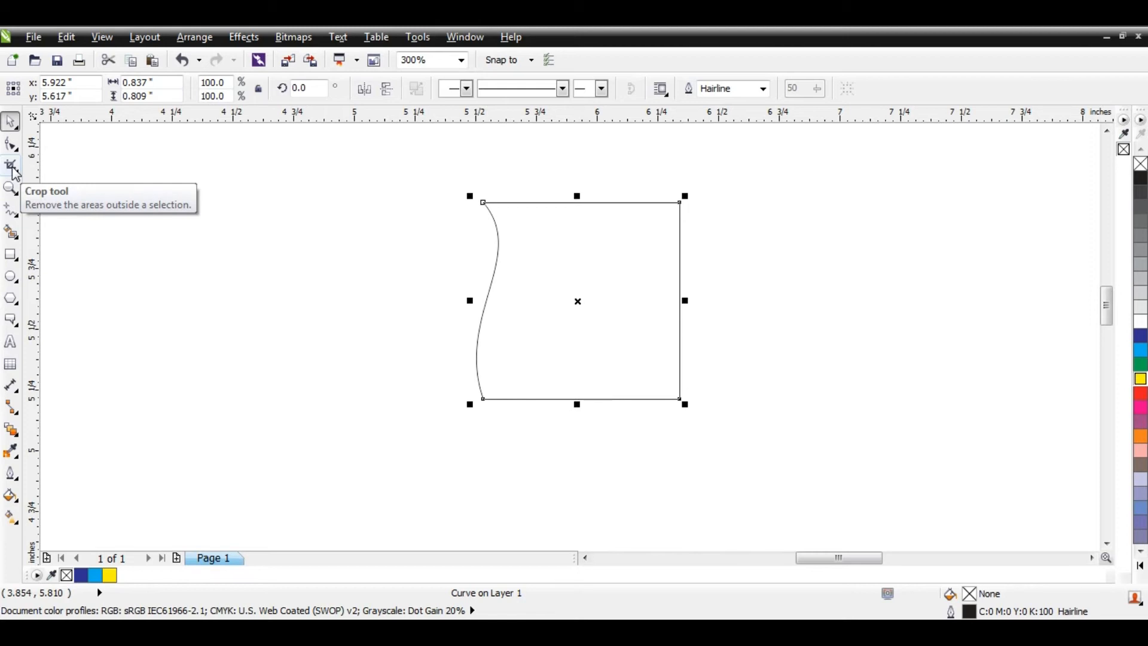
{"action": "left_click", "coordinate": [1140, 336]}
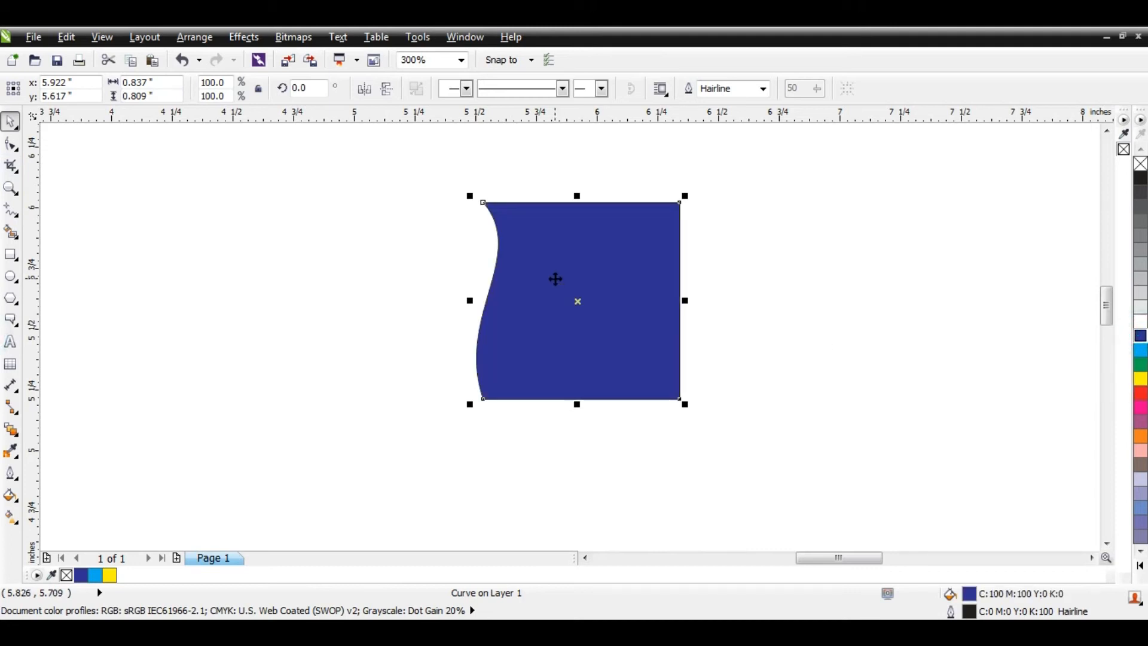
Step: Crop the blue shape to its lower part with a crop area of about 0.885 by 0.497 in
{"action": "left_click", "coordinate": [11, 167]}
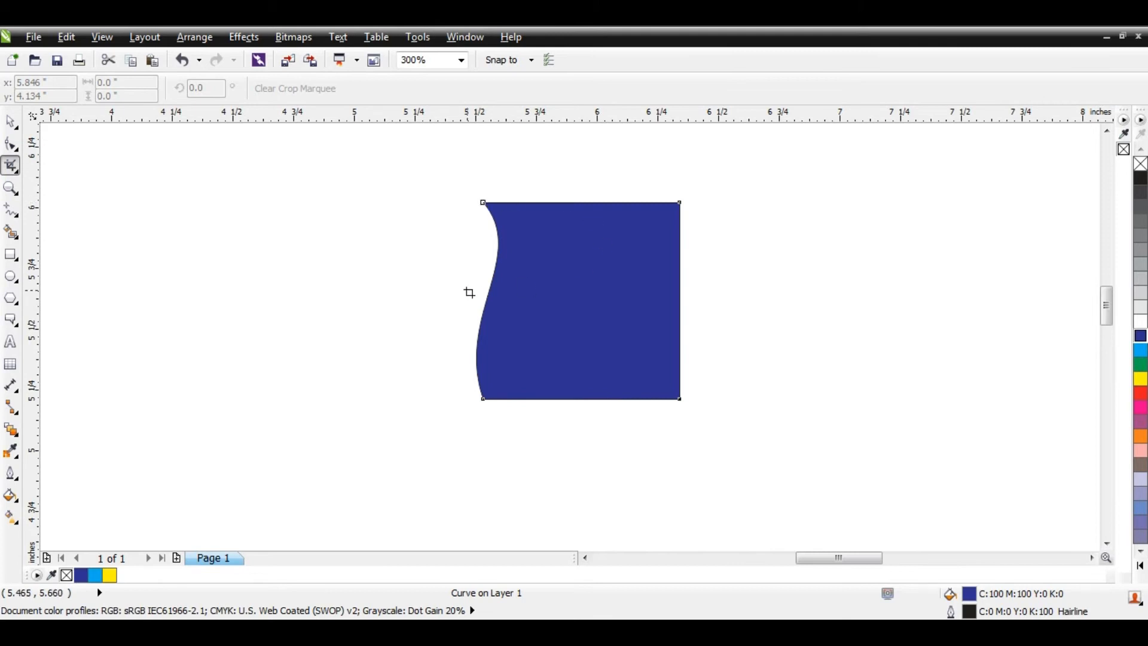
{"action": "left_click_drag", "start_coordinate": [465, 279], "coordinate": [680, 399]}
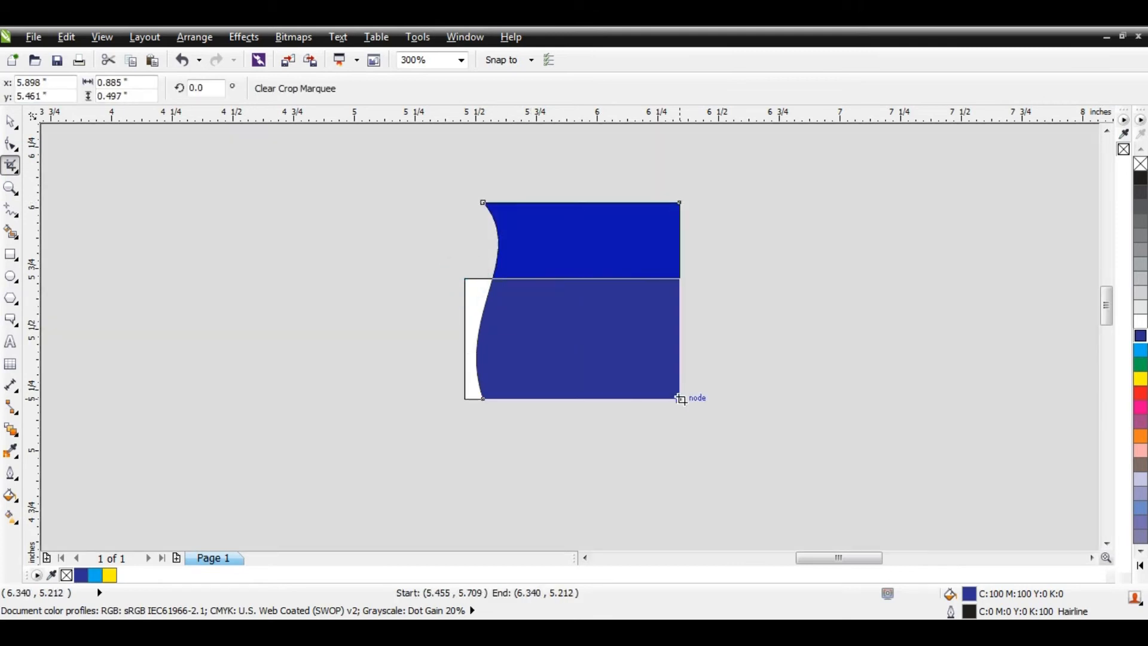
{"action": "double_click", "coordinate": [524, 318]}
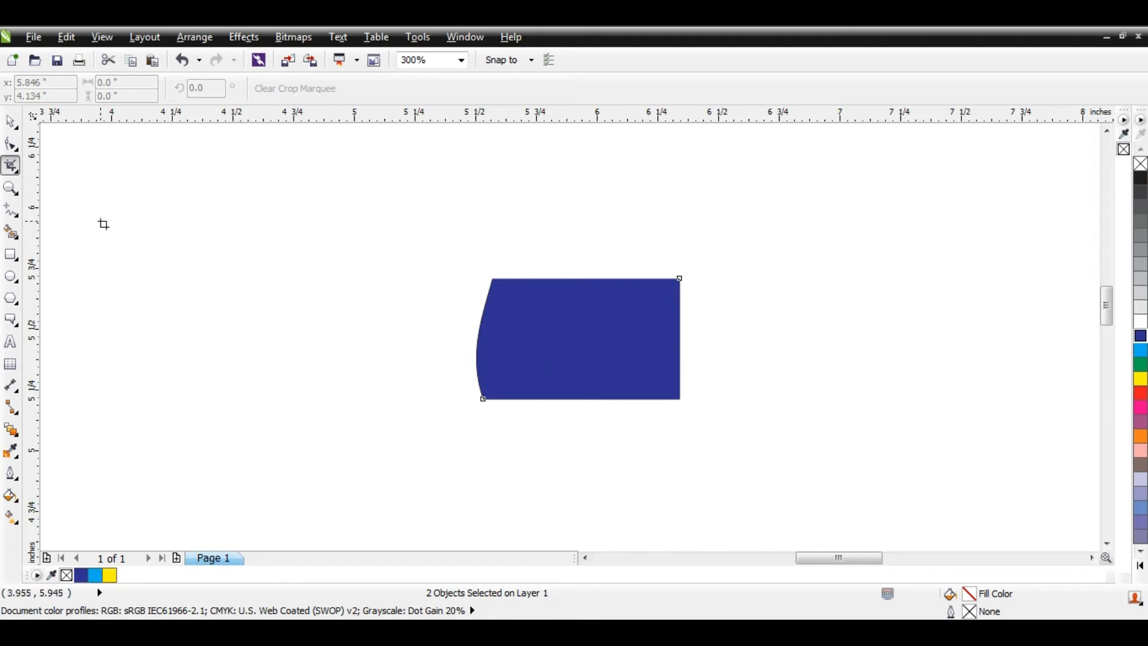
Step: Examine the cropped blue shape up close with the Zoom tool, framing it and fitting the selection to the view
{"action": "left_click", "coordinate": [18, 172]}
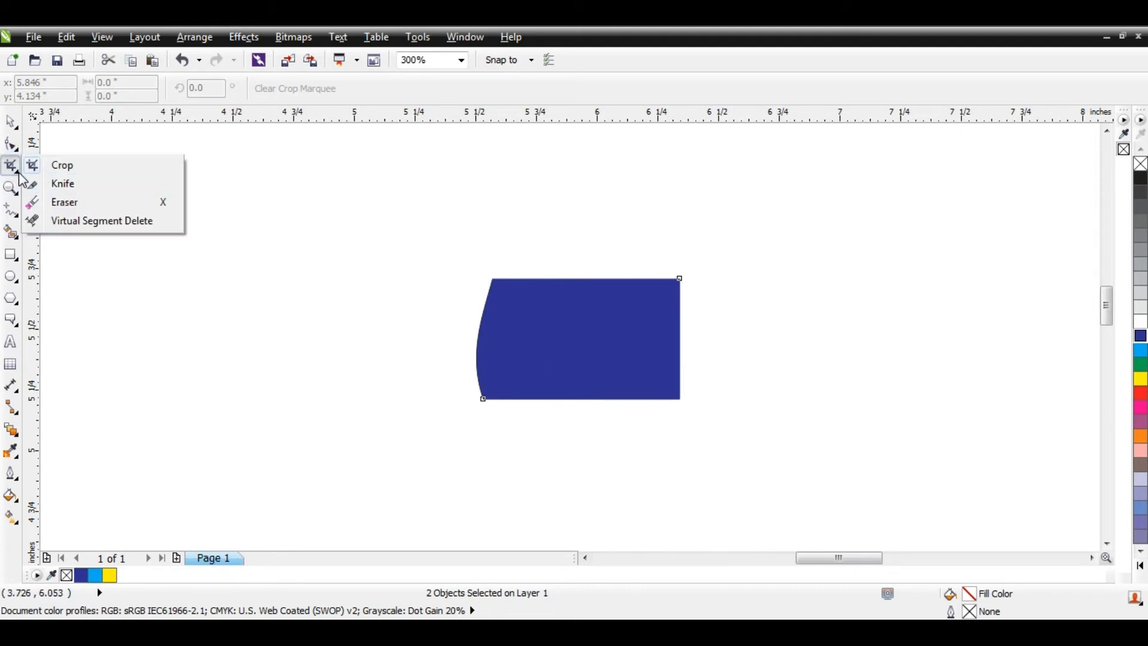
{"action": "left_click", "coordinate": [16, 177]}
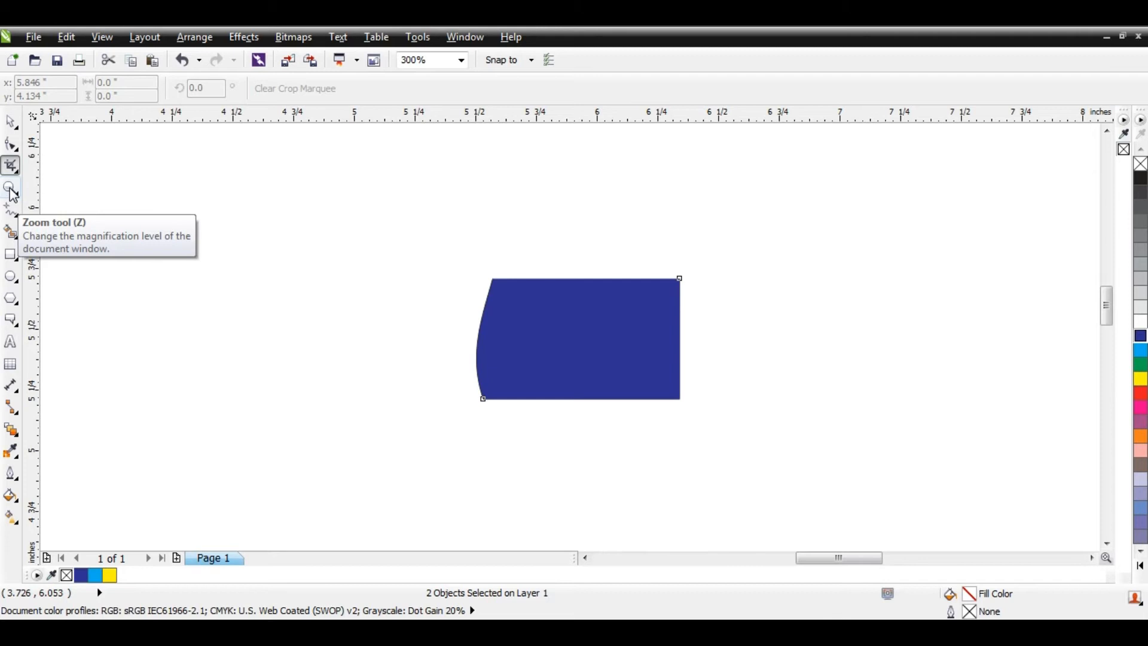
{"action": "left_click", "coordinate": [11, 188]}
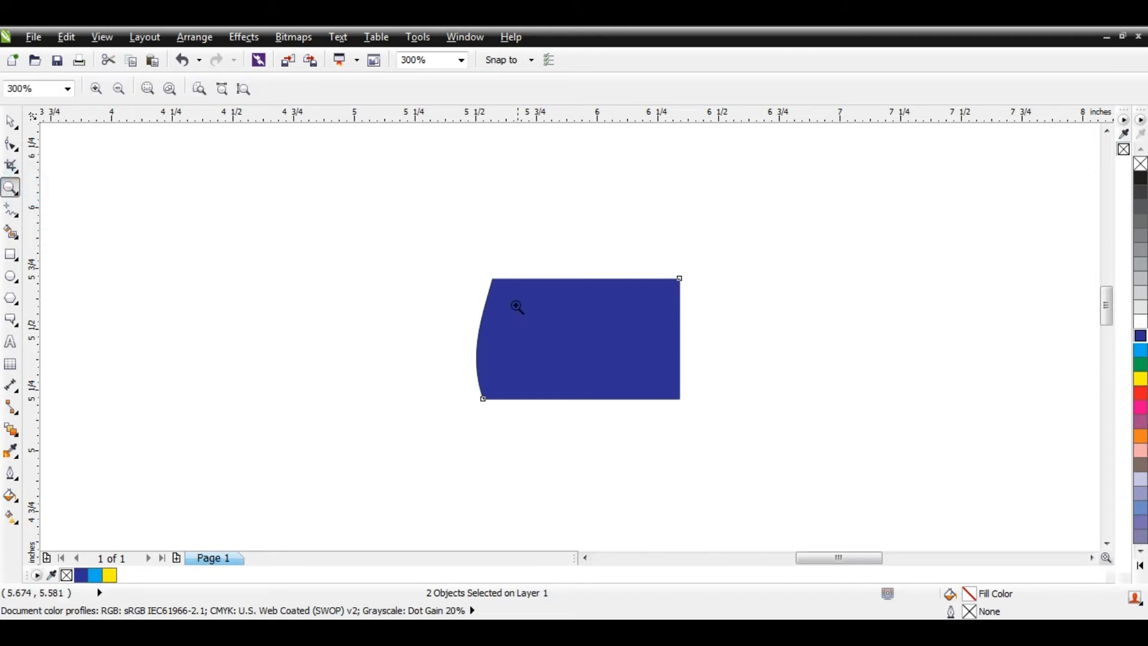
{"action": "left_click_drag", "start_coordinate": [392, 213], "coordinate": [767, 457]}
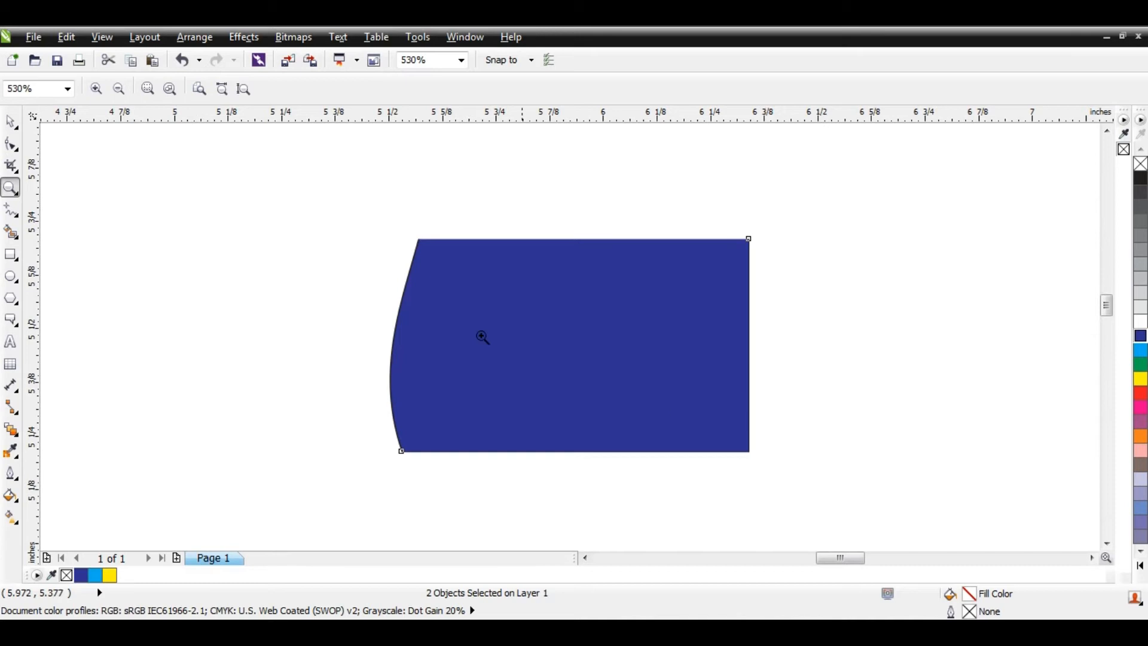
{"action": "left_click", "coordinate": [96, 93]}
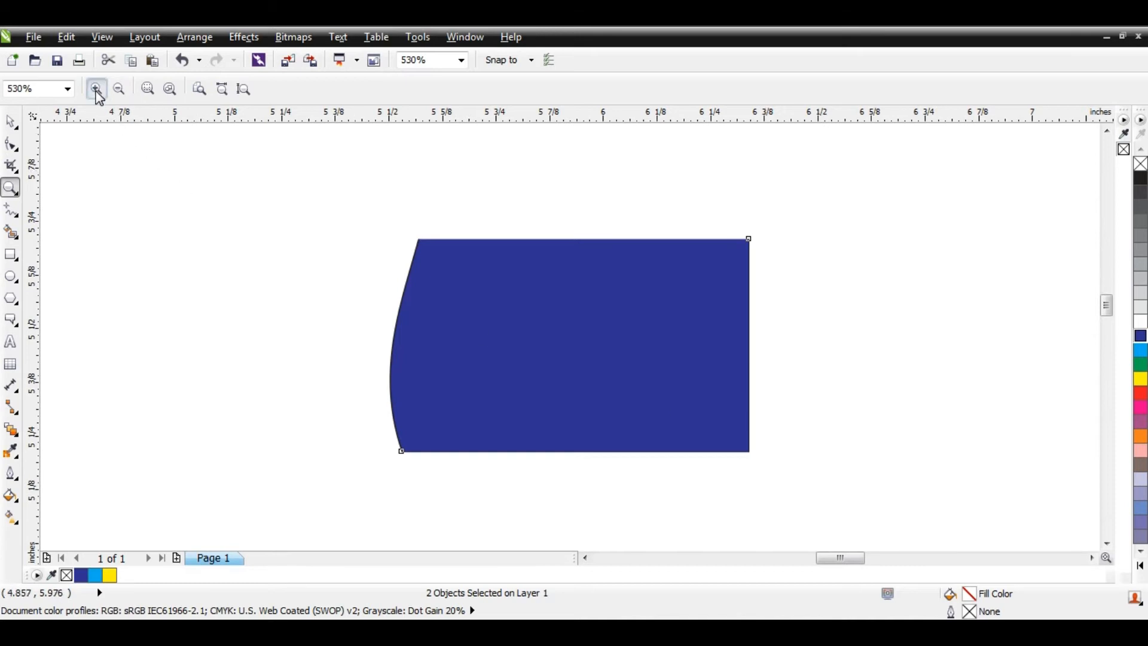
{"action": "left_click", "coordinate": [119, 91]}
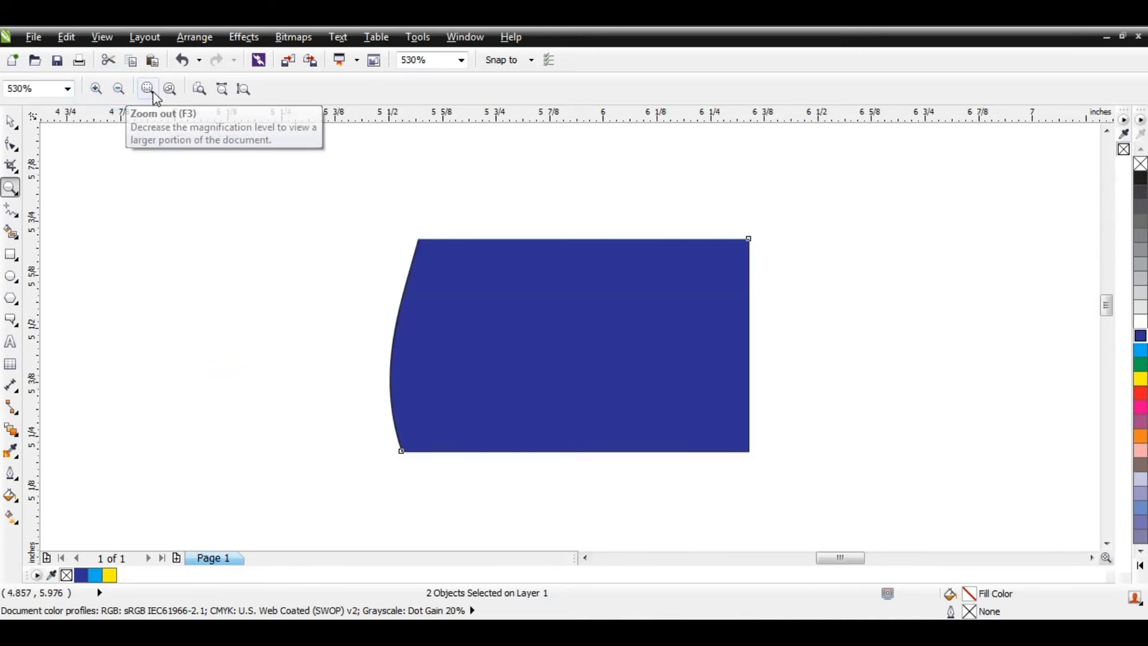
{"action": "left_click", "coordinate": [148, 91]}
{"action": "left_click", "coordinate": [165, 91]}
{"action": "left_click", "coordinate": [145, 91]}
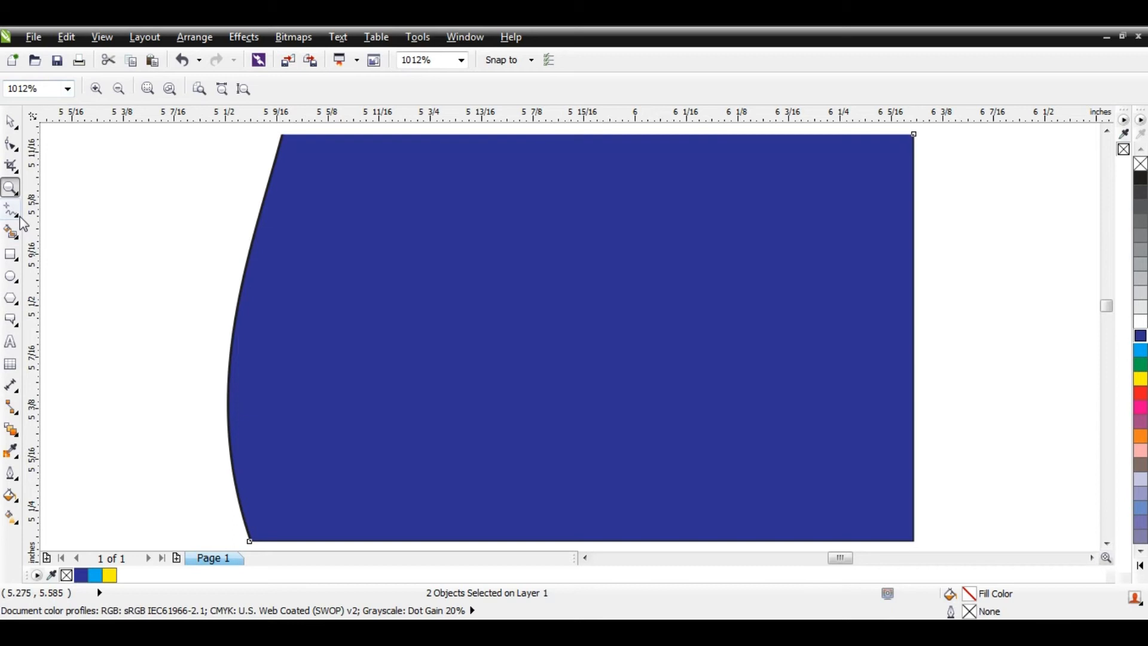
Step: Deselect the blue shape and inspect it at several magnifications
{"action": "left_click", "coordinate": [12, 123]}
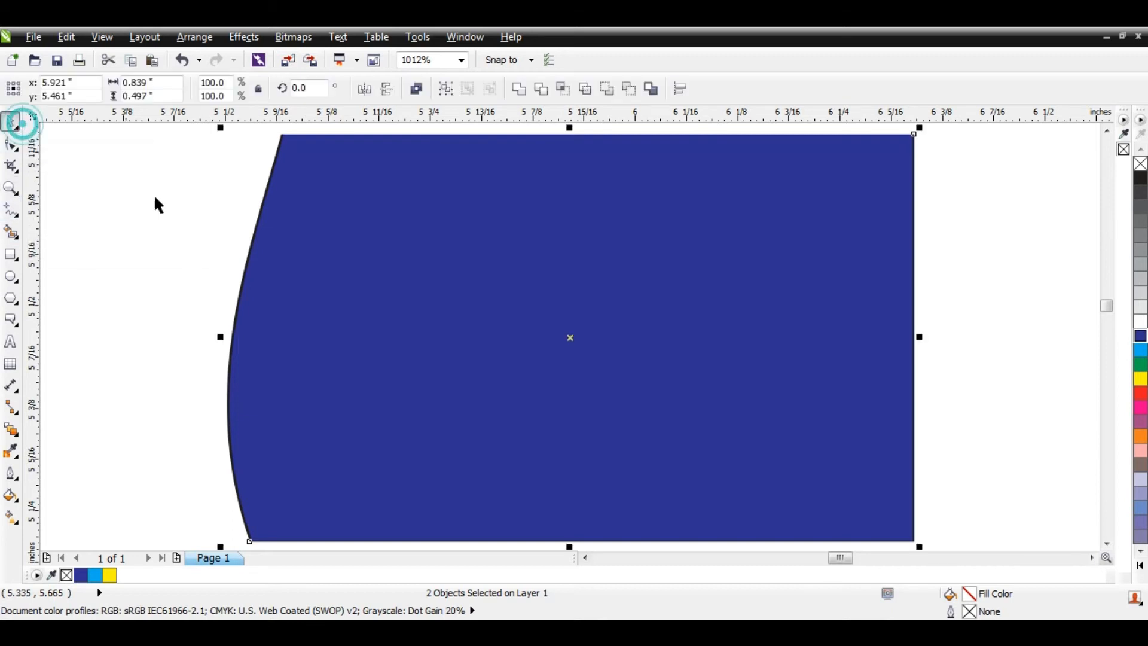
{"action": "scroll", "coordinate": [229, 220], "scroll_direction": "down", "scroll_amount": 3}
{"action": "left_click", "coordinate": [179, 250]}
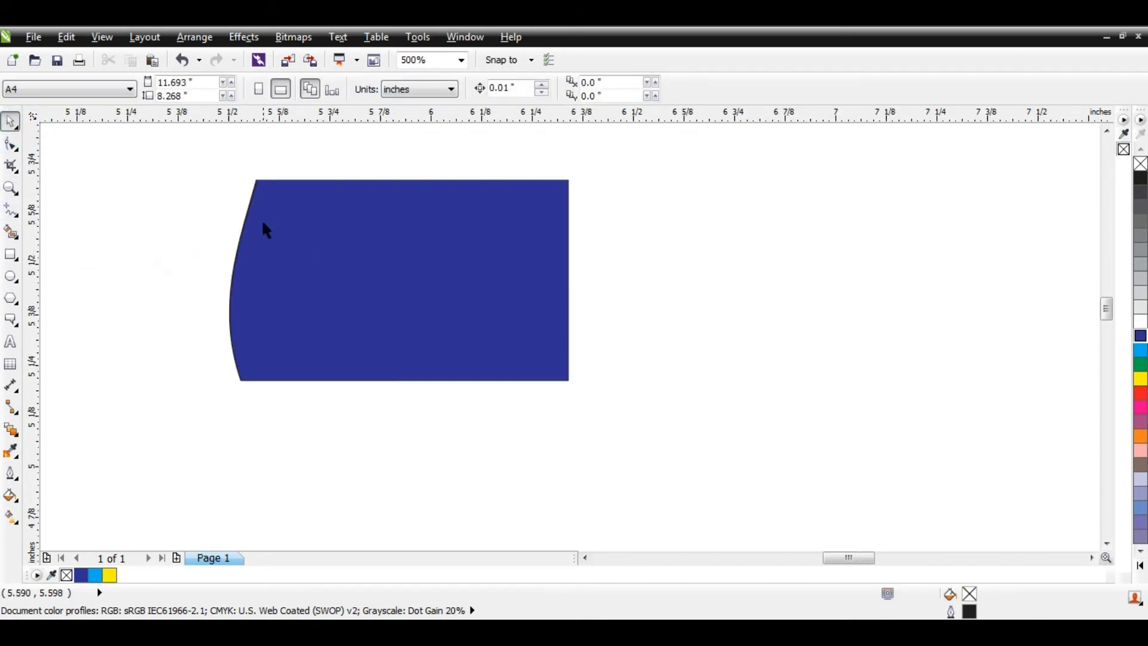
{"action": "scroll", "coordinate": [248, 218], "scroll_direction": "up", "scroll_amount": 1}
{"action": "scroll", "coordinate": [274, 216], "scroll_direction": "down", "scroll_amount": 1}
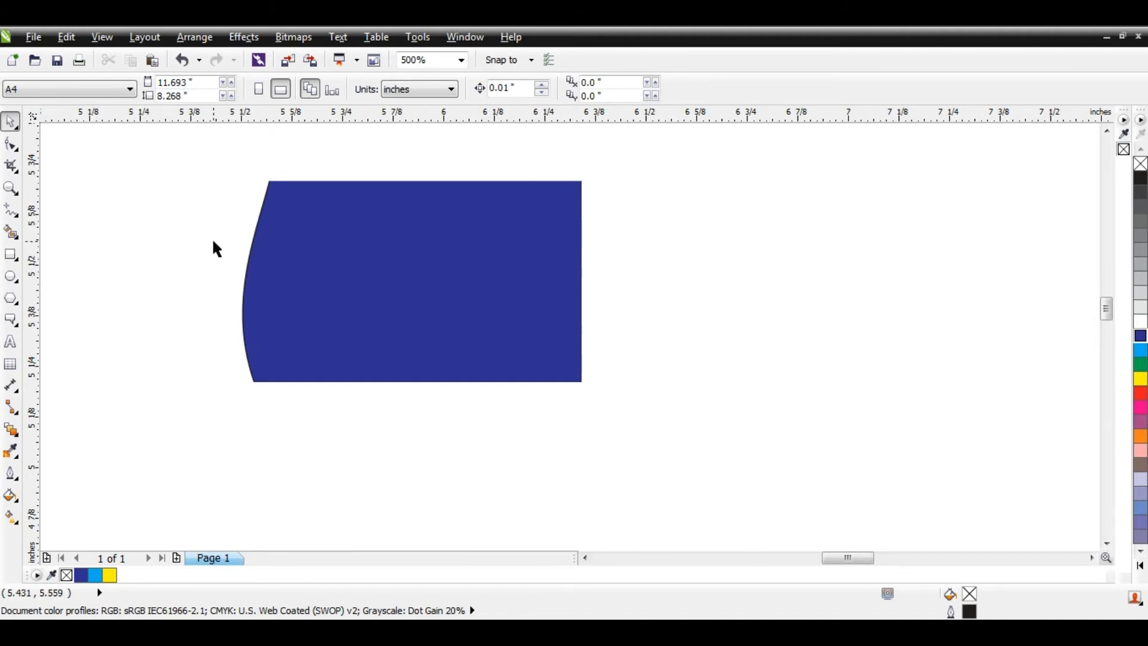
{"action": "scroll", "coordinate": [214, 242], "scroll_direction": "up", "scroll_amount": 1}
{"action": "scroll", "coordinate": [381, 291], "scroll_direction": "up", "scroll_amount": 1}
{"action": "scroll", "coordinate": [381, 291], "scroll_direction": "down", "scroll_amount": 6}
{"action": "scroll", "coordinate": [380, 286], "scroll_direction": "up", "scroll_amount": 4}
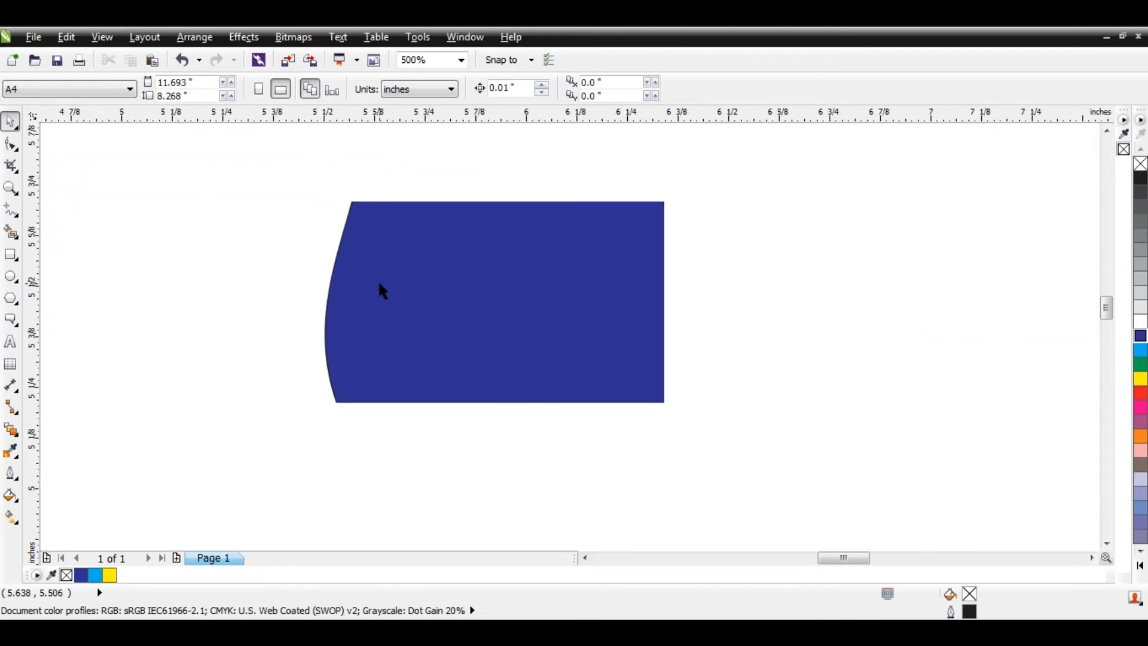
{"action": "scroll", "coordinate": [380, 286], "scroll_direction": "up", "scroll_amount": 2}
{"action": "scroll", "coordinate": [381, 290], "scroll_direction": "down", "scroll_amount": 1}
Step: Draw two freehand loops beside the blue shape, the lower one about 0.218 by 0.205 in, and fill the lower one cyan (C:100 M:0 Y:0 K:0)
{"action": "left_click", "coordinate": [20, 219]}
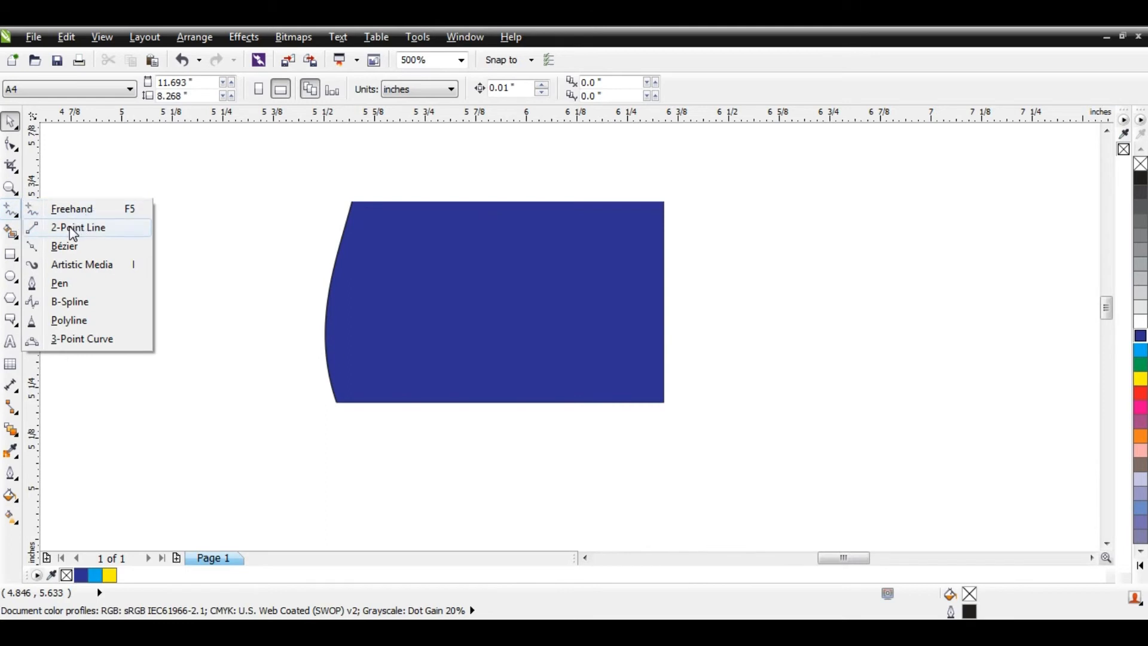
{"action": "left_click", "coordinate": [69, 210]}
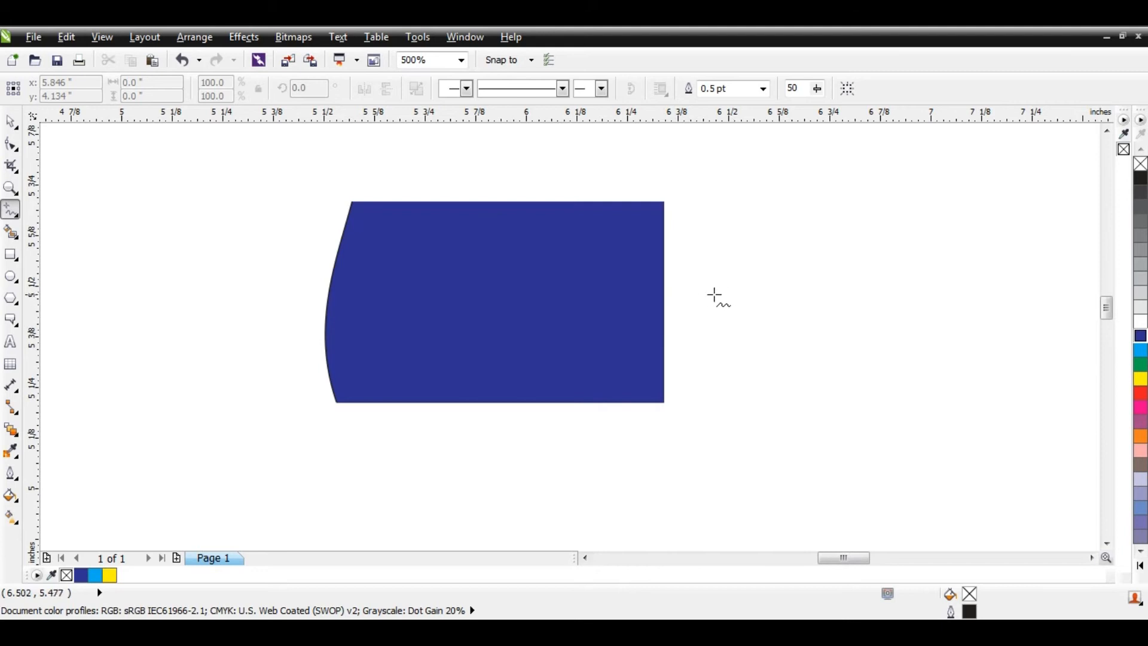
{"action": "mouse_move", "coordinate": [740, 231]}
{"action": "left_mouse_down"}
{"action": "mouse_move", "coordinate": [812, 213]}
{"action": "mouse_move", "coordinate": [887, 264]}
{"action": "mouse_move", "coordinate": [872, 350]}
{"action": "mouse_move", "coordinate": [728, 310]}
{"action": "mouse_move", "coordinate": [718, 248]}
{"action": "mouse_move", "coordinate": [751, 225]}
{"action": "left_mouse_up"}
{"action": "mouse_move", "coordinate": [749, 430]}
{"action": "left_mouse_down"}
{"action": "mouse_move", "coordinate": [725, 434]}
{"action": "mouse_move", "coordinate": [728, 490]}
{"action": "mouse_move", "coordinate": [791, 497]}
{"action": "mouse_move", "coordinate": [805, 450]}
{"action": "mouse_move", "coordinate": [789, 428]}
{"action": "mouse_move", "coordinate": [749, 430]}
{"action": "left_mouse_up"}
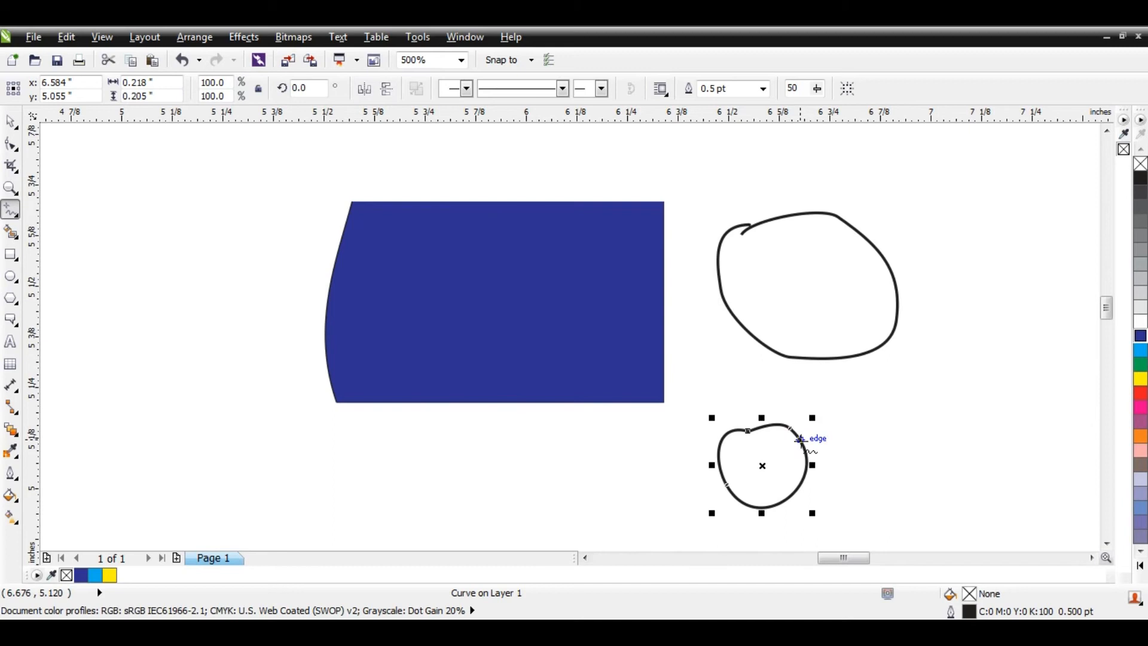
{"action": "left_click", "coordinate": [1141, 352]}
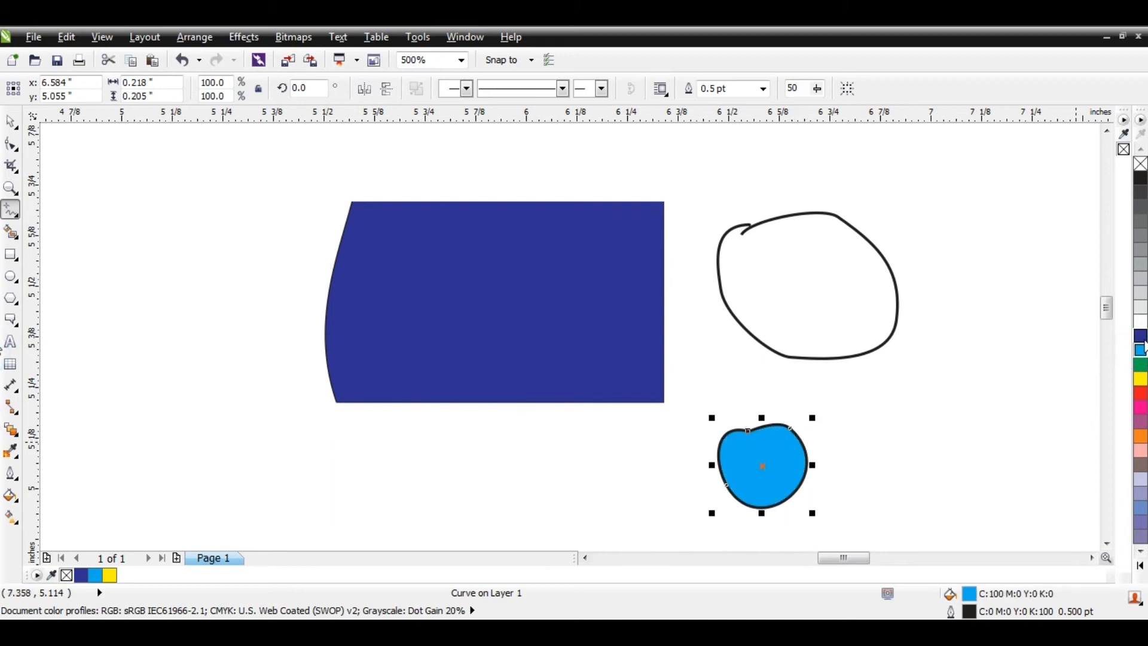
Step: Draw a closed six-sided chevron with connected 2-point lines beside the blue shape's curved side and fill it yellow (C:0 M:0 Y:100 K:0)
{"action": "left_click", "coordinate": [9, 224]}
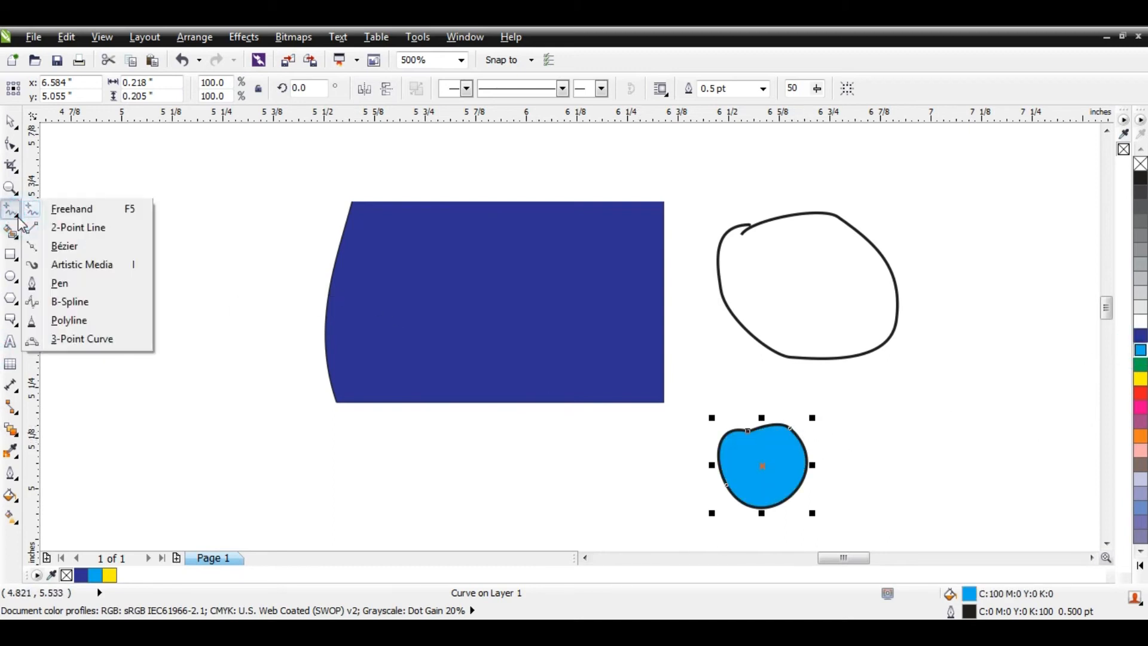
{"action": "left_click", "coordinate": [65, 231]}
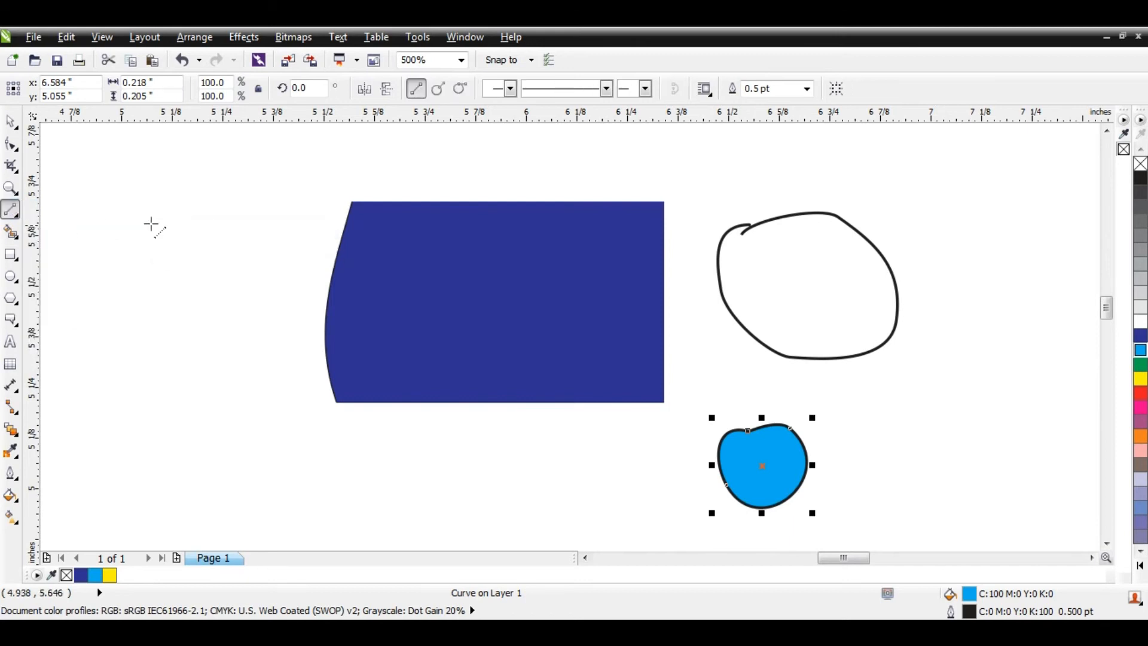
{"action": "mouse_move", "coordinate": [123, 224]}
{"action": "left_mouse_down"}
{"action": "mouse_move", "coordinate": [209, 164]}
{"action": "mouse_move", "coordinate": [292, 208]}
{"action": "mouse_move", "coordinate": [264, 260]}
{"action": "mouse_move", "coordinate": [202, 207]}
{"action": "mouse_move", "coordinate": [146, 263]}
{"action": "mouse_move", "coordinate": [123, 224]}
{"action": "left_mouse_up"}
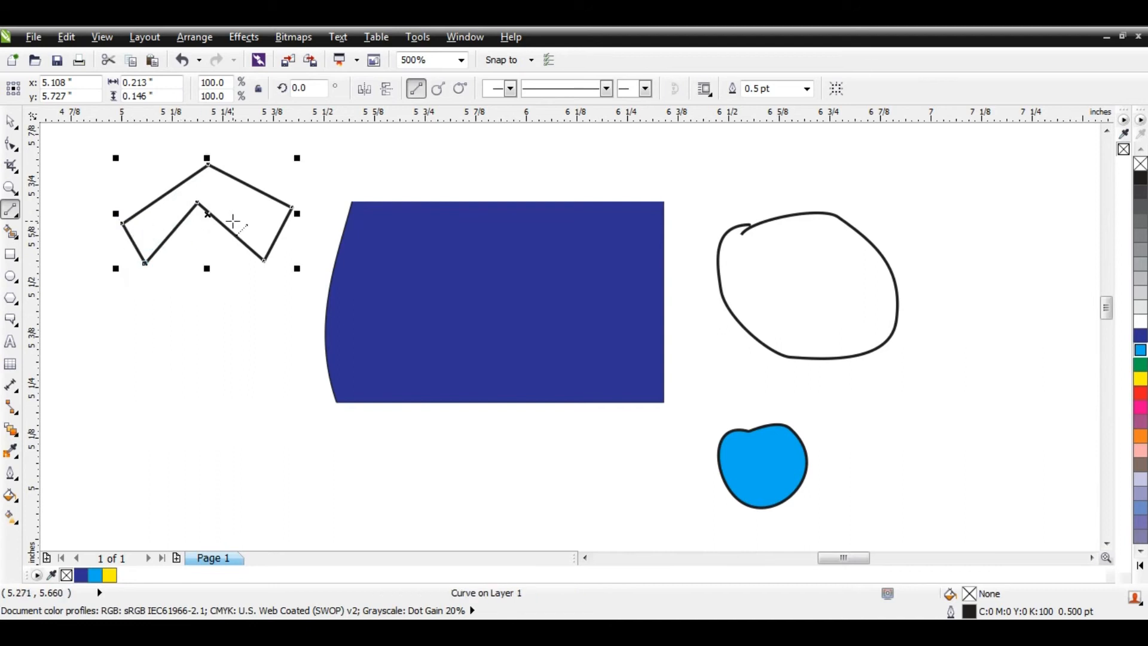
{"action": "left_click", "coordinate": [1141, 378]}
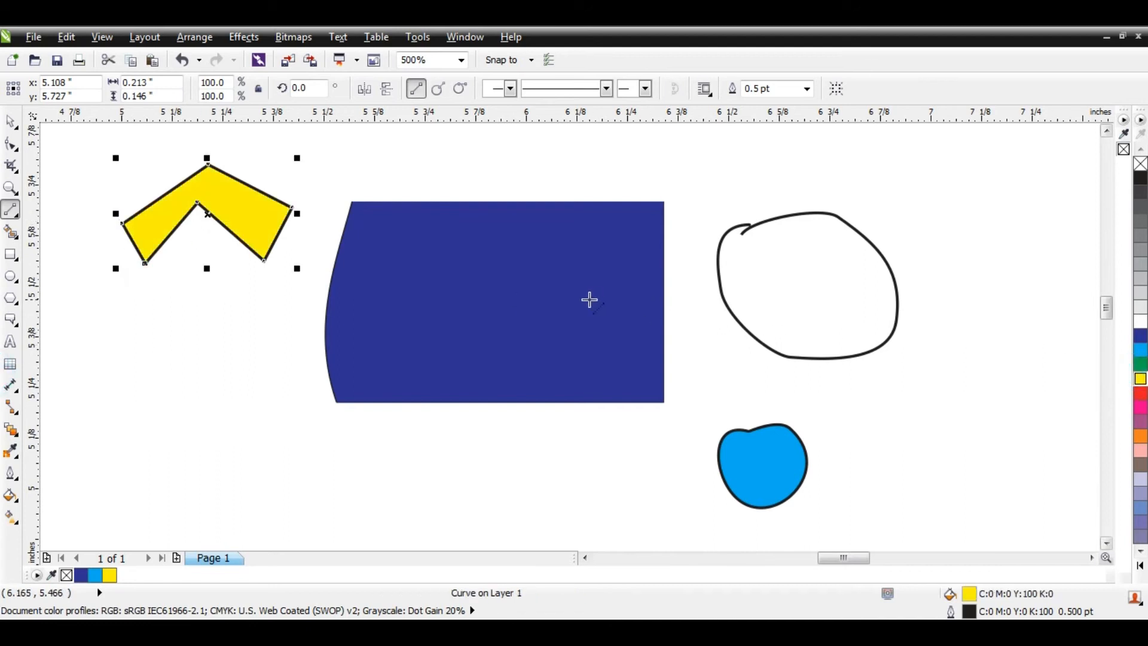
Step: Draw an open path of three connected 2-point lines below the yellow chevron
{"action": "scroll", "coordinate": [123, 215], "scroll_direction": "up", "scroll_amount": 2}
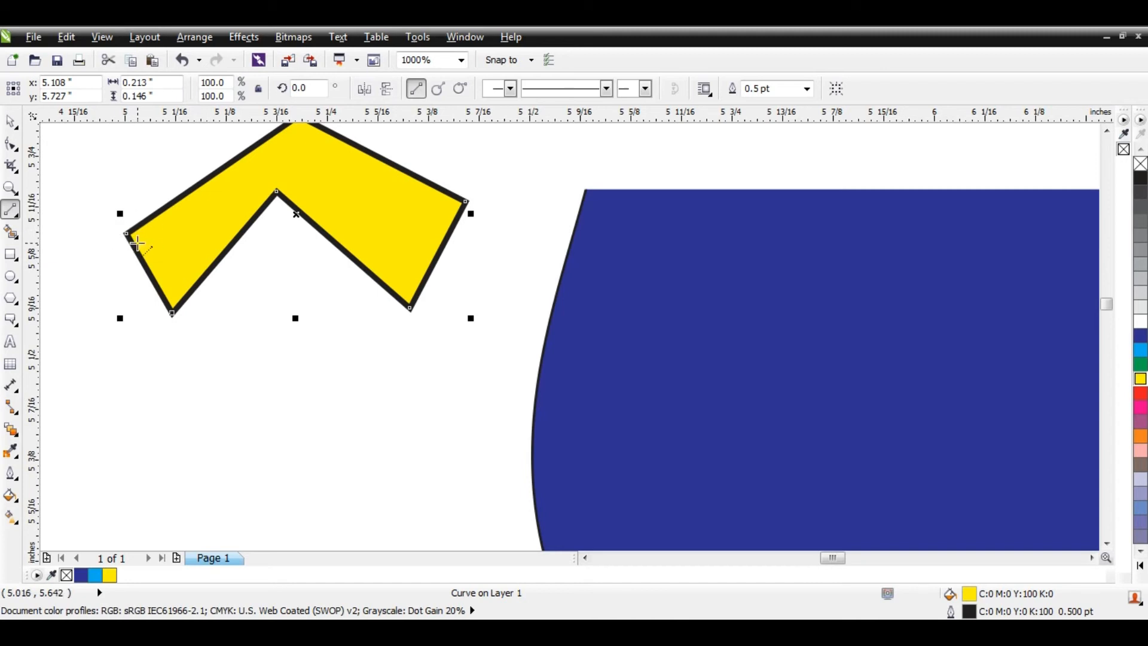
{"action": "left_click", "coordinate": [215, 402]}
{"action": "left_click", "coordinate": [304, 366]}
{"action": "left_click", "coordinate": [304, 365]}
{"action": "left_click", "coordinate": [369, 443]}
{"action": "double_click", "coordinate": [213, 443]}
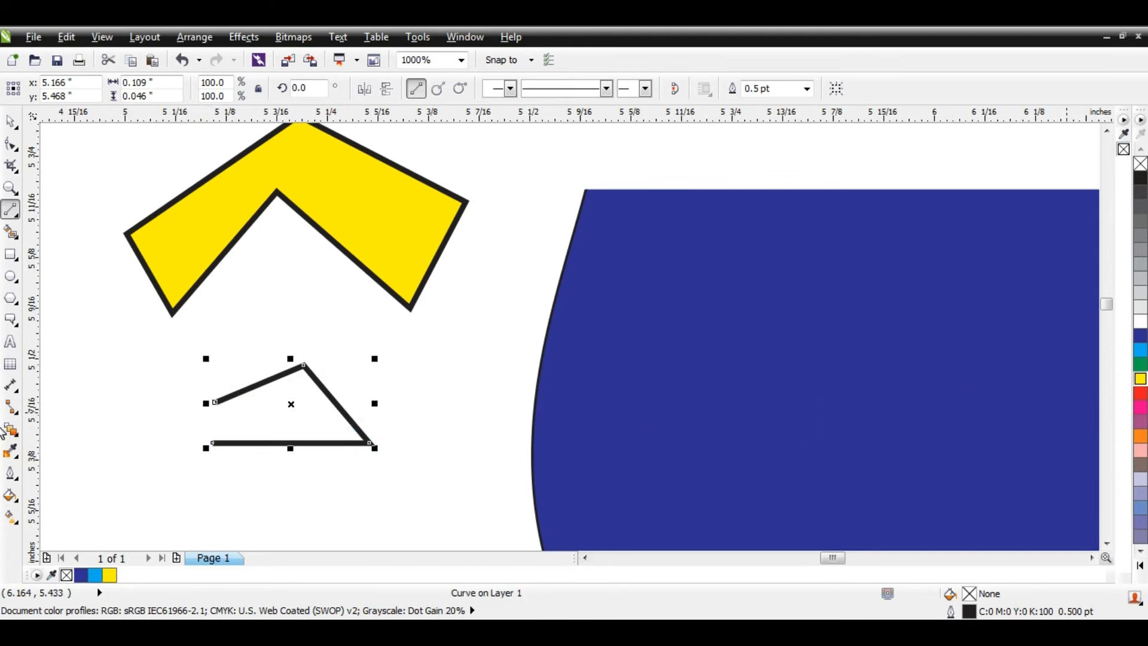
Step: Assign a yellow fill (C:0 M:0 Y:100 K:0) to the open path and close it with a line between its two end nodes
{"action": "left_click", "coordinate": [1142, 380]}
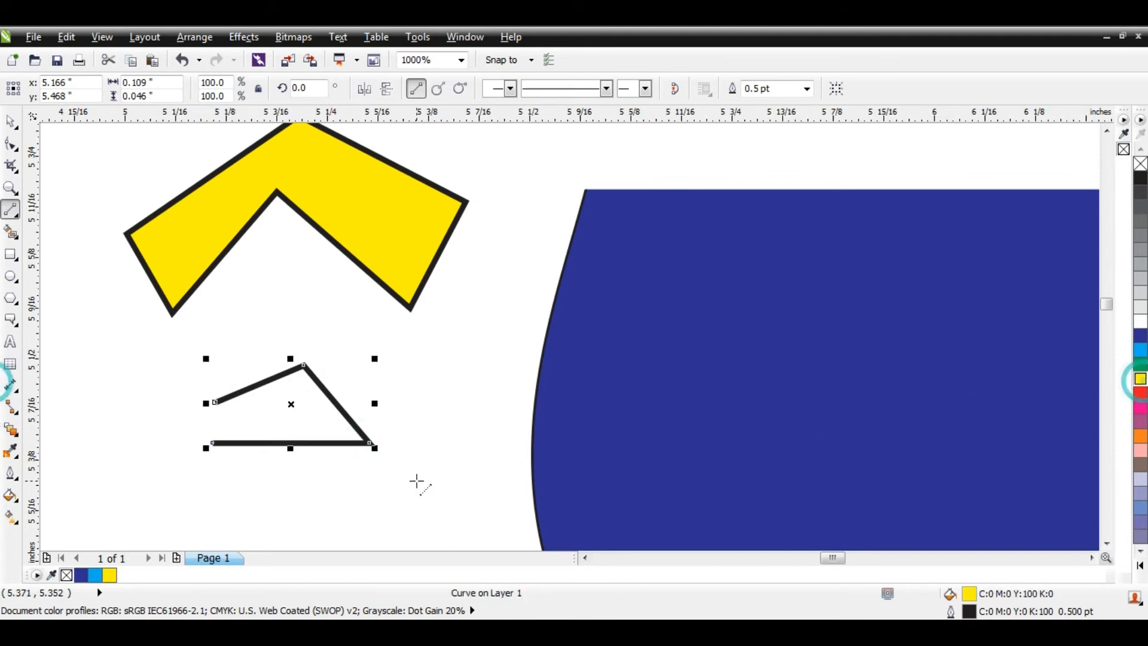
{"action": "left_click", "coordinate": [215, 401]}
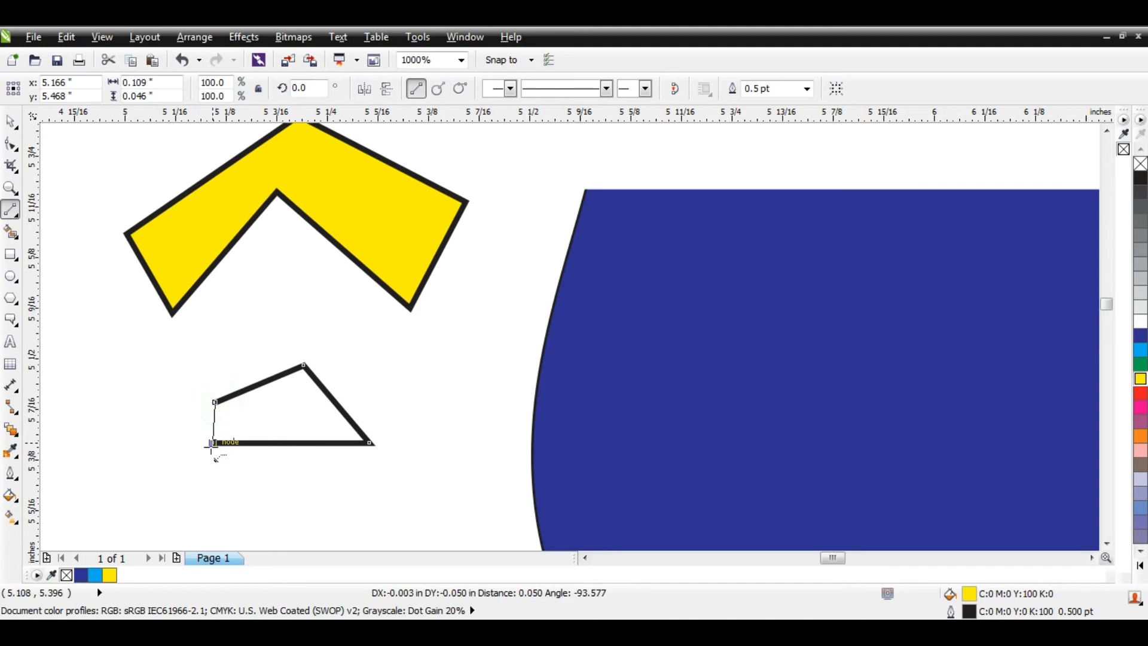
{"action": "left_click", "coordinate": [213, 444]}
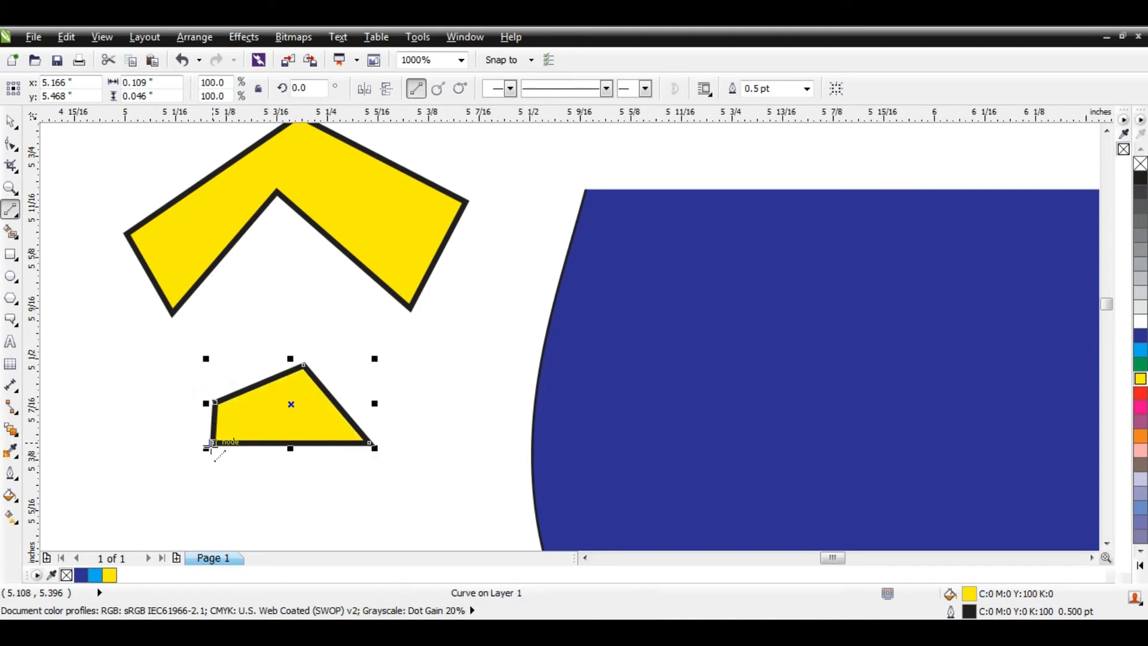
{"action": "left_click", "coordinate": [19, 216]}
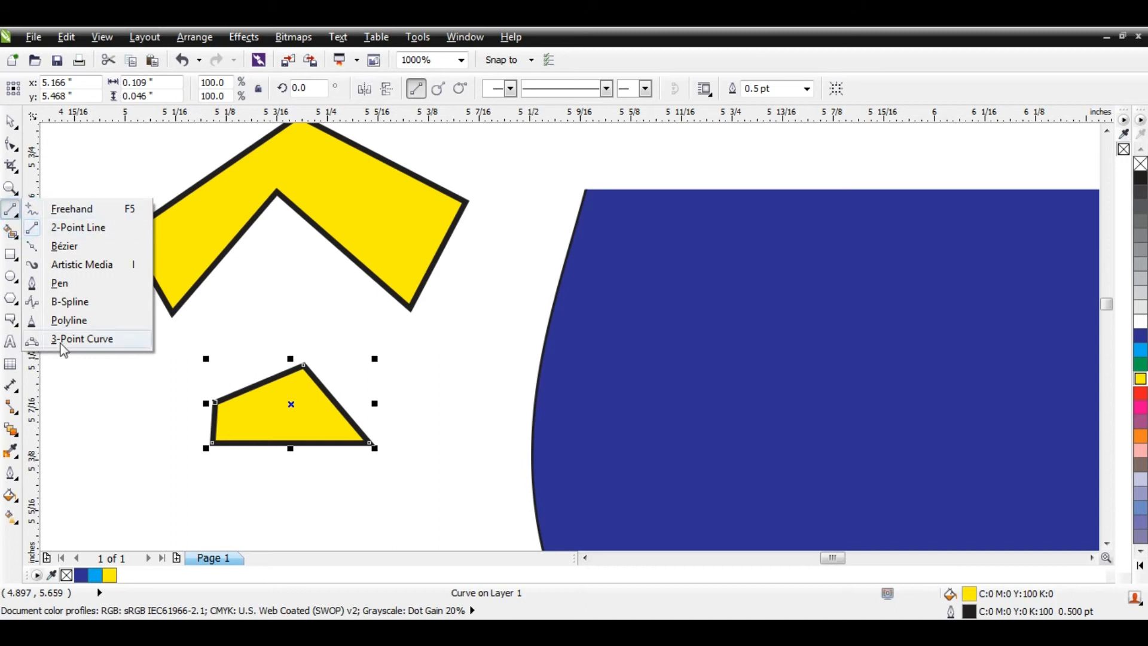
{"action": "left_click", "coordinate": [22, 217]}
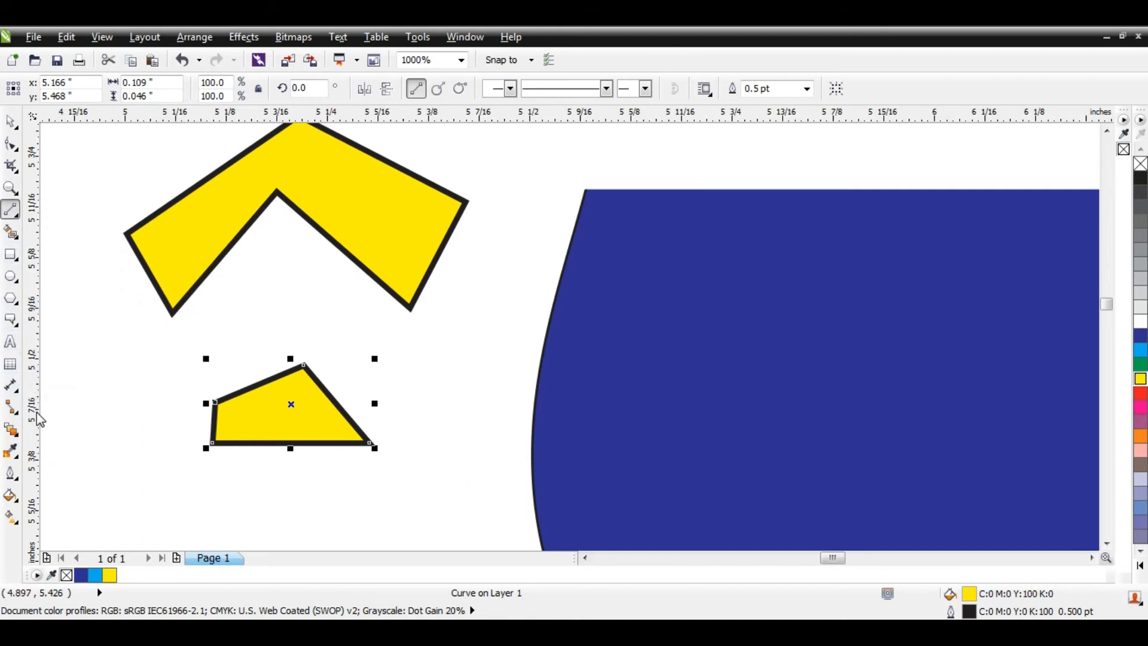
{"action": "left_click", "coordinate": [16, 439]}
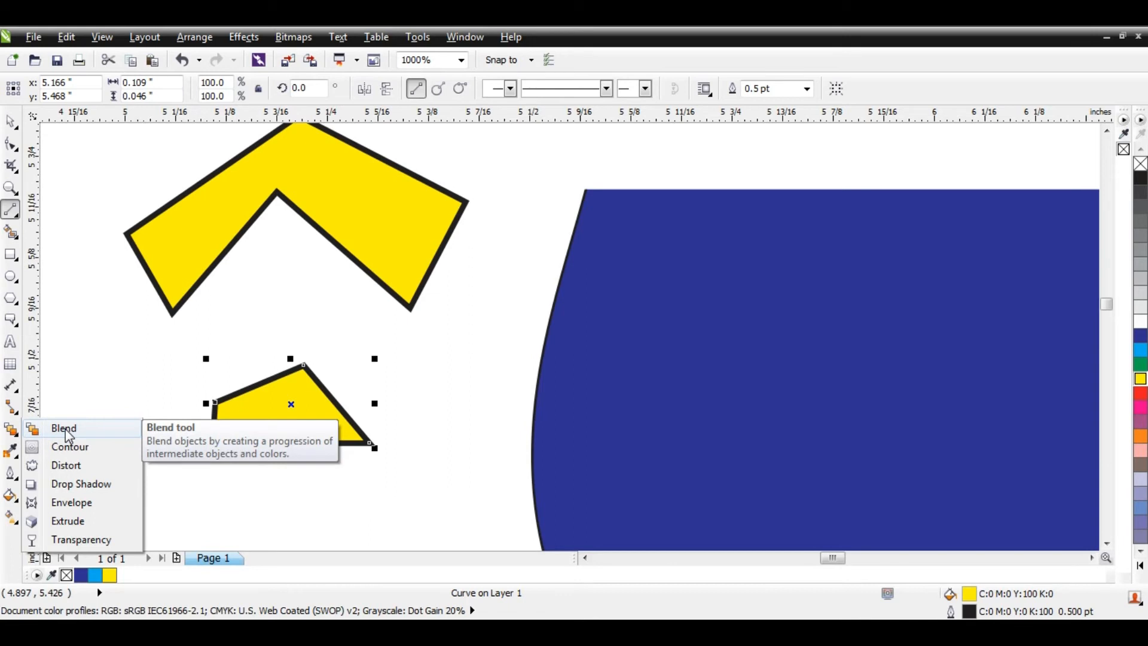
{"action": "left_click", "coordinate": [88, 393]}
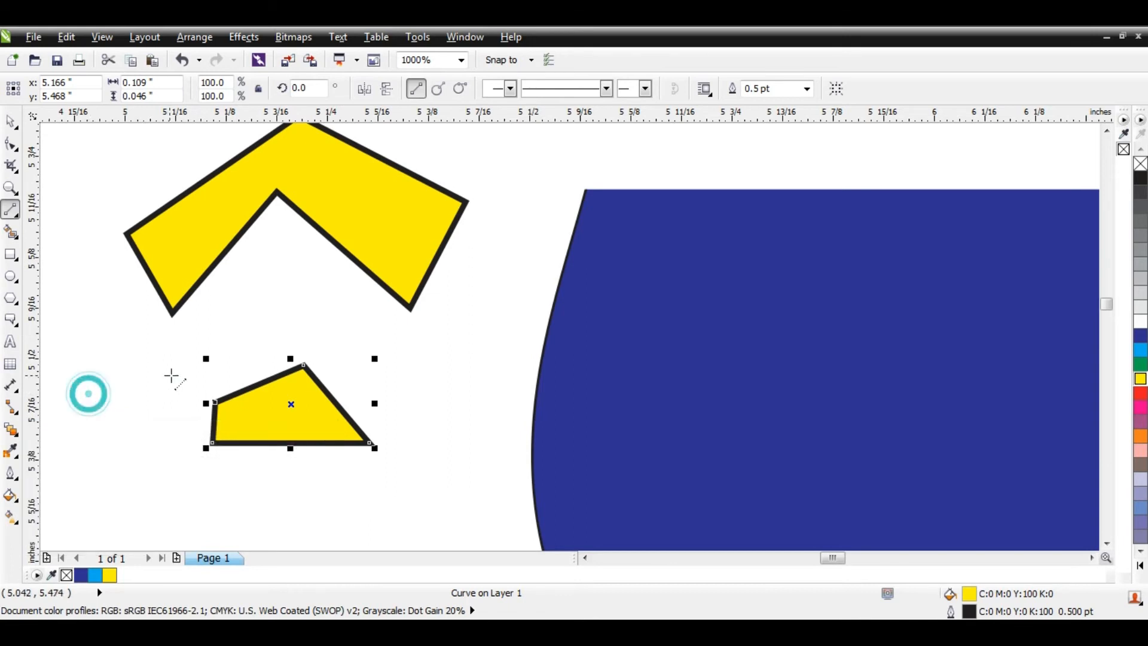
Step: Delete all the drawn objects from the page
{"action": "scroll", "coordinate": [267, 364], "scroll_direction": "down", "scroll_amount": 2}
{"action": "key", "text": "space"}
{"action": "left_click_drag", "start_coordinate": [196, 273], "coordinate": [685, 528]}
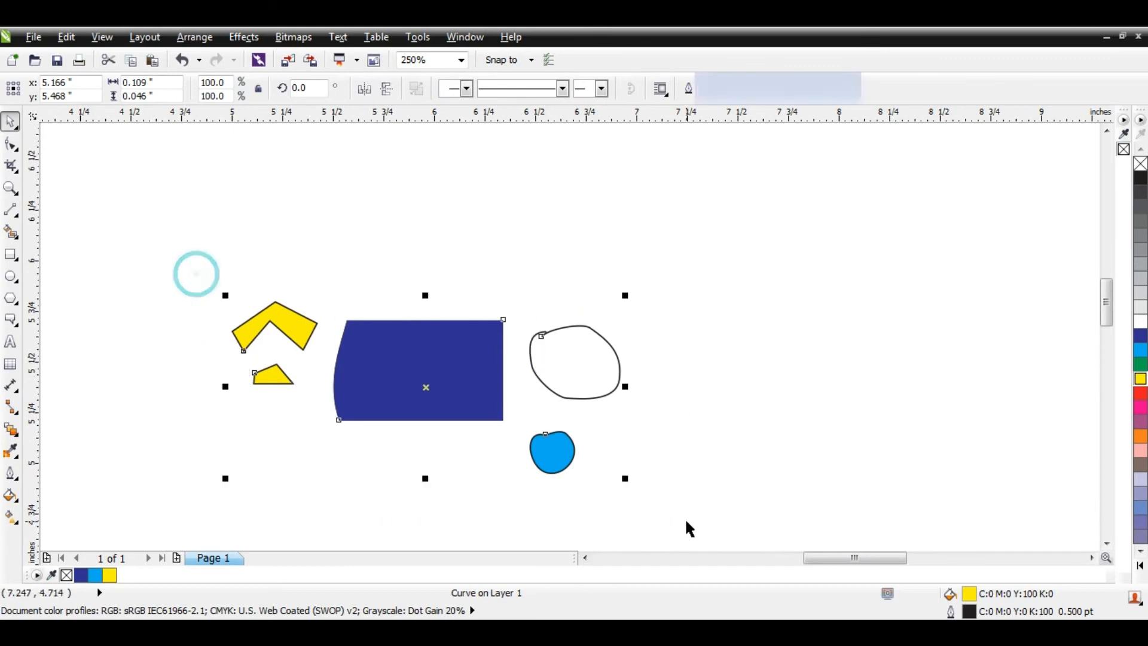
{"action": "key", "text": "Delete"}
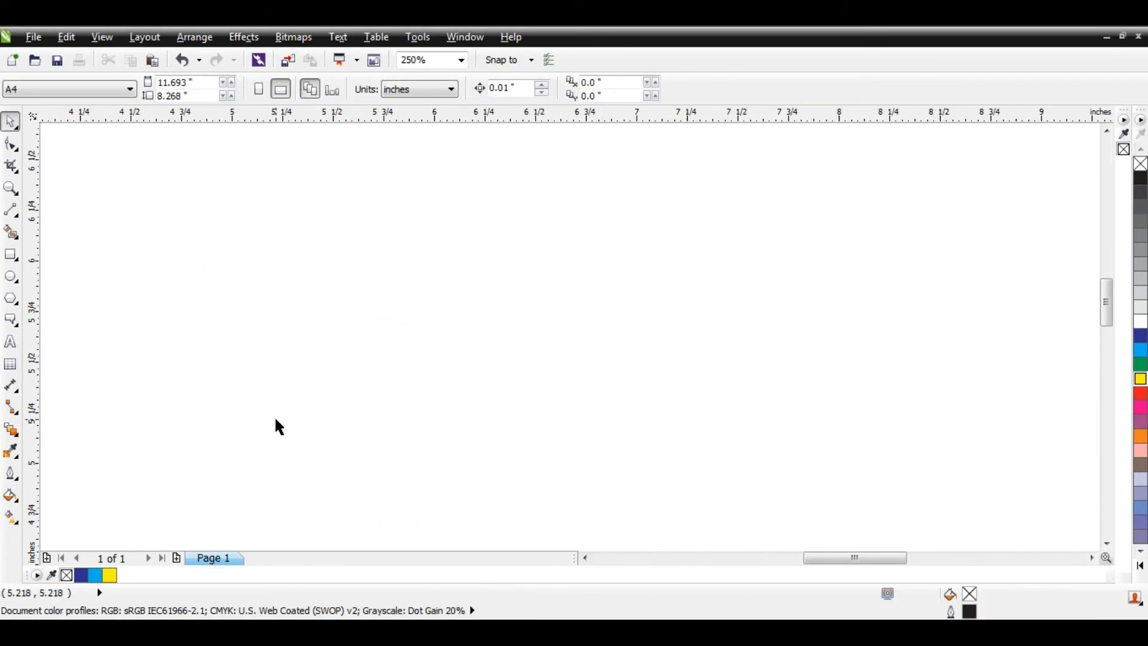
Step: Draw a small rectangle about 0.246 by 0.071 in and fill it yellow (C:0 M:0 Y:100 K:0)
{"action": "left_click", "coordinate": [12, 256]}
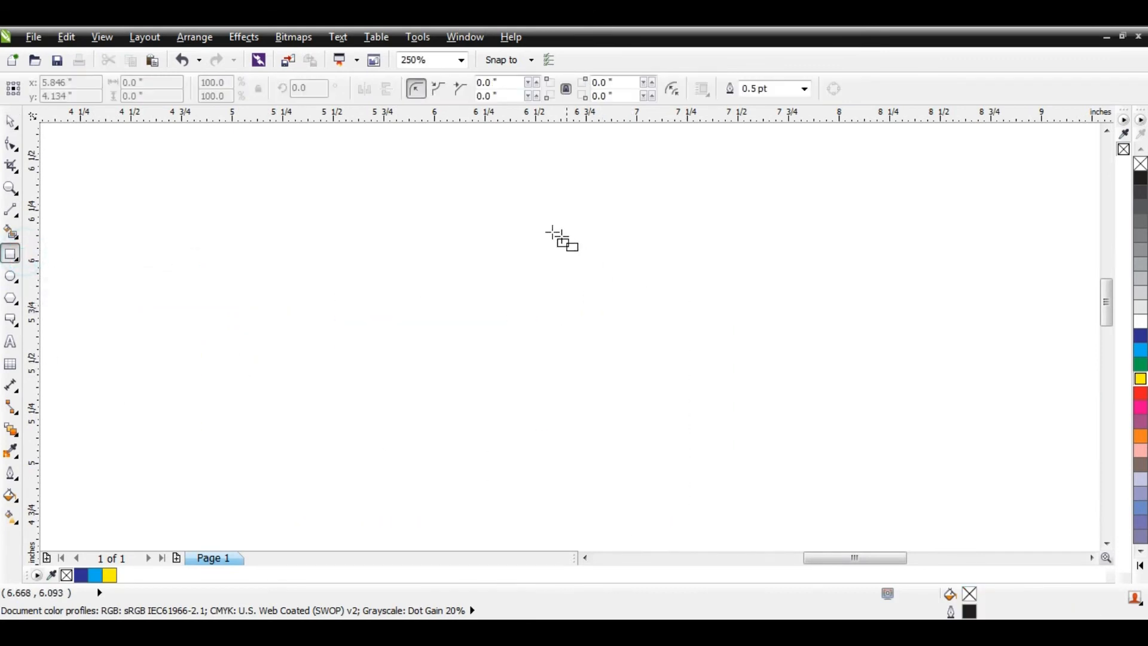
{"action": "left_click_drag", "start_coordinate": [480, 222], "coordinate": [531, 238]}
{"action": "left_click", "coordinate": [1141, 381]}
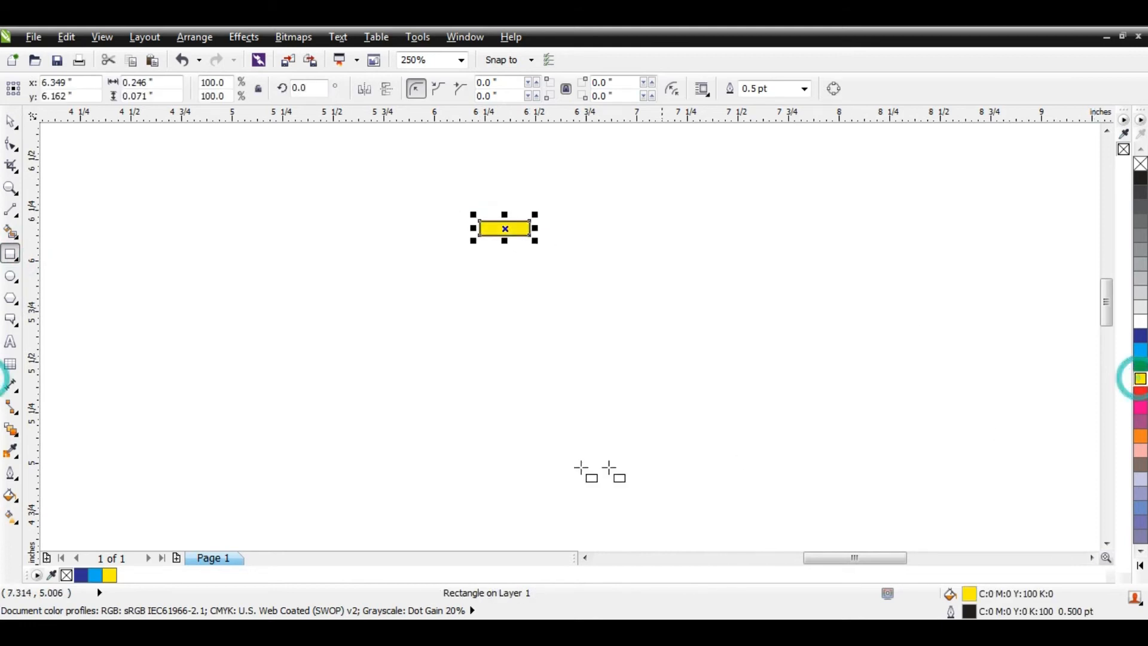
Step: Draw a wider rectangle about 1.133 by 0.196 in below the yellow one and fill it dark blue (C:100 M:100 Y:0 K:0)
{"action": "left_click_drag", "start_coordinate": [411, 428], "coordinate": [641, 468]}
{"action": "left_click", "coordinate": [1141, 337]}
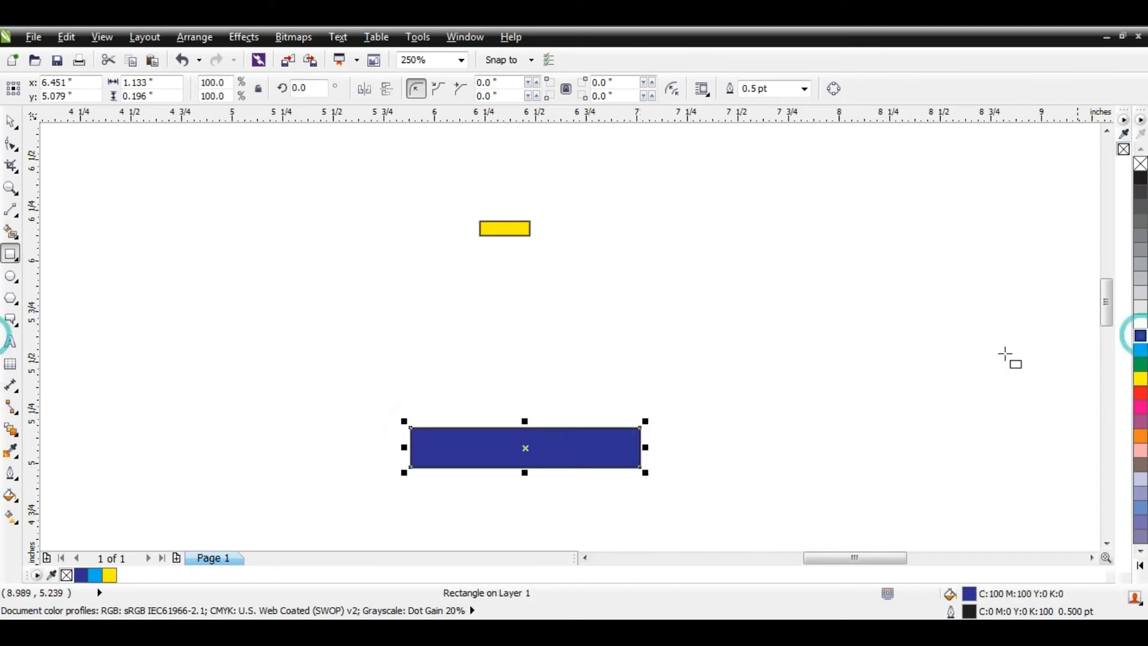
Step: Blend the dark blue rectangle into the yellow rectangle with the Blend tool
{"action": "key", "text": "space"}
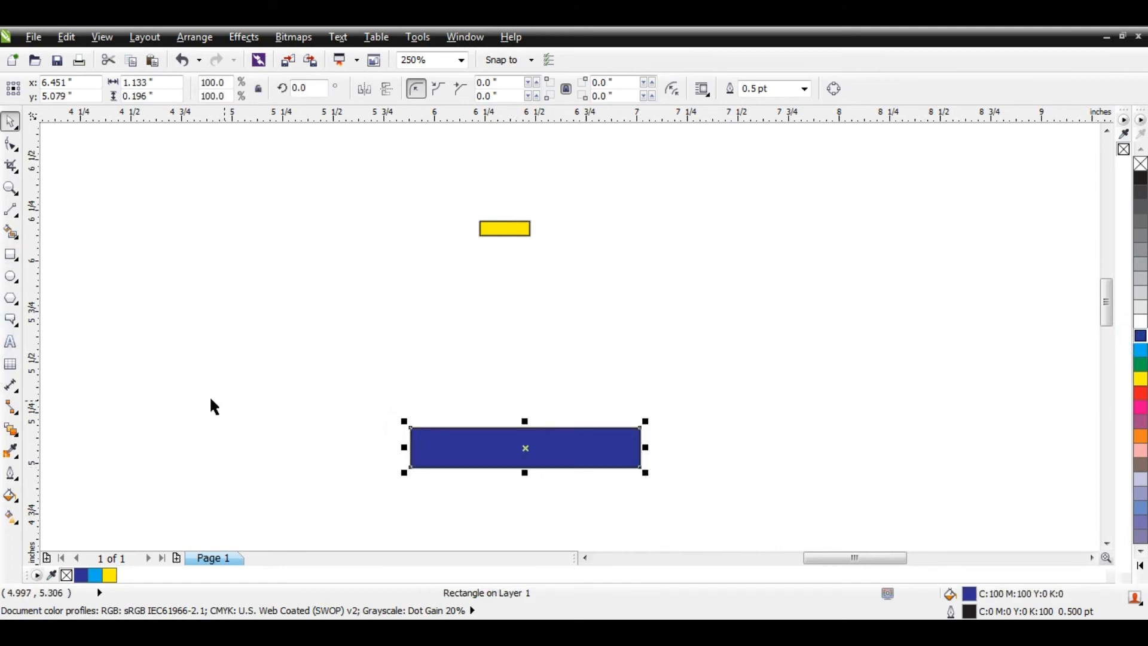
{"action": "left_click", "coordinate": [266, 418]}
{"action": "left_click", "coordinate": [564, 441]}
{"action": "left_click", "coordinate": [482, 443]}
{"action": "left_click", "coordinate": [481, 440]}
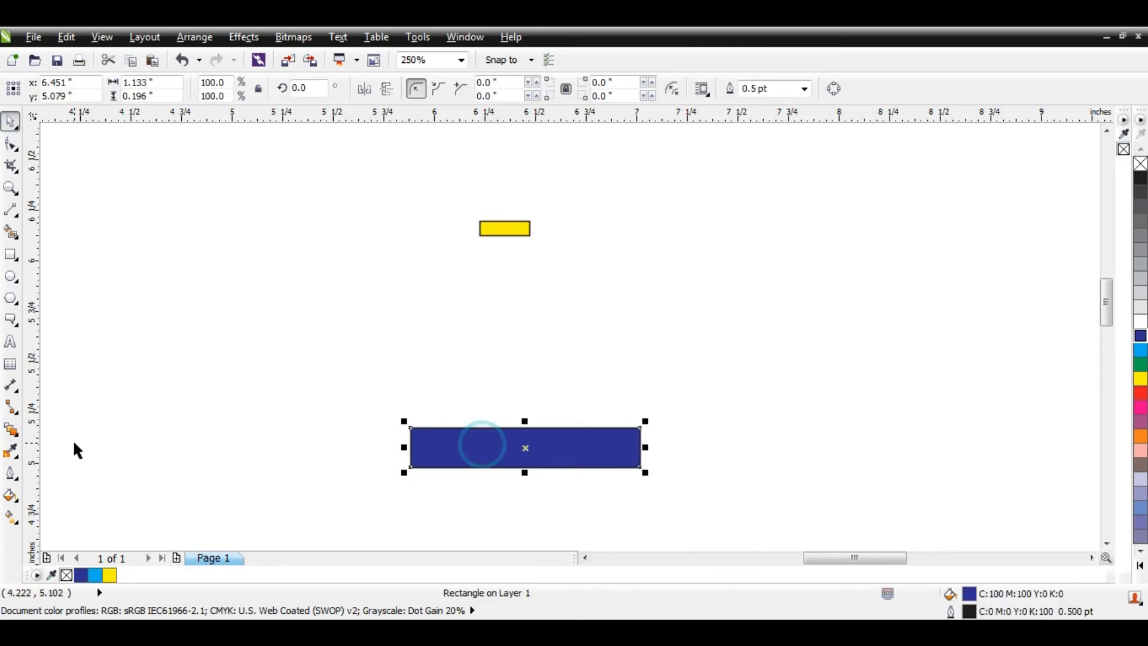
{"action": "left_click", "coordinate": [18, 437]}
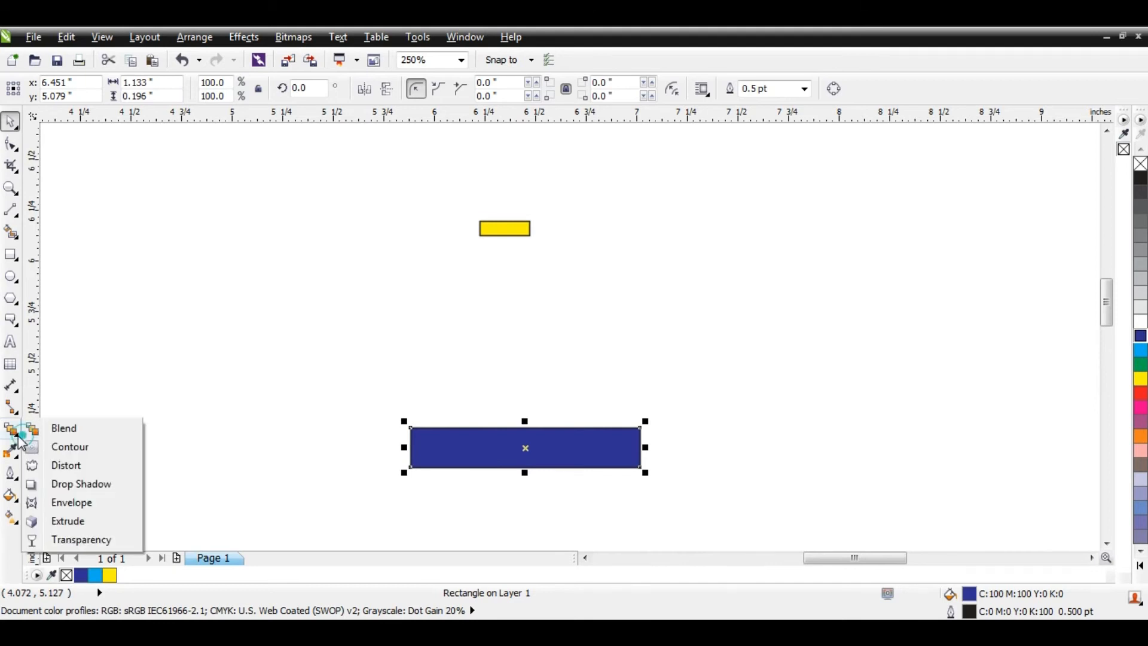
{"action": "left_click", "coordinate": [64, 429]}
{"action": "left_click_drag", "start_coordinate": [515, 438], "coordinate": [528, 235]}
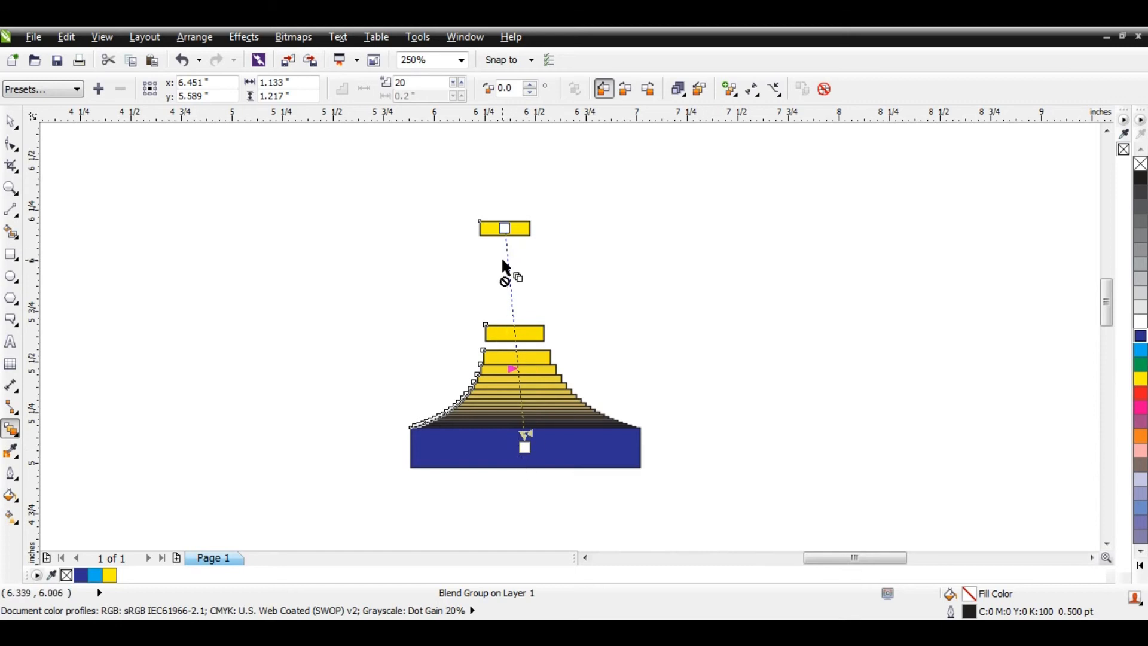
Step: Set the blend's number of steps to 25 and move its blue rectangle slightly upward
{"action": "left_click", "coordinate": [461, 87]}
{"action": "left_click", "coordinate": [461, 83]}
{"action": "left_click", "coordinate": [461, 82]}
{"action": "left_click", "coordinate": [462, 83]}
{"action": "left_click", "coordinate": [461, 82]}
{"action": "left_click", "coordinate": [461, 82]}
{"action": "left_click", "coordinate": [461, 82]}
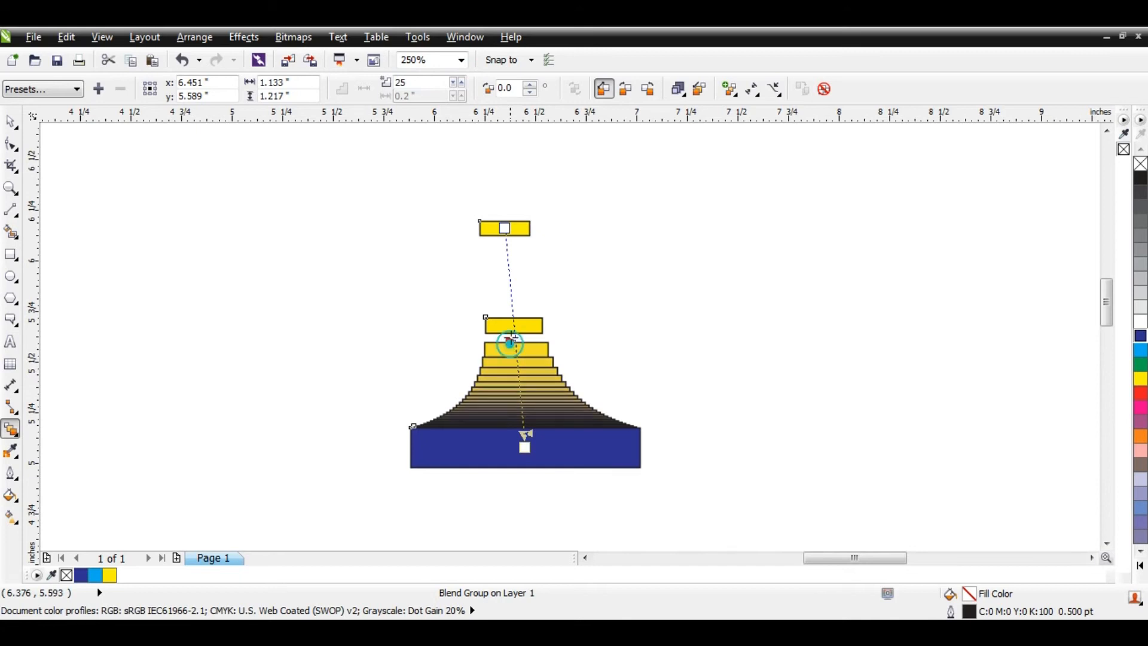
{"action": "mouse_move", "coordinate": [525, 447]}
{"action": "left_mouse_down"}
{"action": "mouse_move", "coordinate": [509, 440]}
{"action": "mouse_move", "coordinate": [781, 415]}
{"action": "mouse_move", "coordinate": [432, 426]}
{"action": "mouse_move", "coordinate": [543, 433]}
{"action": "mouse_move", "coordinate": [504, 441]}
{"action": "mouse_move", "coordinate": [525, 442]}
{"action": "left_mouse_up"}
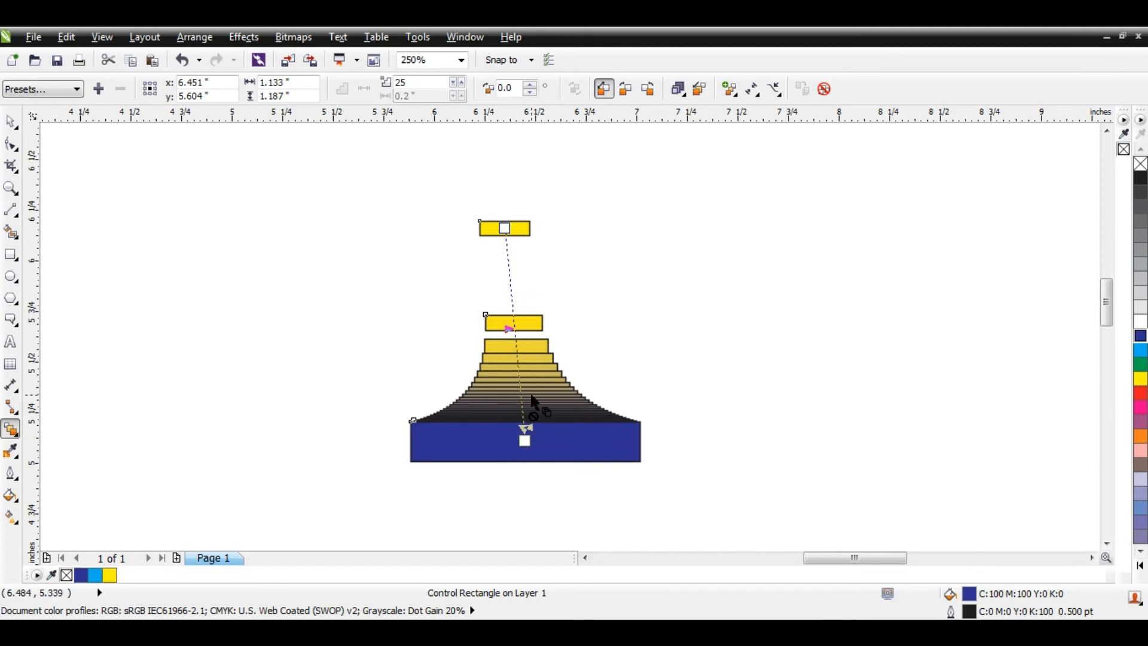
Step: Delete the whole blend from the page
{"action": "left_click", "coordinate": [17, 439]}
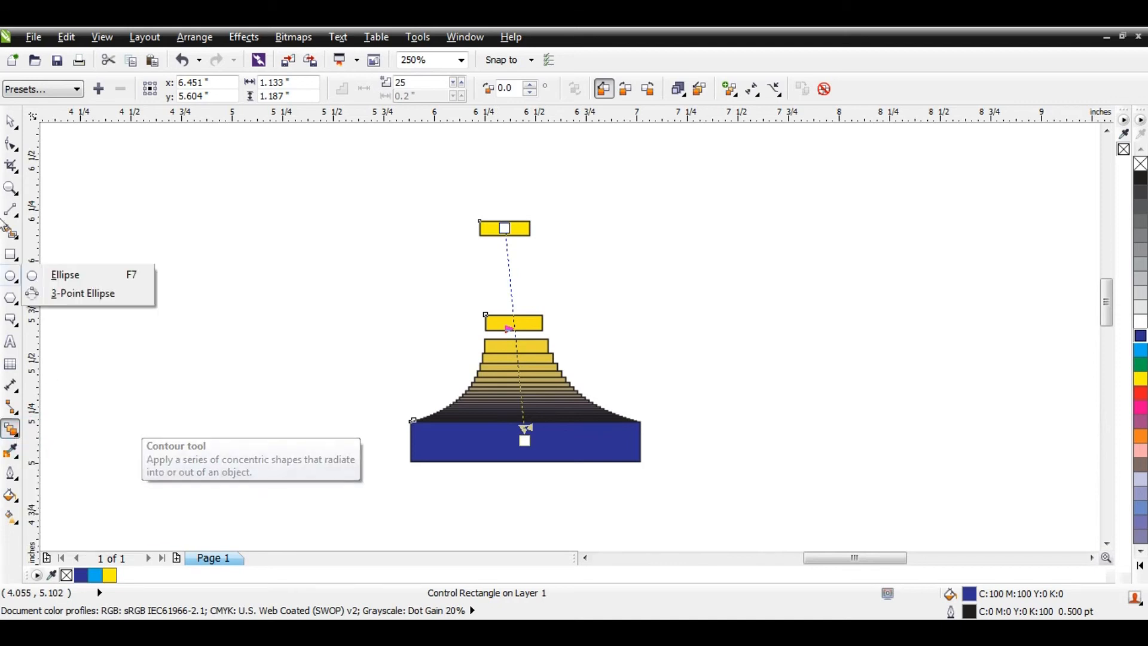
{"action": "left_click", "coordinate": [21, 123]}
{"action": "left_click", "coordinate": [336, 235]}
{"action": "key", "text": "Delete"}
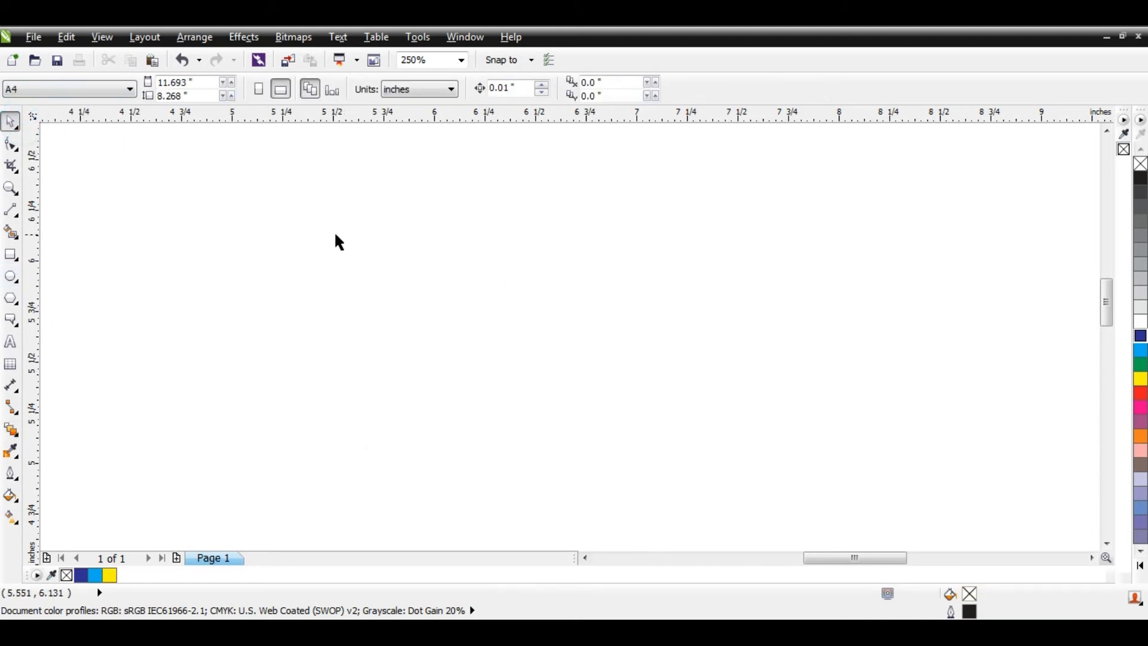
Step: Draw an unfilled rectangle about 1.746 by 0.517 in near the middle of the page
{"action": "left_click", "coordinate": [11, 256]}
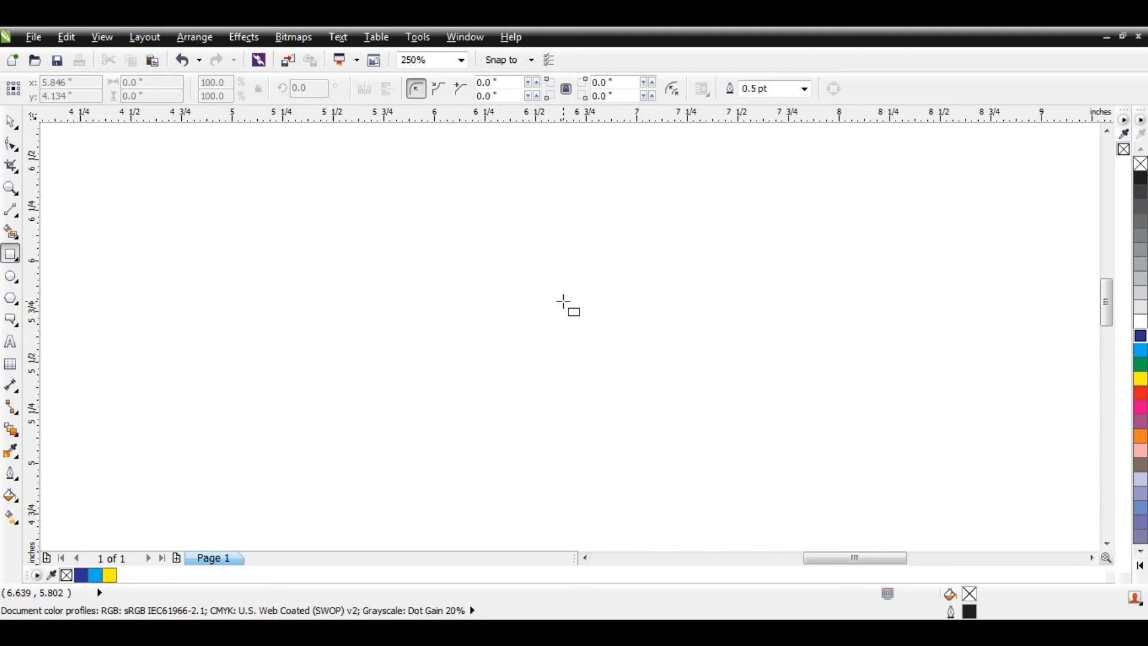
{"action": "left_click_drag", "start_coordinate": [410, 255], "coordinate": [763, 360]}
{"action": "key", "text": "space"}
{"action": "left_click", "coordinate": [220, 478]}
{"action": "left_click", "coordinate": [528, 316]}
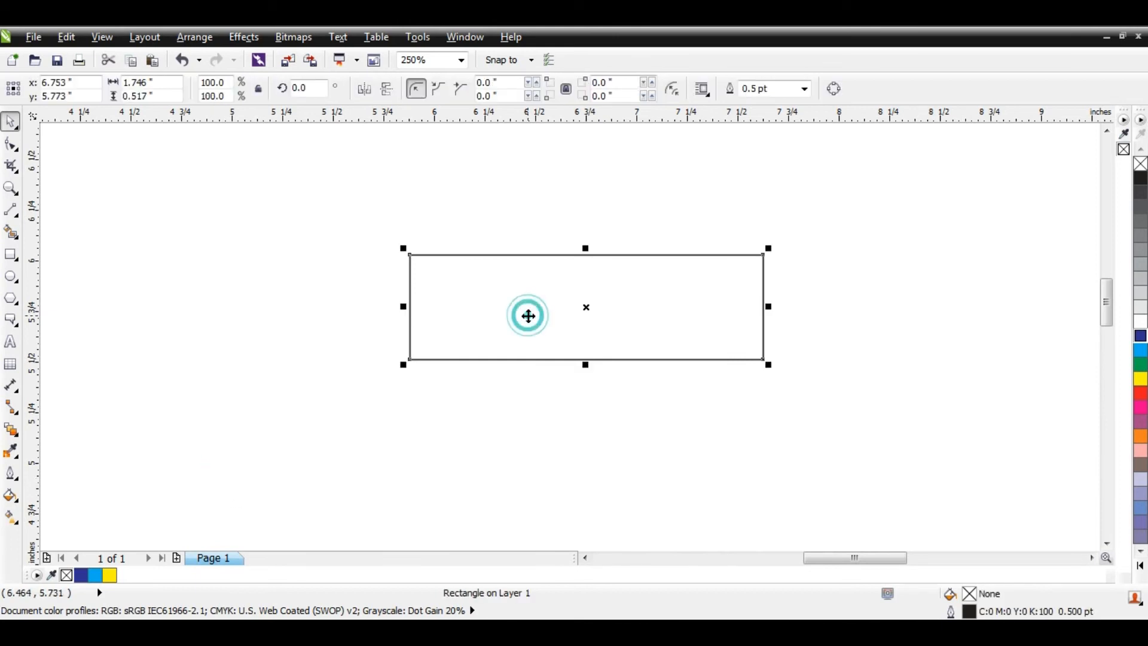
Step: Apply a one-step inside contour with an offset of about 0.046 in to the rectangle and deselect it
{"action": "left_click", "coordinate": [21, 439]}
{"action": "left_click", "coordinate": [94, 449]}
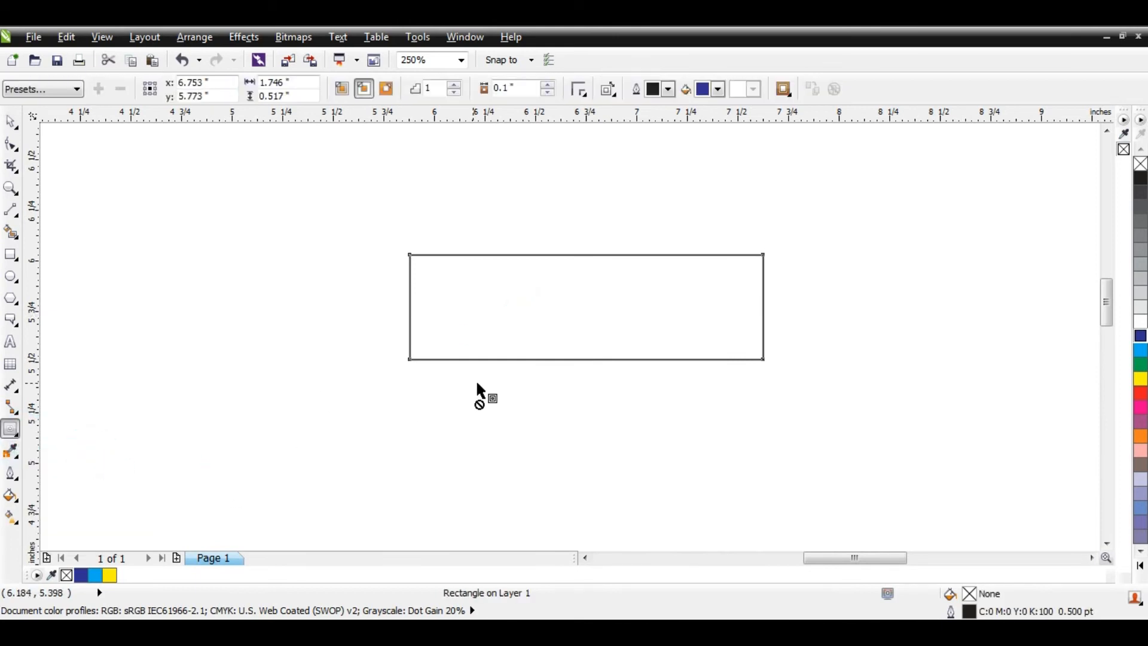
{"action": "left_click_drag", "start_coordinate": [410, 321], "coordinate": [420, 323]}
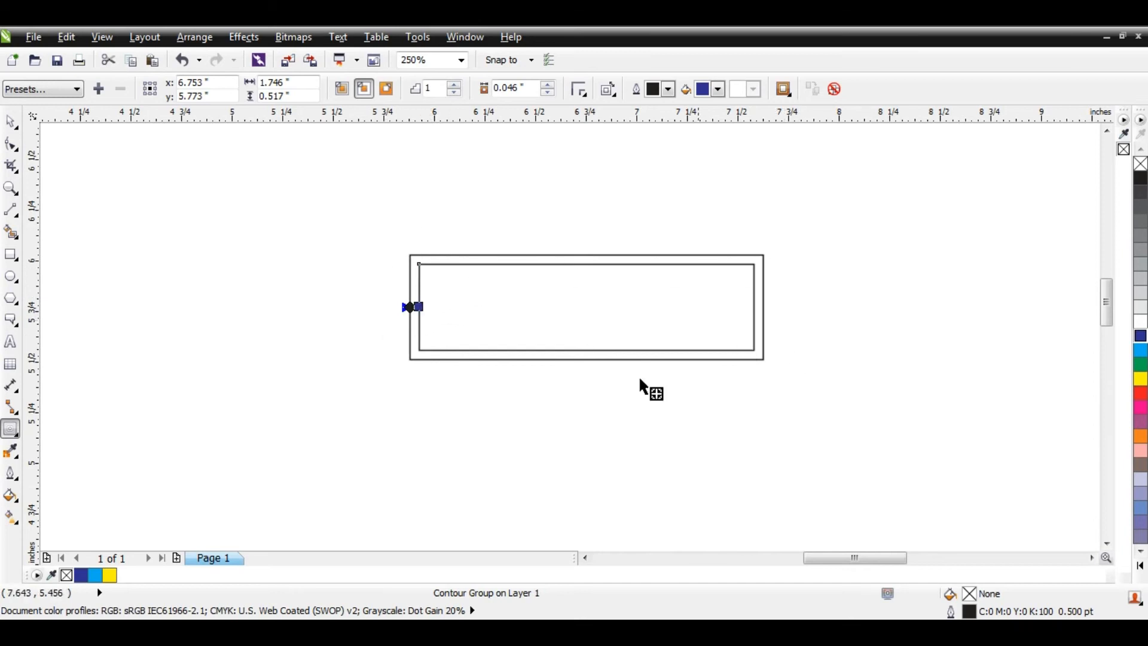
{"action": "key", "text": "space"}
{"action": "left_click", "coordinate": [536, 425]}
{"action": "left_click", "coordinate": [521, 305]}
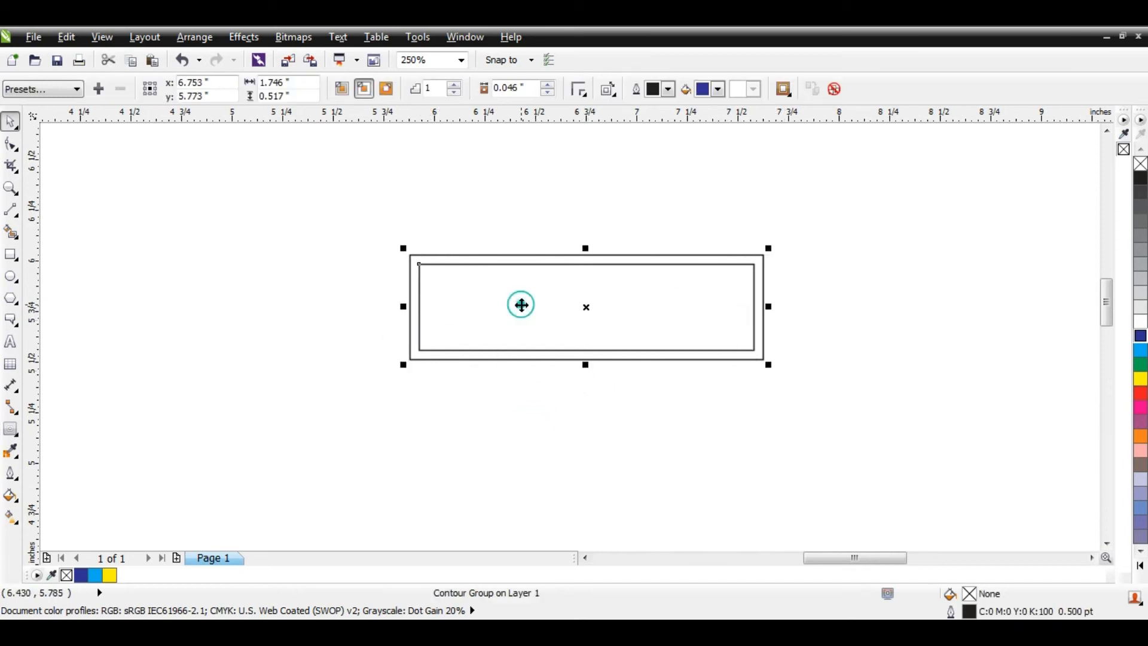
{"action": "left_click", "coordinate": [239, 468]}
{"action": "left_click", "coordinate": [13, 434]}
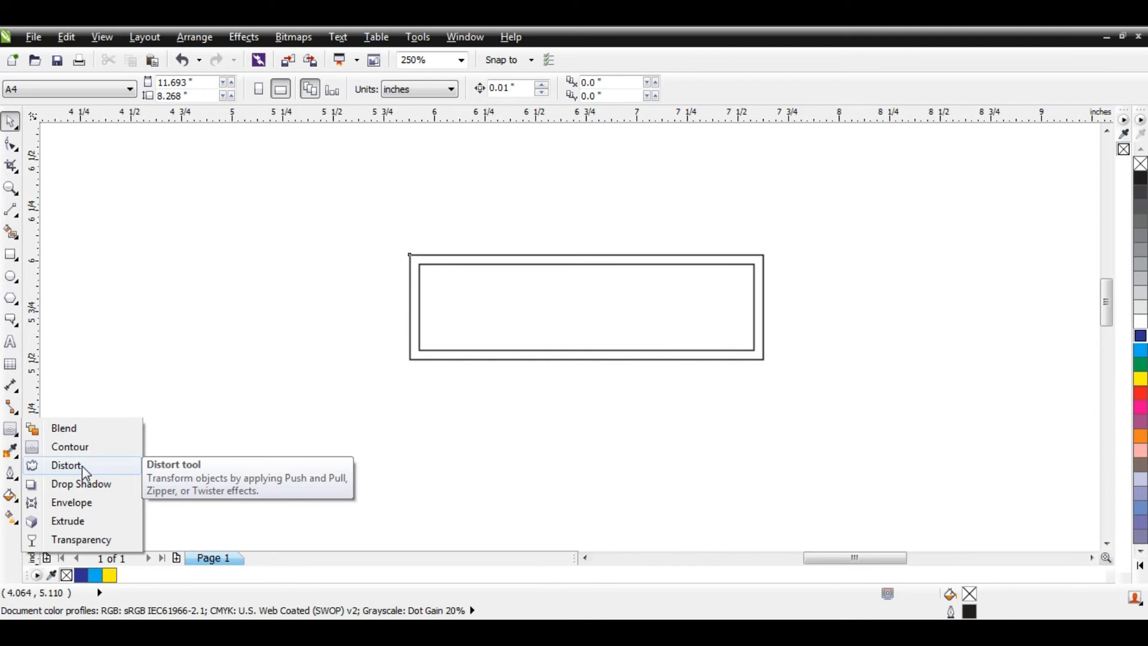
{"action": "left_click", "coordinate": [81, 466]}
{"action": "left_click", "coordinate": [458, 256]}
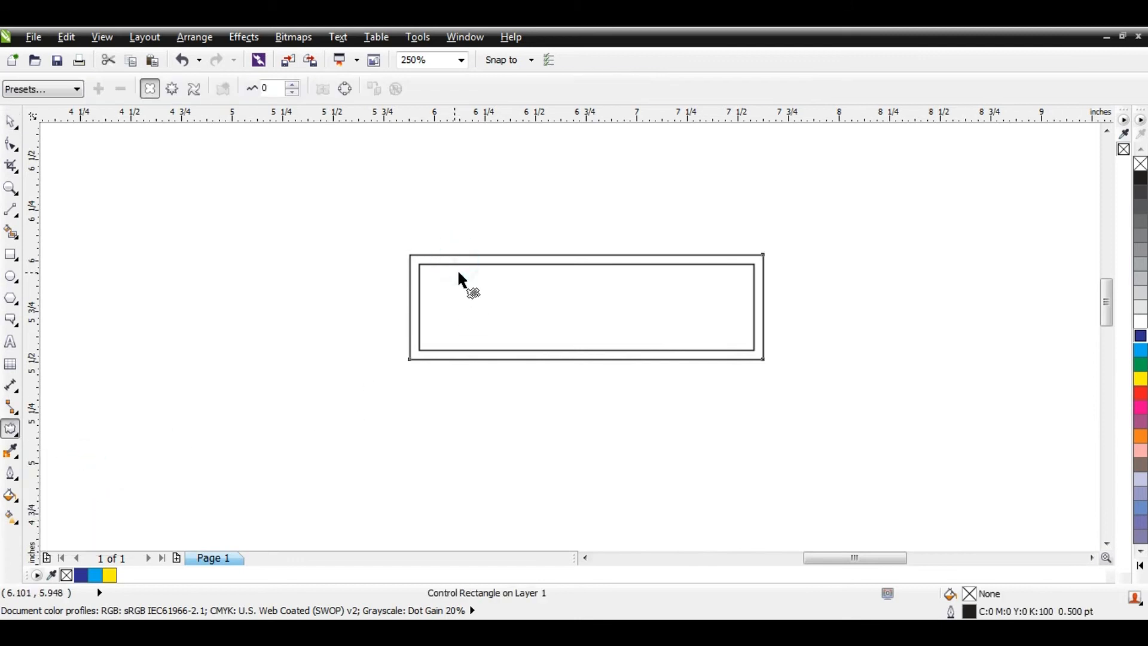
Step: Delete the contoured rectangle from the page
{"action": "key", "text": "space"}
{"action": "left_click_drag", "start_coordinate": [343, 226], "coordinate": [865, 444]}
{"action": "key", "text": "Delete"}
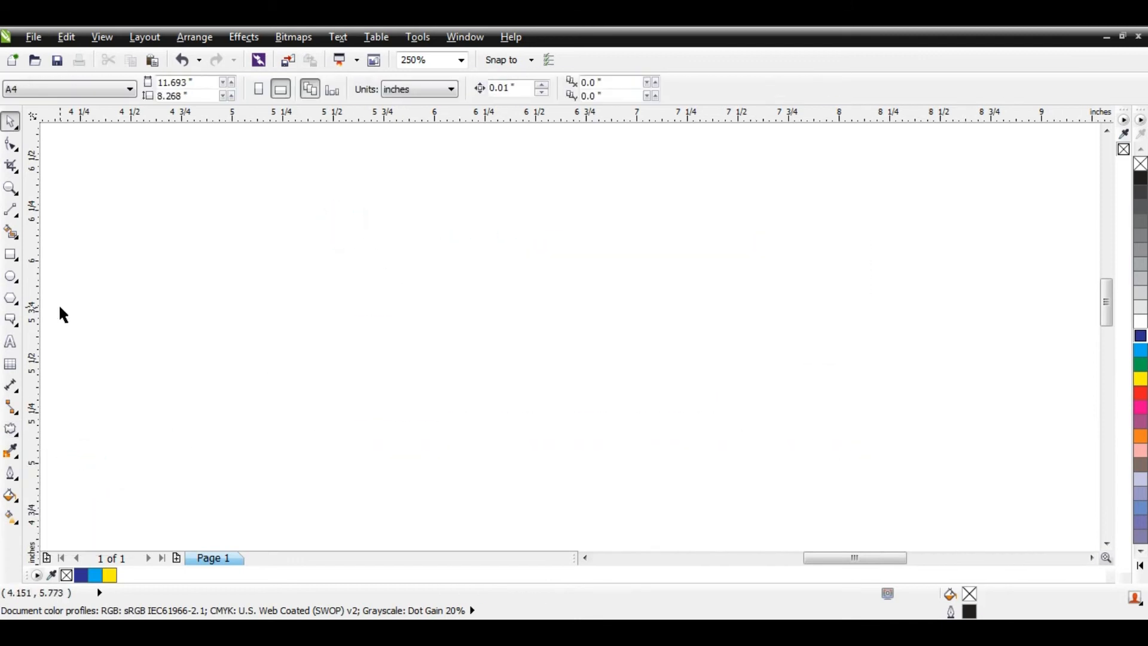
Step: Draw a square and reshape it into a four-petal flower with a Push and Pull distortion of amplitude -77
{"action": "left_click", "coordinate": [10, 257]}
{"action": "left_click_drag", "start_coordinate": [558, 260], "coordinate": [725, 386]}
{"action": "left_click", "coordinate": [13, 428]}
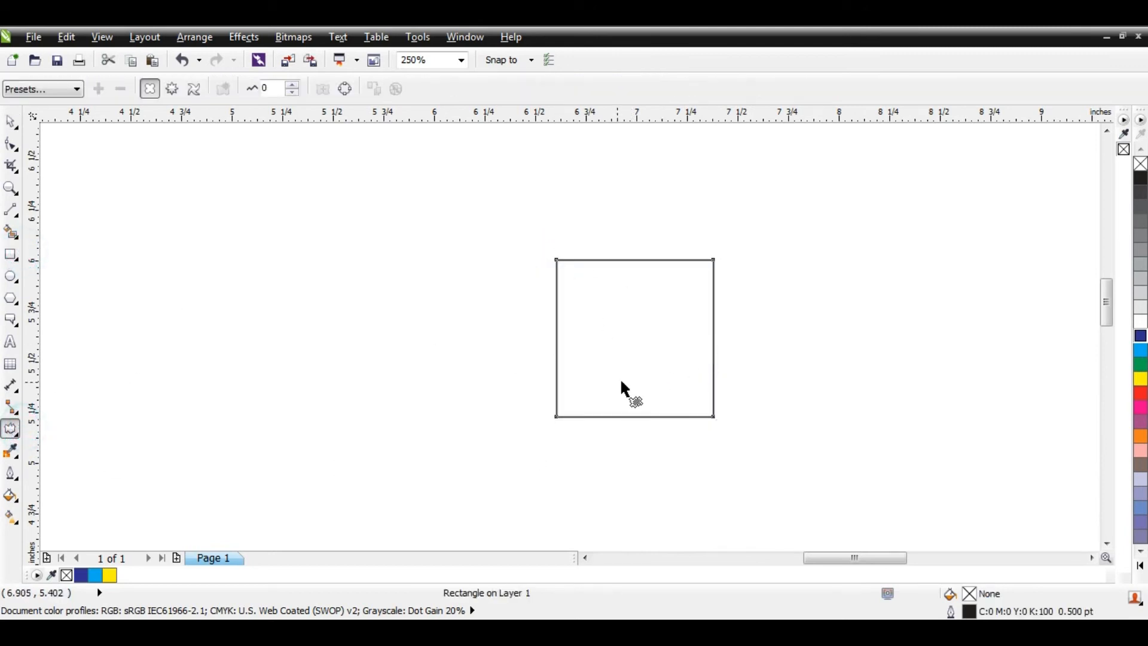
{"action": "left_click_drag", "start_coordinate": [595, 259], "coordinate": [732, 300]}
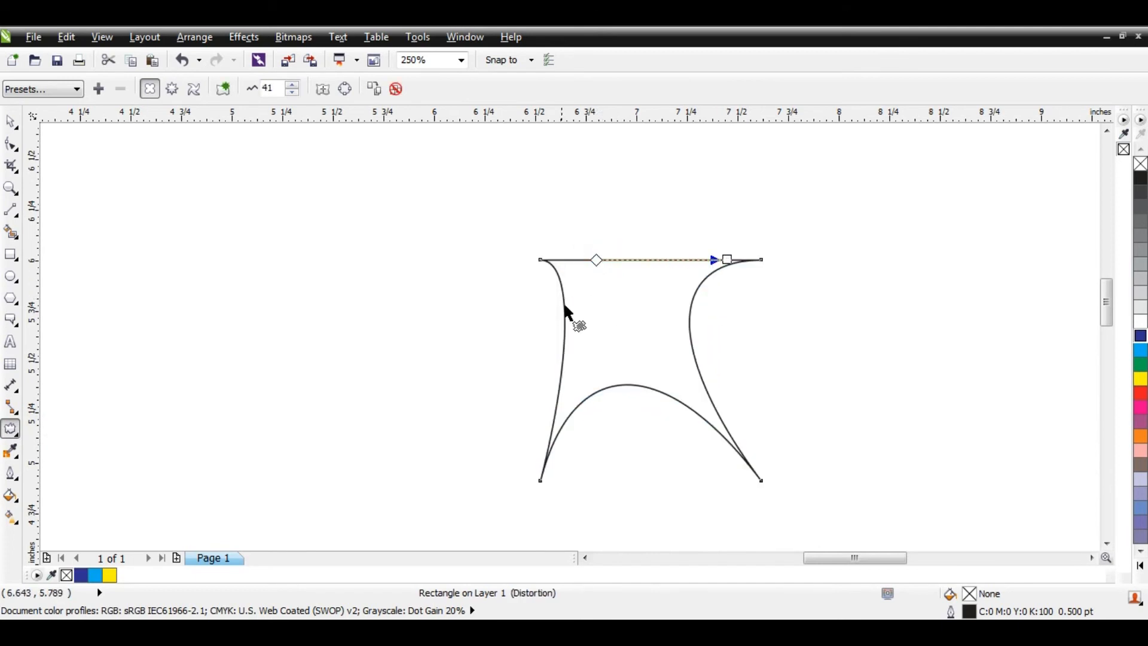
{"action": "left_click_drag", "start_coordinate": [556, 310], "coordinate": [321, 235]}
{"action": "left_click_drag", "start_coordinate": [564, 313], "coordinate": [626, 314]}
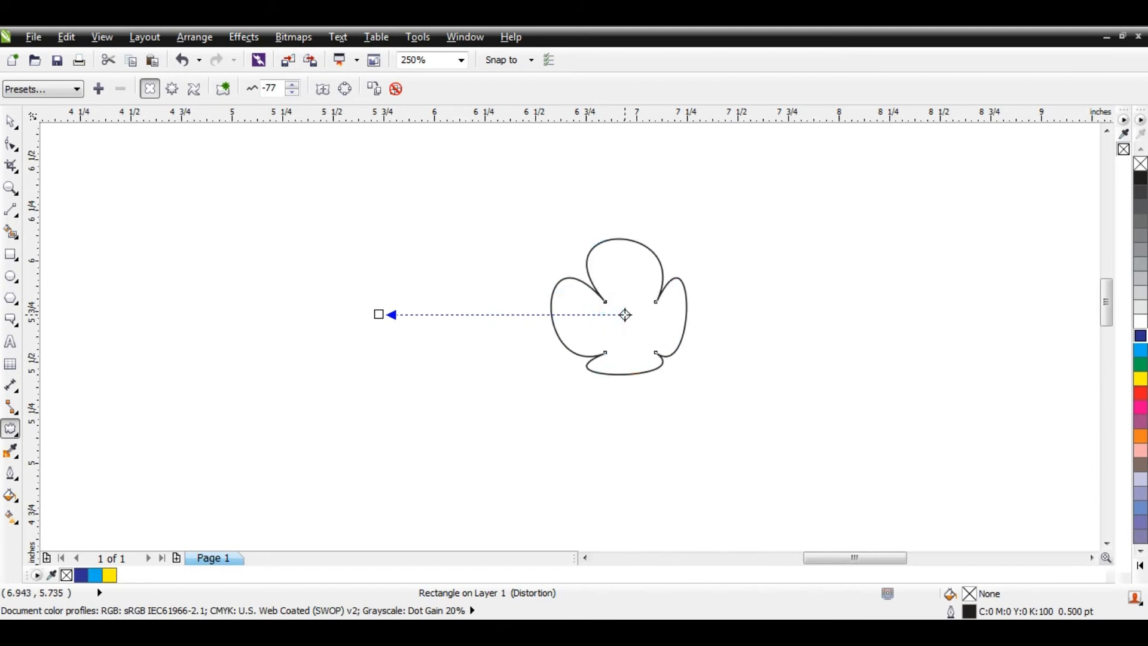
Step: Apply a slight counterclockwise Twister distortion of 6 additional degrees to the flower shape
{"action": "left_click", "coordinate": [172, 89]}
{"action": "left_click", "coordinate": [150, 89]}
{"action": "left_click", "coordinate": [172, 88]}
{"action": "left_click", "coordinate": [194, 89]}
{"action": "left_click_drag", "start_coordinate": [585, 296], "coordinate": [747, 292]}
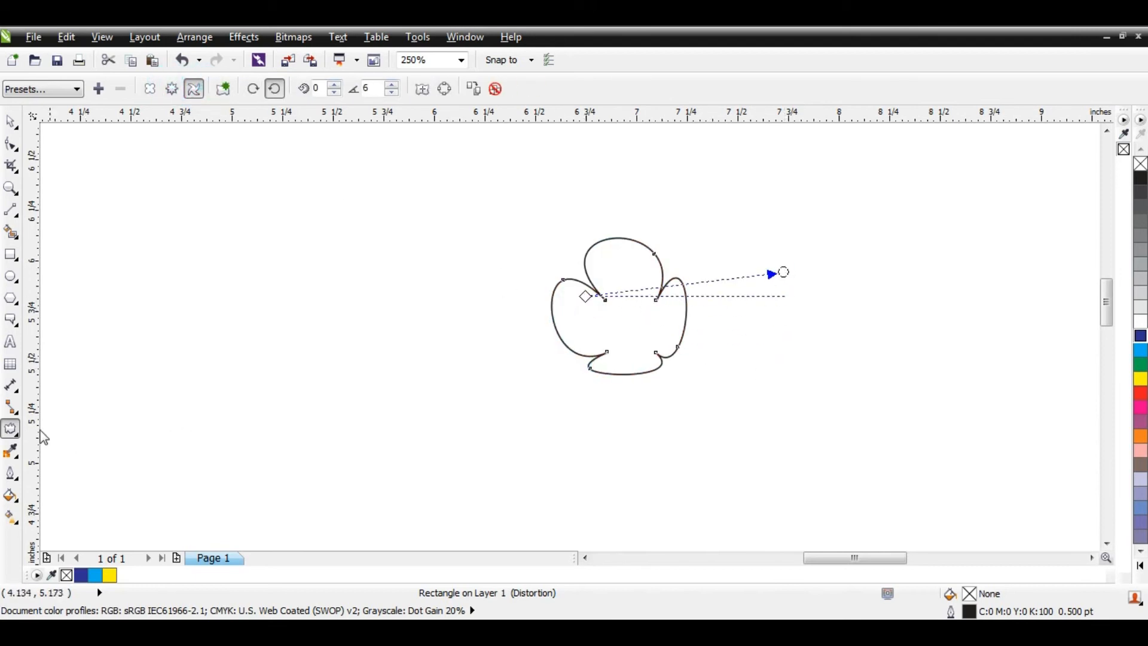
Step: Move the flower shape slightly up and to the right and fill it yellow (C:0 M:0 Y:100 K:0)
{"action": "left_click", "coordinate": [16, 437]}
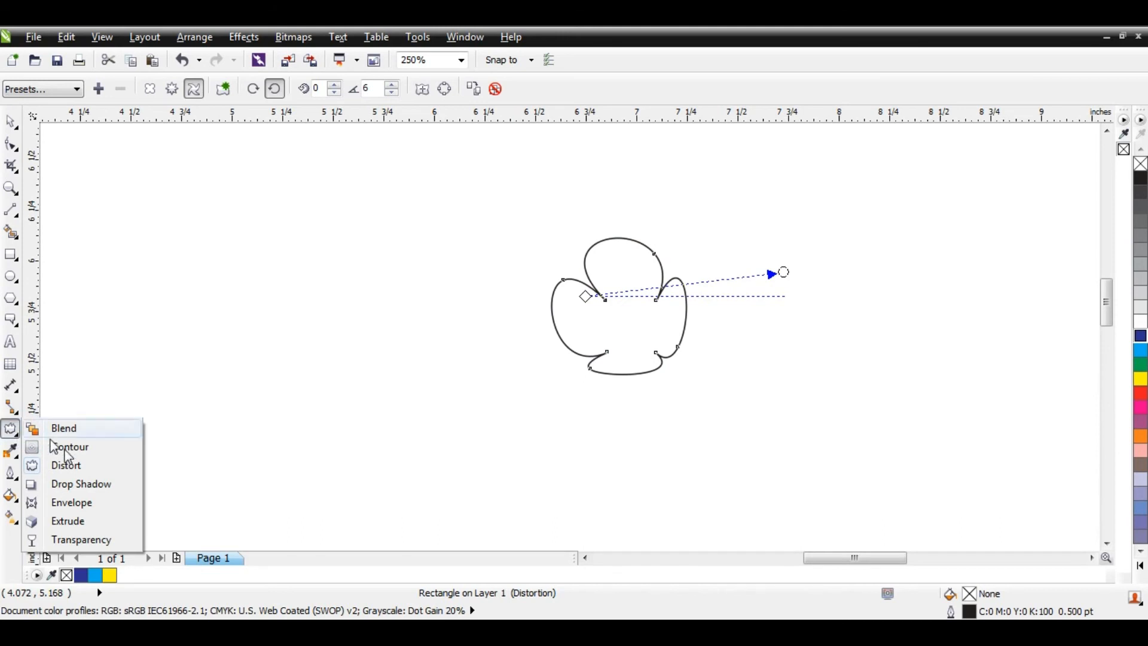
{"action": "left_click", "coordinate": [94, 484]}
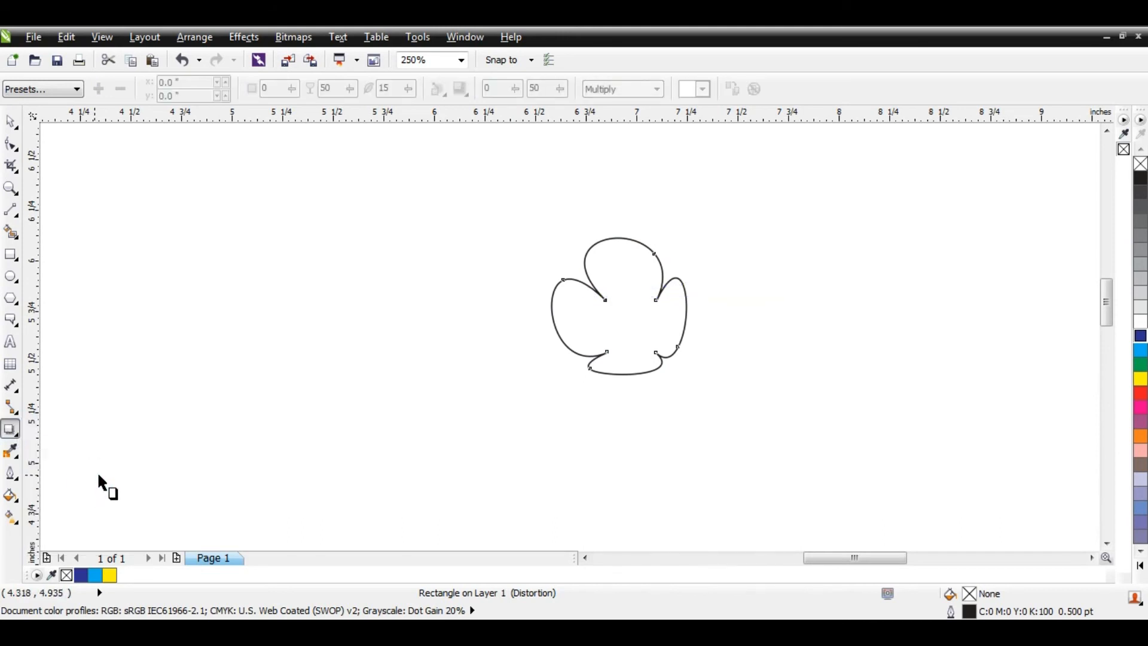
{"action": "left_click", "coordinate": [11, 122]}
{"action": "left_click_drag", "start_coordinate": [625, 302], "coordinate": [634, 279]}
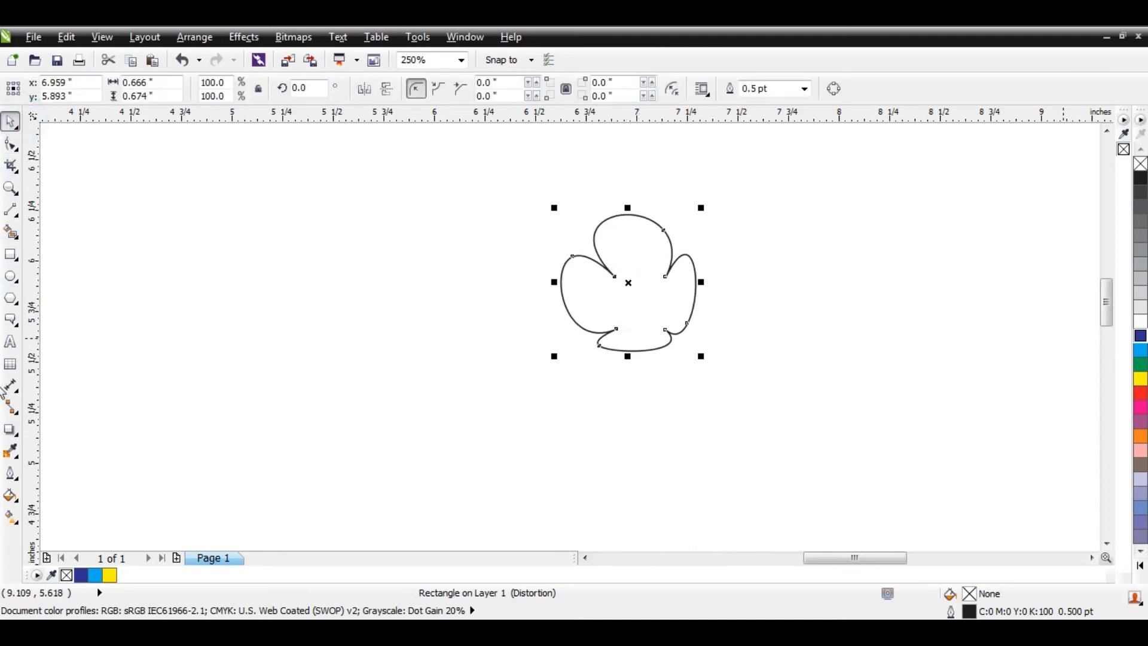
{"action": "left_click", "coordinate": [1143, 380]}
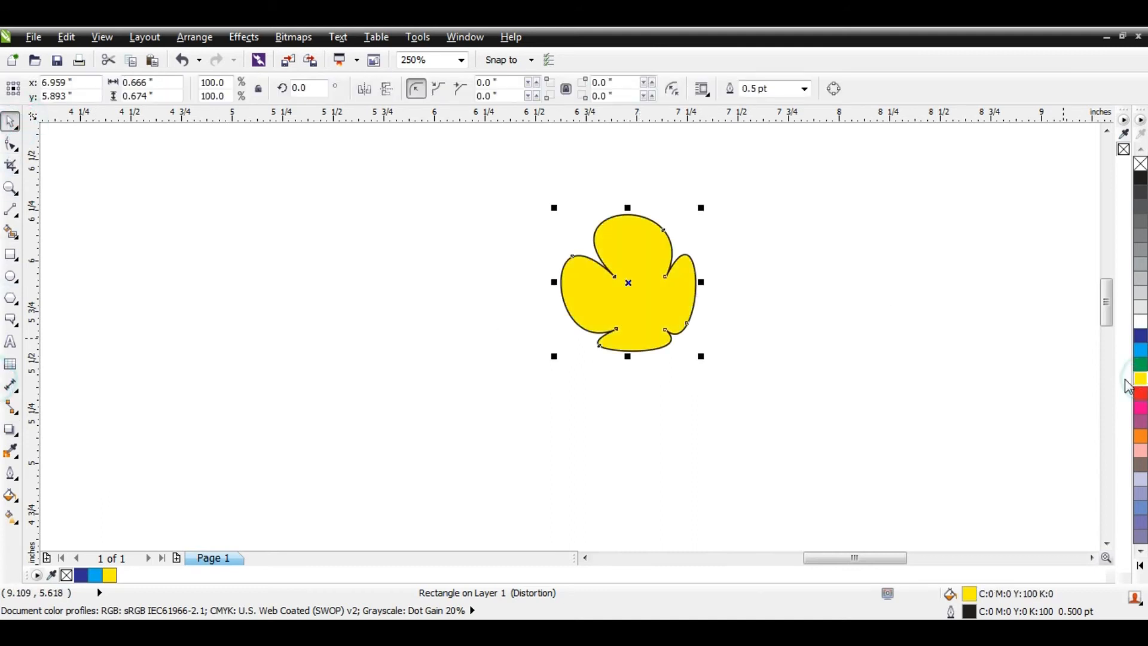
Step: Add a drop shadow below the yellow flower, offset about 0.006 in horizontally and -0.068 in vertically
{"action": "left_click", "coordinate": [12, 436]}
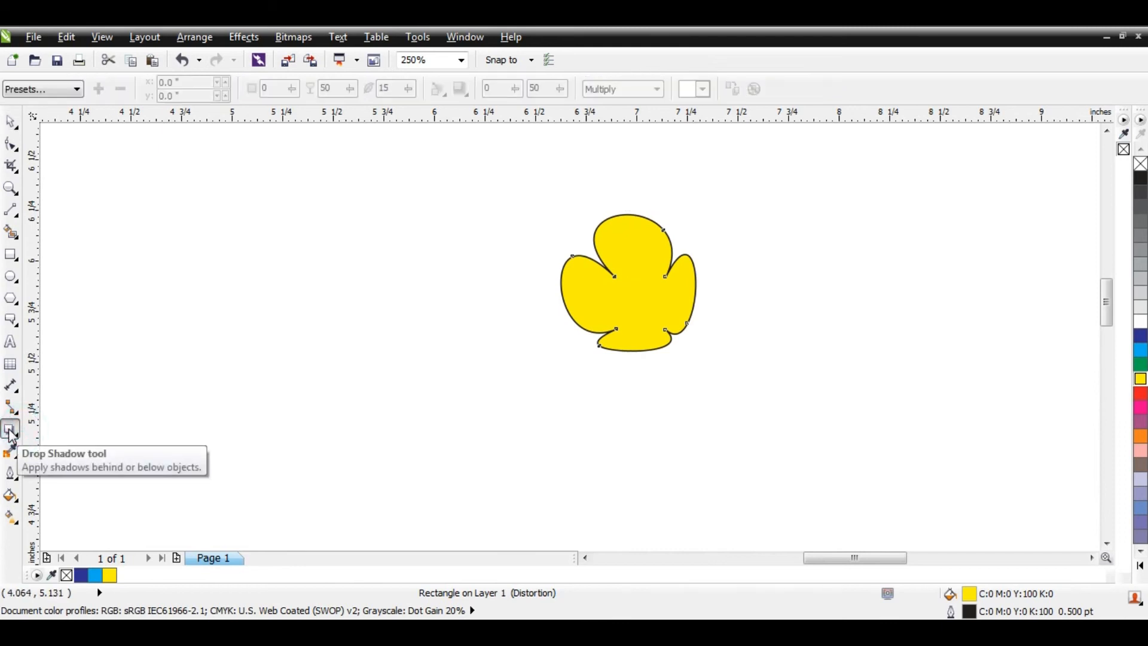
{"action": "mouse_move", "coordinate": [633, 351]}
{"action": "left_mouse_down"}
{"action": "mouse_move", "coordinate": [636, 380]}
{"action": "mouse_move", "coordinate": [635, 364]}
{"action": "left_mouse_up"}
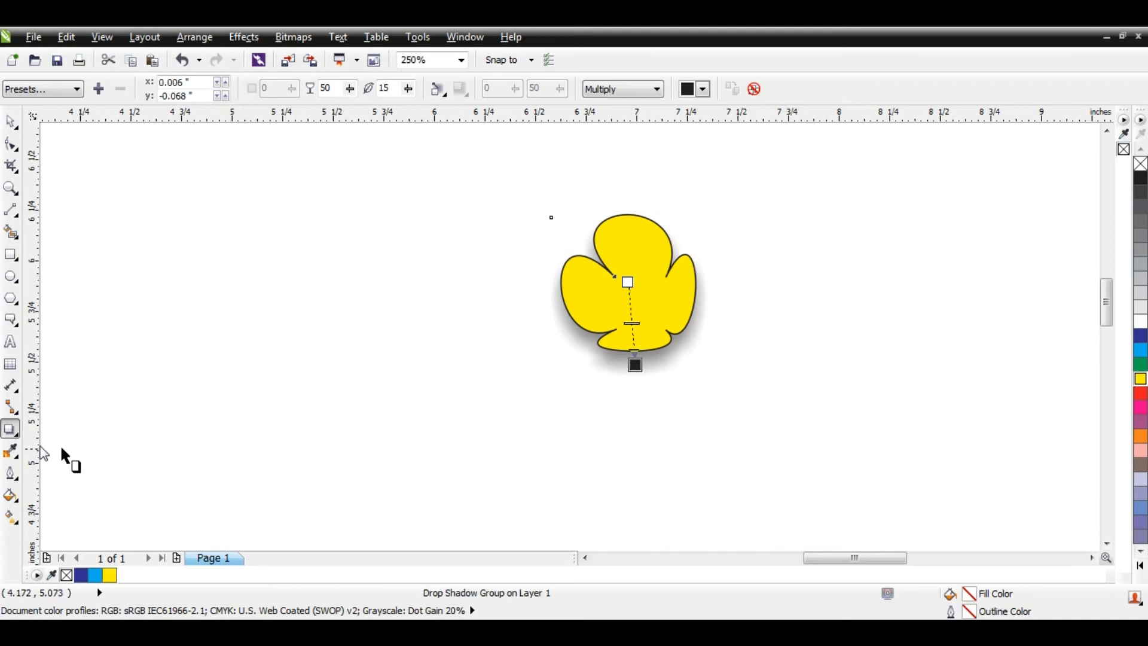
{"action": "left_click", "coordinate": [16, 440]}
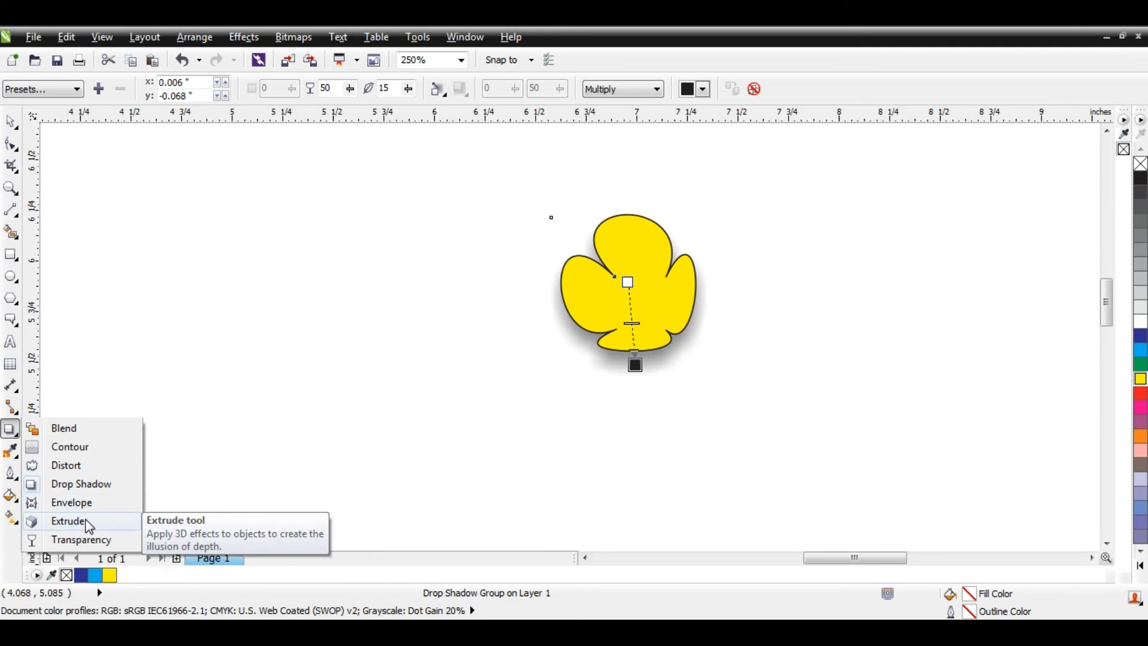
Step: Draw a square about 0.463 in wide beside the flower and fill it cyan (C:100 M:0 Y:0 K:0)
{"action": "left_click", "coordinate": [12, 258]}
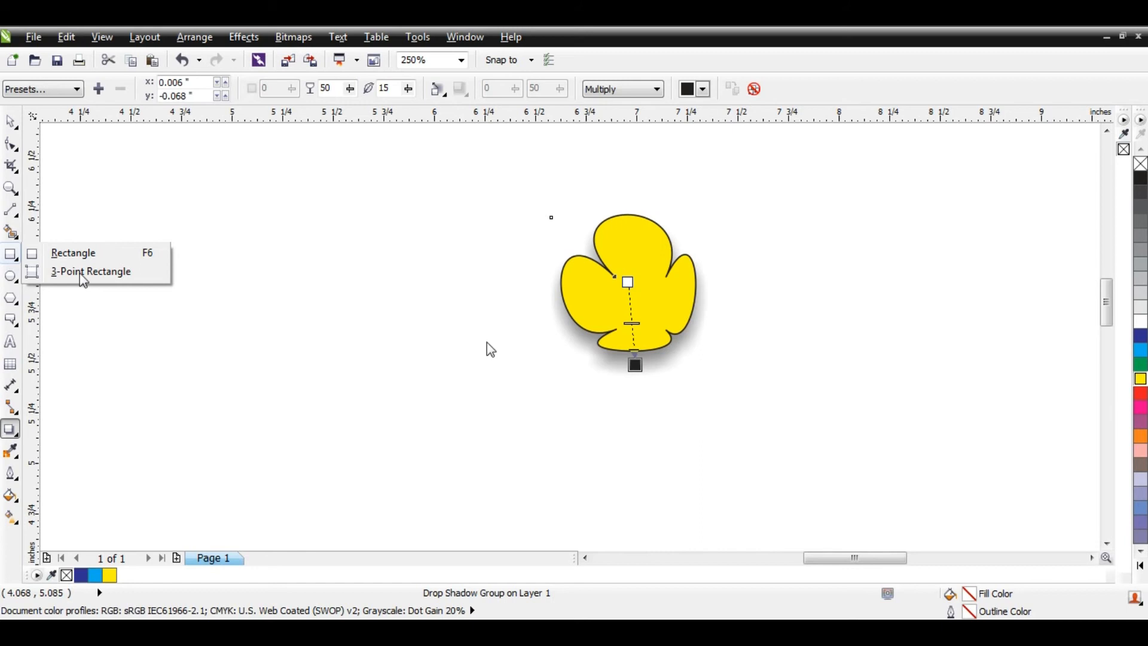
{"action": "key", "text": "F6"}
{"action": "left_click_drag", "start_coordinate": [375, 312], "coordinate": [469, 407]}
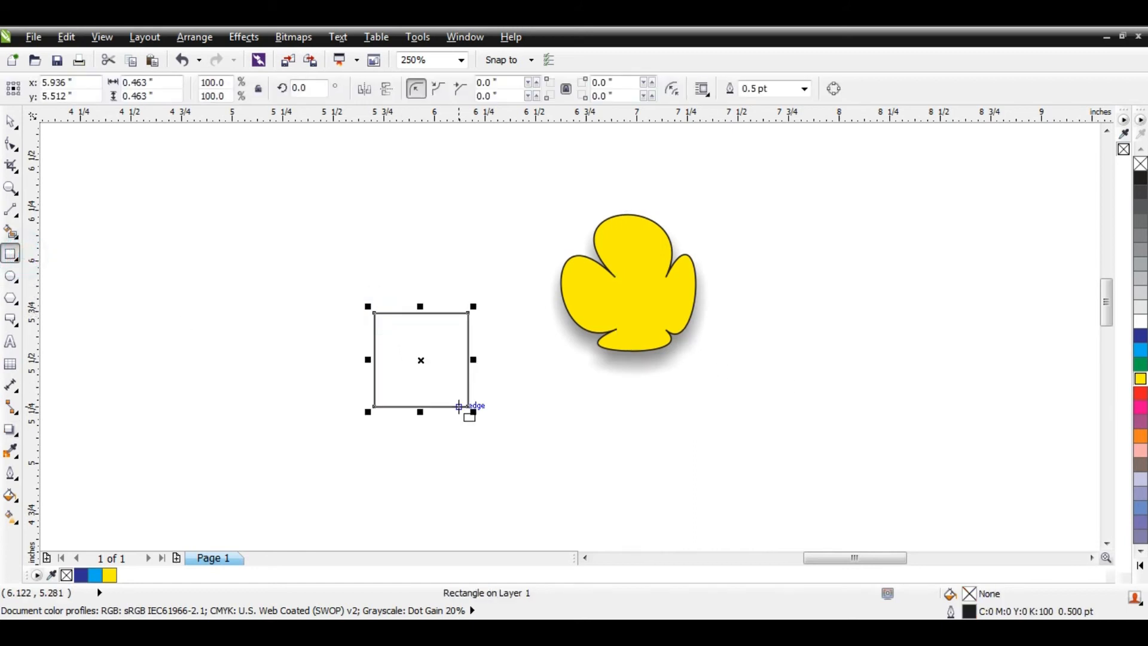
{"action": "left_click", "coordinate": [1138, 351]}
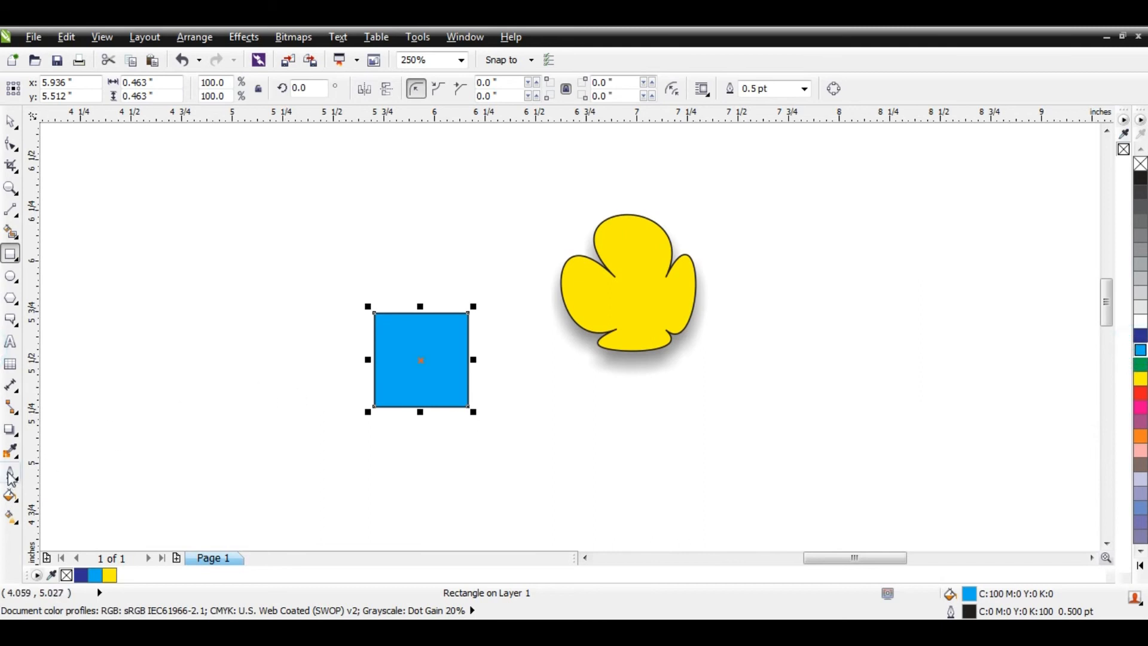
Step: Extrude the cyan square toward its lower right with a depth of 20 and move it up and to the left
{"action": "left_click", "coordinate": [11, 429]}
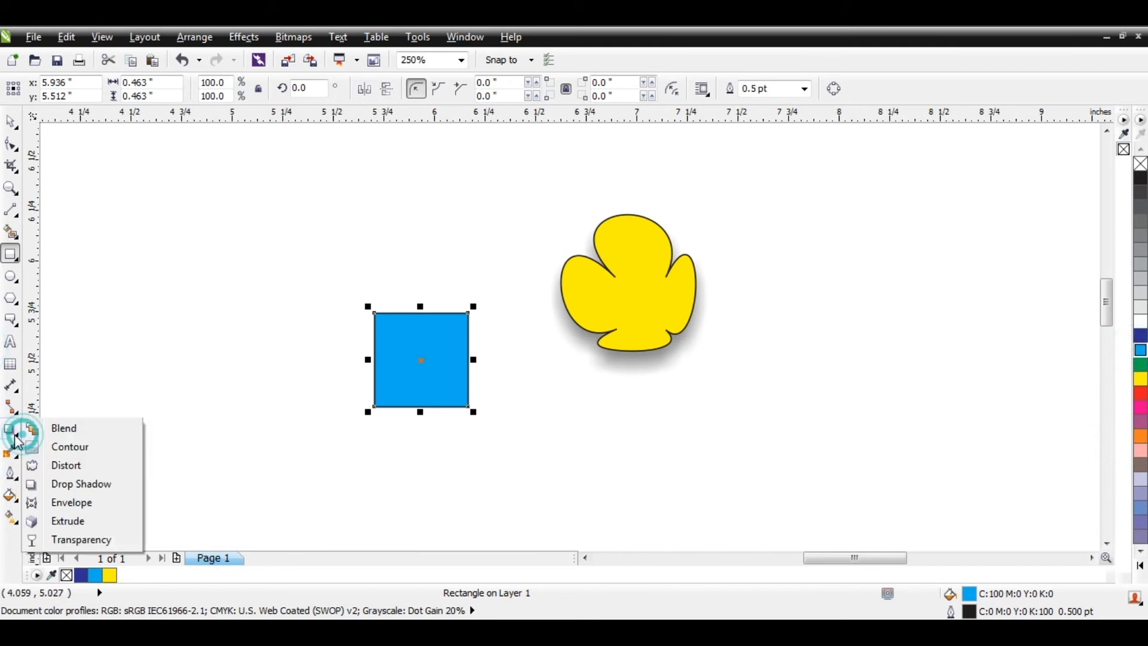
{"action": "left_click", "coordinate": [73, 528]}
{"action": "left_click_drag", "start_coordinate": [423, 366], "coordinate": [535, 407]}
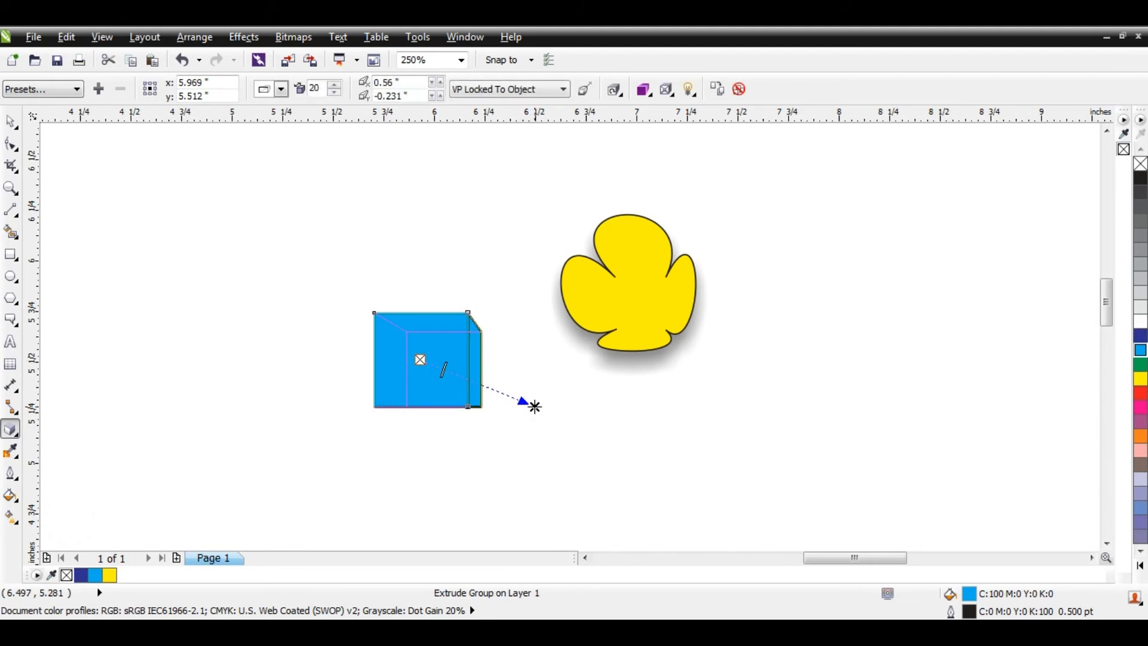
{"action": "key", "text": "space"}
{"action": "left_click", "coordinate": [507, 465]}
{"action": "left_click_drag", "start_coordinate": [457, 365], "coordinate": [405, 296]}
Step: Add the artistic text "Design" in Arial 24 pt below the extruded square
{"action": "left_click", "coordinate": [10, 341]}
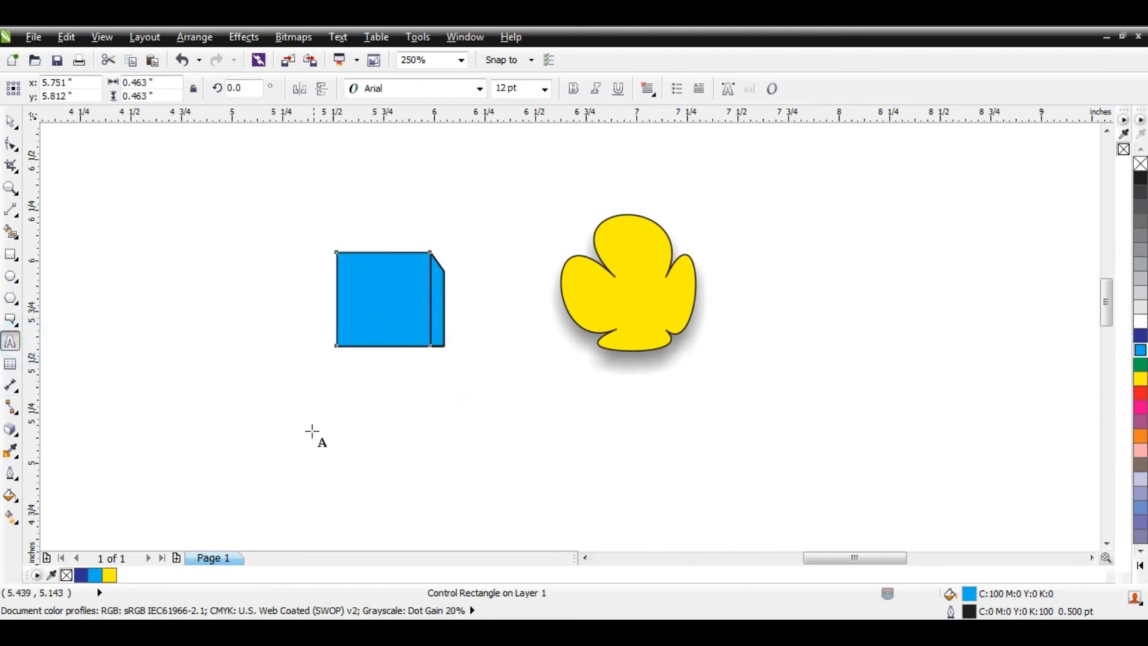
{"action": "left_click", "coordinate": [309, 432]}
{"action": "type", "text": "Design"}
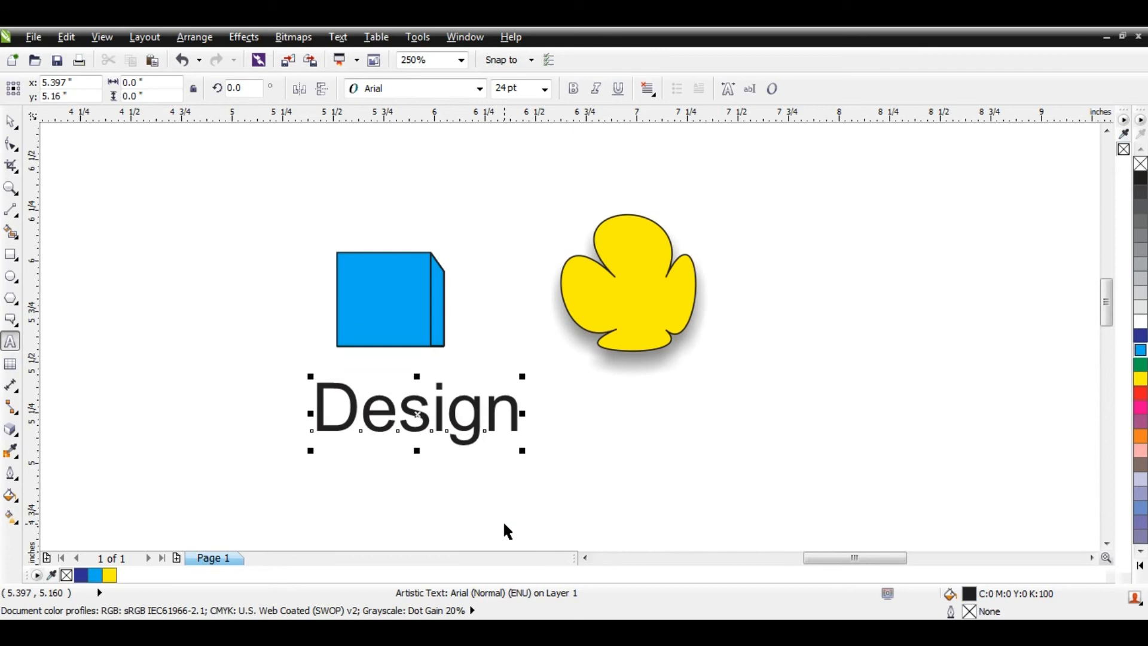
{"action": "key", "text": "ctrl+space"}
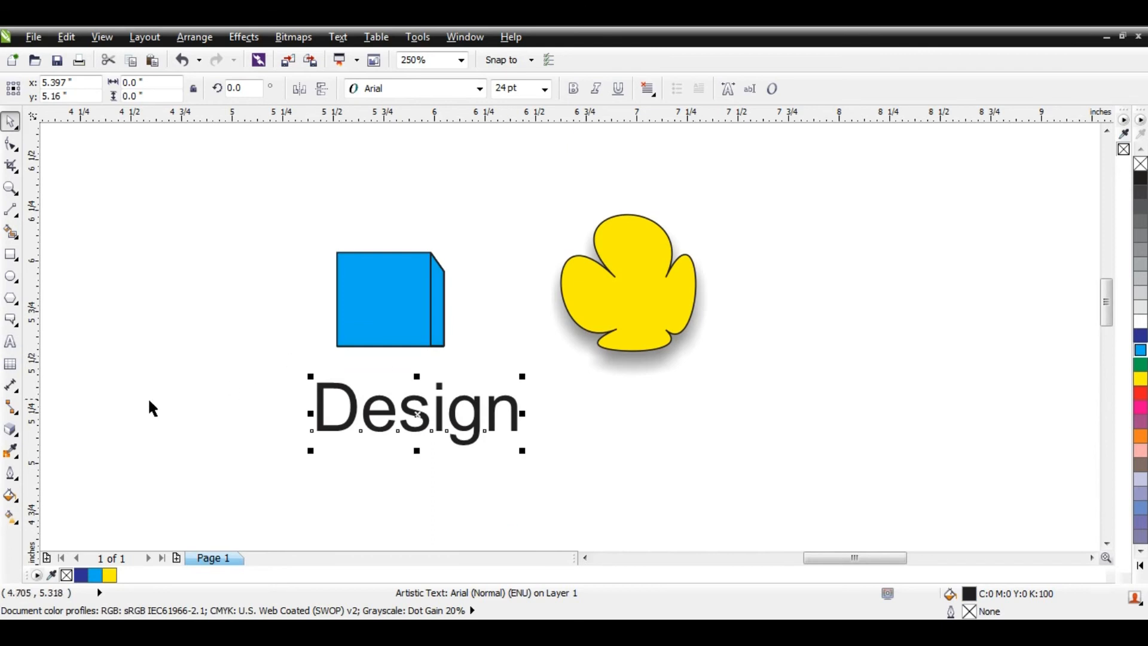
Step: Change the font of the "Design" text to Arial Black and move the text slightly down and to the left
{"action": "left_click", "coordinate": [414, 95]}
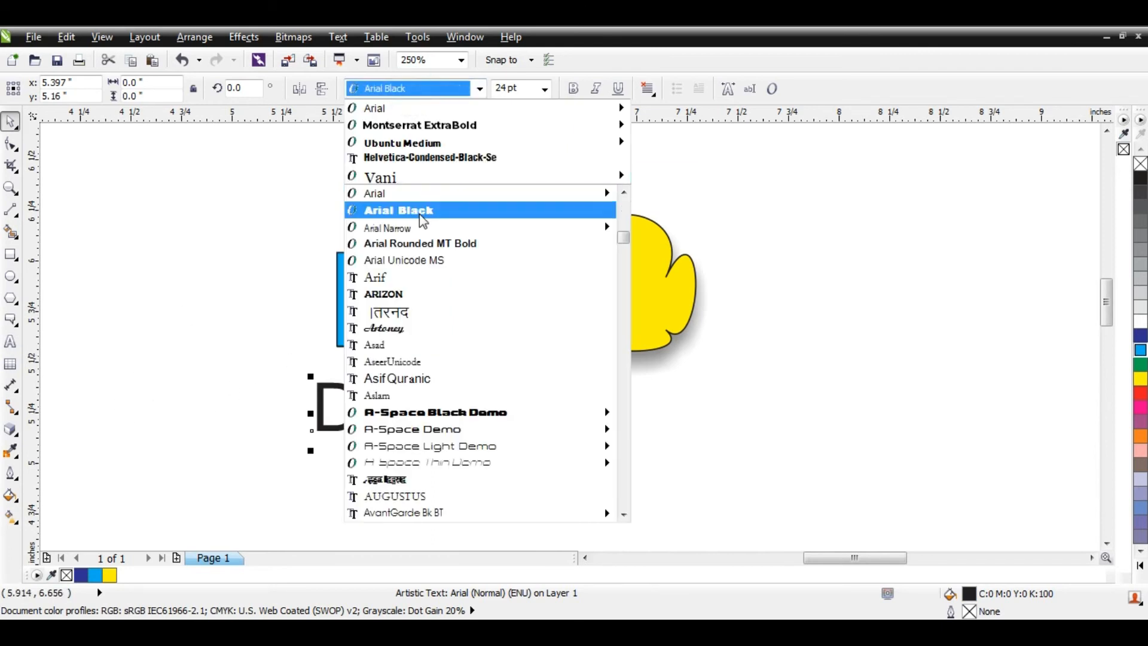
{"action": "left_click", "coordinate": [418, 209]}
{"action": "left_click", "coordinate": [481, 233]}
{"action": "left_click_drag", "start_coordinate": [464, 437], "coordinate": [438, 442]}
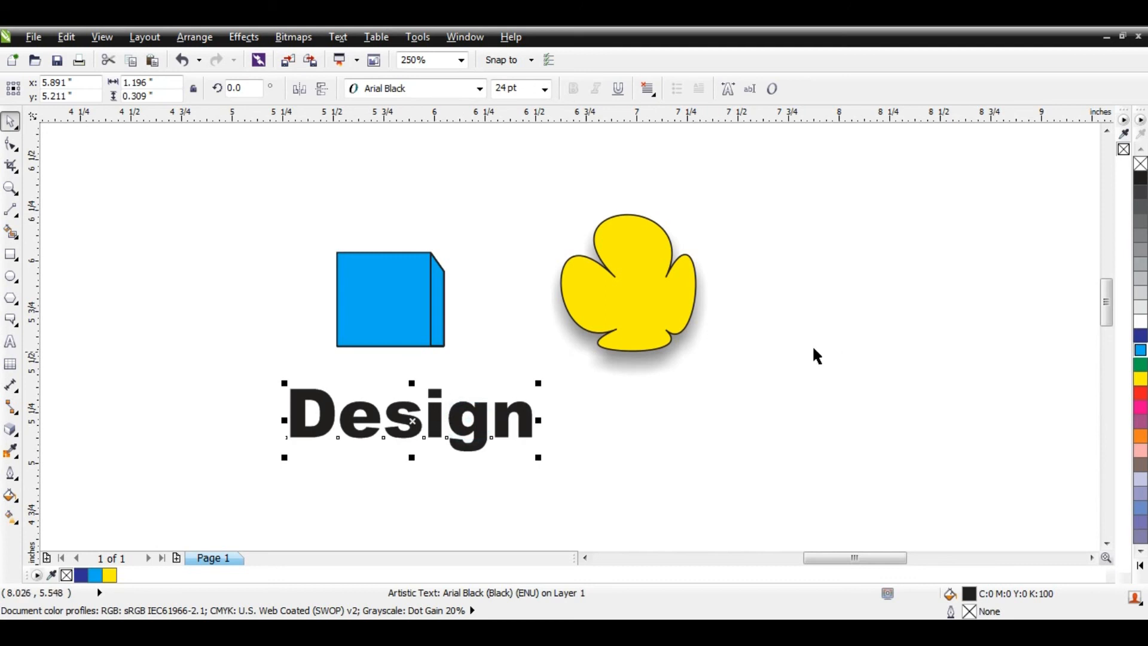
Step: Extrude the "Design" text toward its lower right with a depth of 20 and color the extrusion solid yellow
{"action": "left_click", "coordinate": [16, 429]}
{"action": "left_click_drag", "start_coordinate": [419, 425], "coordinate": [503, 441]}
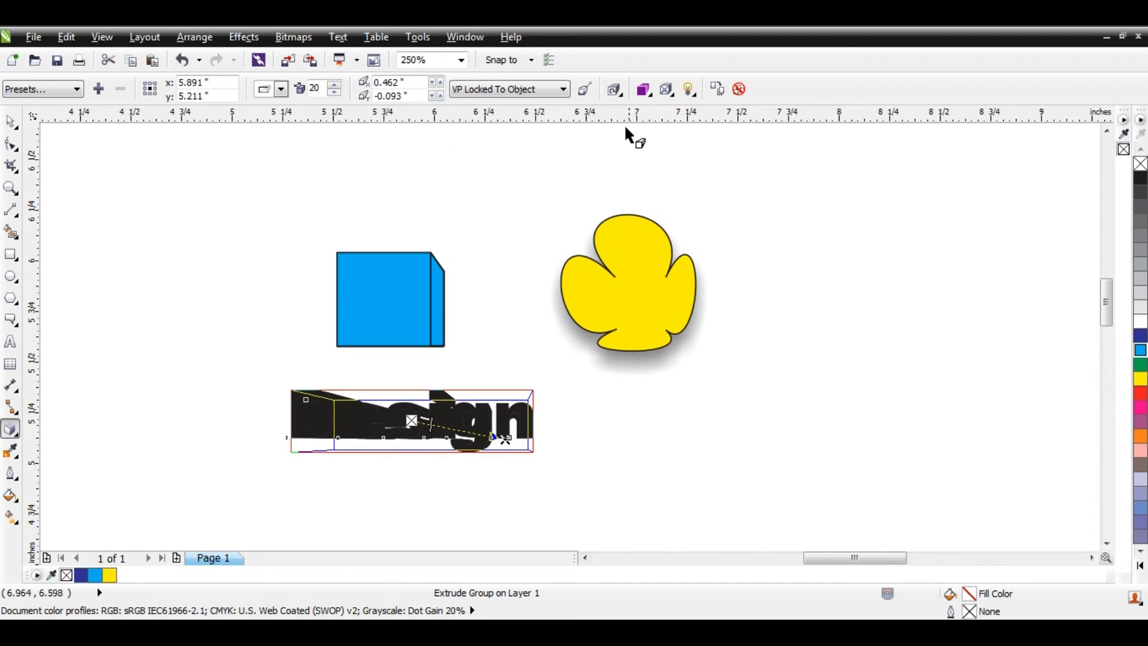
{"action": "left_click", "coordinate": [649, 91]}
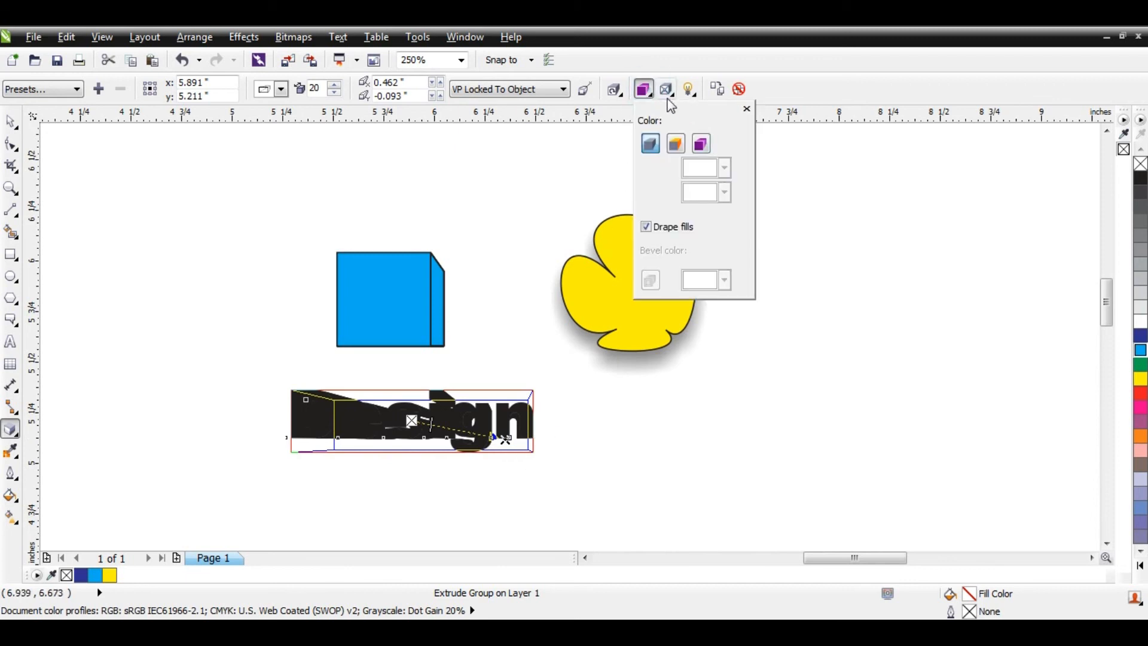
{"action": "left_click", "coordinate": [677, 146]}
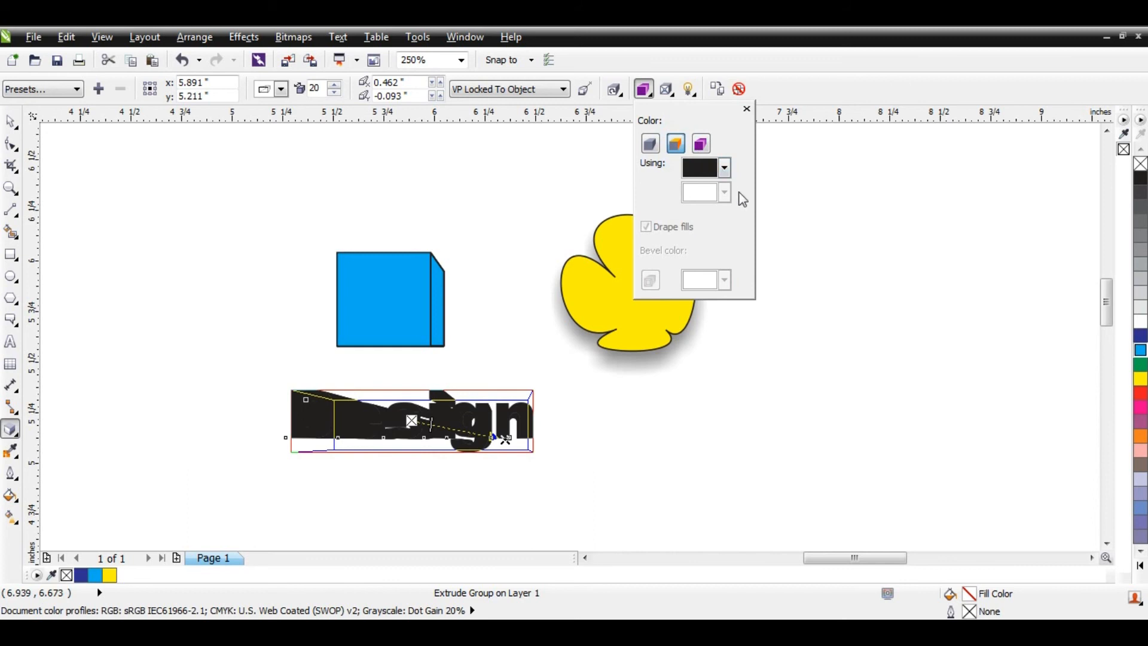
{"action": "left_click", "coordinate": [725, 168]}
{"action": "left_click", "coordinate": [716, 210]}
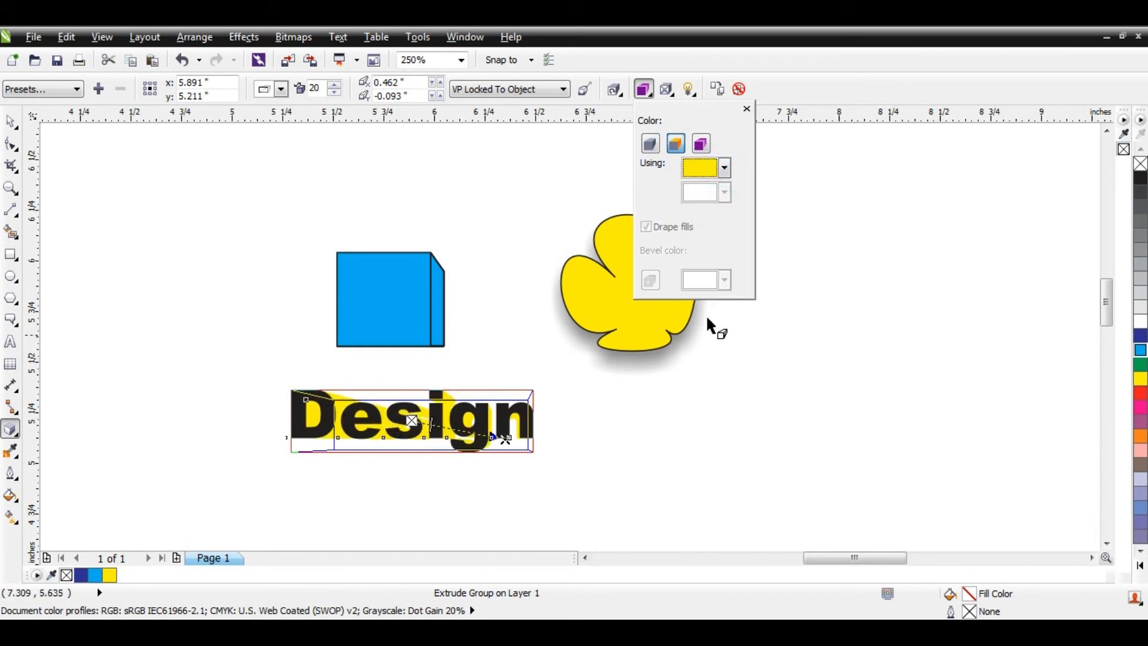
Step: Change the solid color of the "Design" text's extrusion to pale lavender and deselect the text
{"action": "left_click", "coordinate": [726, 167]}
{"action": "left_click", "coordinate": [730, 199]}
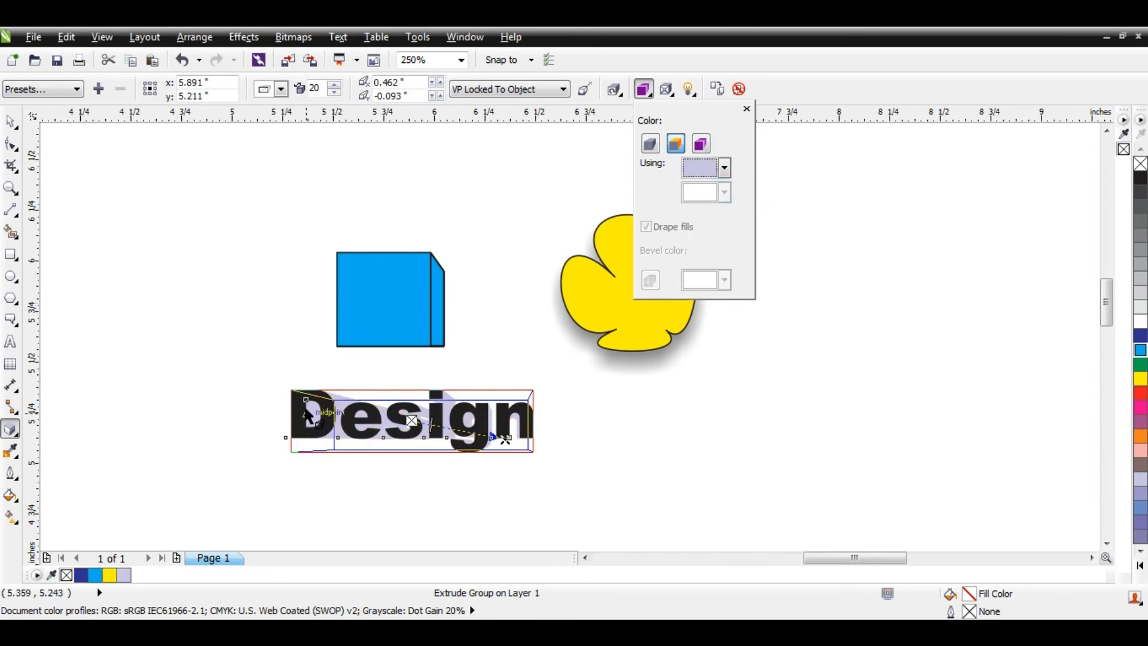
{"action": "left_click", "coordinate": [761, 400]}
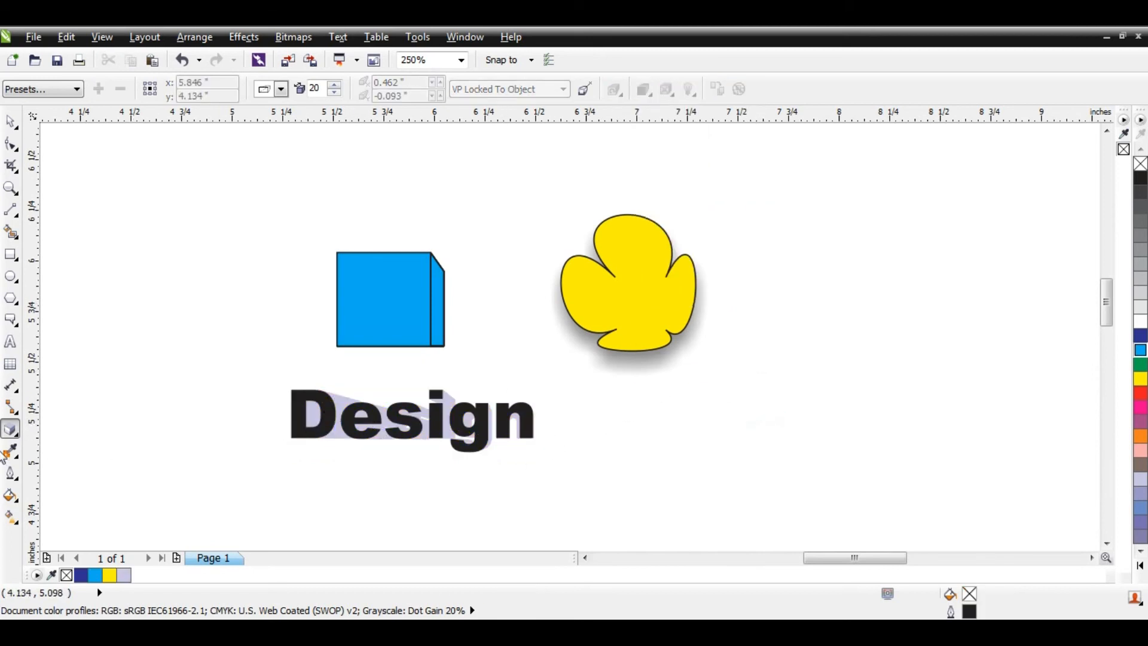
Step: Activate the Transparency tool on the extruded text, and delete the extruded square, the flower and the text together
{"action": "left_click", "coordinate": [22, 434]}
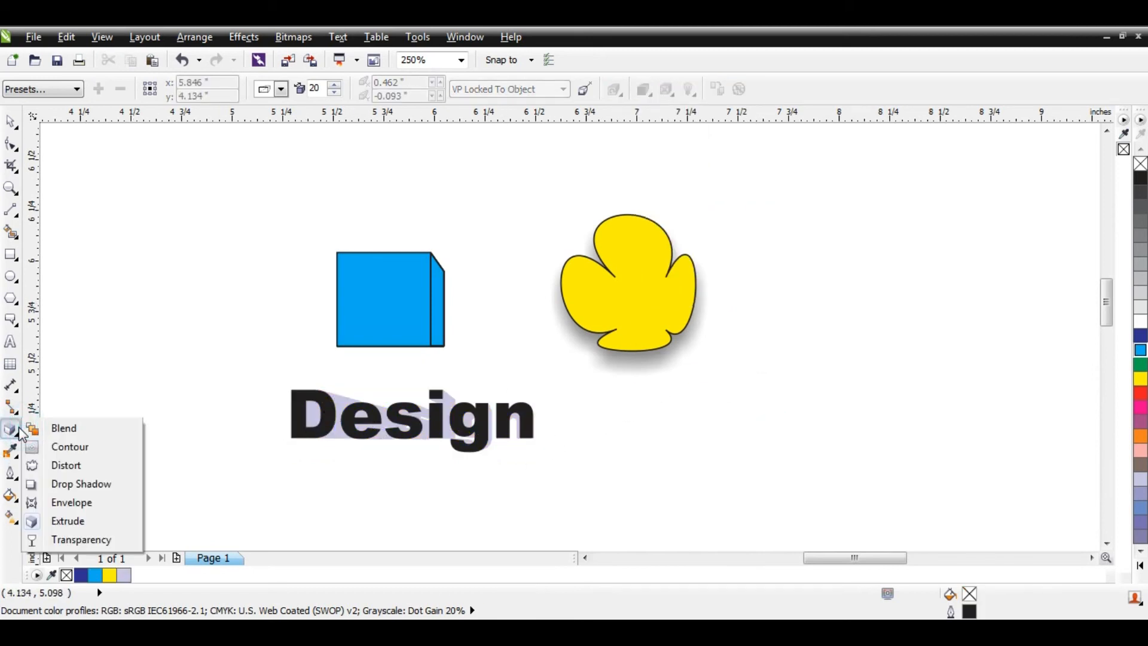
{"action": "left_click", "coordinate": [82, 540]}
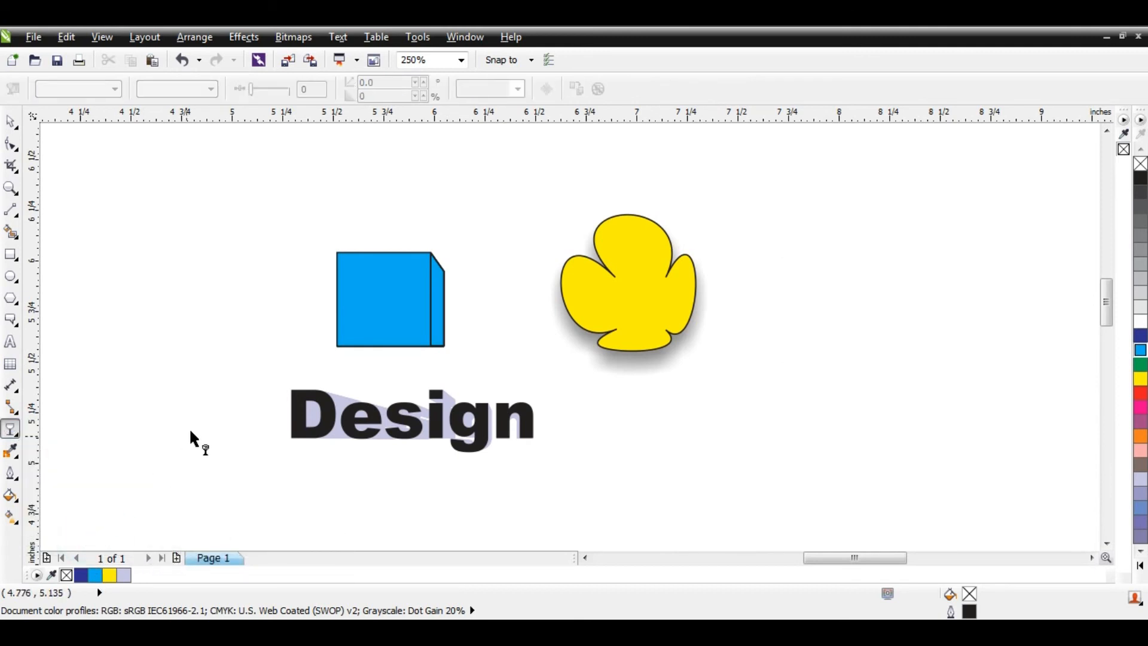
{"action": "left_click", "coordinate": [296, 413]}
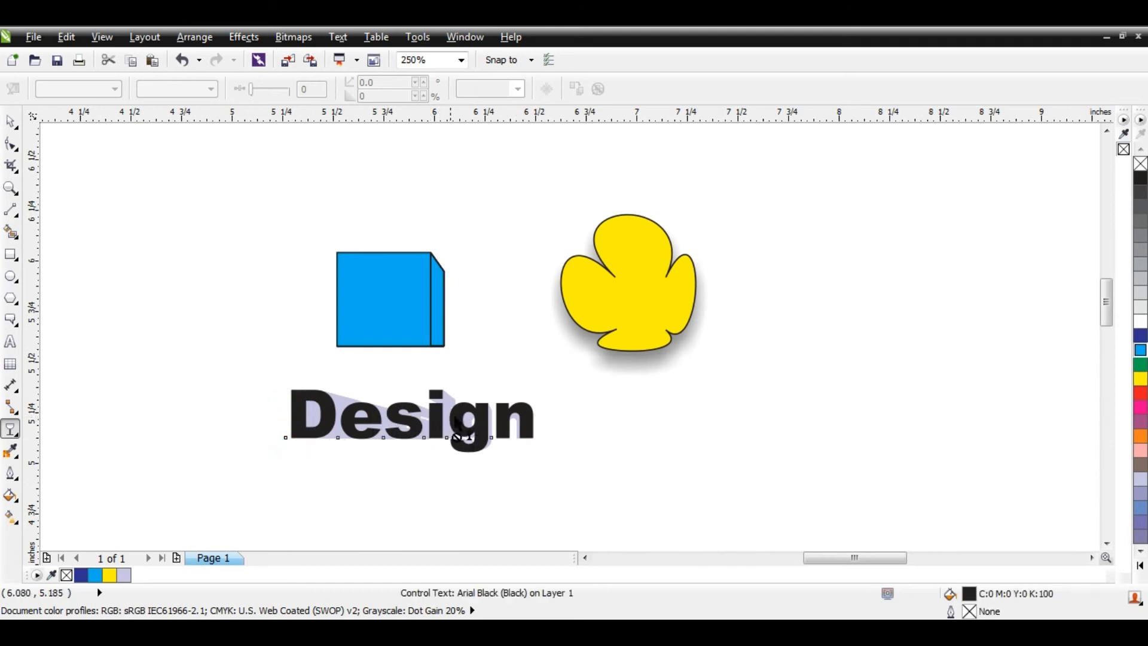
{"action": "key", "text": "space"}
{"action": "left_click_drag", "start_coordinate": [159, 138], "coordinate": [817, 480]}
{"action": "key", "text": "Delete"}
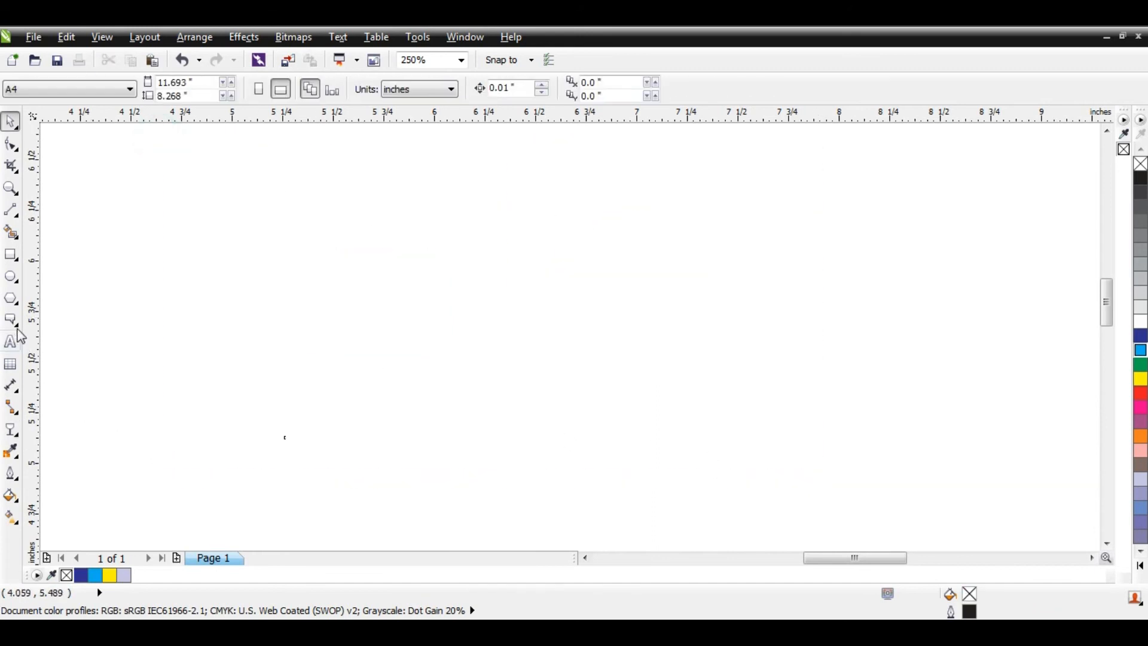
Step: Draw a square about 0.992 in wide near the page center and fill it green (C:100 M:0 Y:100 K:0)
{"action": "left_click", "coordinate": [11, 254]}
{"action": "left_click_drag", "start_coordinate": [498, 279], "coordinate": [562, 347]}
{"action": "left_click_drag", "start_coordinate": [604, 381], "coordinate": [701, 446]}
{"action": "left_click", "coordinate": [1141, 364]}
{"action": "key", "text": "space"}
{"action": "left_click_drag", "start_coordinate": [618, 392], "coordinate": [533, 358]}
Step: Apply a linear transparency at 90 degrees fading upward from the square's lower edge, and refill the square blue (C:100 M:100 Y:0 K:0)
{"action": "left_click", "coordinate": [12, 430]}
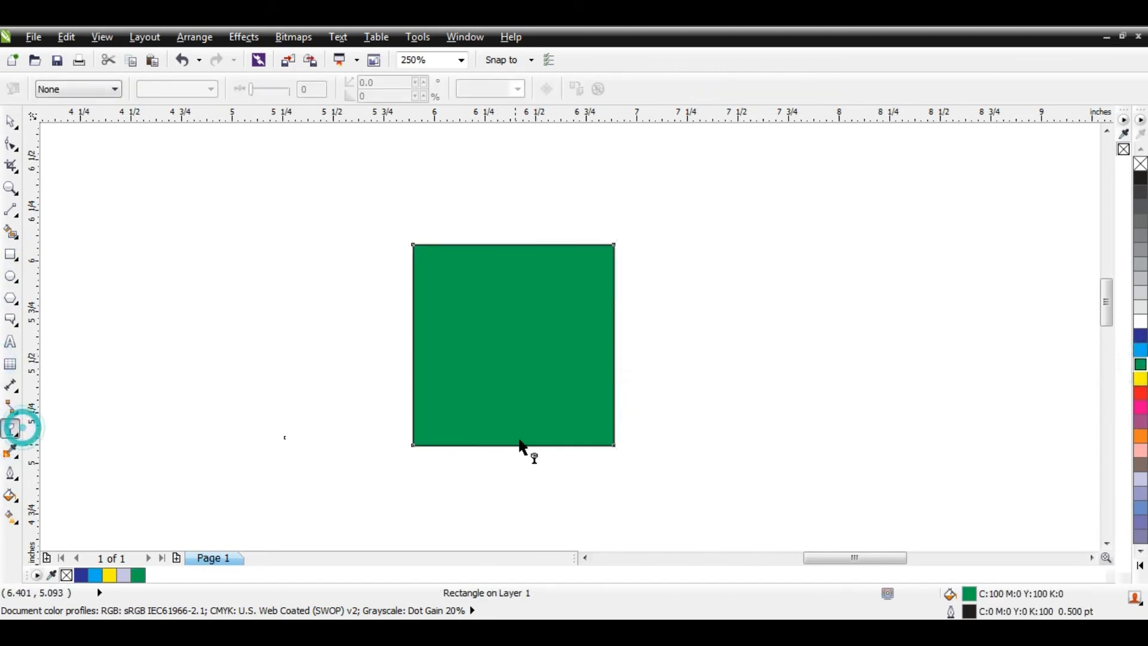
{"action": "left_click_drag", "start_coordinate": [505, 444], "coordinate": [506, 274]}
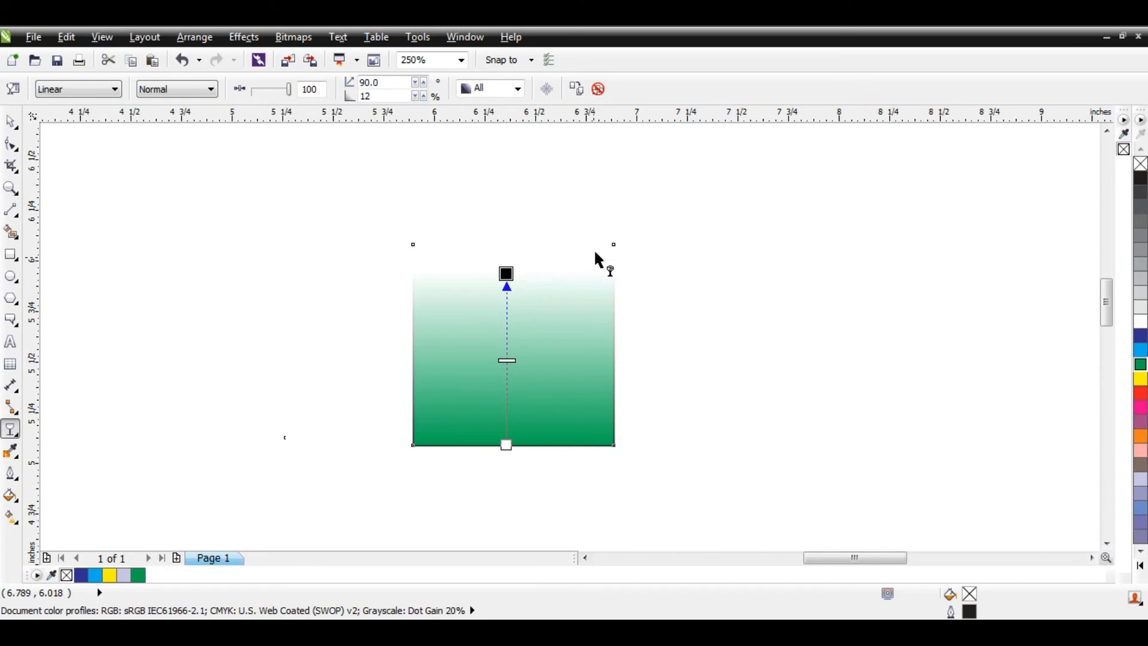
{"action": "left_click_drag", "start_coordinate": [506, 365], "coordinate": [506, 372]}
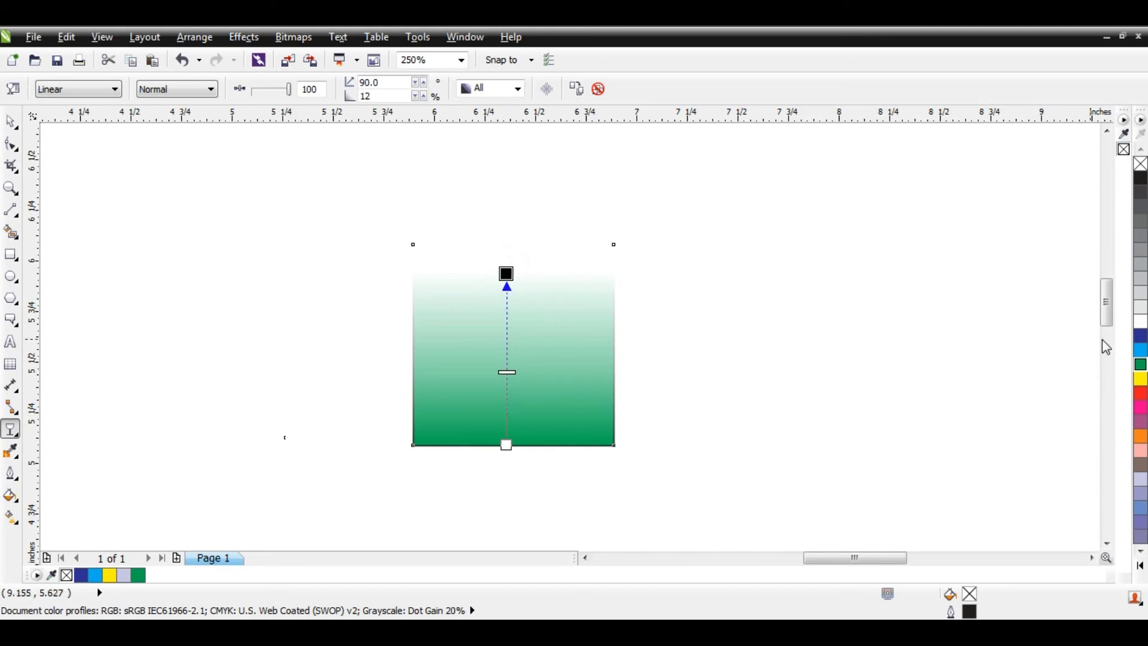
{"action": "left_click", "coordinate": [1141, 338]}
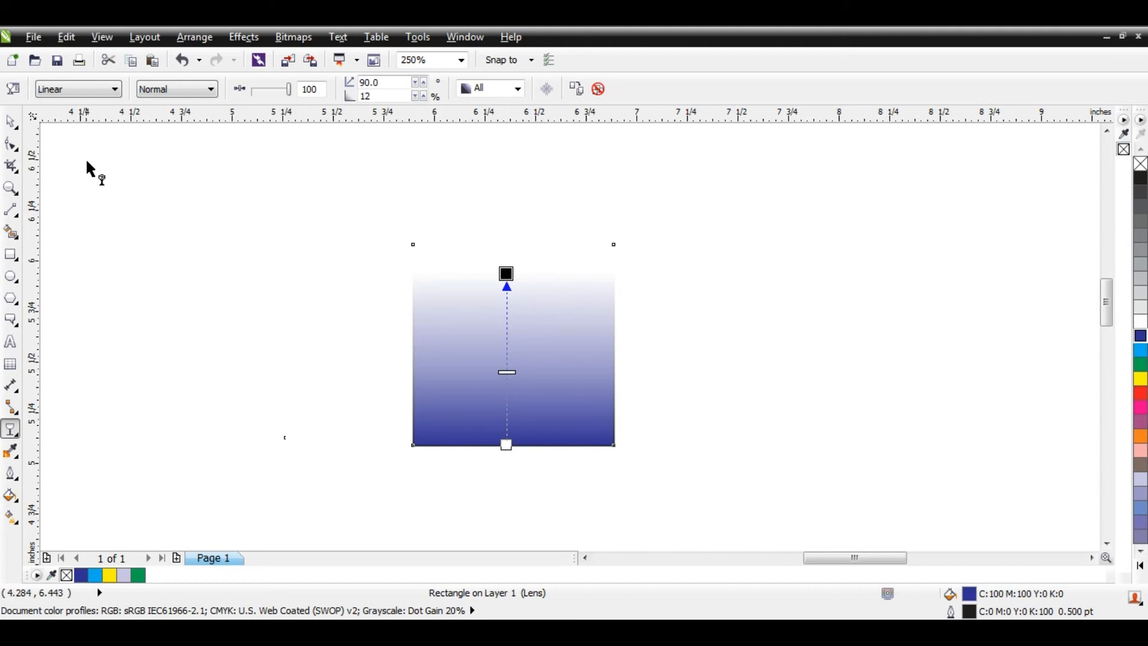
Step: Switch the blue square to a Uniform transparency and set its starting transparency to 70
{"action": "left_click", "coordinate": [82, 96]}
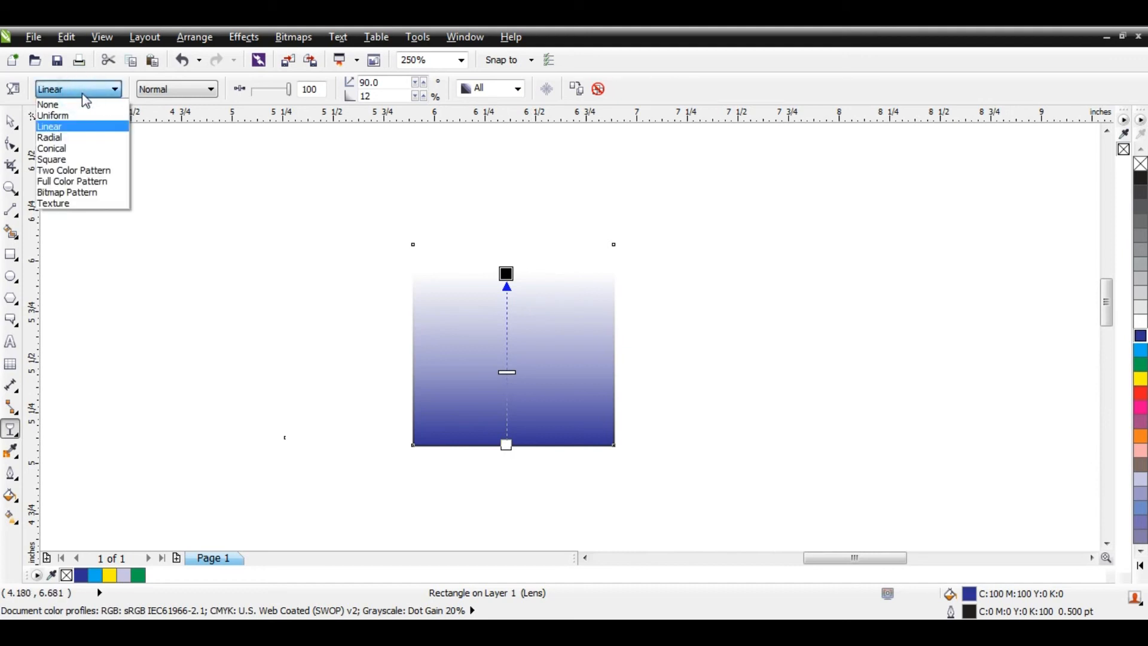
{"action": "left_click", "coordinate": [84, 116]}
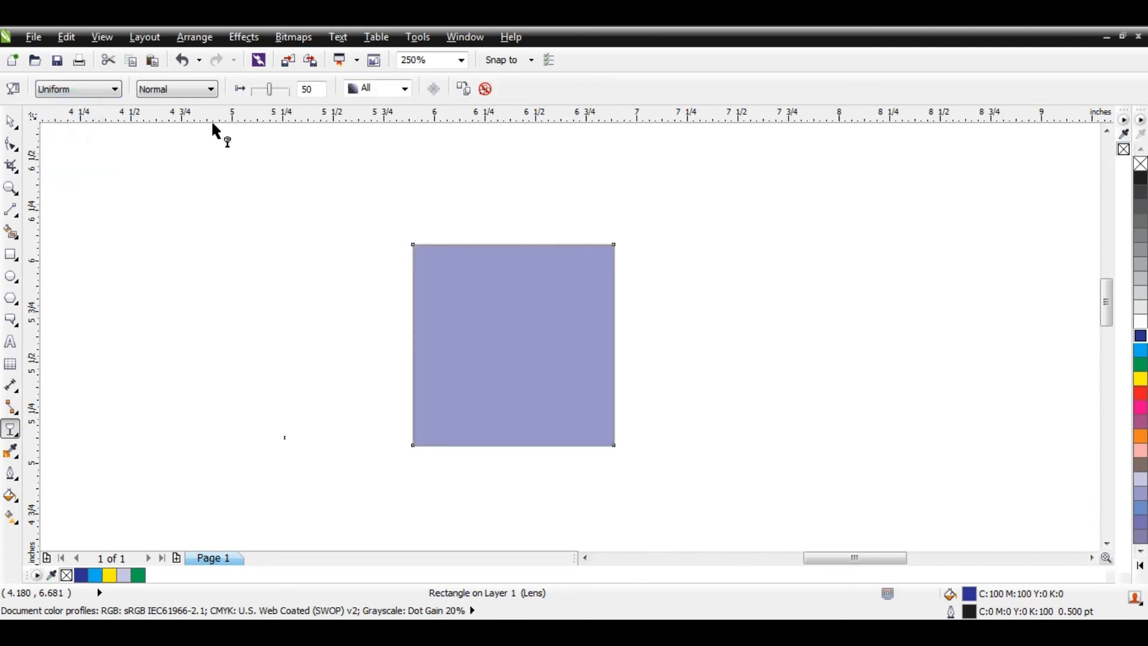
{"action": "left_click", "coordinate": [281, 94]}
{"action": "type", "text": "7"}
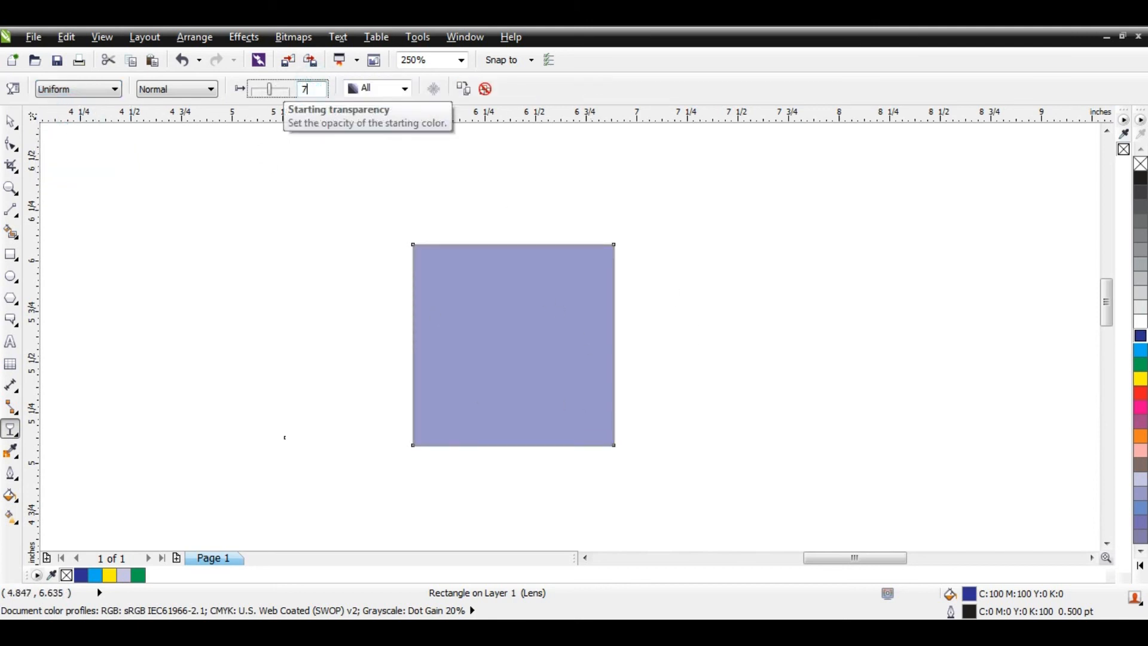
{"action": "type", "text": "0"}
{"action": "key", "text": "Return"}
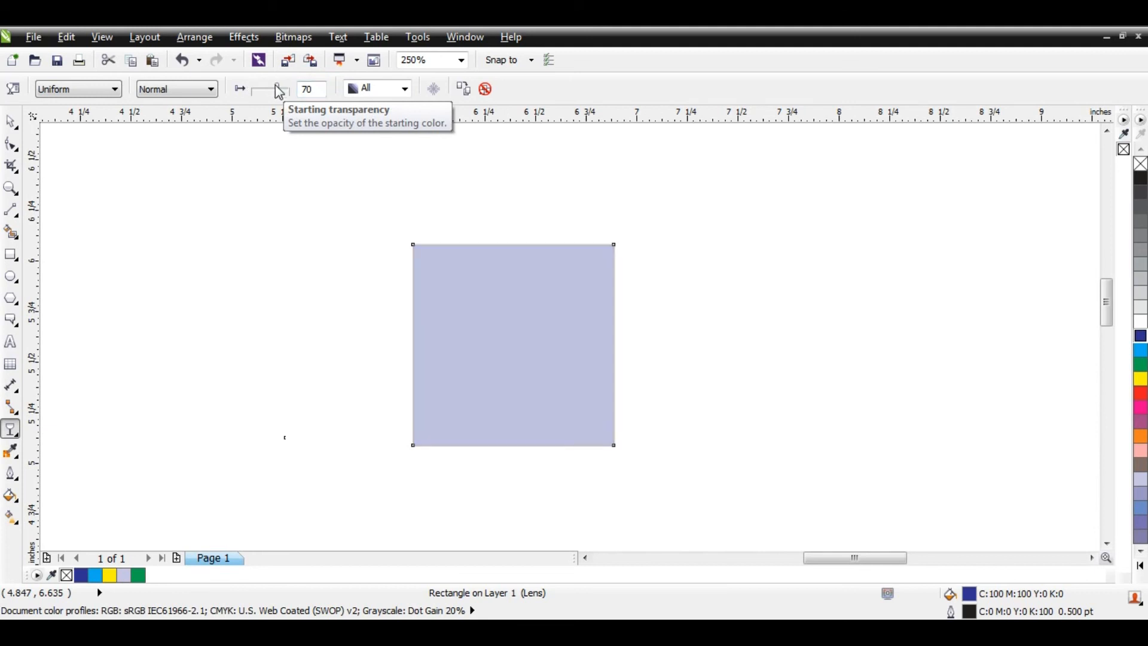
Step: Try the Linear, Radial and Conical transparency types on the blue square
{"action": "left_click", "coordinate": [83, 90]}
{"action": "left_click", "coordinate": [74, 128]}
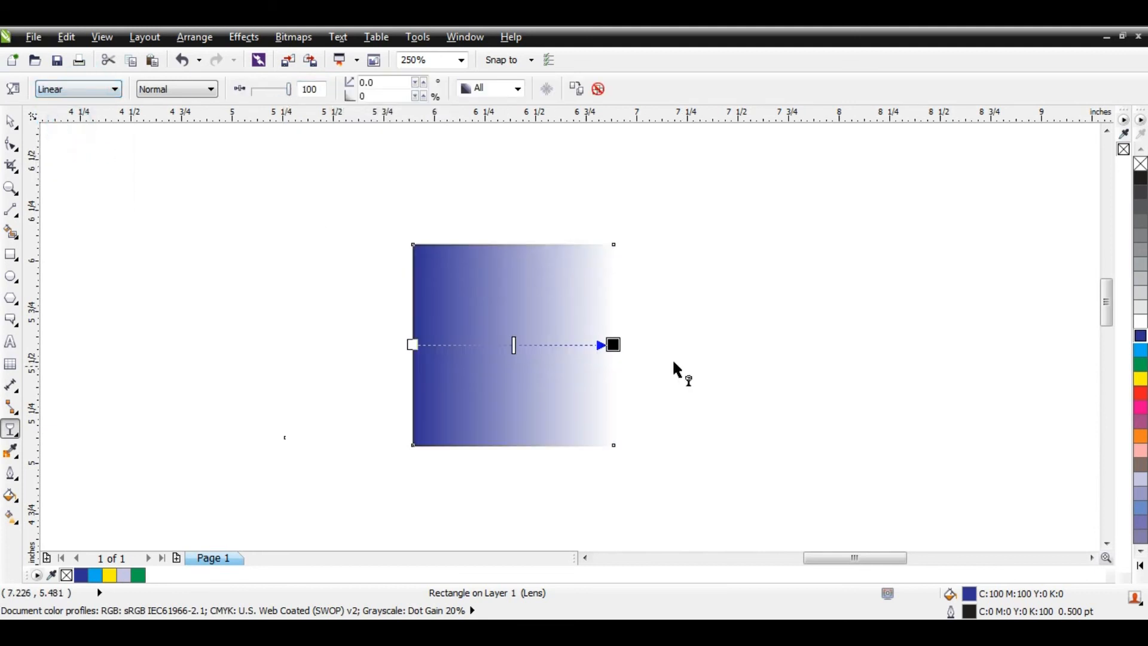
{"action": "left_click", "coordinate": [88, 89]}
{"action": "left_click", "coordinate": [69, 138]}
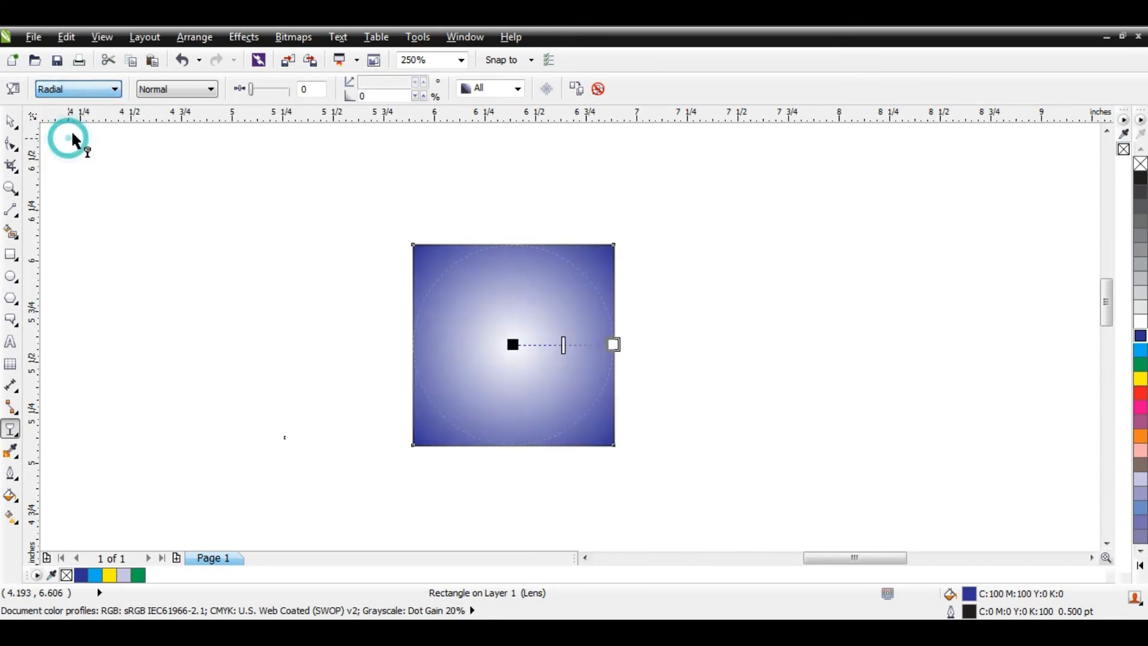
{"action": "left_click", "coordinate": [84, 95]}
{"action": "left_click", "coordinate": [60, 148]}
Step: Apply the Square transparency type to the blue square, trying the Two Color Pattern type before returning to Square
{"action": "left_click", "coordinate": [83, 89]}
{"action": "left_click", "coordinate": [74, 159]}
{"action": "left_click", "coordinate": [86, 89]}
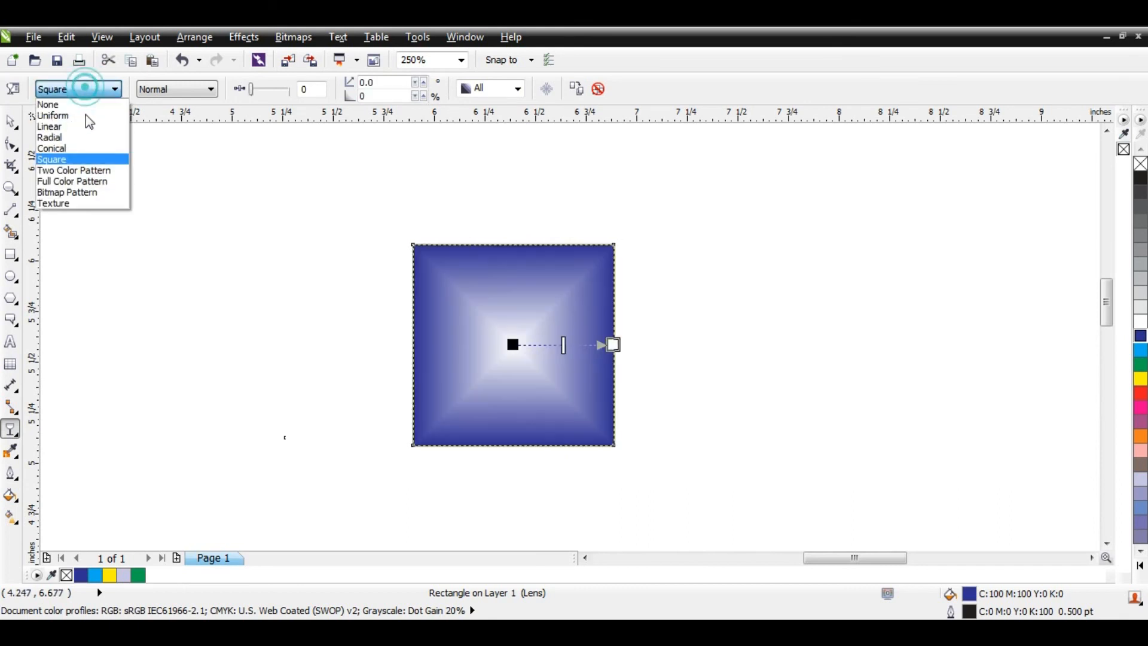
{"action": "left_click", "coordinate": [73, 170]}
{"action": "left_click", "coordinate": [87, 90]}
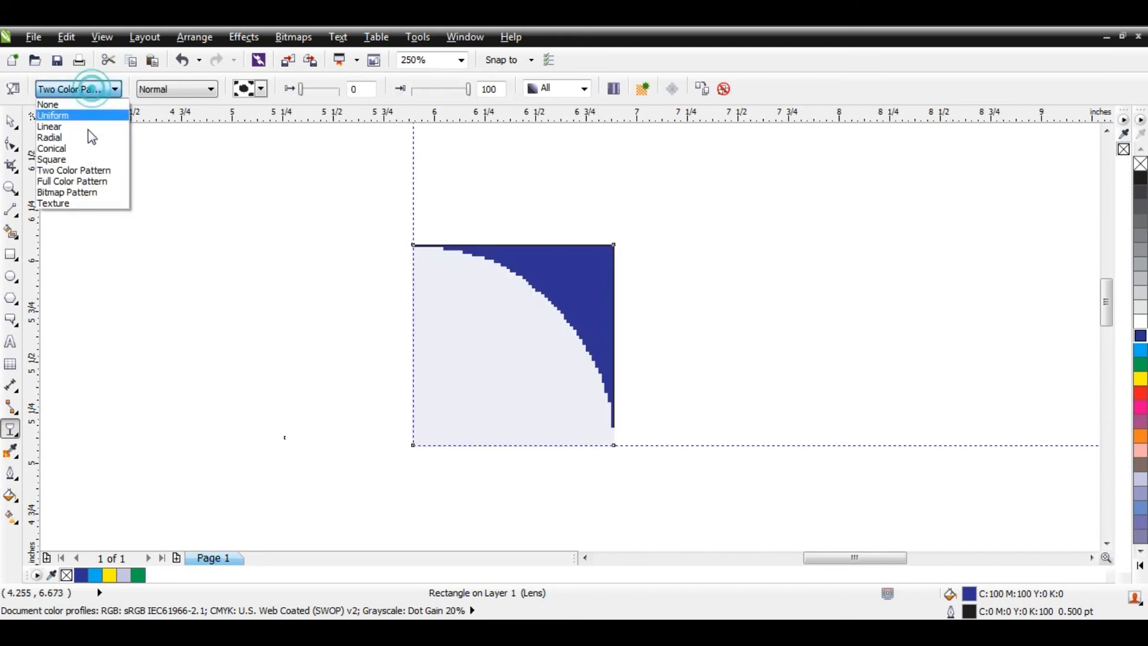
{"action": "left_click", "coordinate": [77, 159]}
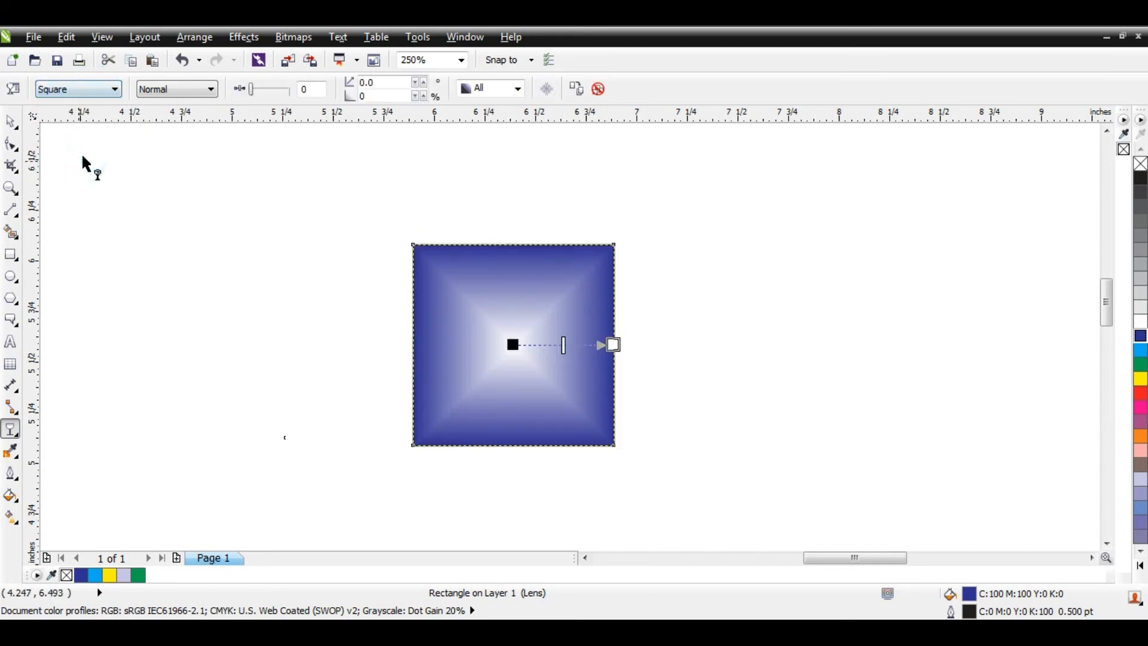
Step: Draw a rectangle about 0.613 by 0.642 in to the left of the blue square and fill it cyan (C:100 M:0 Y:0 K:0)
{"action": "left_click", "coordinate": [17, 458]}
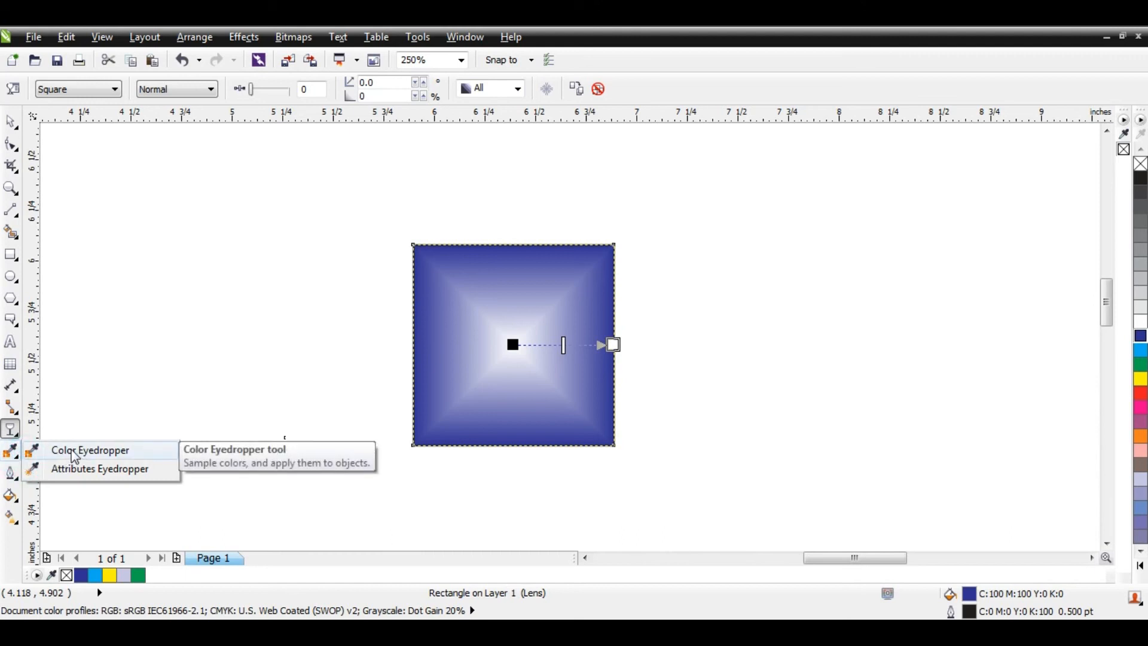
{"action": "left_click", "coordinate": [17, 260]}
{"action": "left_click", "coordinate": [66, 251]}
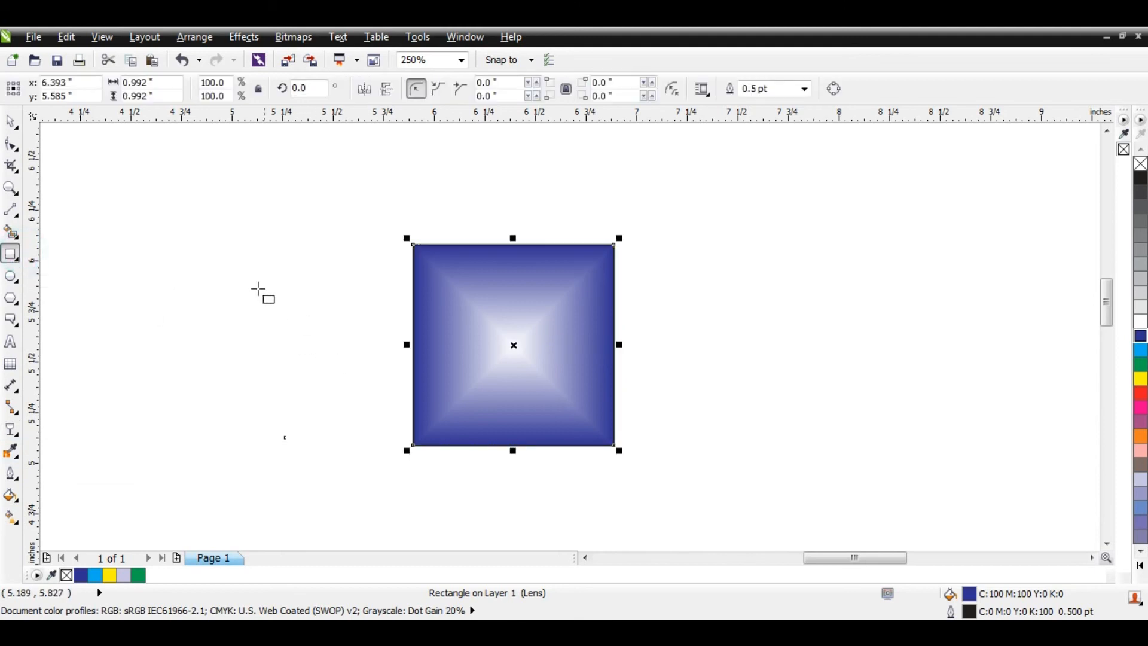
{"action": "left_click_drag", "start_coordinate": [209, 236], "coordinate": [335, 367]}
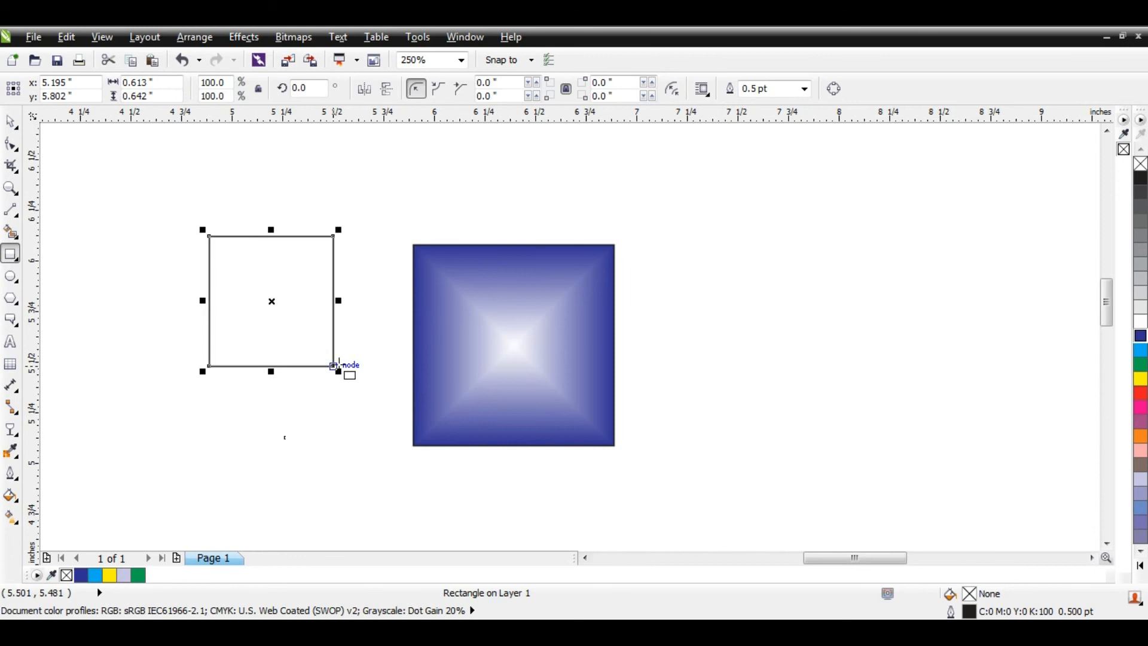
{"action": "key", "text": "space"}
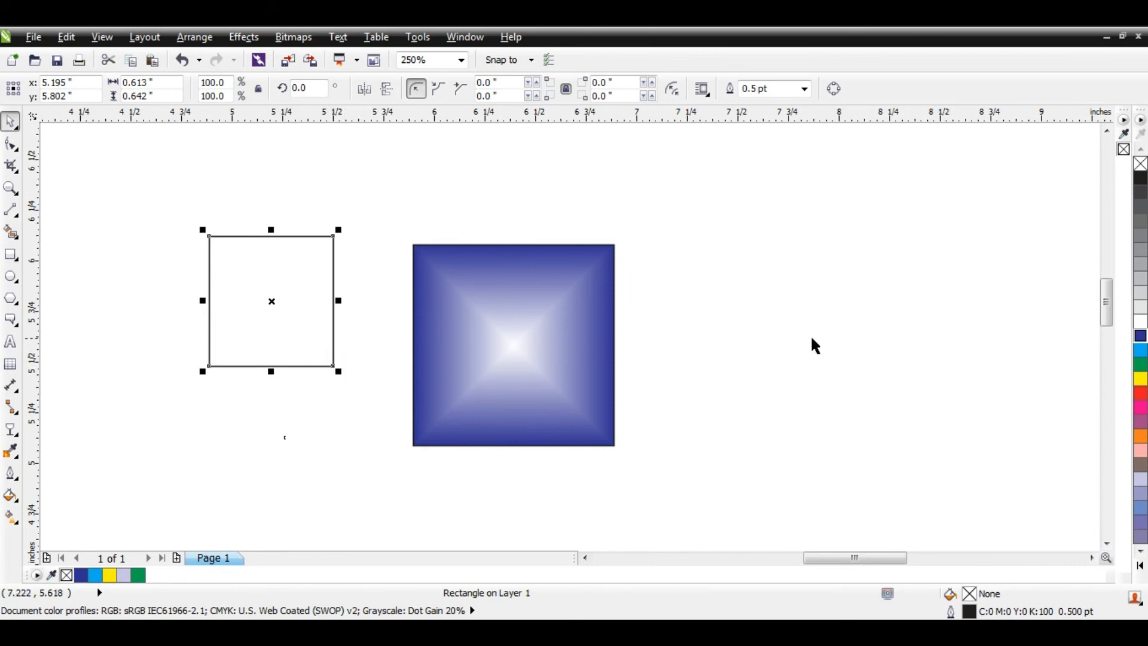
{"action": "left_click", "coordinate": [1142, 352]}
{"action": "left_click", "coordinate": [898, 340]}
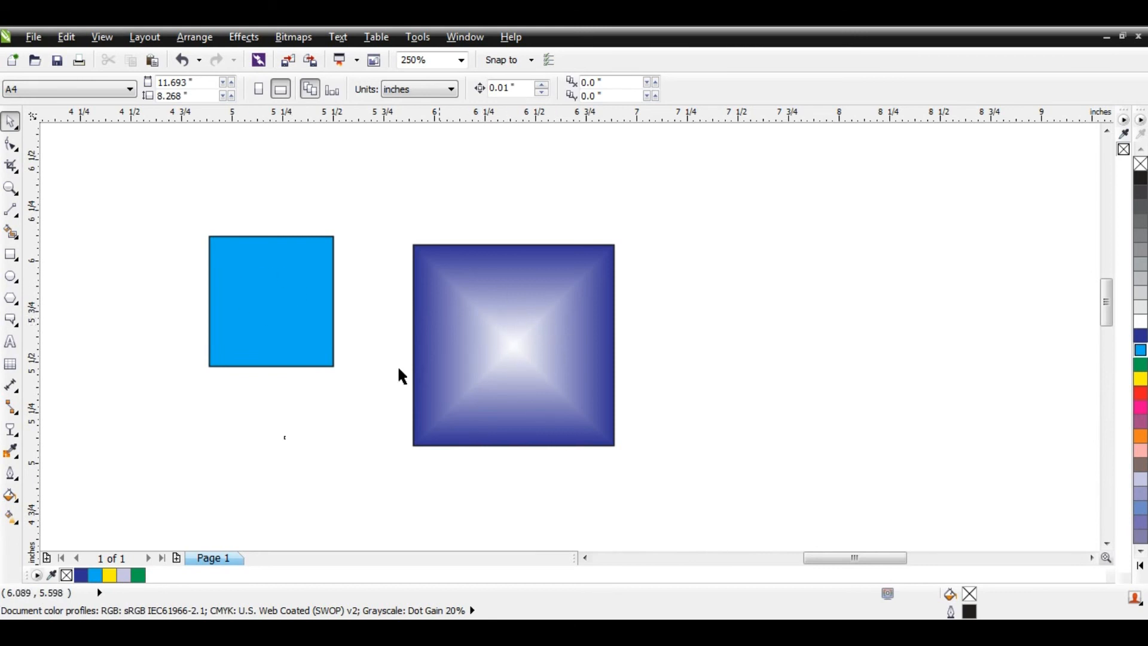
Step: Sample the small rectangle's cyan with the Color Eyedropper and apply it as the fill of the large blue square
{"action": "left_click", "coordinate": [12, 455]}
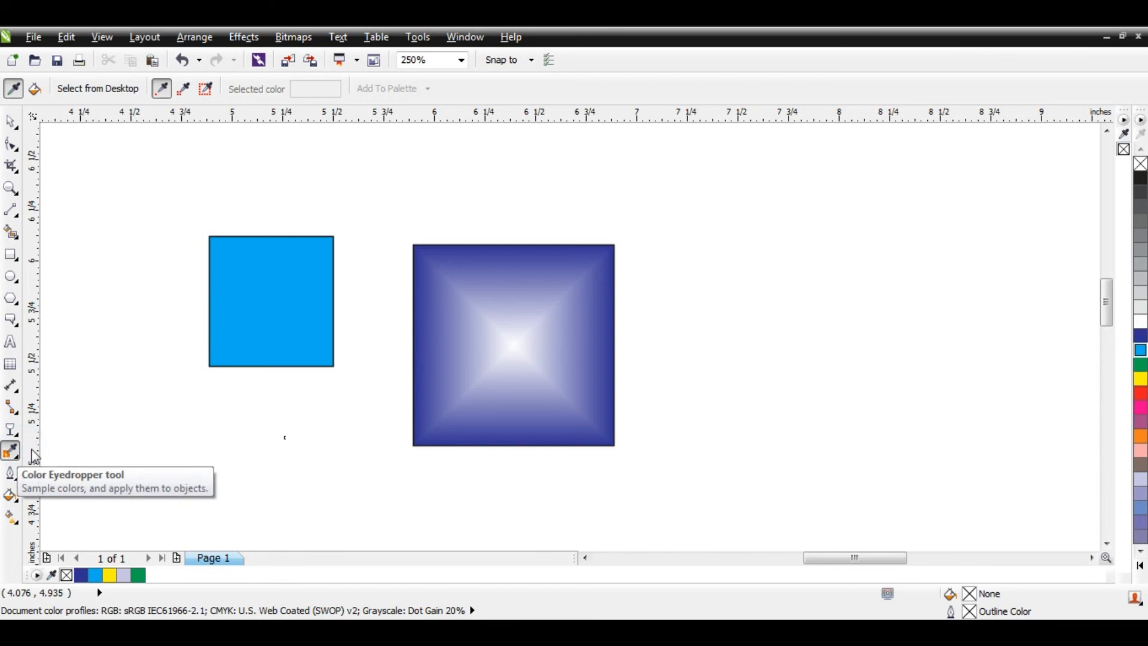
{"action": "left_click", "coordinate": [272, 301]}
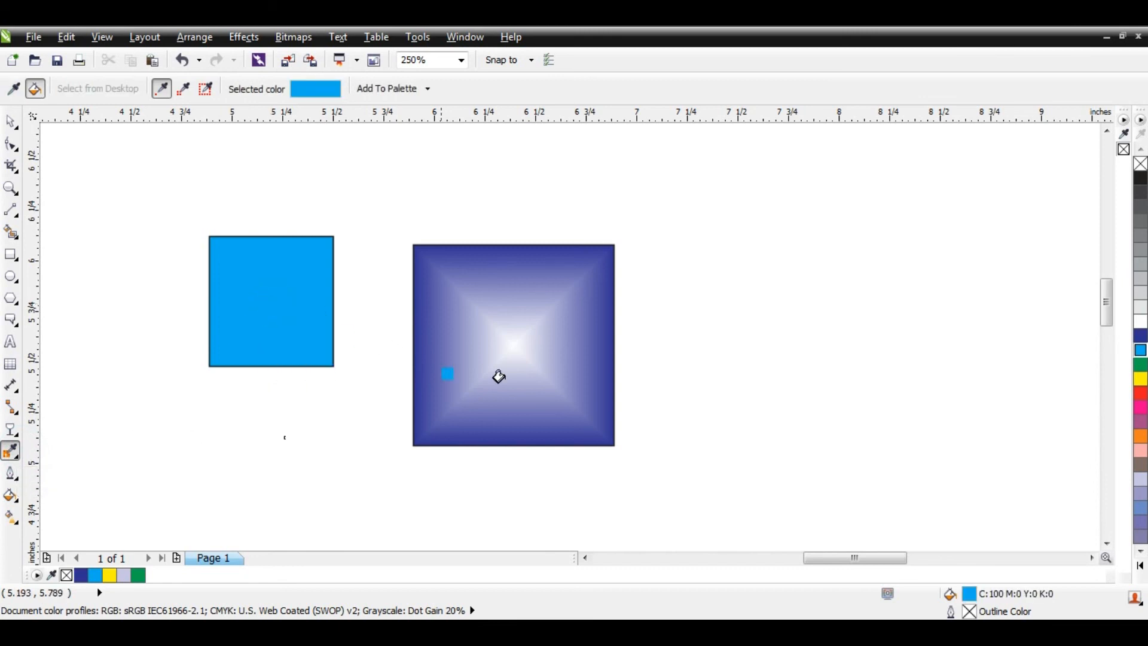
{"action": "left_click", "coordinate": [512, 331]}
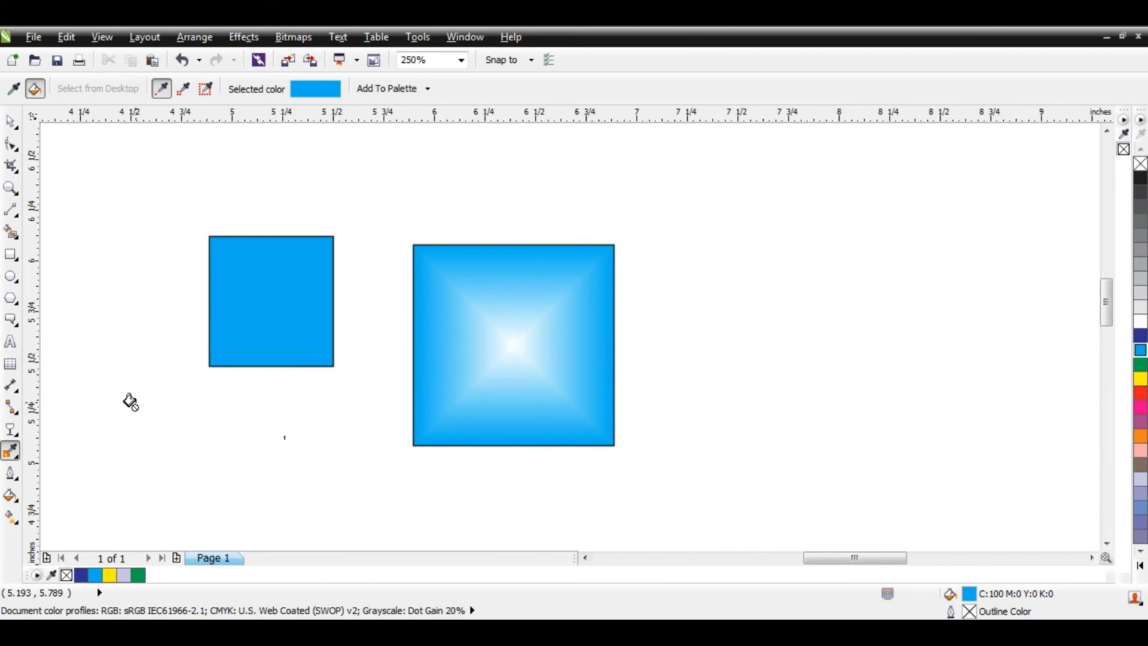
Step: Sample the large gradient square's properties with the Attributes Eyedropper
{"action": "left_click", "coordinate": [17, 455]}
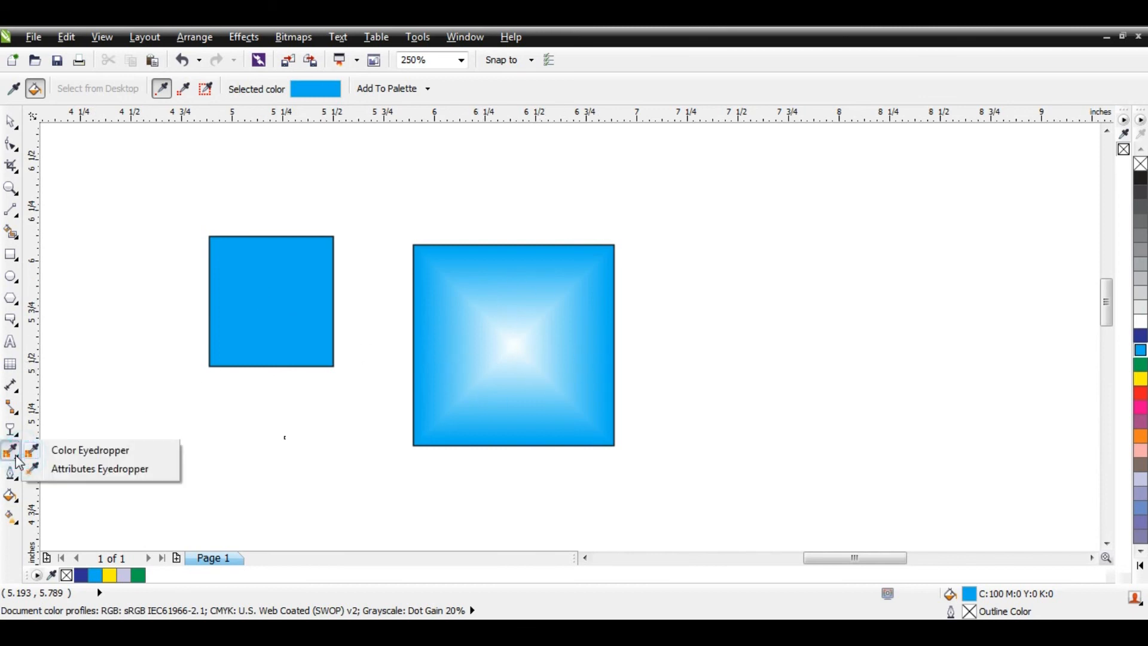
{"action": "left_click", "coordinate": [77, 470]}
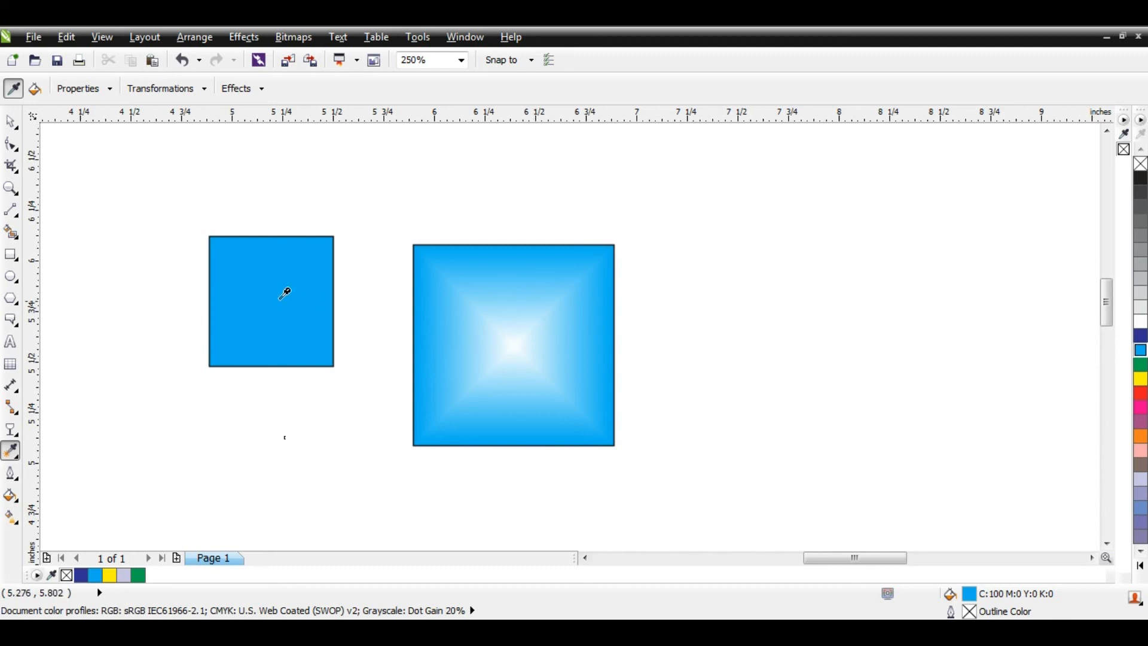
{"action": "left_click", "coordinate": [513, 341]}
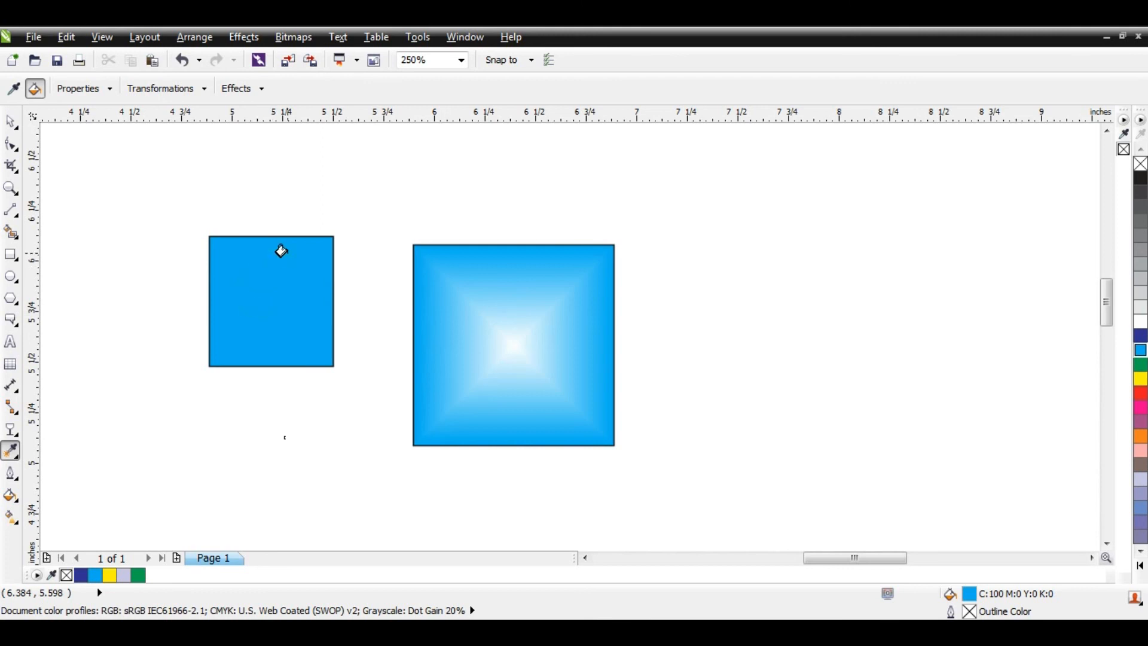
Step: Move the large gradient square slightly up, to about X 6.401 in, Y 5.731 in
{"action": "key", "text": "space"}
{"action": "left_click", "coordinate": [290, 314]}
{"action": "left_click_drag", "start_coordinate": [526, 354], "coordinate": [528, 323]}
{"action": "key", "text": "space"}
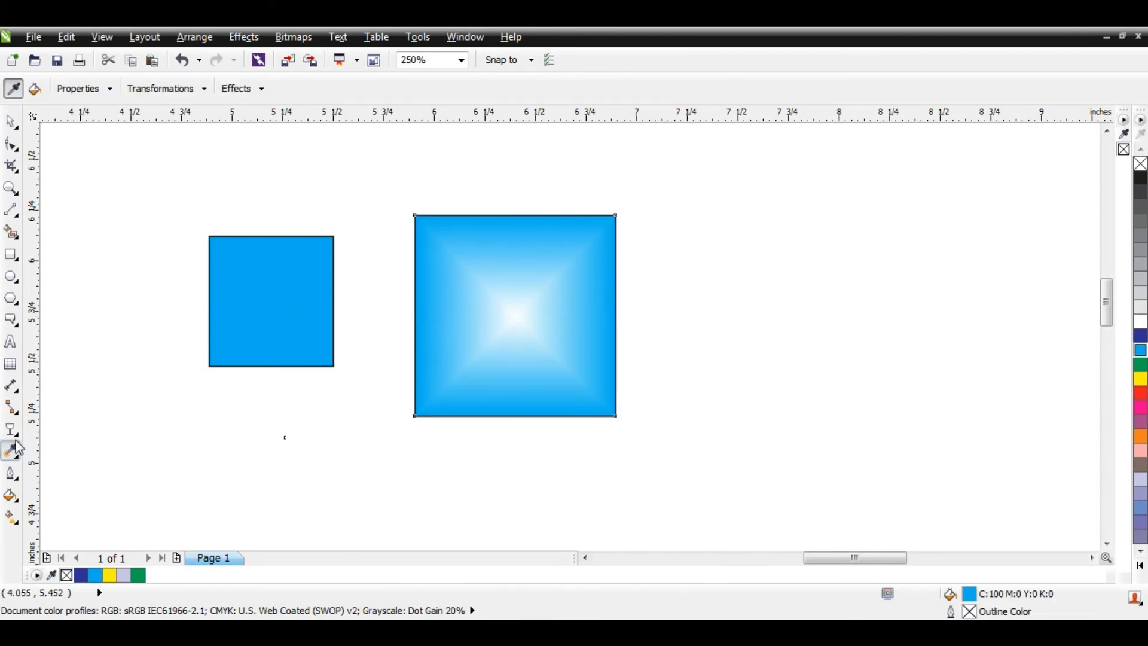
{"action": "key", "text": "space"}
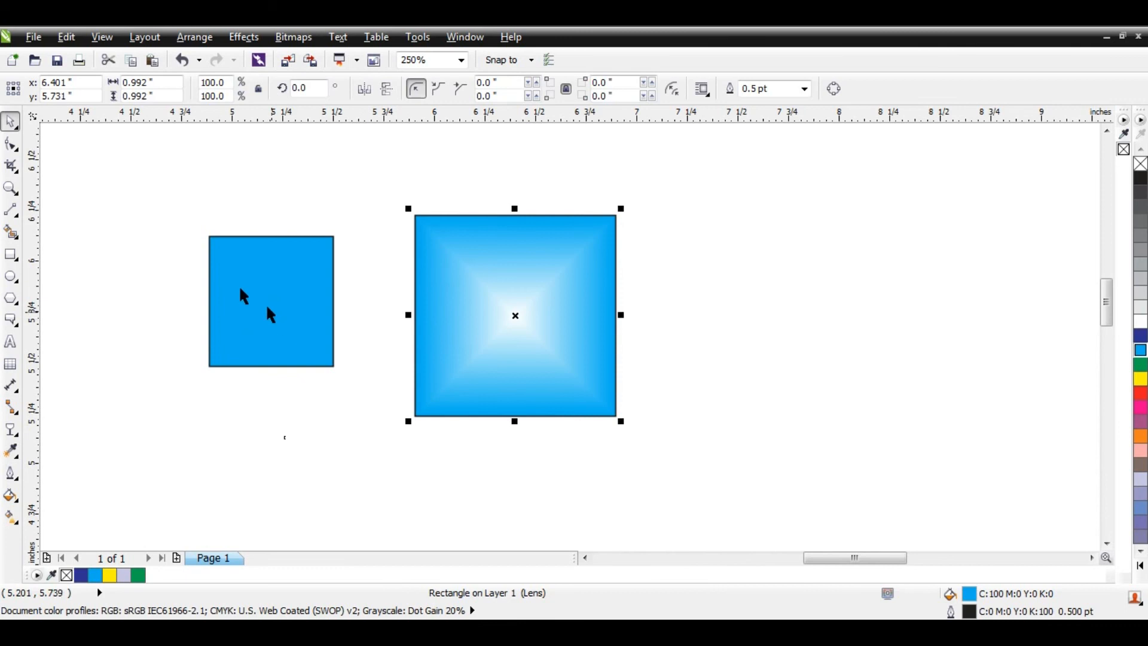
Step: Move the small cyan rectangle slightly left, to about X 5.116 in, Y 5.793 in, and deselect it
{"action": "left_click", "coordinate": [195, 218]}
{"action": "left_click_drag", "start_coordinate": [159, 192], "coordinate": [720, 489]}
{"action": "left_click", "coordinate": [636, 486]}
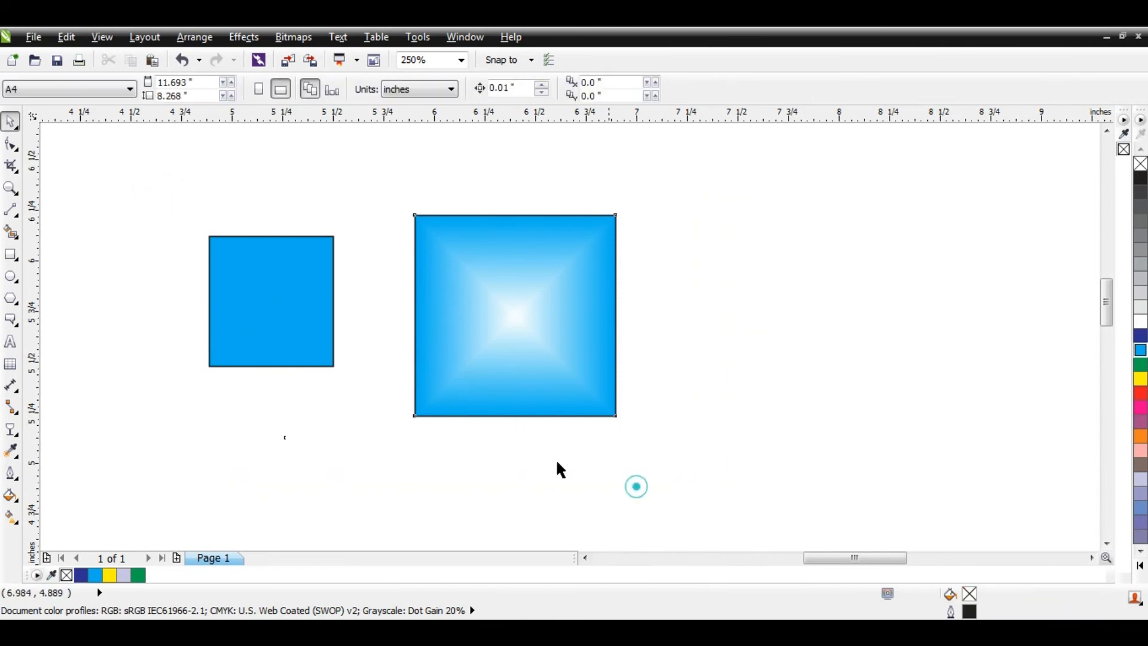
{"action": "left_click_drag", "start_coordinate": [334, 321], "coordinate": [318, 323]}
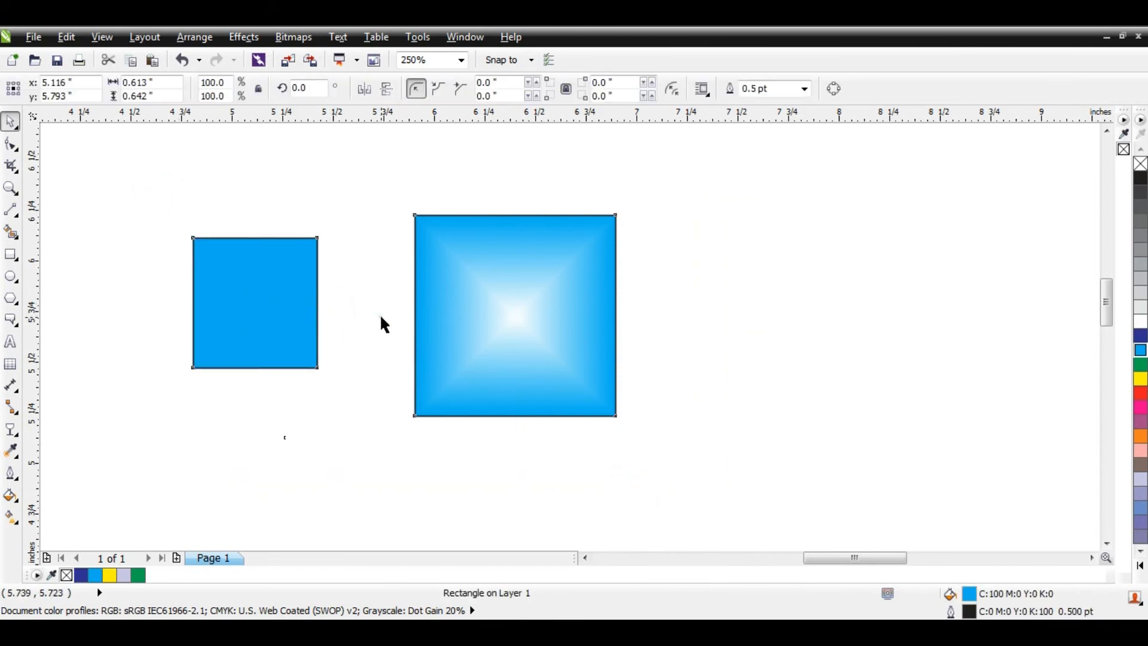
{"action": "left_click", "coordinate": [367, 326]}
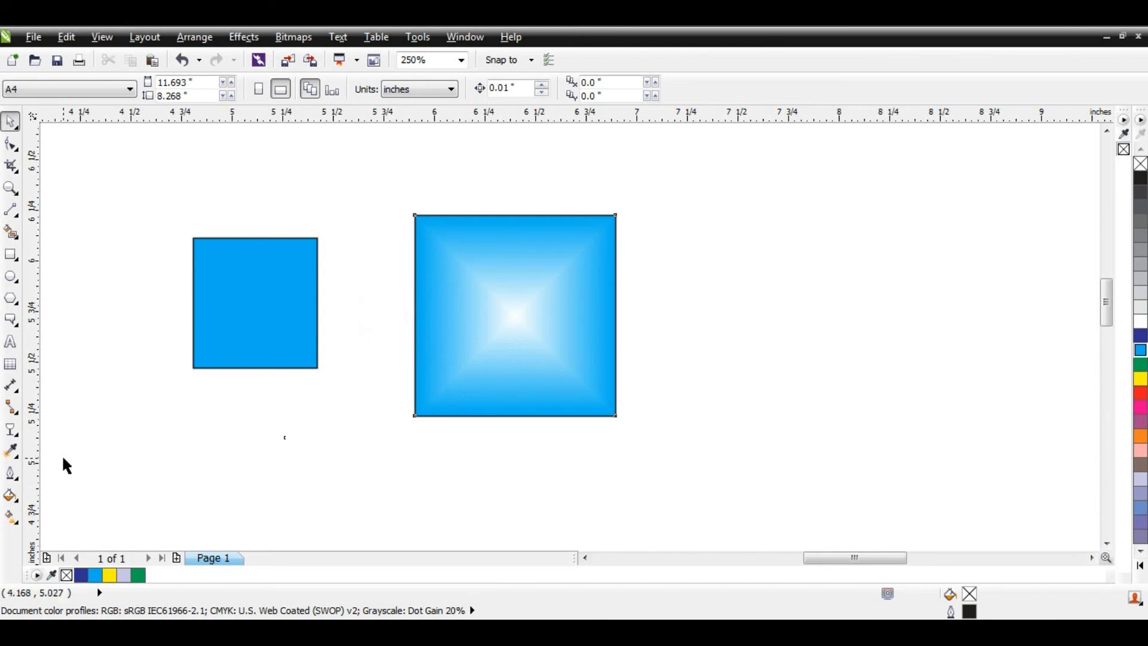
{"action": "left_click", "coordinate": [15, 480]}
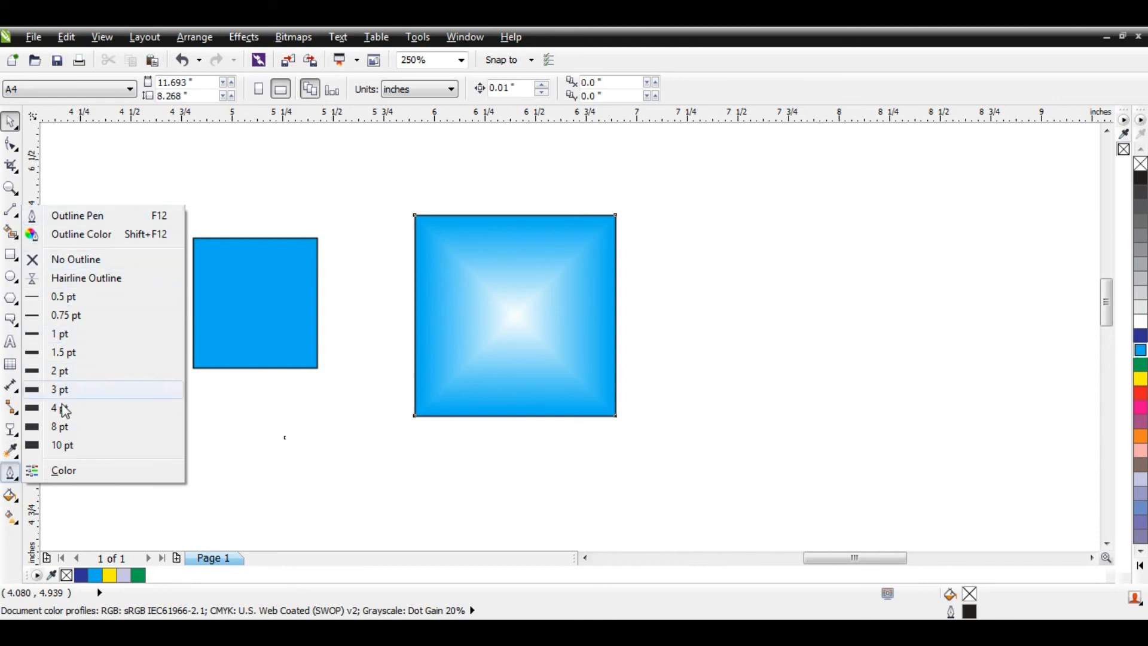
{"action": "left_click", "coordinate": [265, 481]}
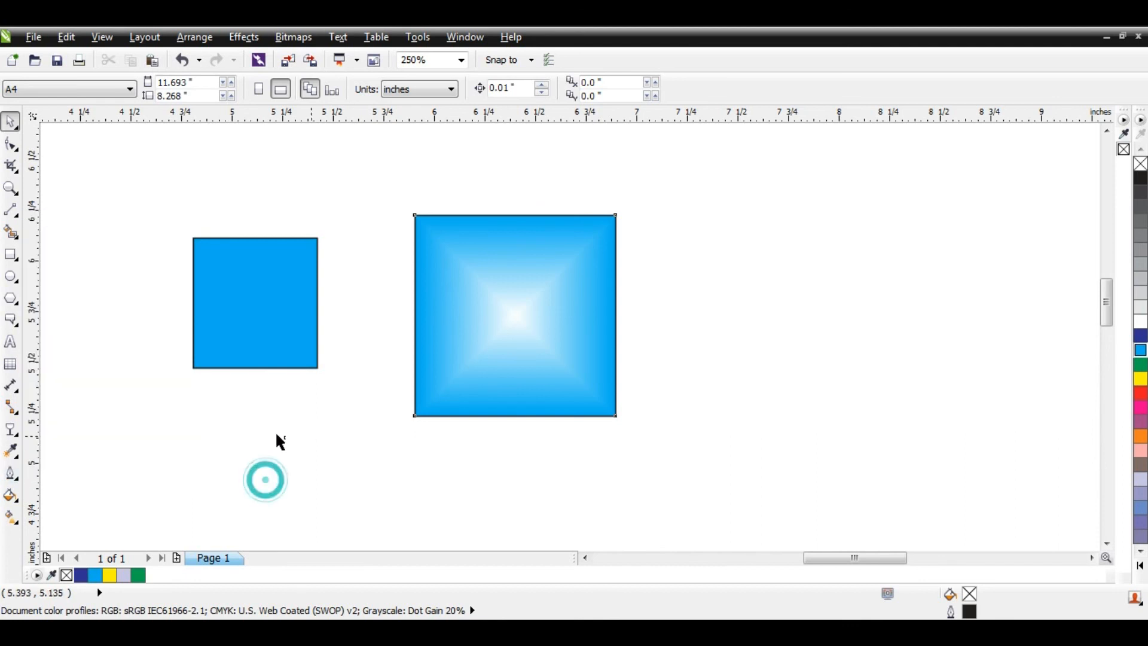
Step: Apply a Linear fountain fill with a Custom color blend from cyan to yellow to the small rectangle
{"action": "left_click", "coordinate": [278, 351]}
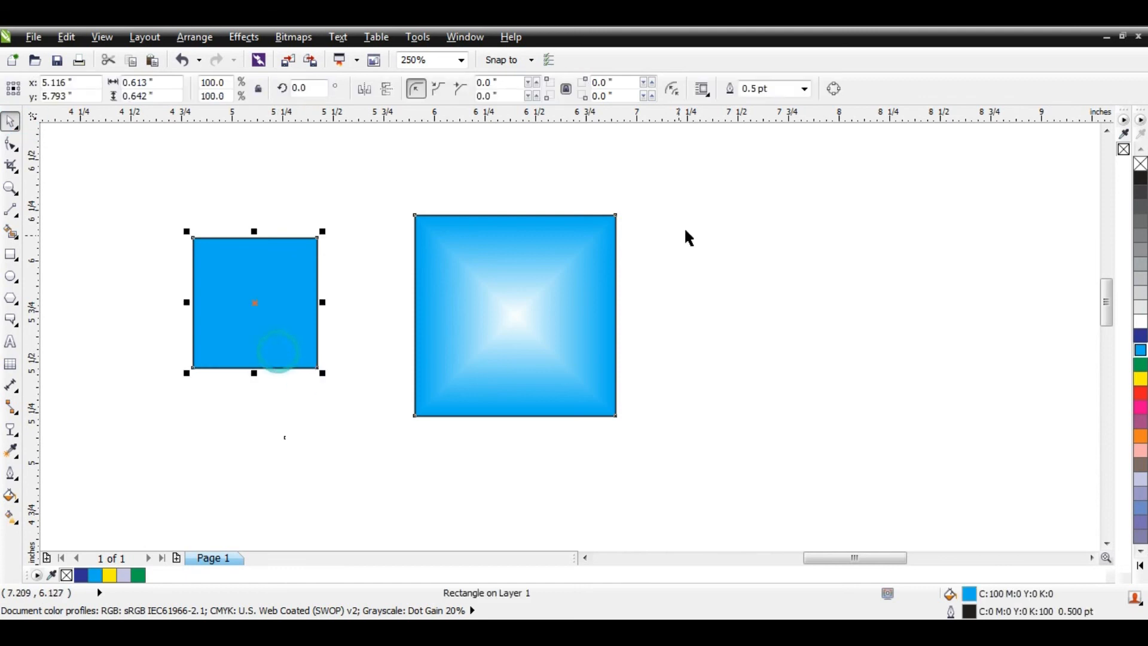
{"action": "left_click", "coordinate": [18, 506]}
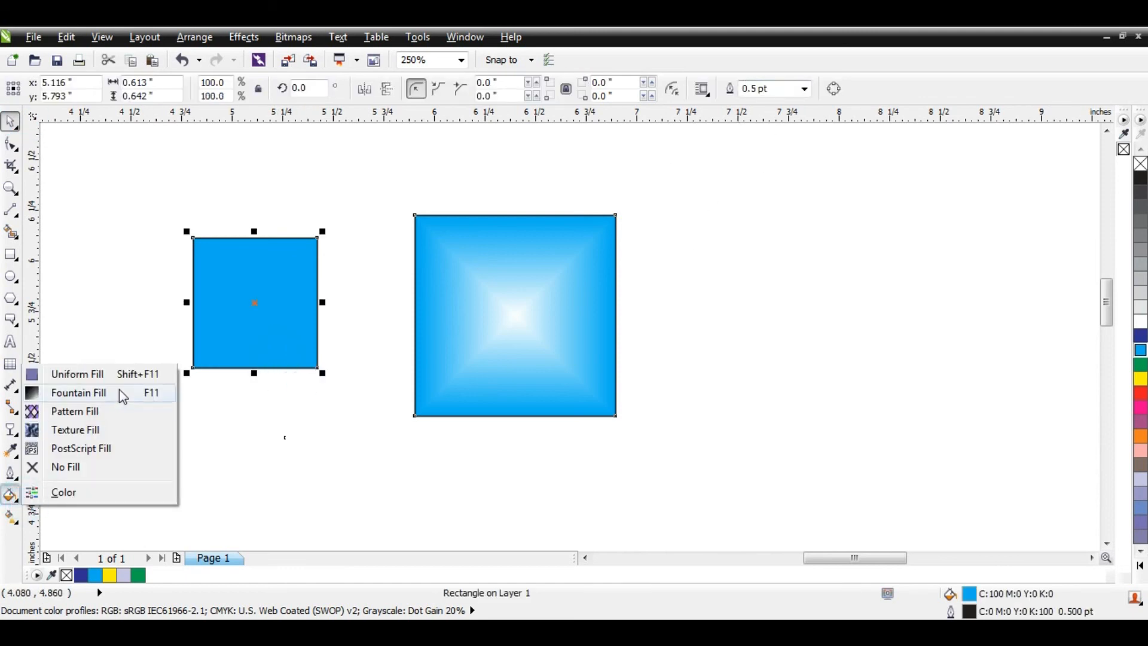
{"action": "left_click", "coordinate": [83, 394]}
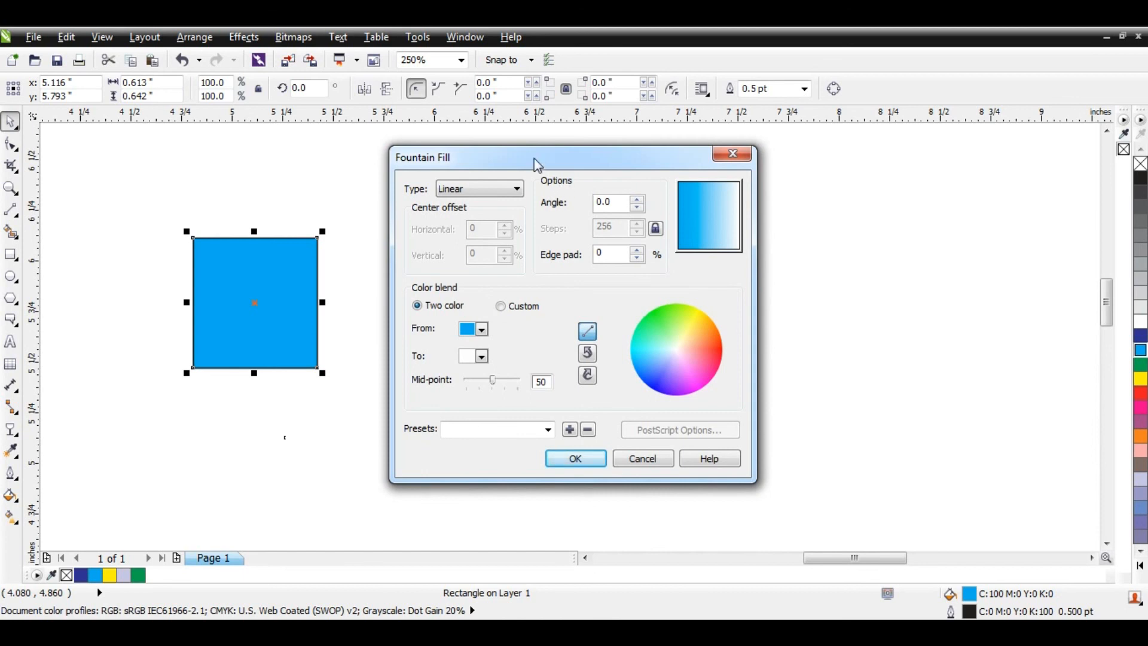
{"action": "left_click_drag", "start_coordinate": [537, 165], "coordinate": [651, 148]}
{"action": "left_click", "coordinate": [609, 175]}
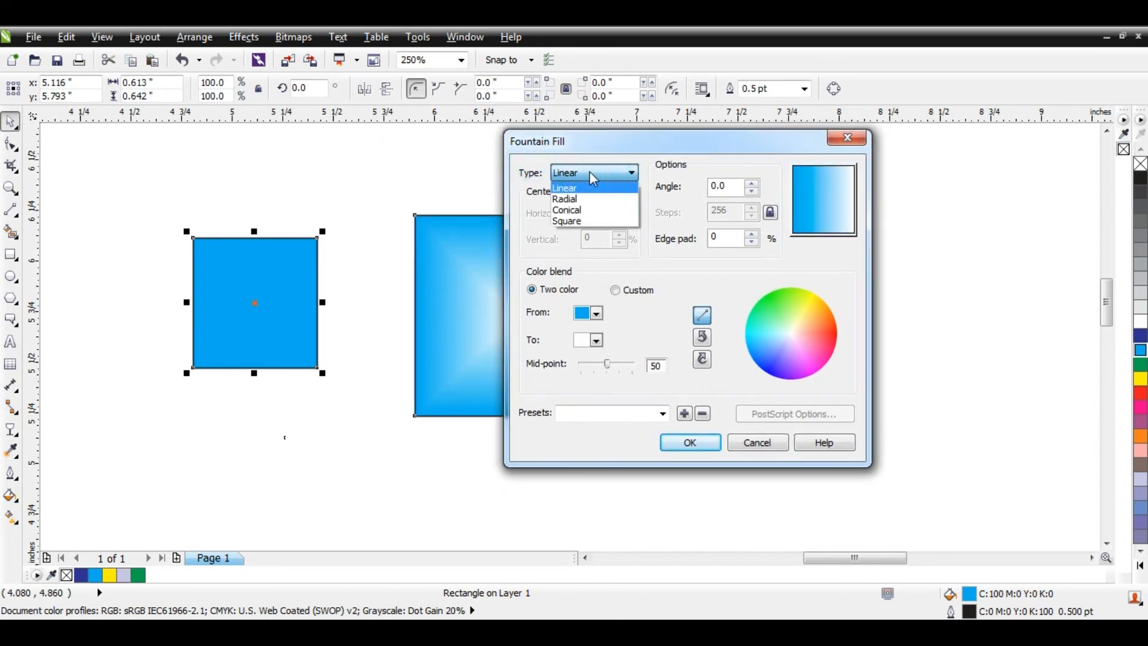
{"action": "left_click", "coordinate": [577, 188]}
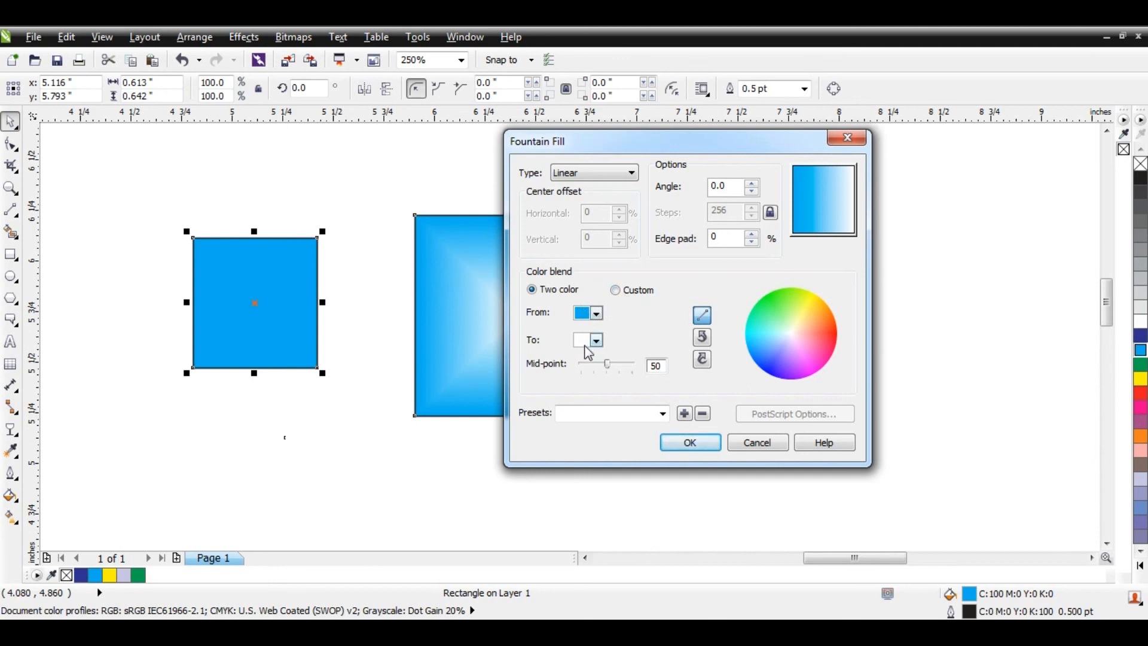
{"action": "left_click", "coordinate": [619, 291]}
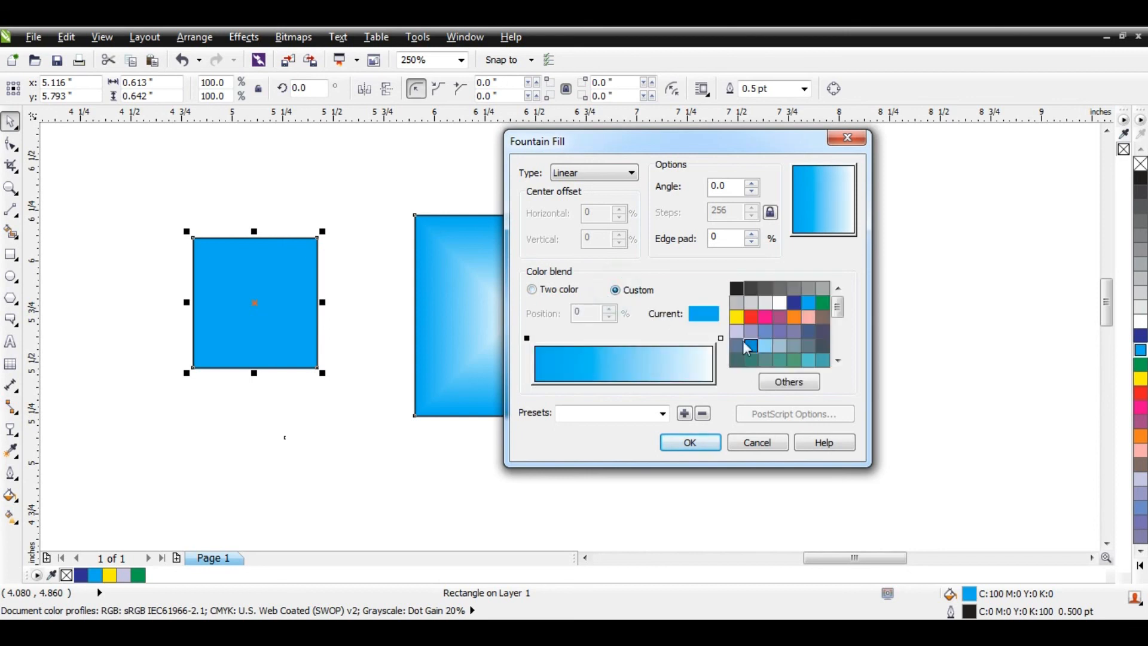
{"action": "left_click", "coordinate": [721, 338]}
{"action": "left_click", "coordinate": [737, 317]}
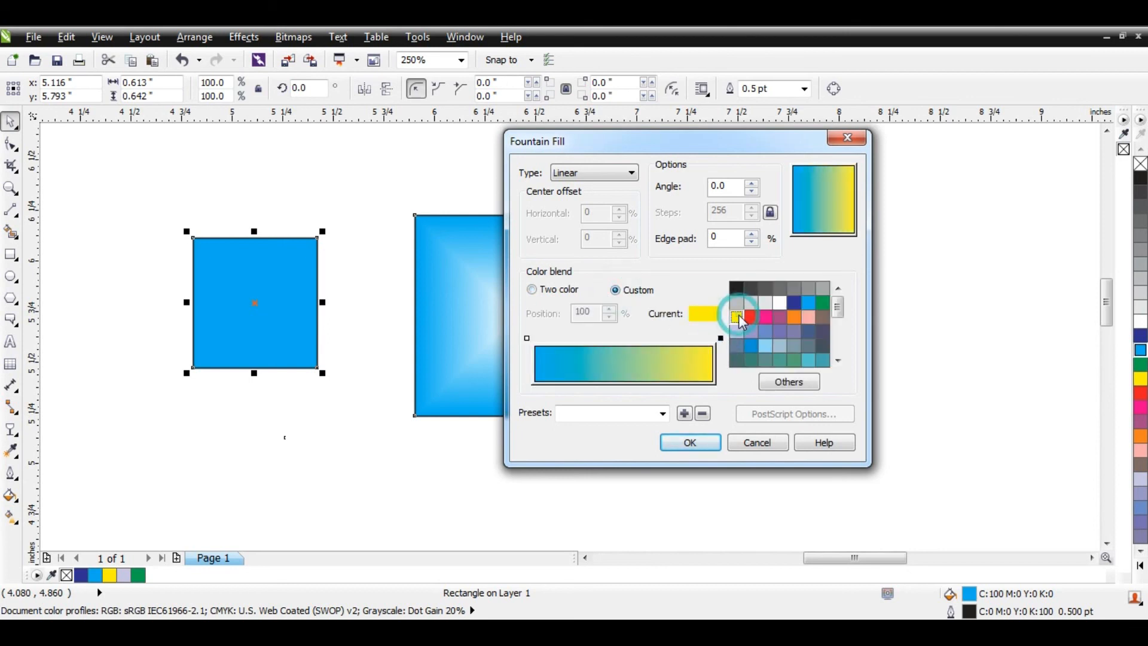
{"action": "left_click", "coordinate": [691, 442]}
{"action": "left_click", "coordinate": [358, 433]}
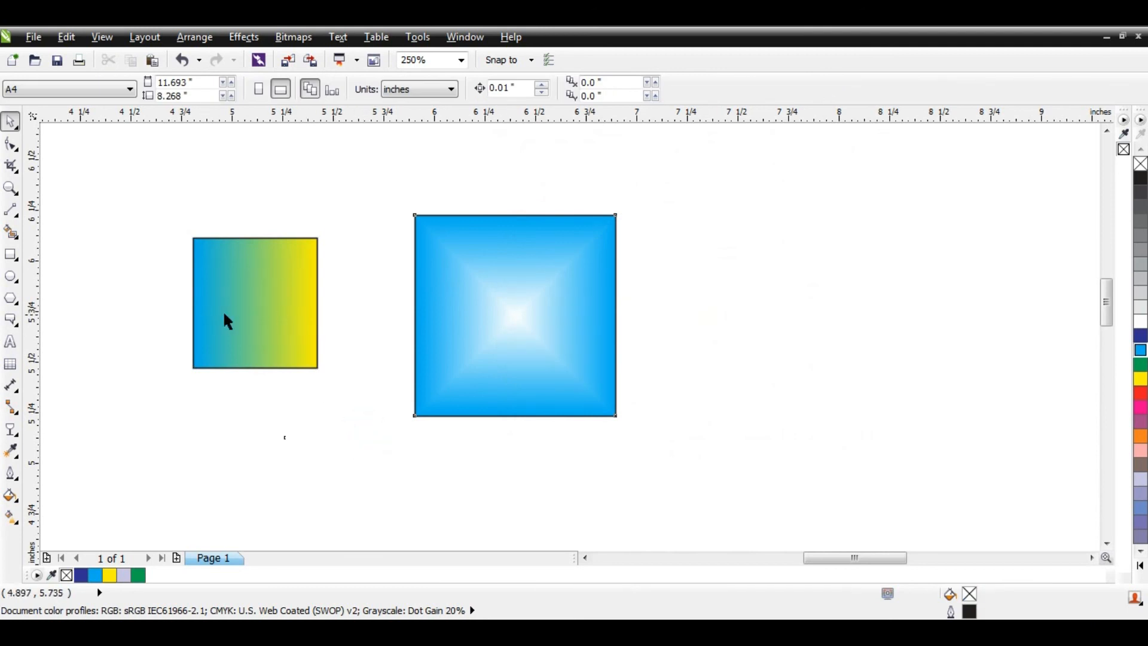
{"action": "left_click", "coordinate": [10, 496]}
{"action": "left_click", "coordinate": [87, 396]}
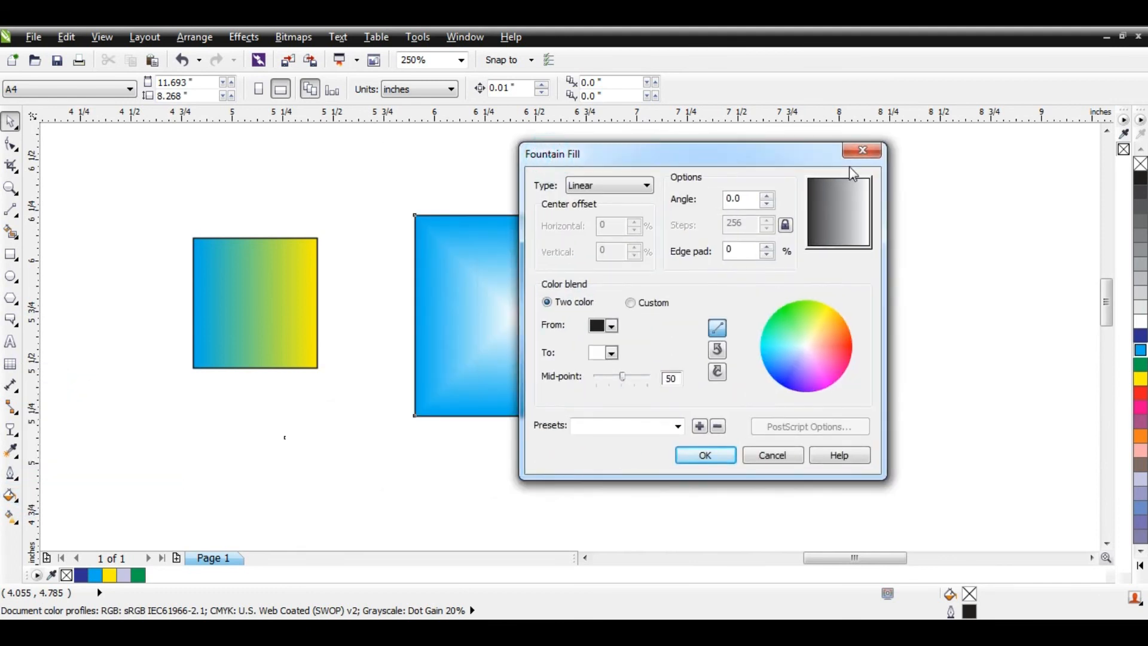
{"action": "left_click", "coordinate": [861, 152]}
Step: Add a red color stop at position 54% to the small rectangle's fountain fill
{"action": "left_click", "coordinate": [301, 310]}
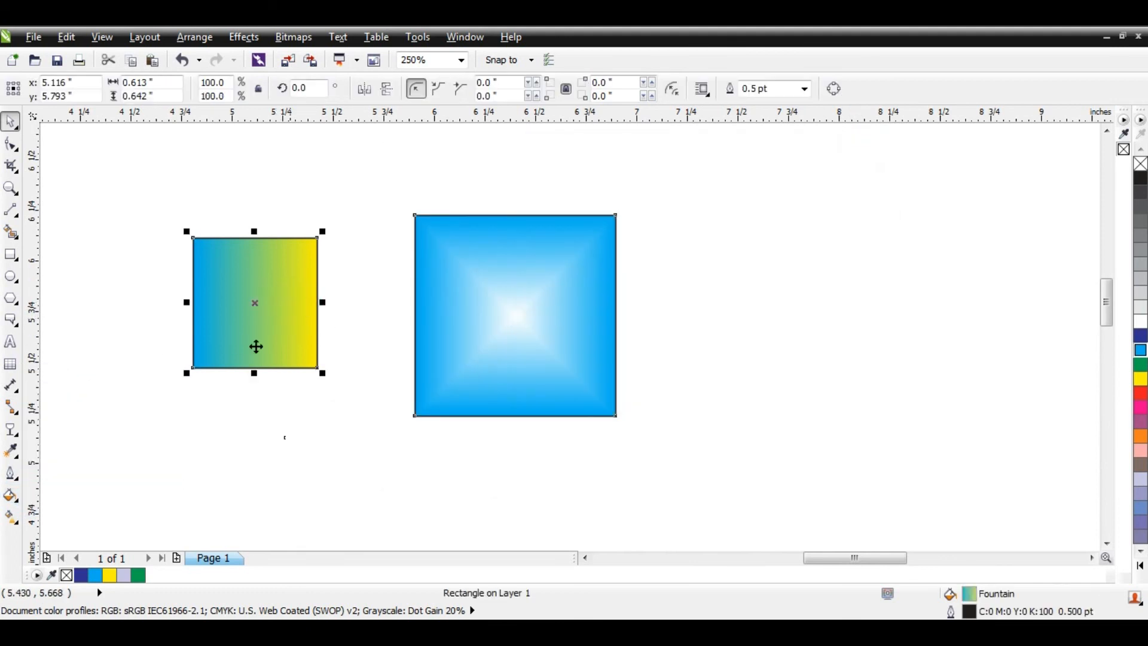
{"action": "left_click", "coordinate": [11, 495]}
{"action": "left_click", "coordinate": [77, 393]}
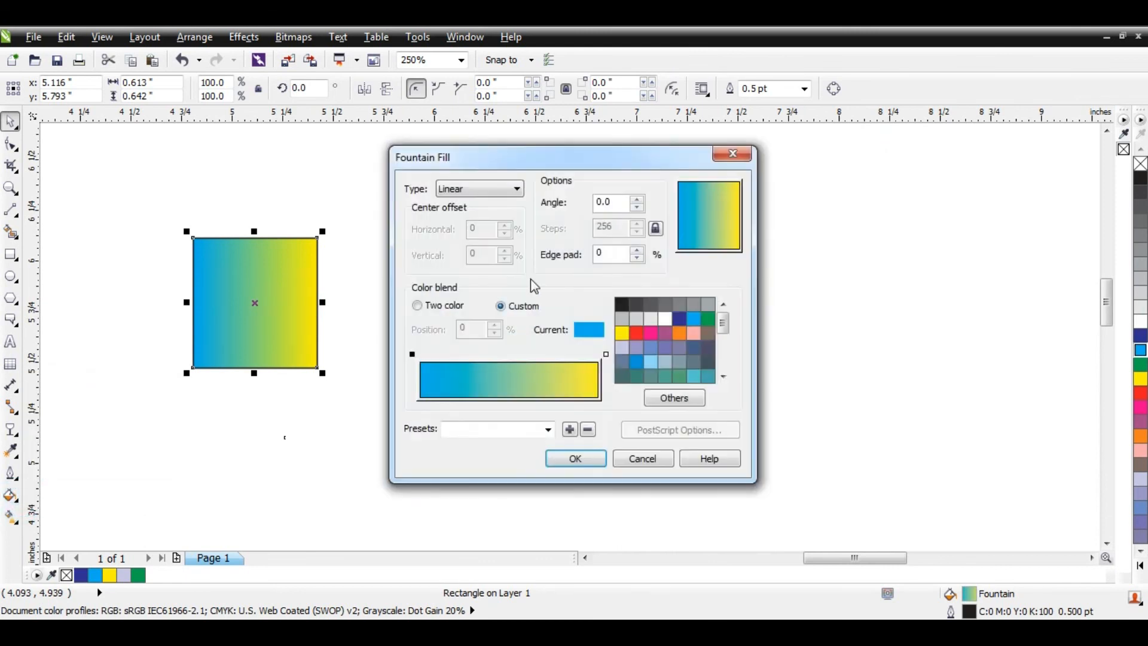
{"action": "double_click", "coordinate": [516, 356]}
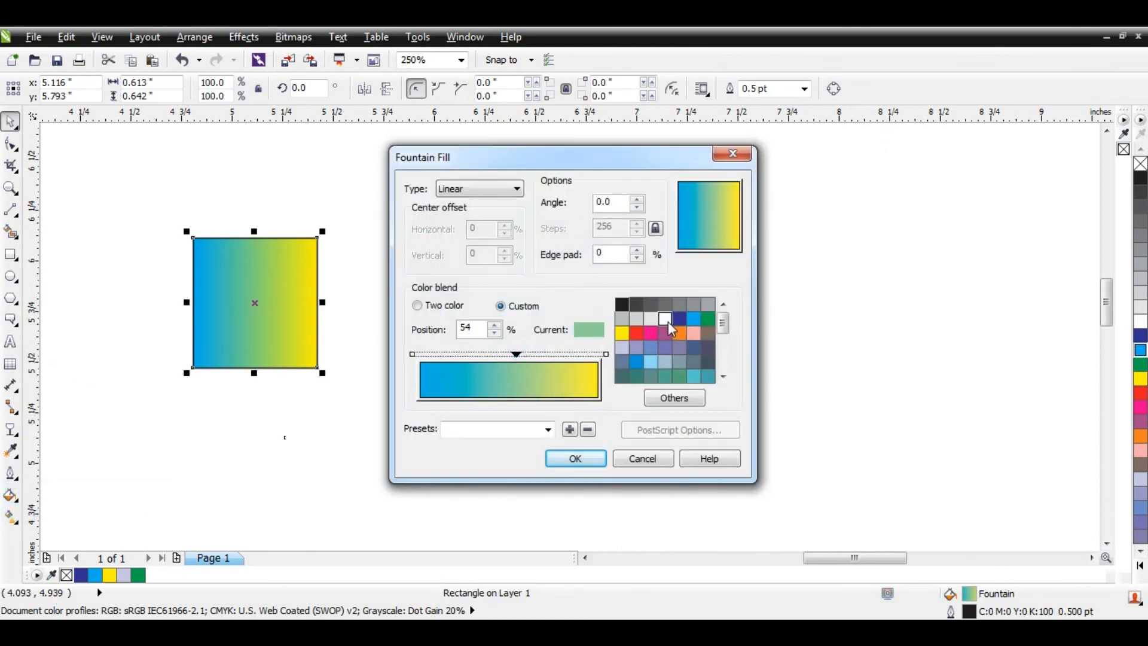
{"action": "left_click", "coordinate": [636, 332]}
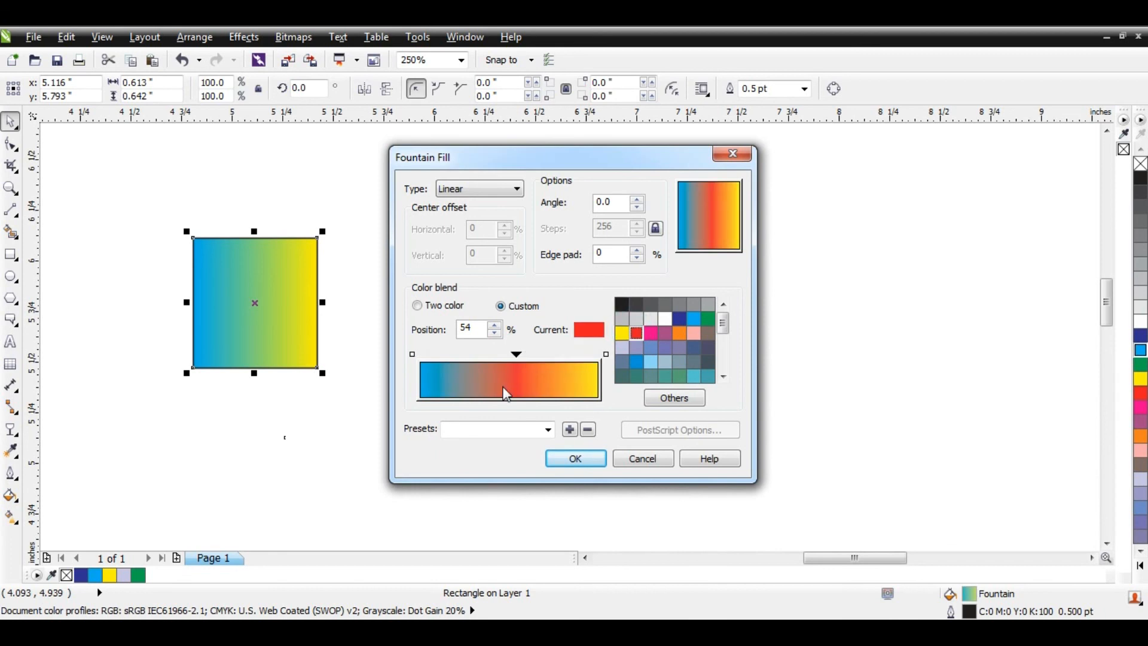
{"action": "left_click", "coordinate": [575, 459]}
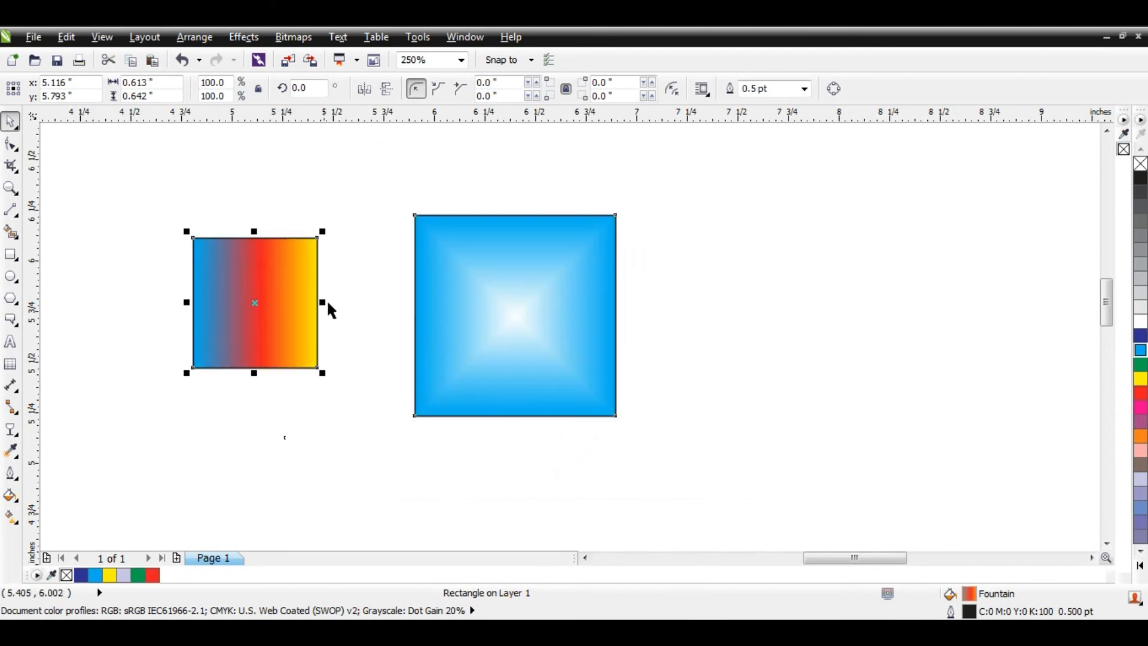
Step: Change the small rectangle's fountain fill type to Radial
{"action": "left_click", "coordinate": [10, 495]}
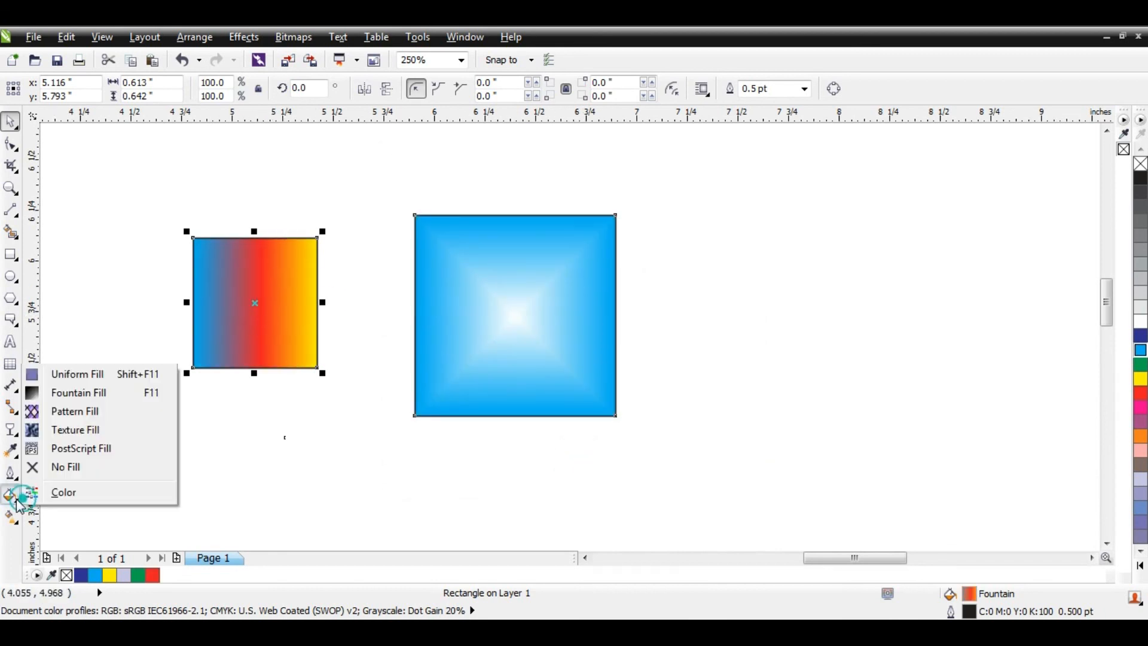
{"action": "left_click", "coordinate": [90, 393]}
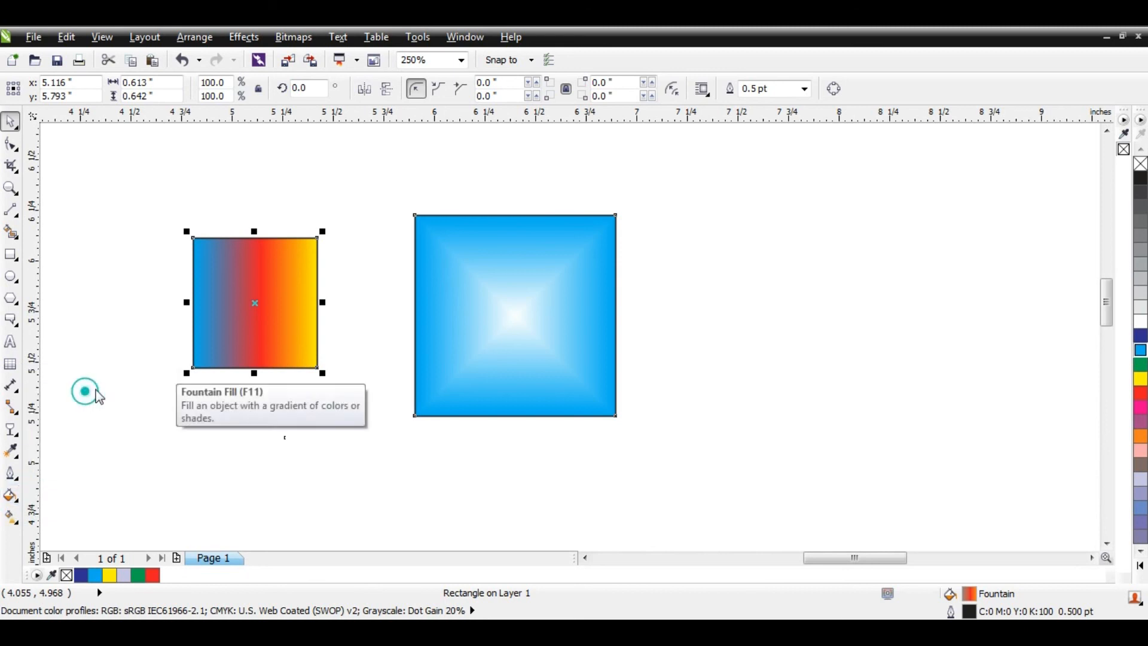
{"action": "left_click", "coordinate": [519, 189]}
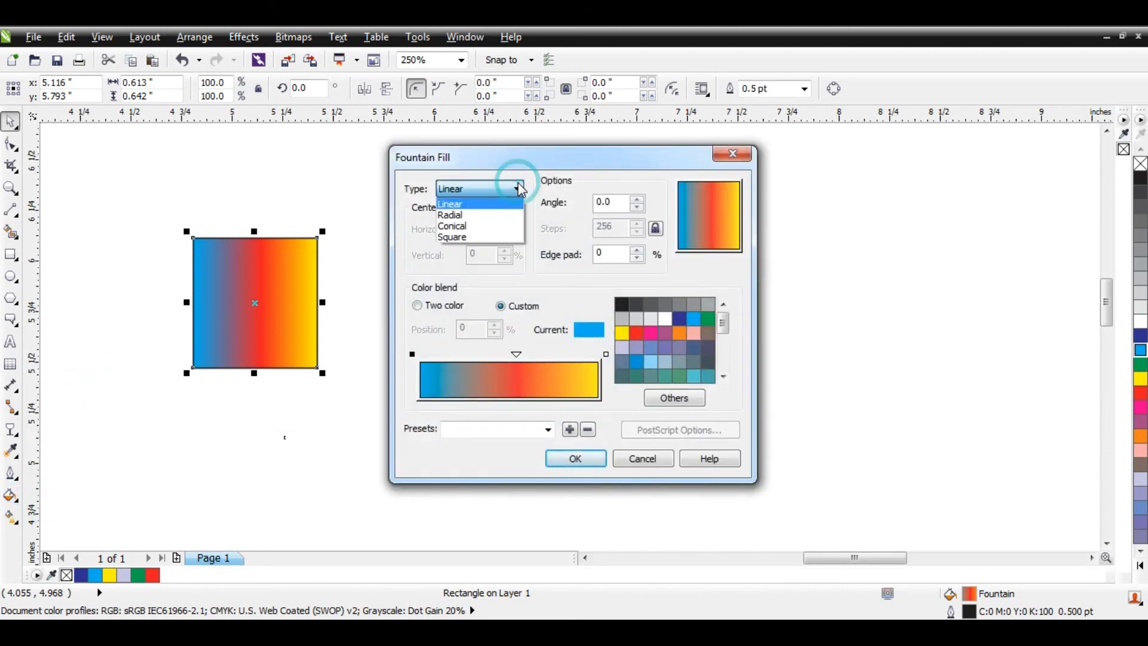
{"action": "left_click", "coordinate": [475, 216]}
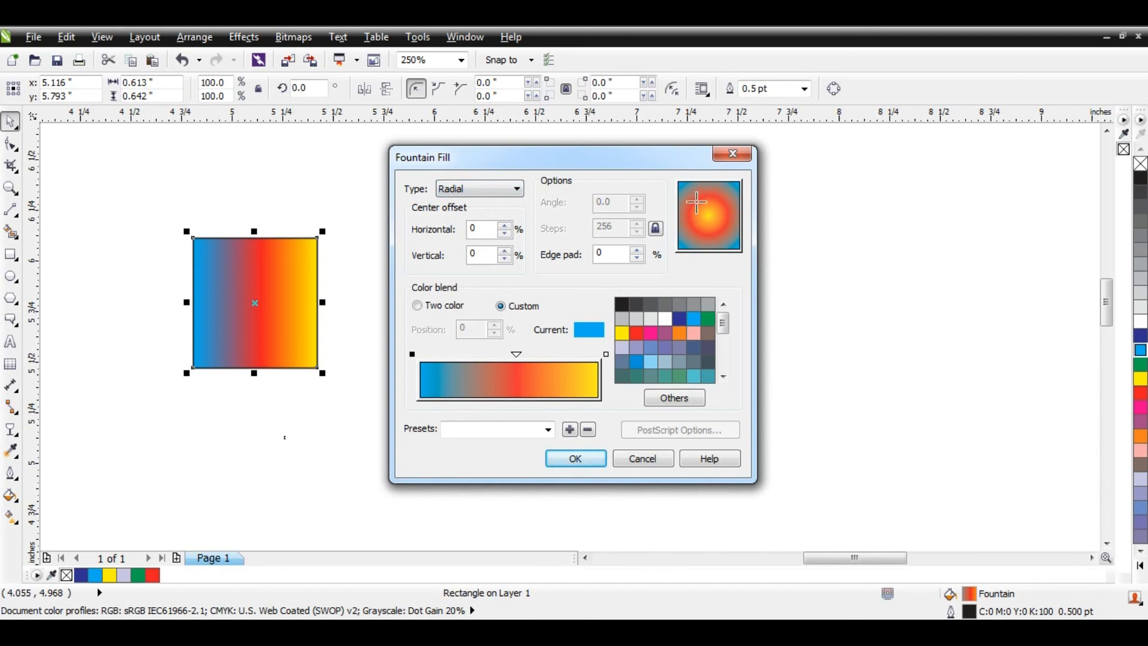
{"action": "left_click", "coordinate": [578, 460]}
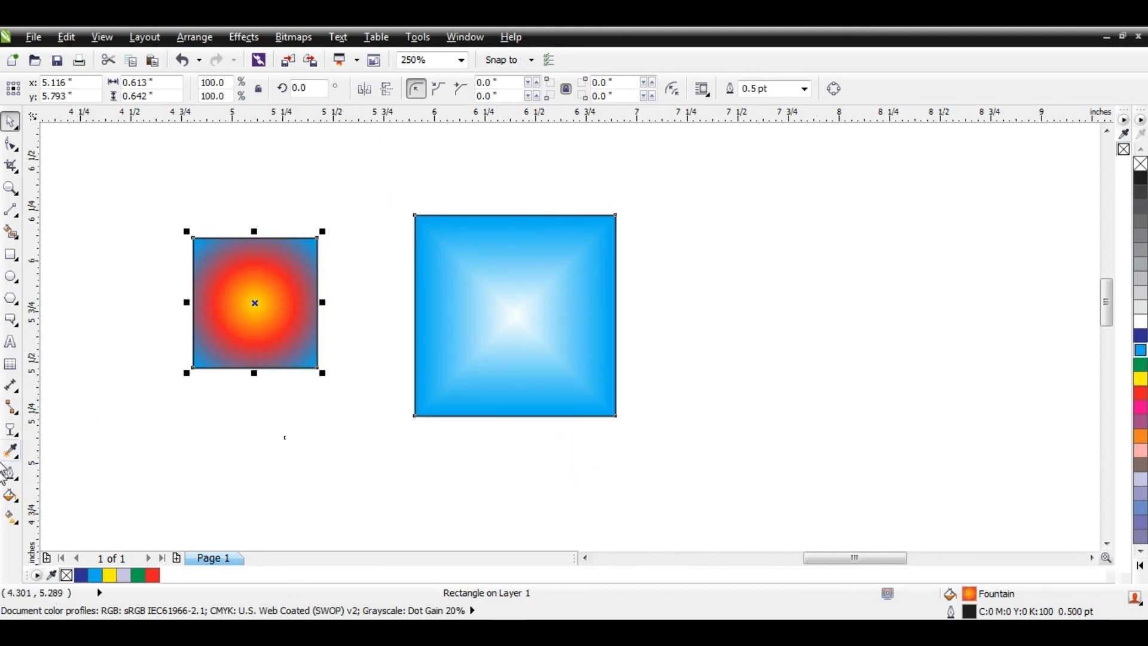
Step: Change the small rectangle's fountain fill type to Conical
{"action": "left_click", "coordinate": [11, 495]}
{"action": "left_click", "coordinate": [74, 393]}
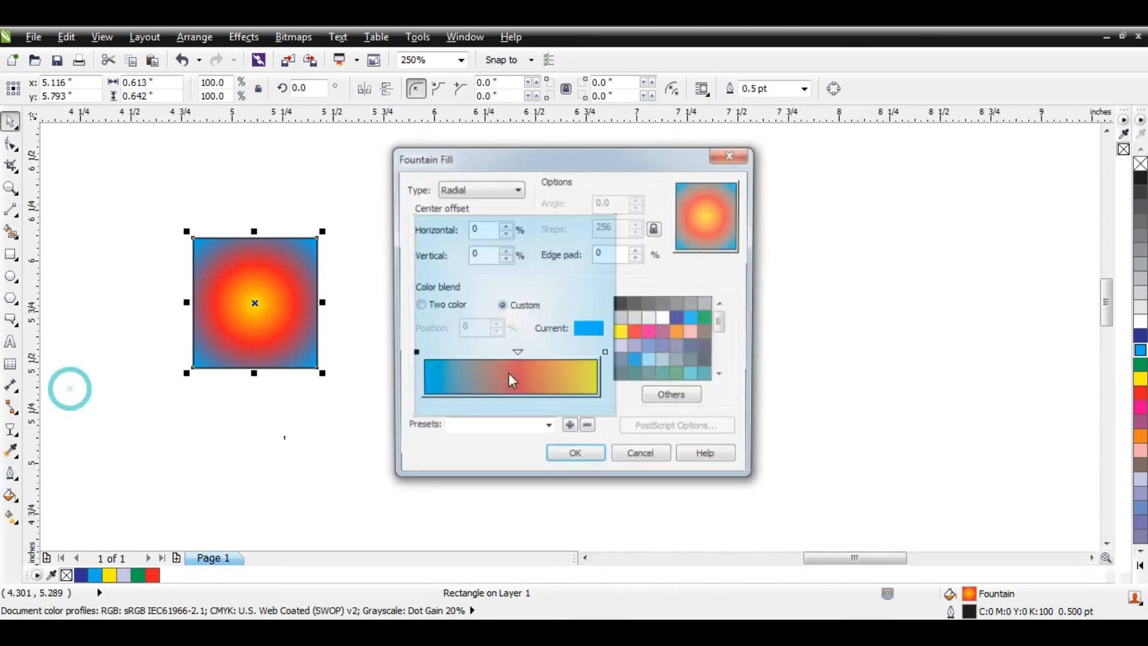
{"action": "left_click", "coordinate": [504, 190]}
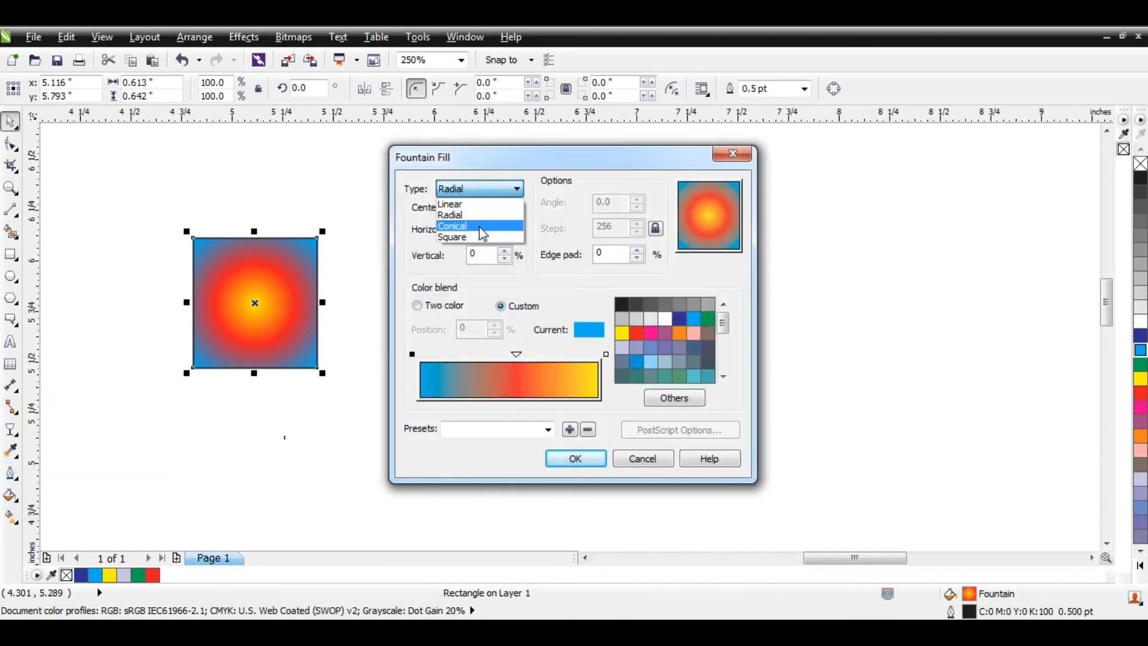
{"action": "left_click", "coordinate": [481, 226]}
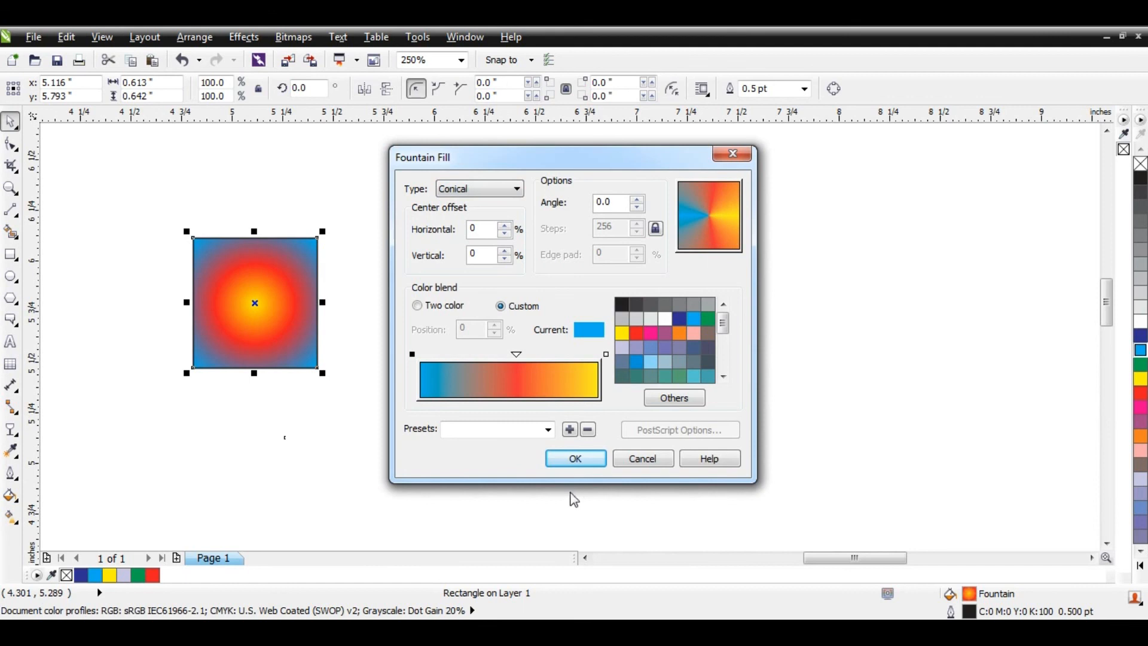
{"action": "left_click", "coordinate": [575, 458]}
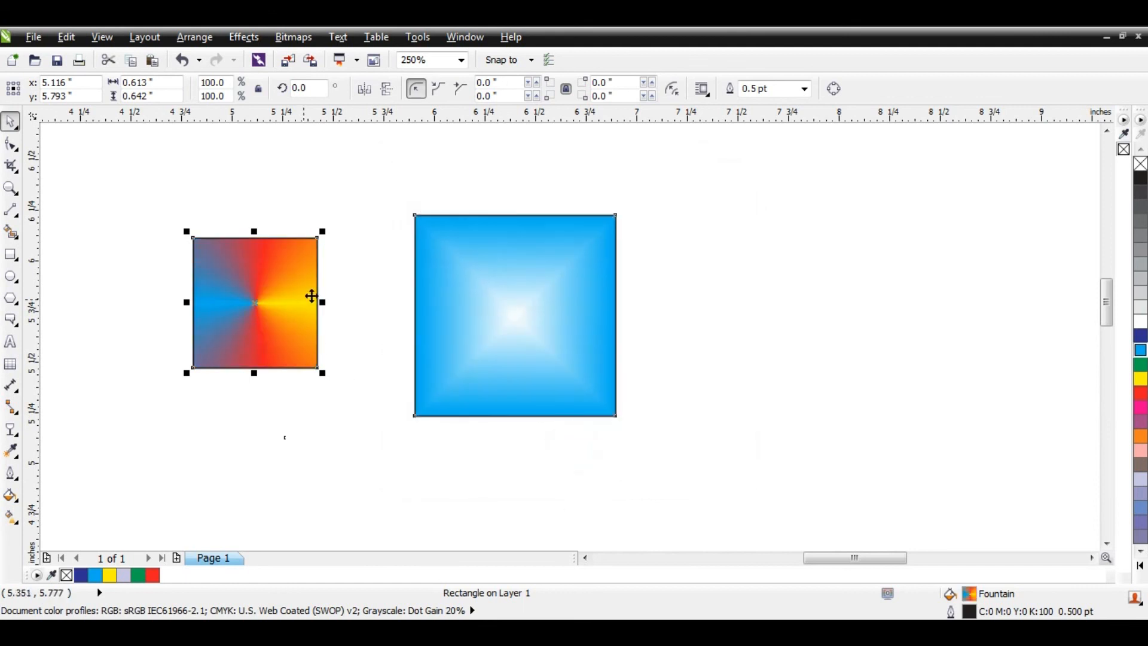
Step: Change the small rectangle's fountain fill type to Square
{"action": "left_click", "coordinate": [10, 495]}
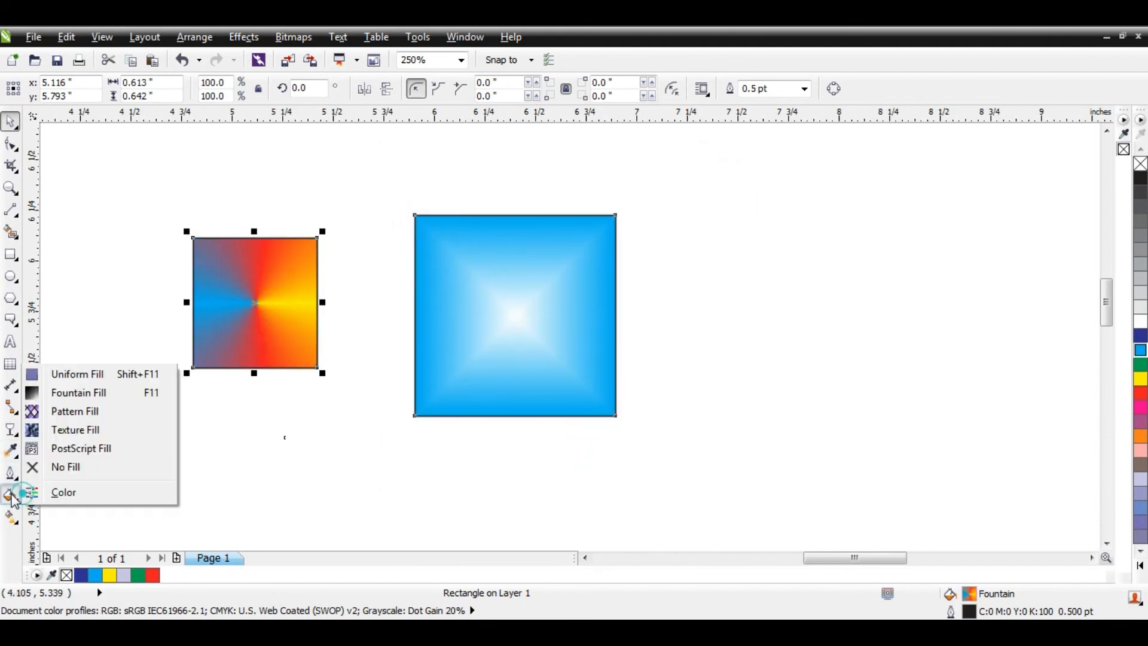
{"action": "left_click", "coordinate": [74, 394]}
{"action": "left_click", "coordinate": [478, 189]}
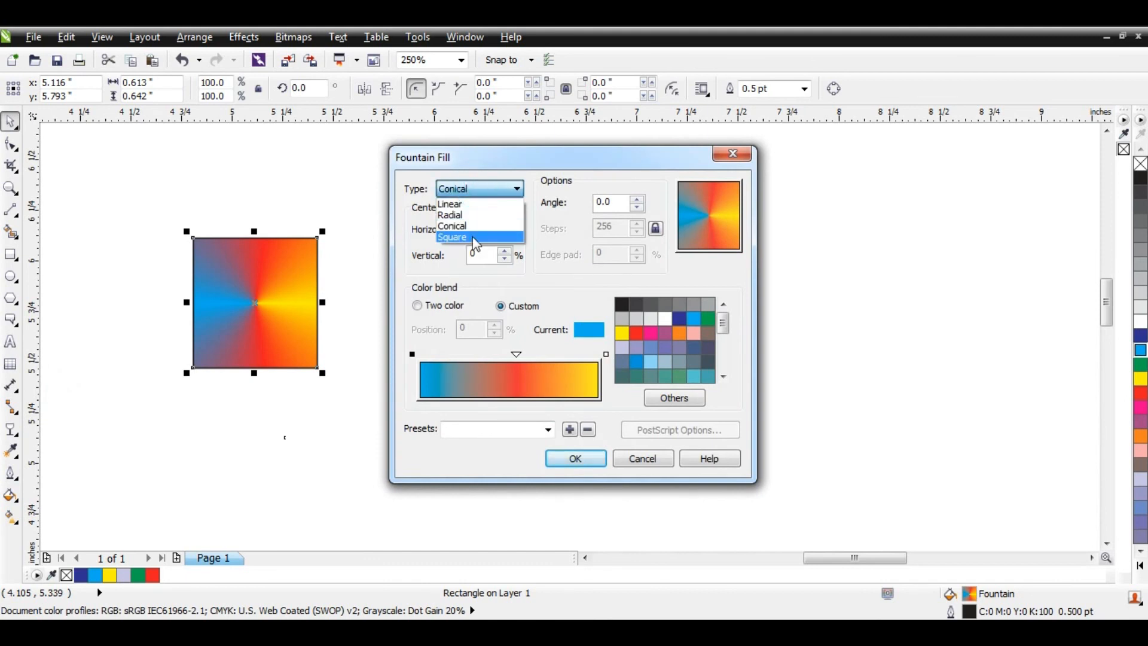
{"action": "left_click", "coordinate": [476, 239]}
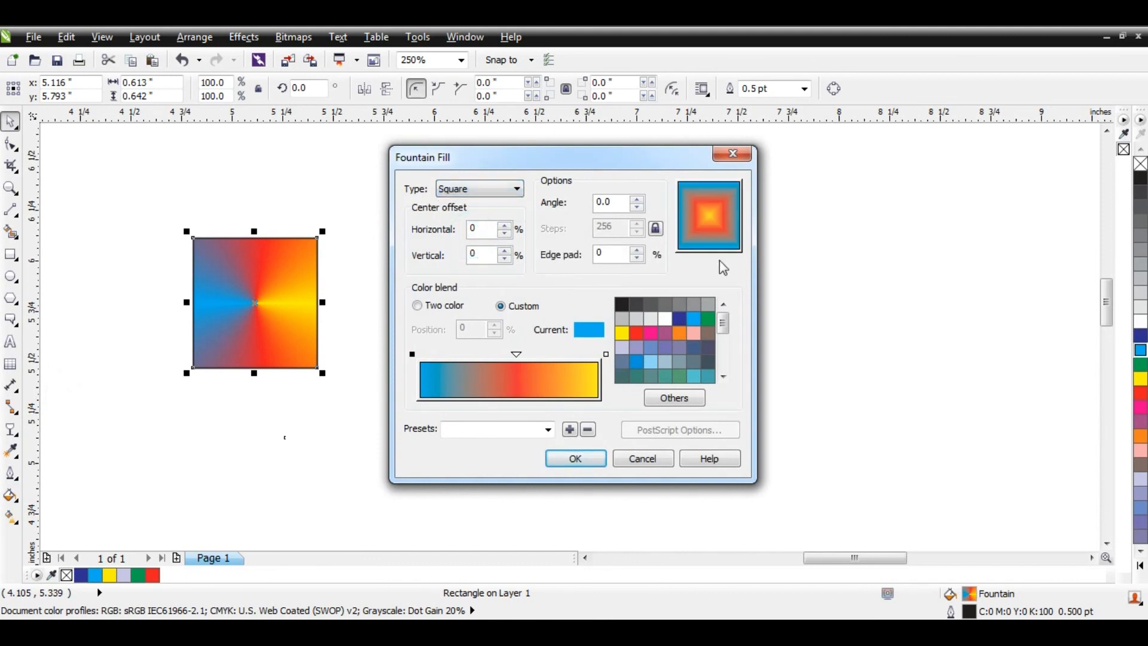
{"action": "left_click", "coordinate": [584, 461]}
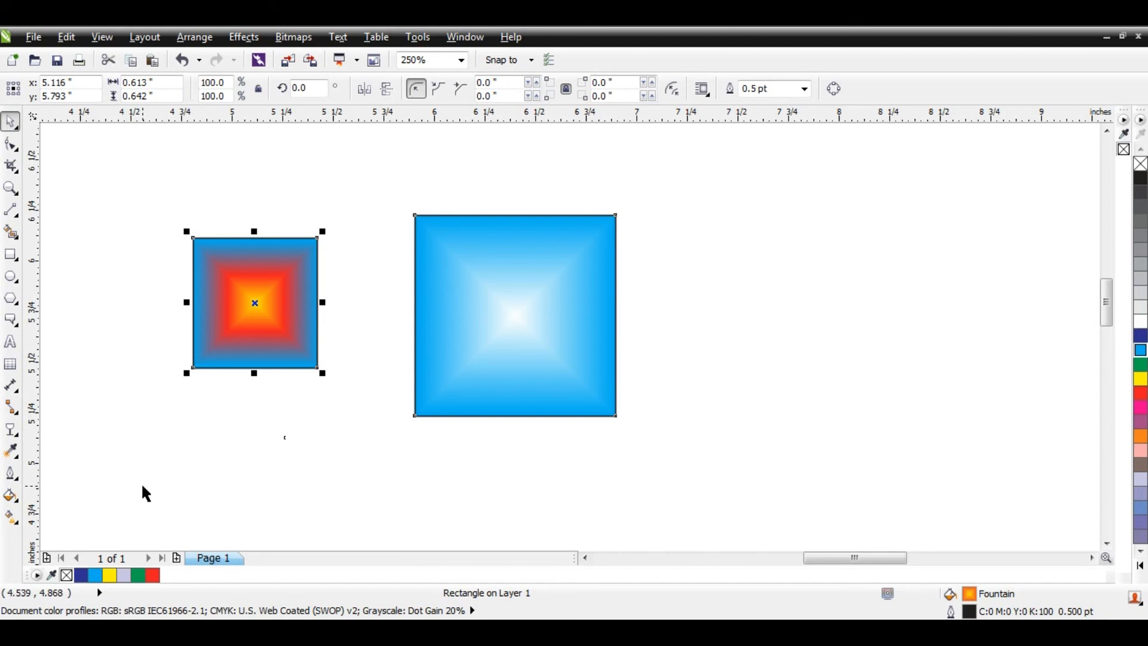
Step: Apply a Full color pattern fill with the green teardrop leaf design to the small rectangle
{"action": "left_click", "coordinate": [11, 496]}
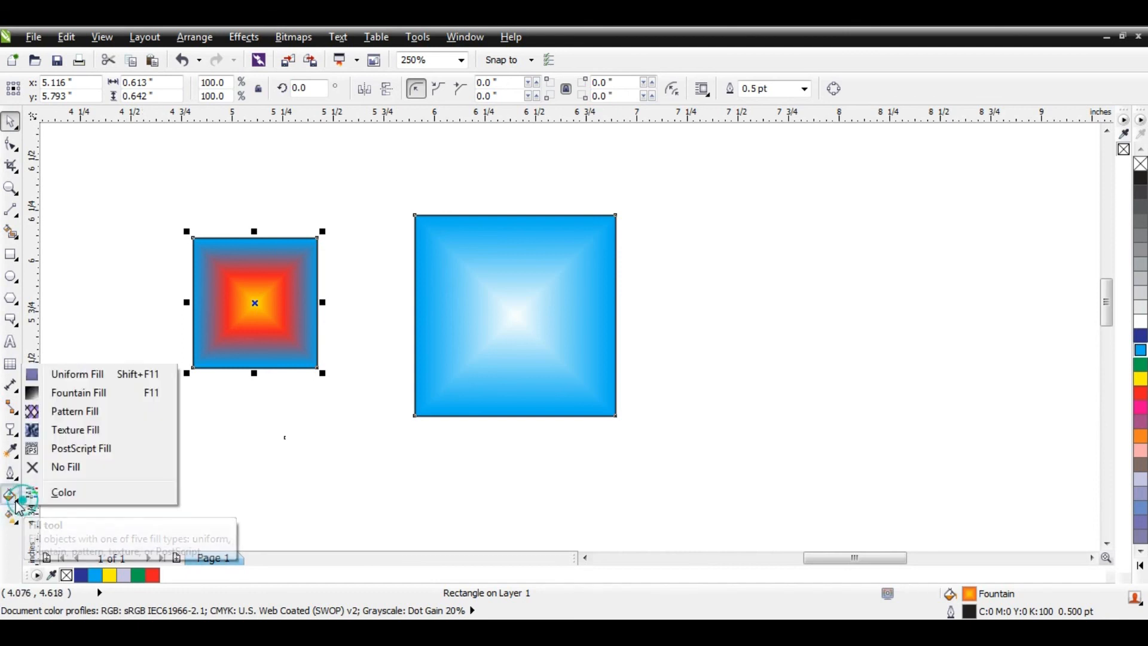
{"action": "left_click", "coordinate": [96, 418]}
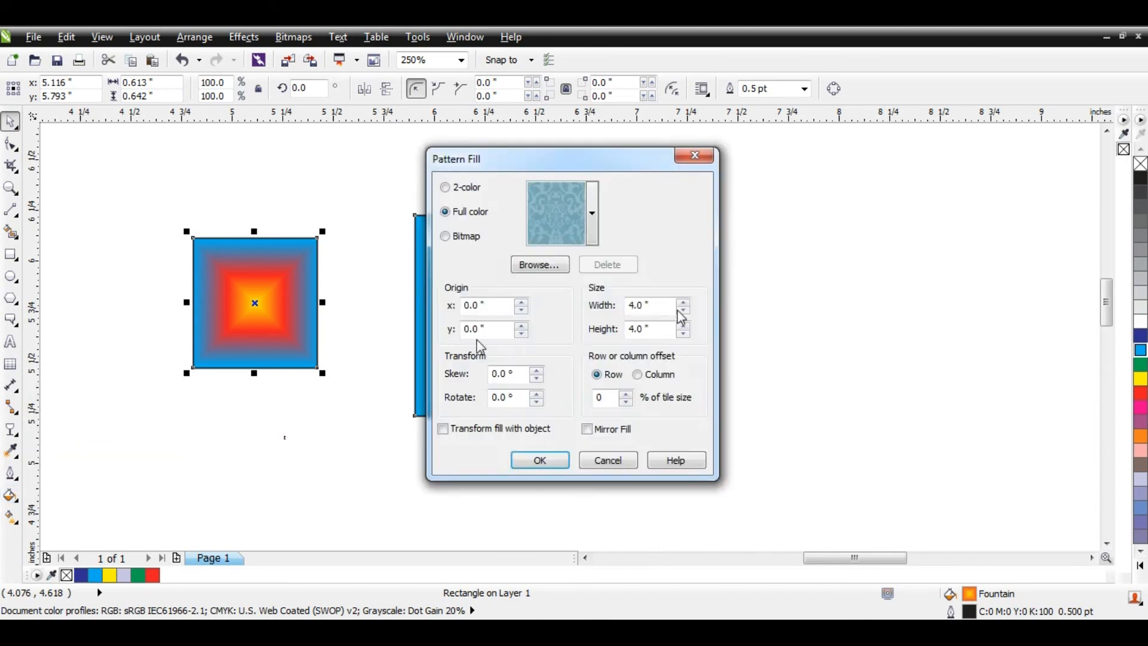
{"action": "left_click_drag", "start_coordinate": [634, 162], "coordinate": [788, 164]}
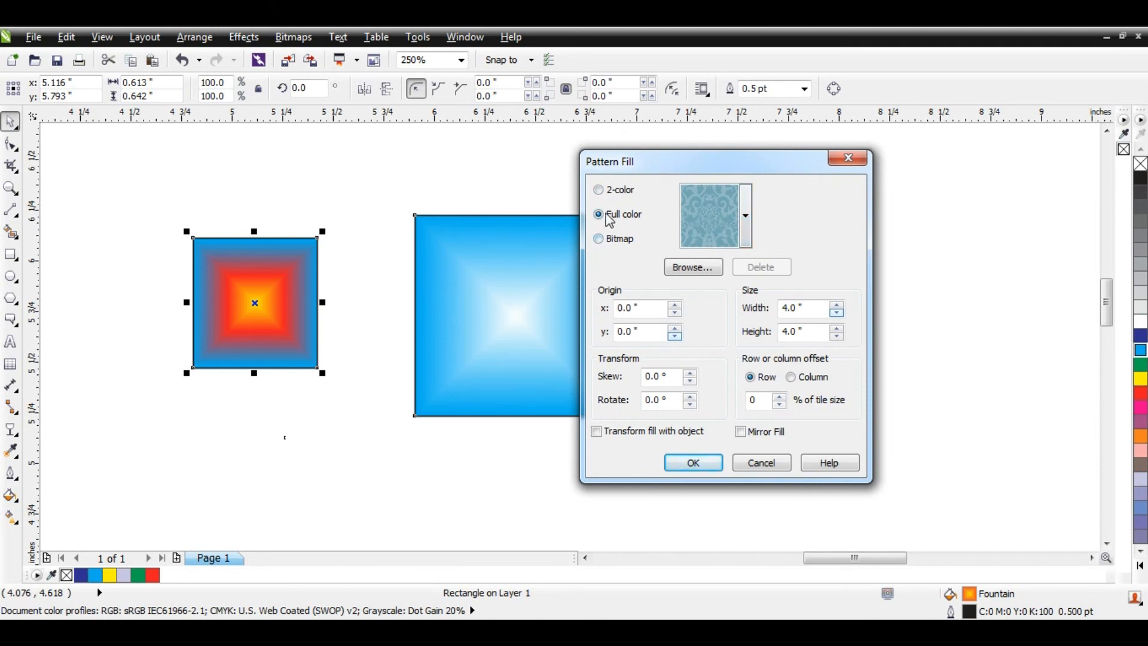
{"action": "left_click", "coordinate": [747, 226]}
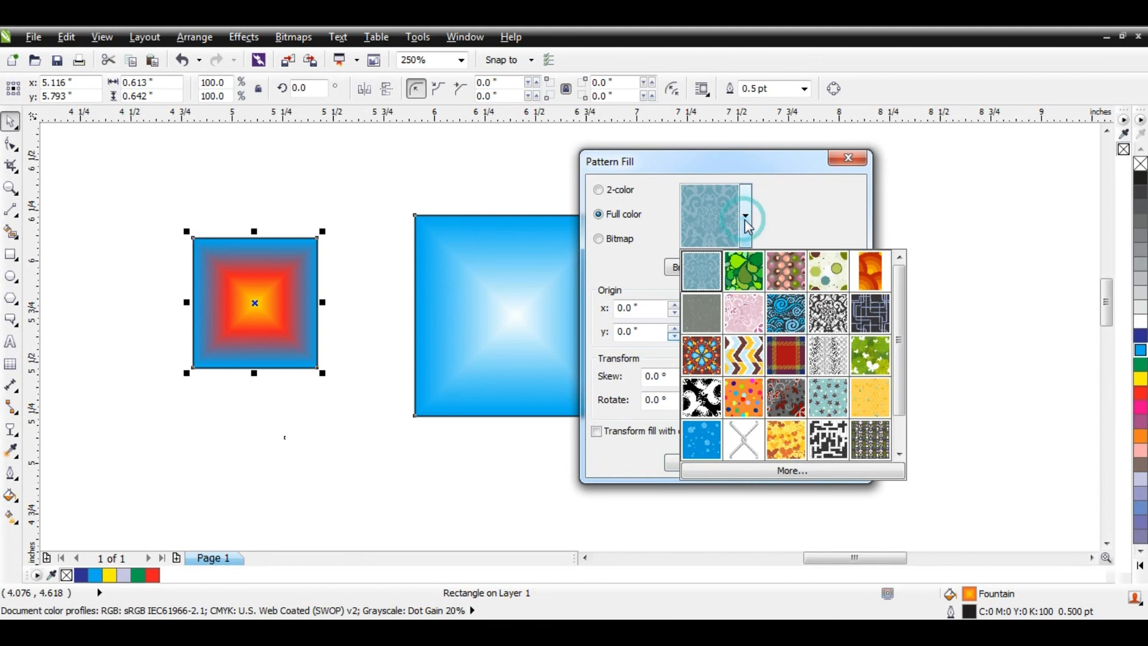
{"action": "left_click", "coordinate": [749, 276]}
{"action": "left_click", "coordinate": [699, 464]}
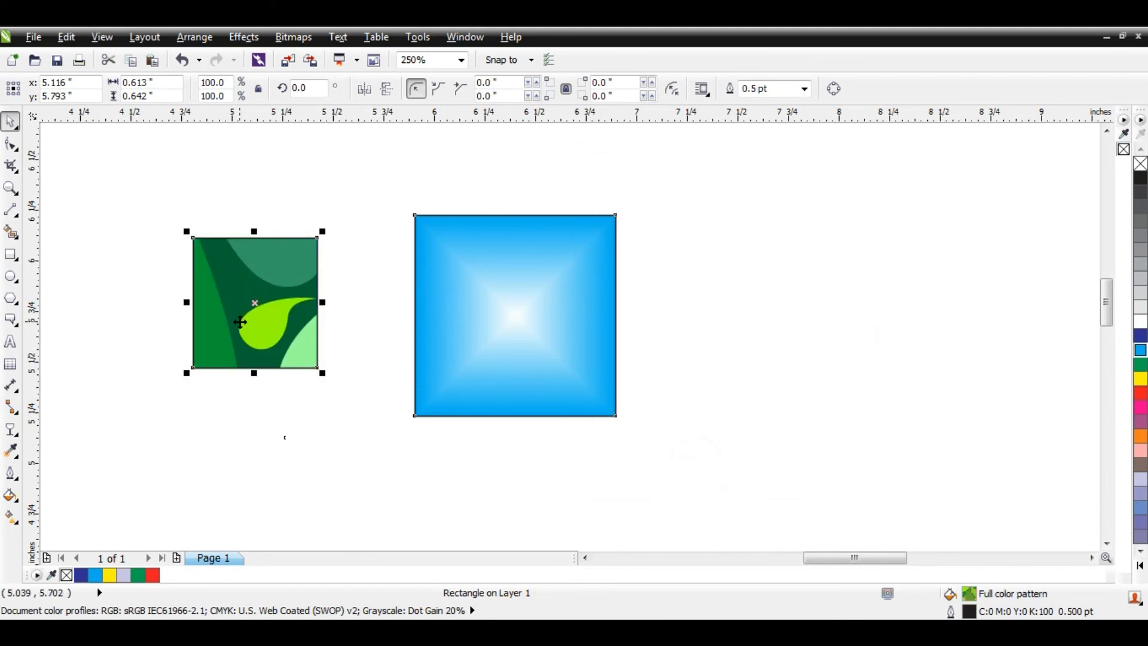
Step: Enlarge the green patterned rectangle to about 1.62 by 1.70 inches and move the blue rectangle farther away from it
{"action": "left_click_drag", "start_coordinate": [326, 375], "coordinate": [418, 473]}
{"action": "left_click_drag", "start_coordinate": [187, 231], "coordinate": [103, 144]}
{"action": "left_click_drag", "start_coordinate": [495, 340], "coordinate": [675, 320]}
{"action": "left_click_drag", "start_coordinate": [299, 307], "coordinate": [358, 305]}
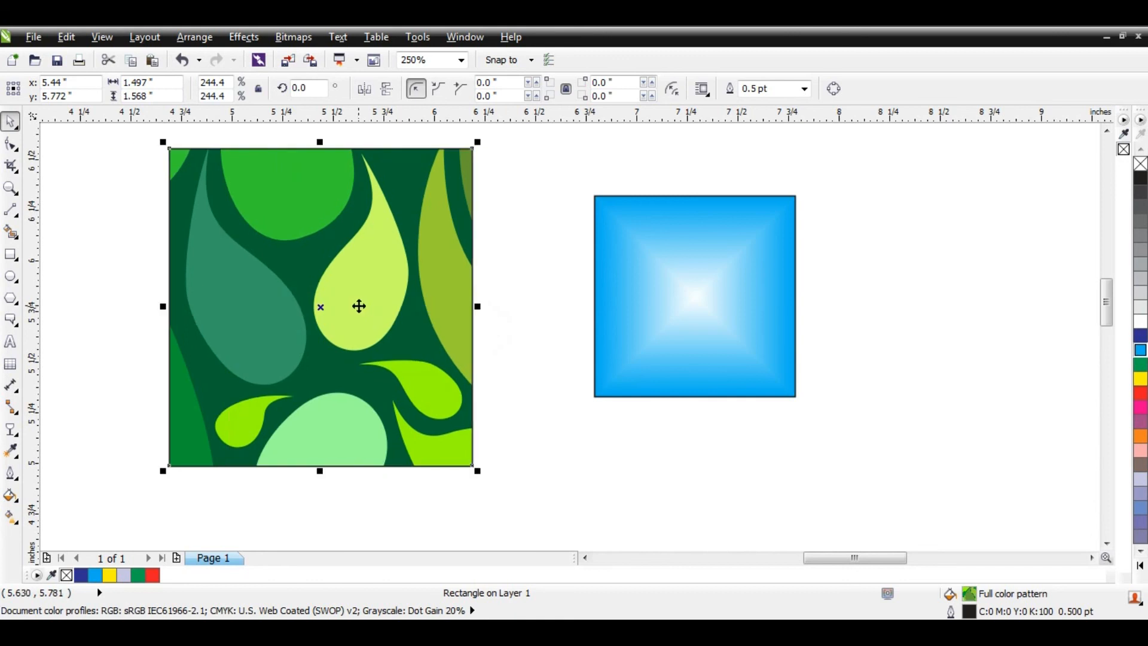
{"action": "left_click_drag", "start_coordinate": [476, 470], "coordinate": [501, 500]}
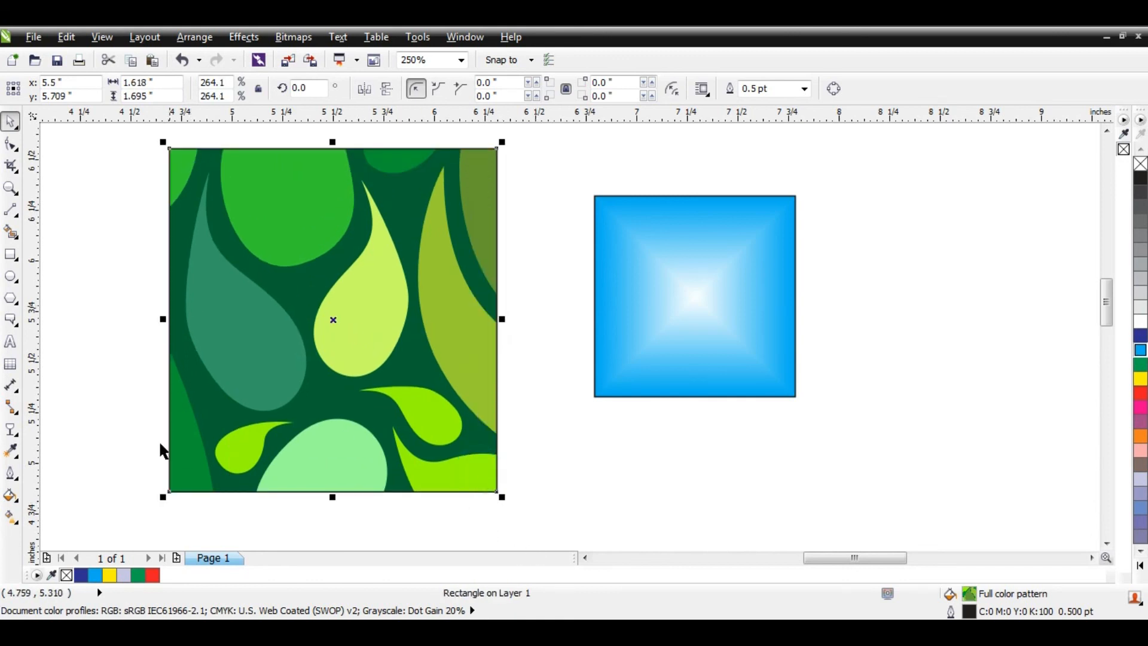
Step: Set the green rectangle's pattern fill size to 2.0 inches wide and 2.0 inches high
{"action": "left_click", "coordinate": [12, 497]}
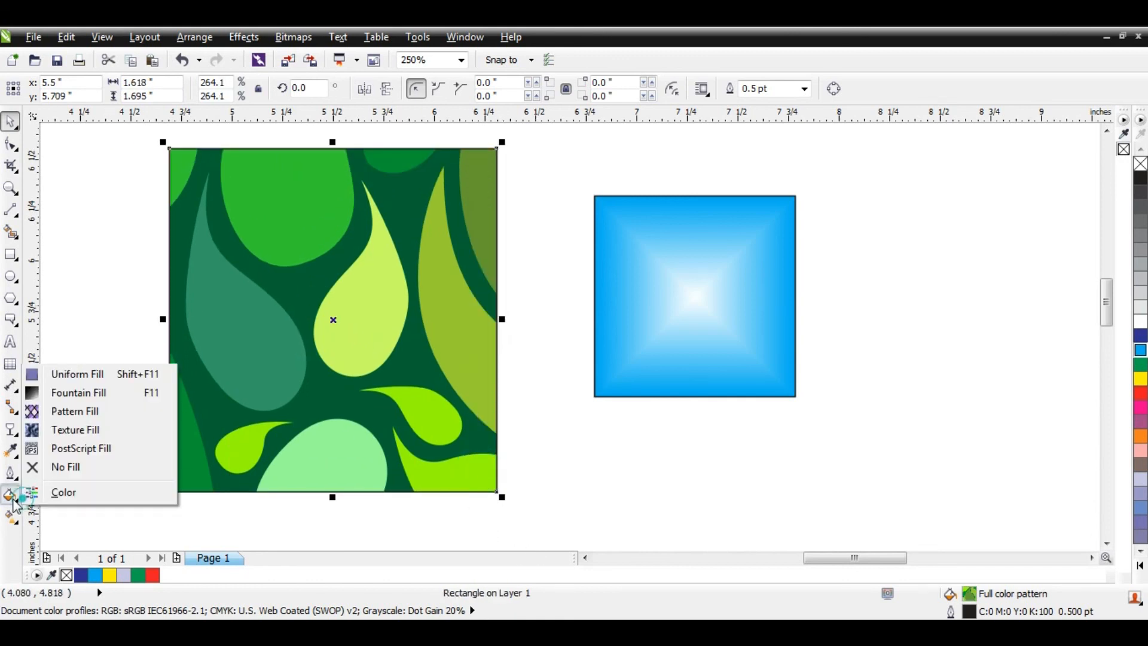
{"action": "left_click", "coordinate": [84, 411]}
{"action": "left_click_drag", "start_coordinate": [632, 157], "coordinate": [792, 156]}
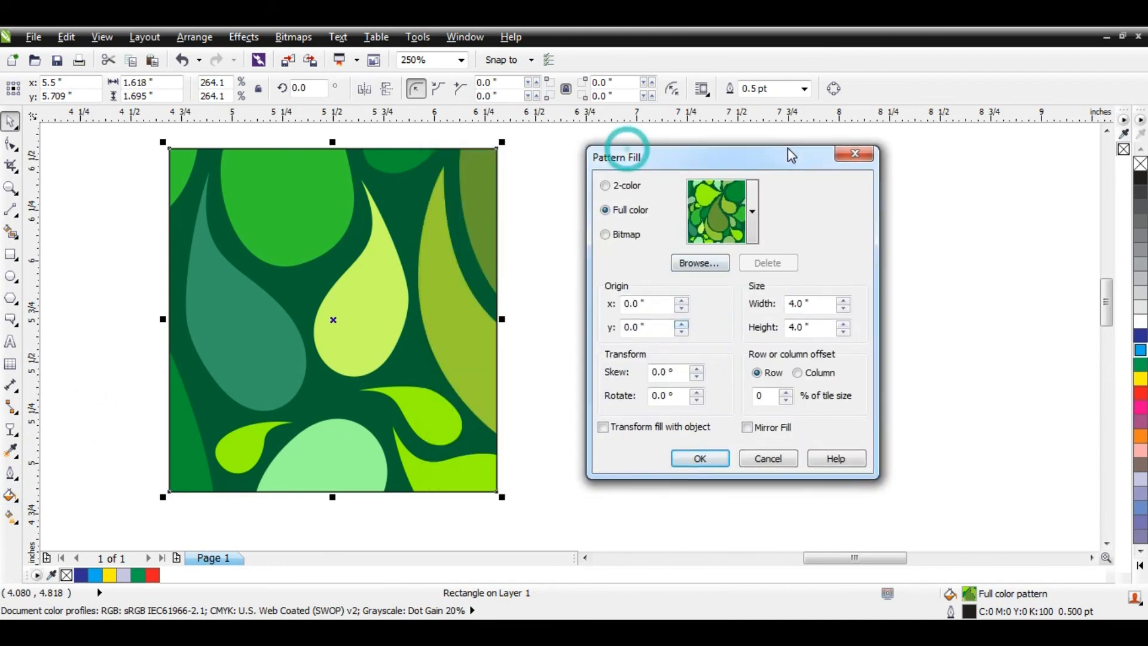
{"action": "left_click_drag", "start_coordinate": [816, 303], "coordinate": [789, 303]}
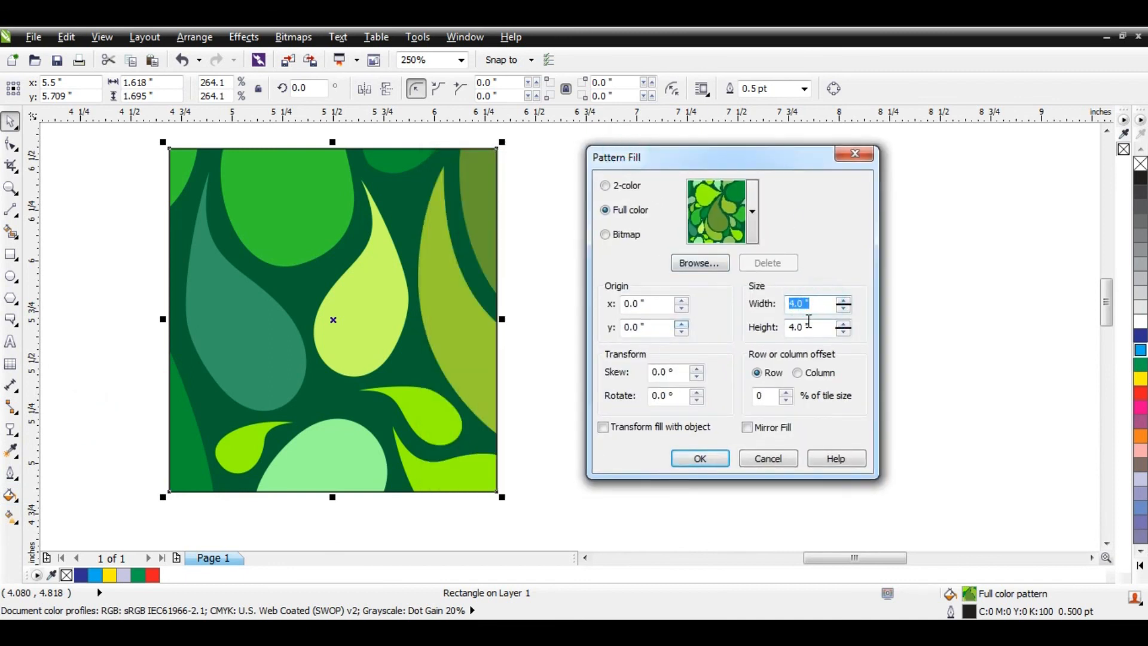
{"action": "type", "text": "2"}
{"action": "type", "text": "2.0"}
{"action": "key", "text": "Return"}
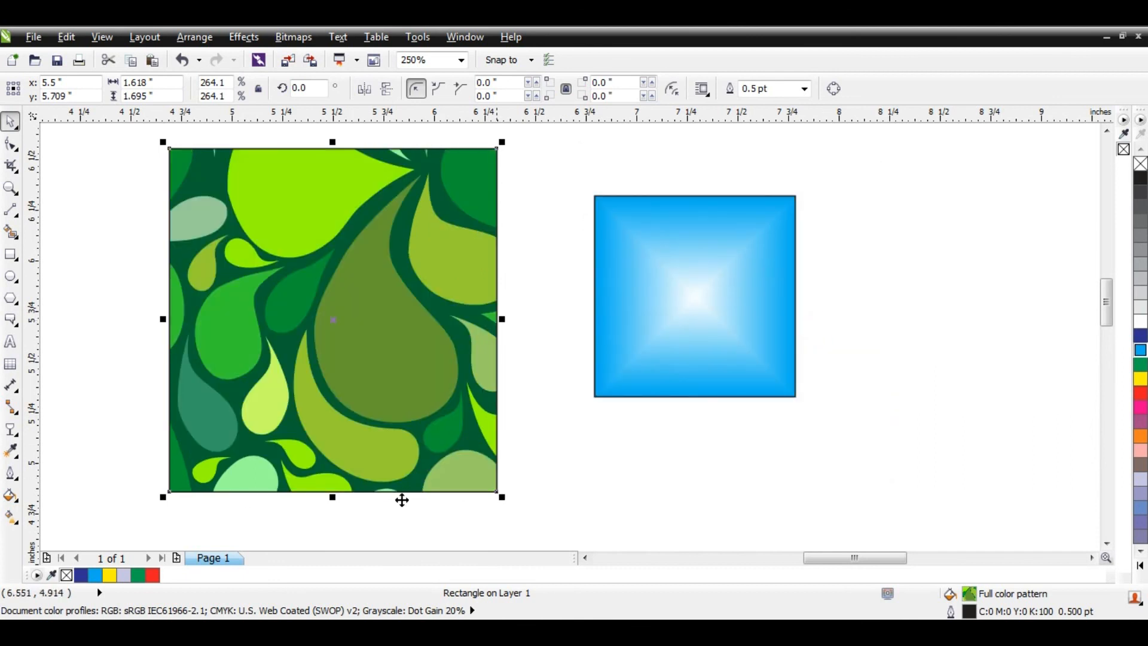
Step: Replace the green rectangle's fill with a Bitmap pattern showing the red and white star tile
{"action": "left_click", "coordinate": [10, 475]}
{"action": "left_click", "coordinate": [10, 495]}
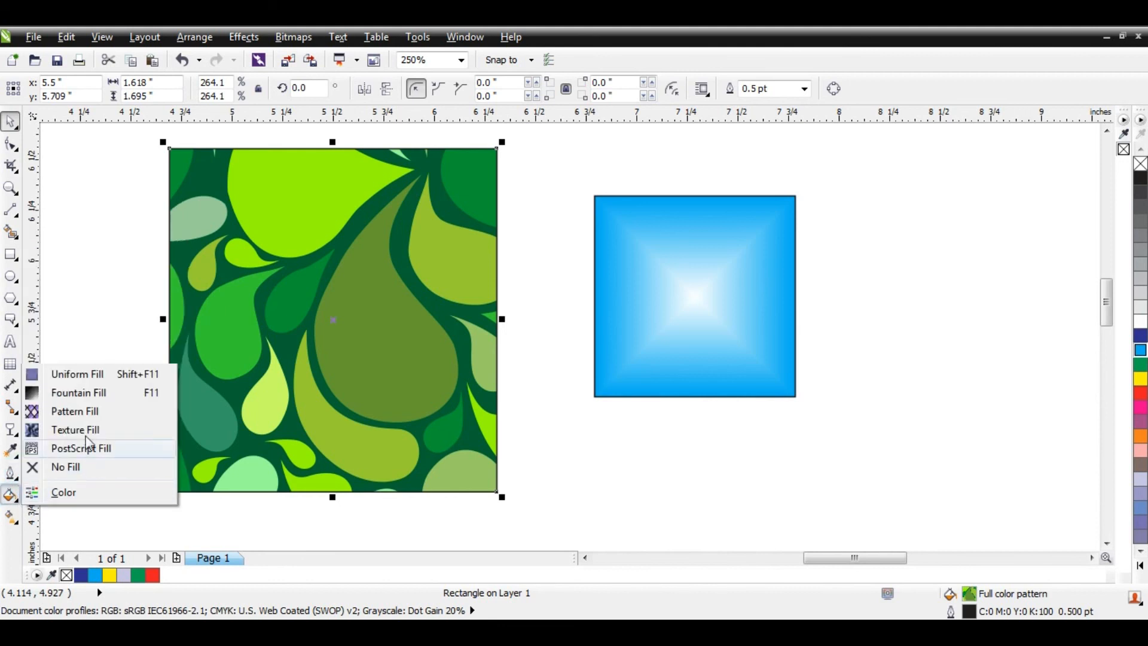
{"action": "left_click", "coordinate": [92, 412]}
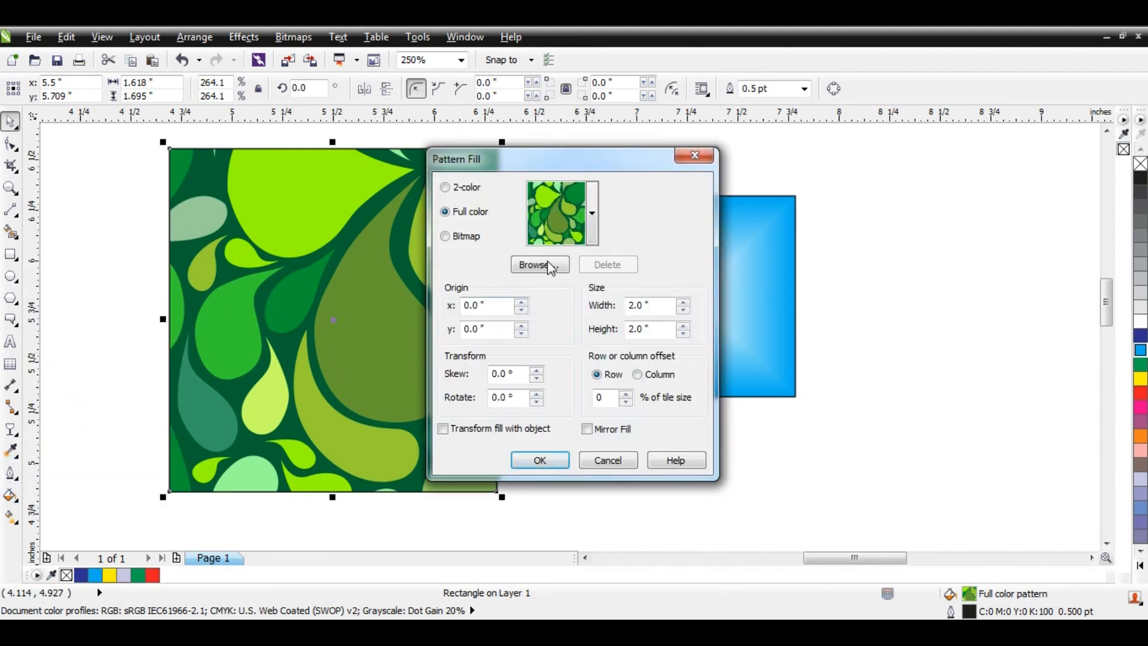
{"action": "left_click", "coordinate": [466, 236]}
{"action": "left_click", "coordinate": [538, 265]}
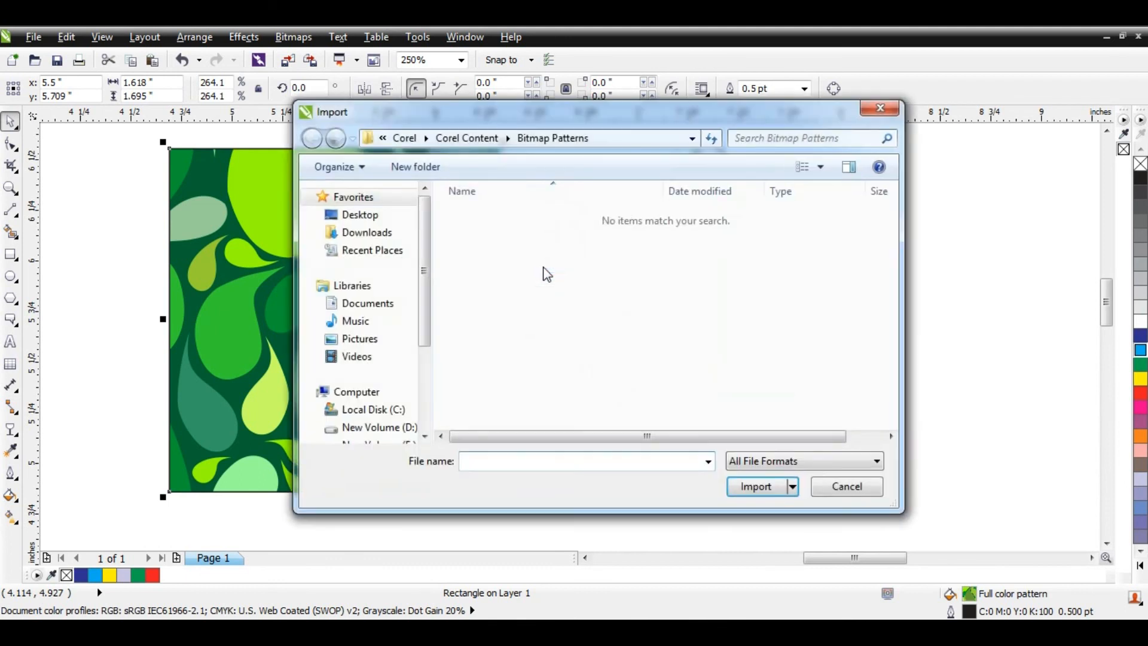
{"action": "left_click", "coordinate": [879, 109]}
{"action": "left_click", "coordinate": [592, 215]}
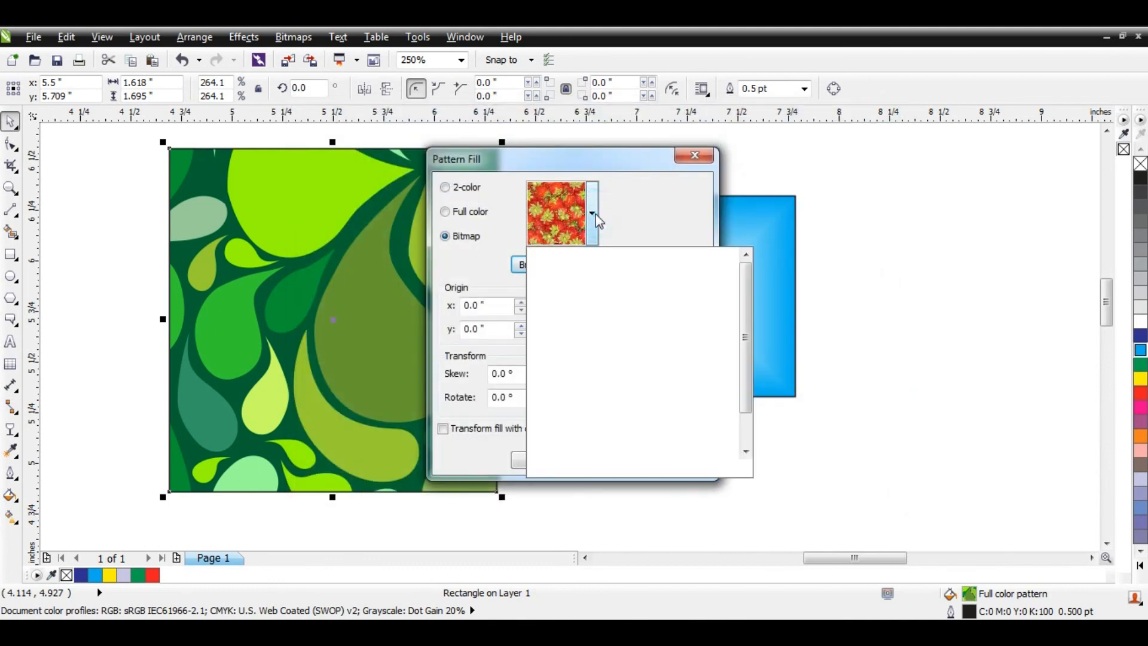
{"action": "left_click", "coordinate": [726, 306]}
{"action": "left_click", "coordinate": [540, 458]}
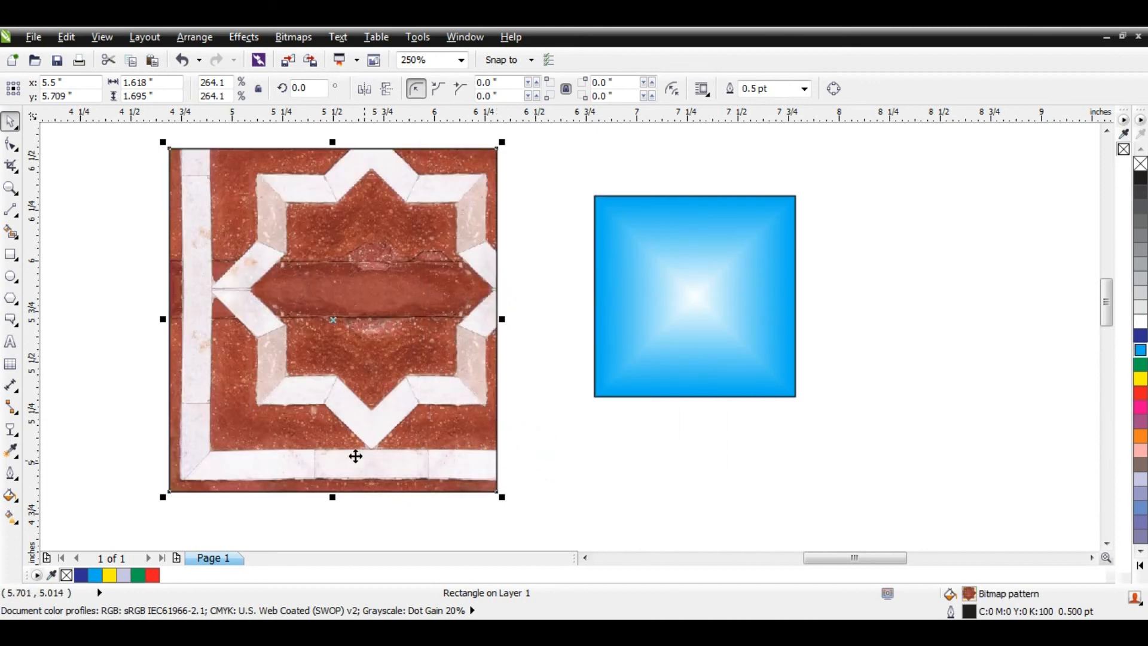
Step: Set the star tile pattern's size to 1.5 inches wide and 1.5 inches high
{"action": "left_click", "coordinate": [10, 495]}
{"action": "left_click", "coordinate": [103, 412]}
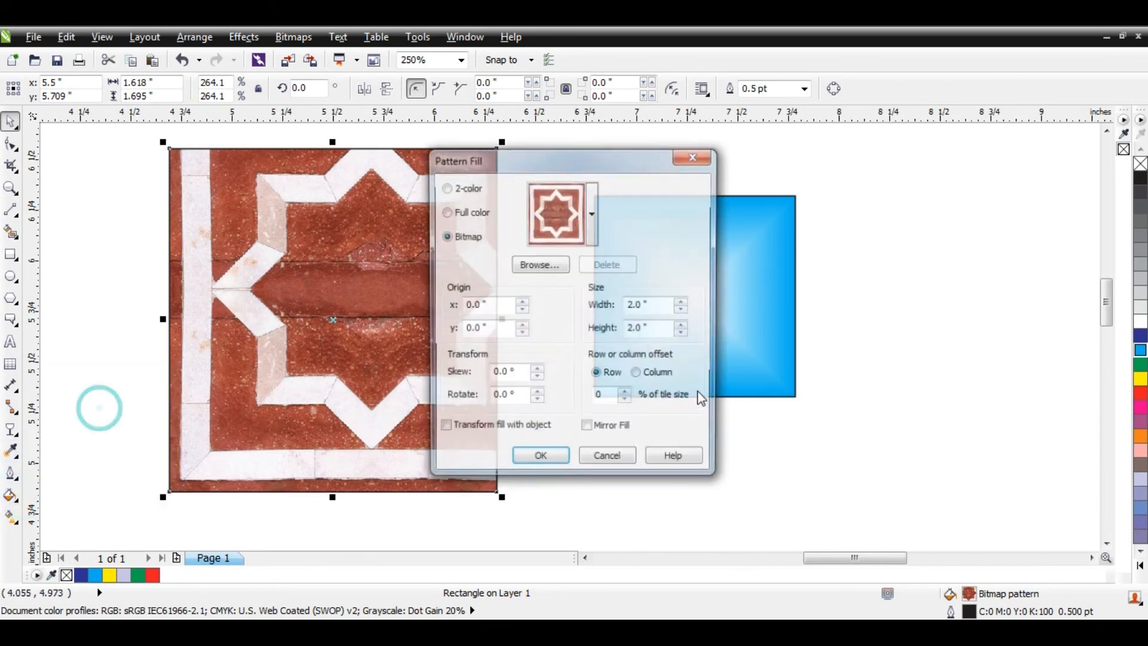
{"action": "double_click", "coordinate": [655, 305]}
{"action": "type", "text": "1.5"}
{"action": "key", "text": "Tab"}
{"action": "type", "text": "1.5"}
{"action": "key", "text": "Return"}
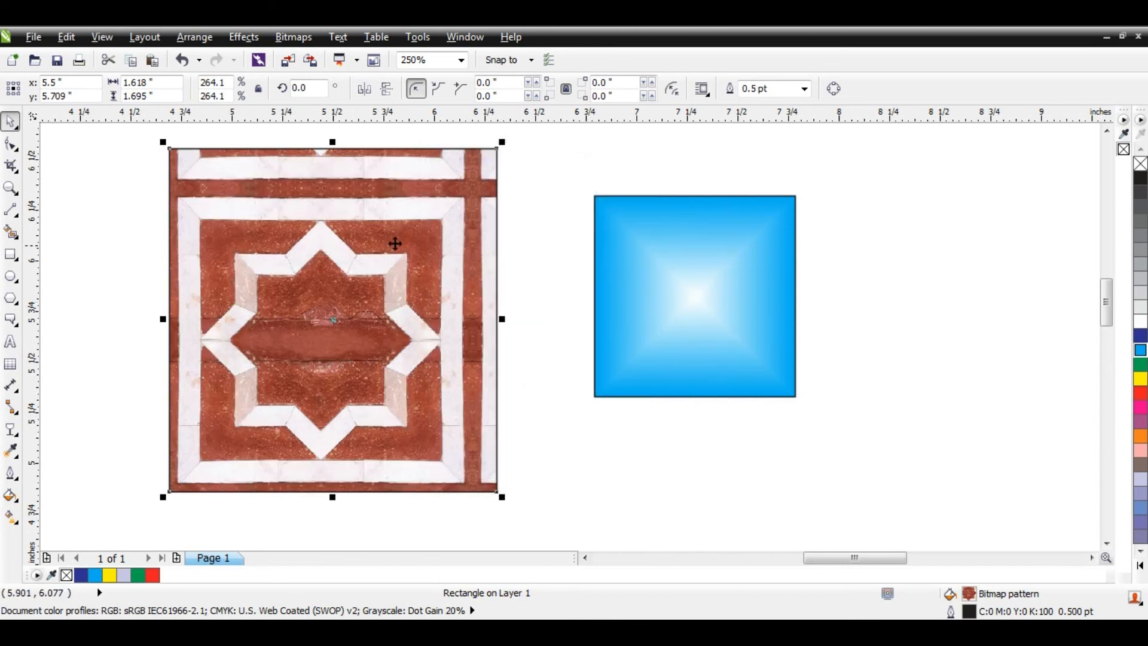
Step: Apply the Curtains texture fill from the Samples library to the star-tiled rectangle, with yellow as the 2nd color
{"action": "scroll", "coordinate": [339, 357], "scroll_direction": "up", "scroll_amount": 1}
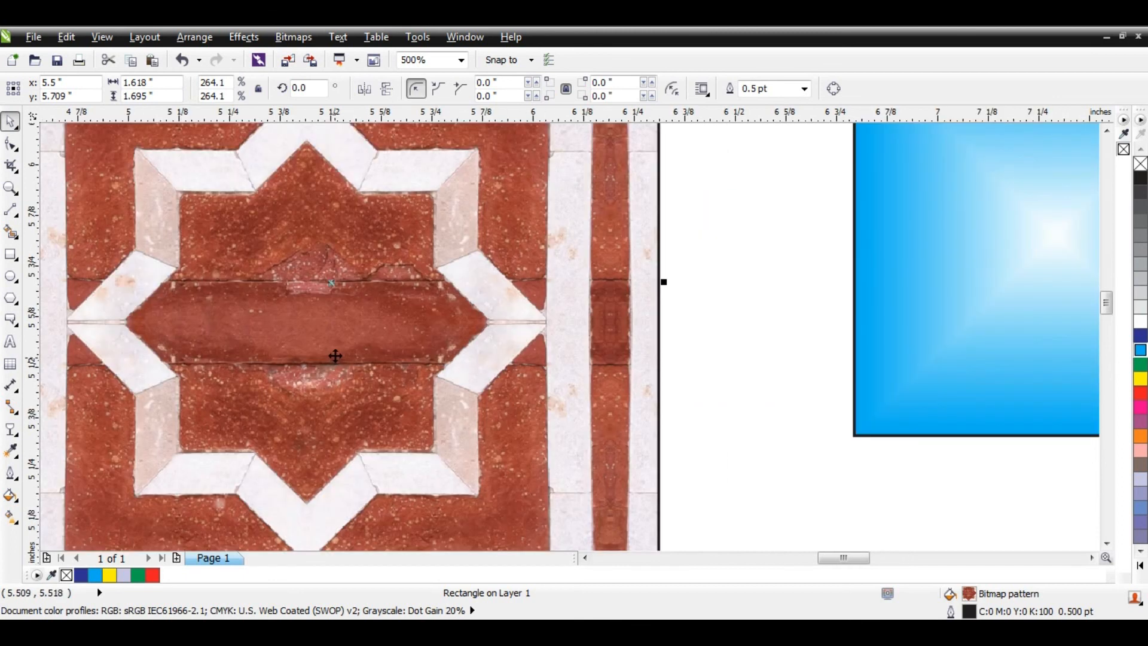
{"action": "scroll", "coordinate": [446, 340], "scroll_direction": "down", "scroll_amount": 1}
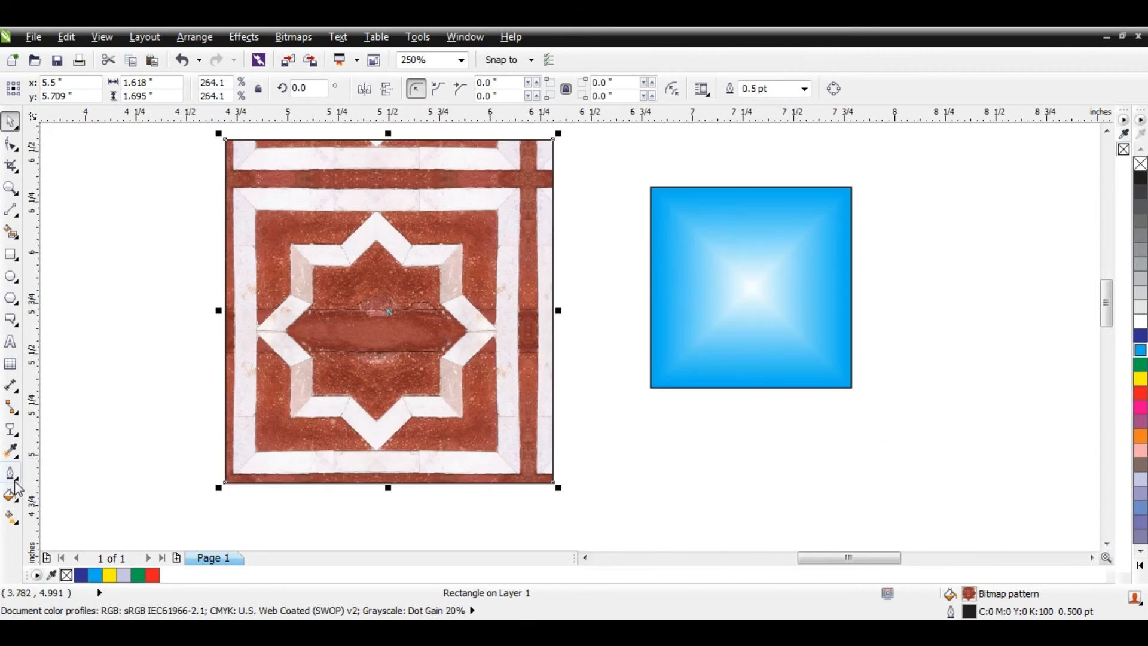
{"action": "left_click", "coordinate": [14, 499]}
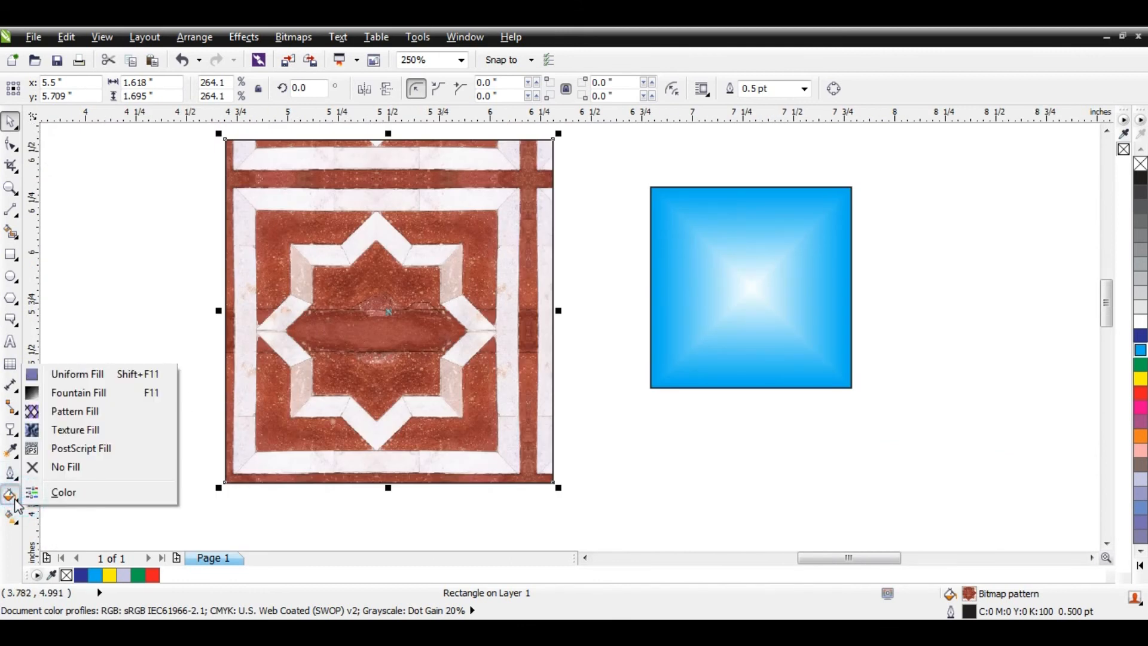
{"action": "left_click", "coordinate": [89, 429]}
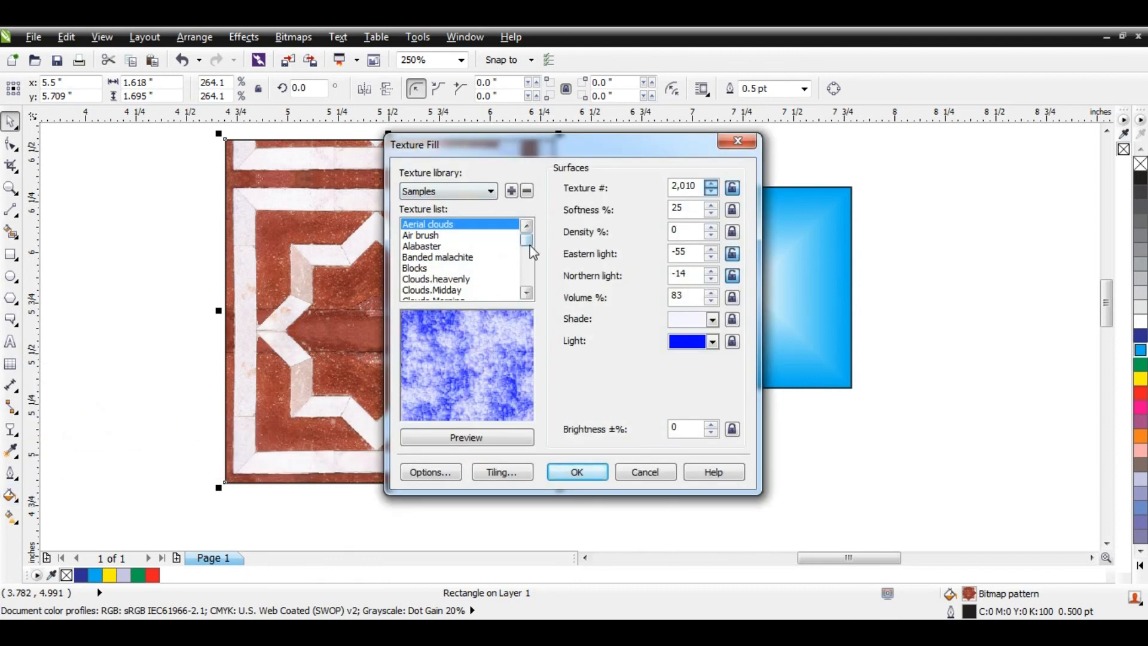
{"action": "left_click_drag", "start_coordinate": [529, 245], "coordinate": [530, 253]}
{"action": "left_click", "coordinate": [464, 246]}
{"action": "left_click", "coordinate": [432, 257]}
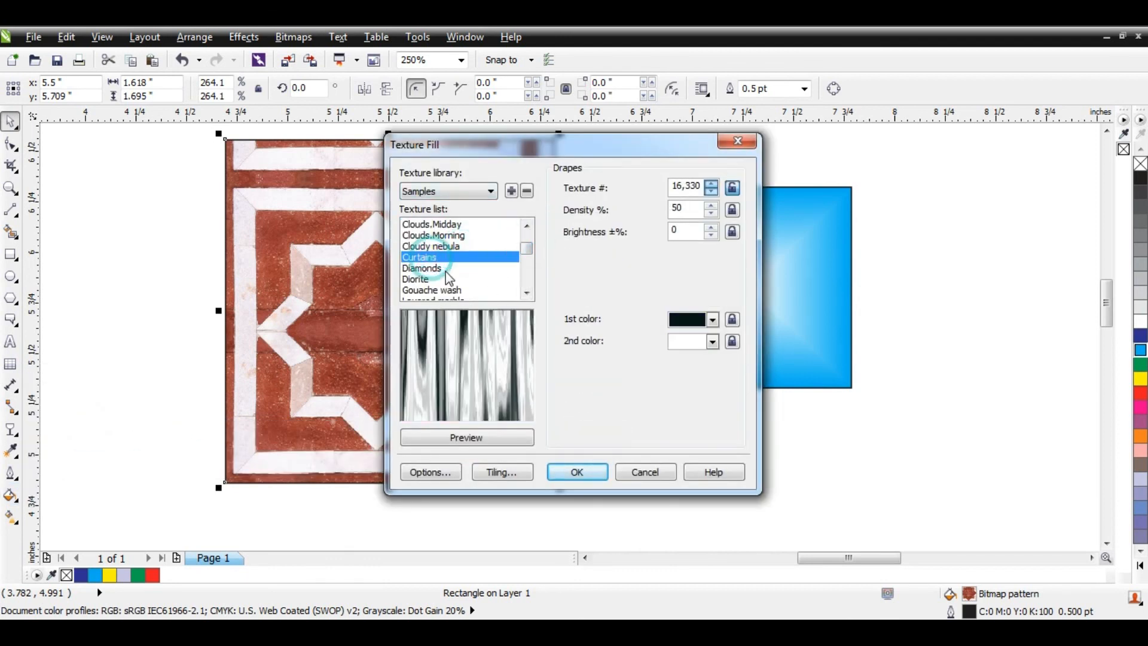
{"action": "left_click", "coordinate": [713, 342]}
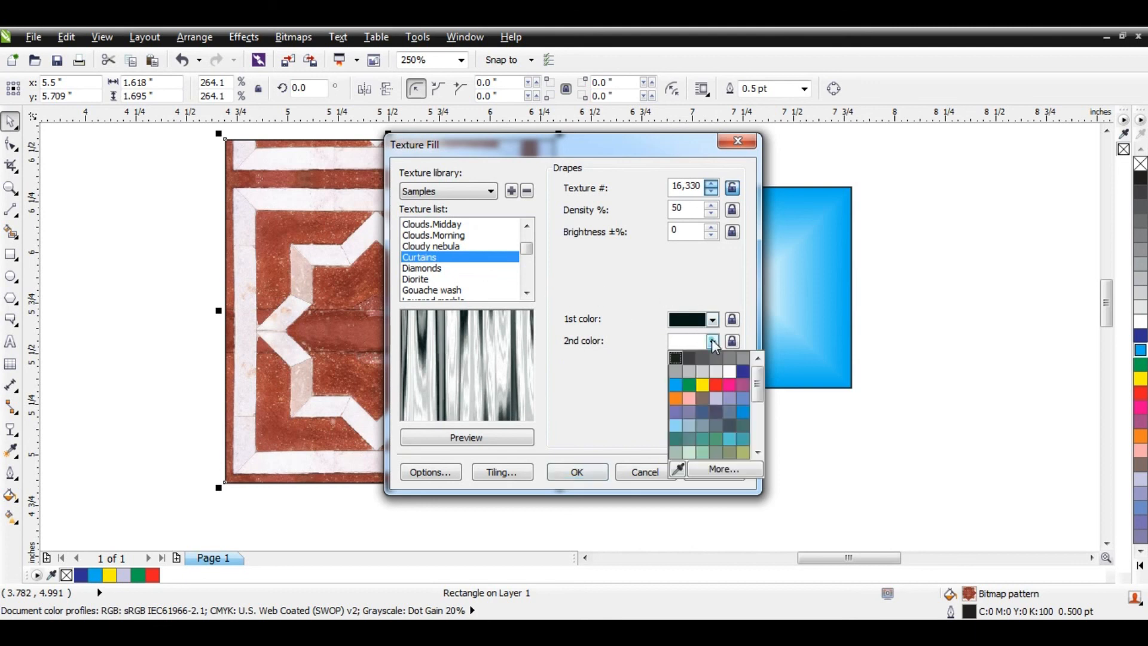
{"action": "left_click", "coordinate": [702, 385]}
{"action": "left_click", "coordinate": [663, 357]}
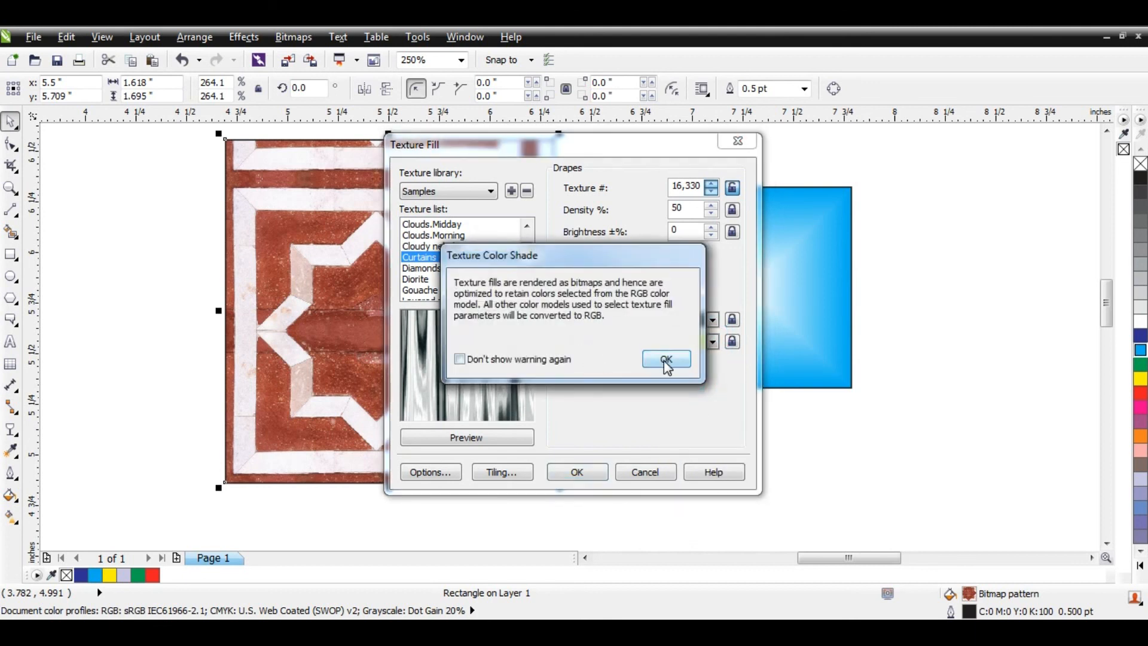
{"action": "left_click", "coordinate": [578, 471]}
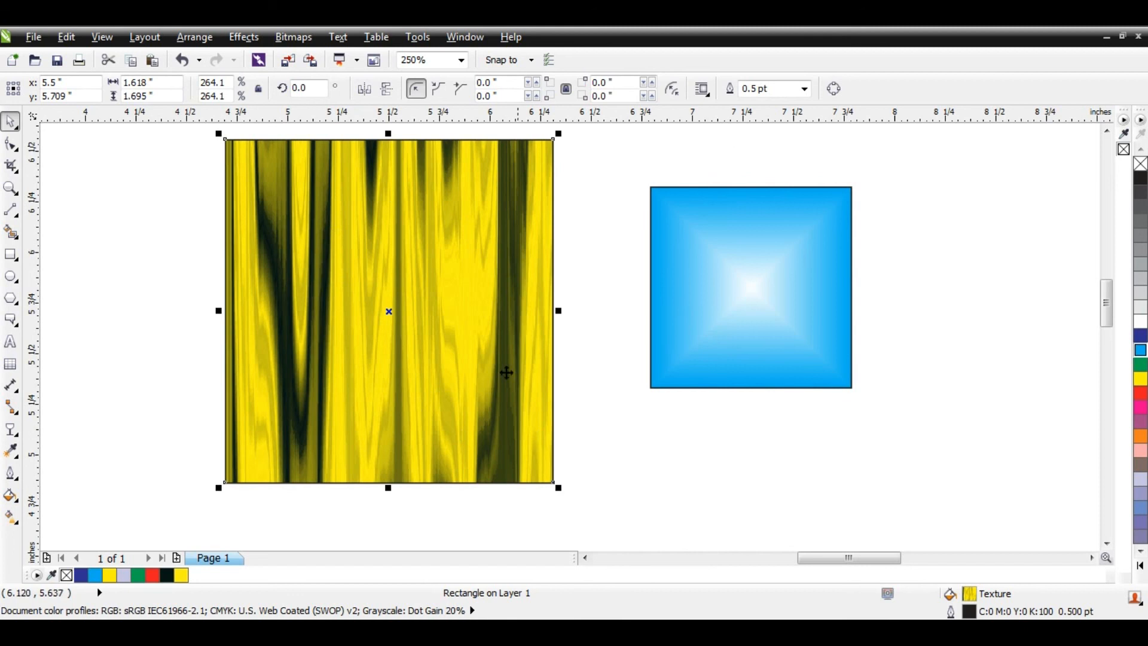
{"action": "left_click", "coordinate": [11, 496]}
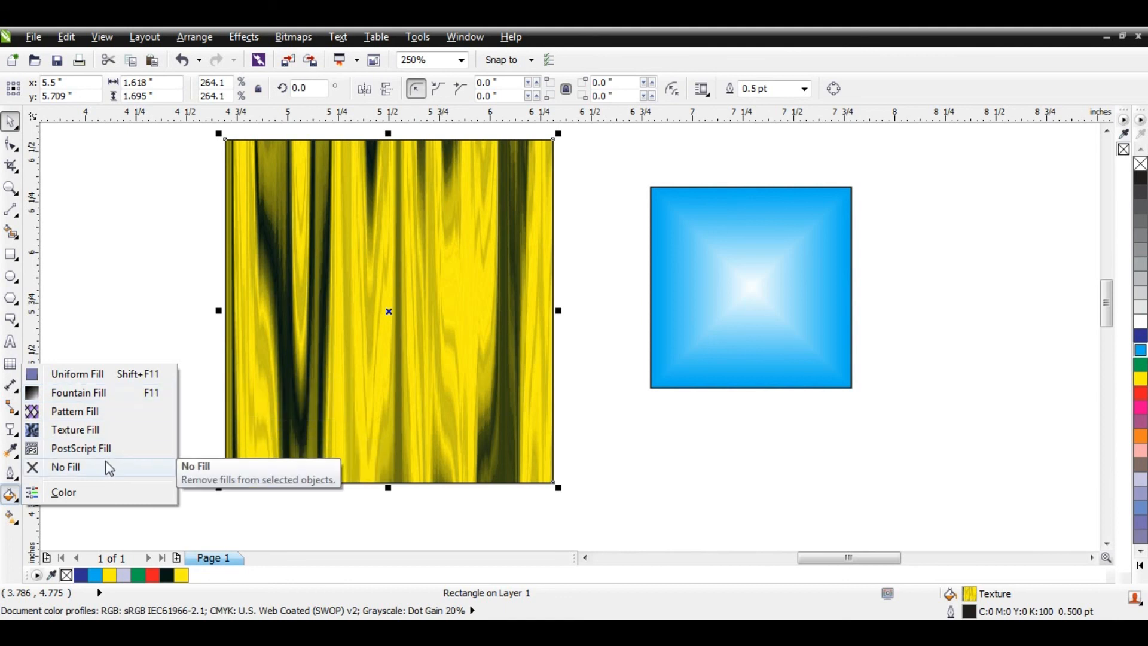
{"action": "left_click", "coordinate": [389, 529]}
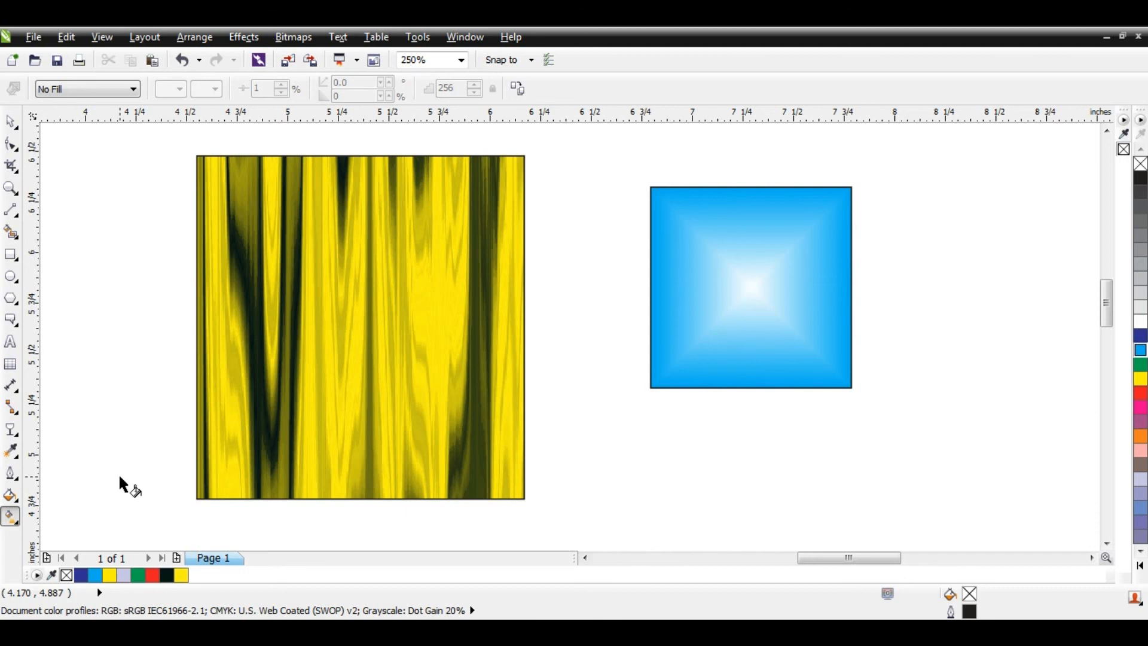
{"action": "left_click", "coordinate": [12, 123]}
{"action": "left_click", "coordinate": [87, 185]}
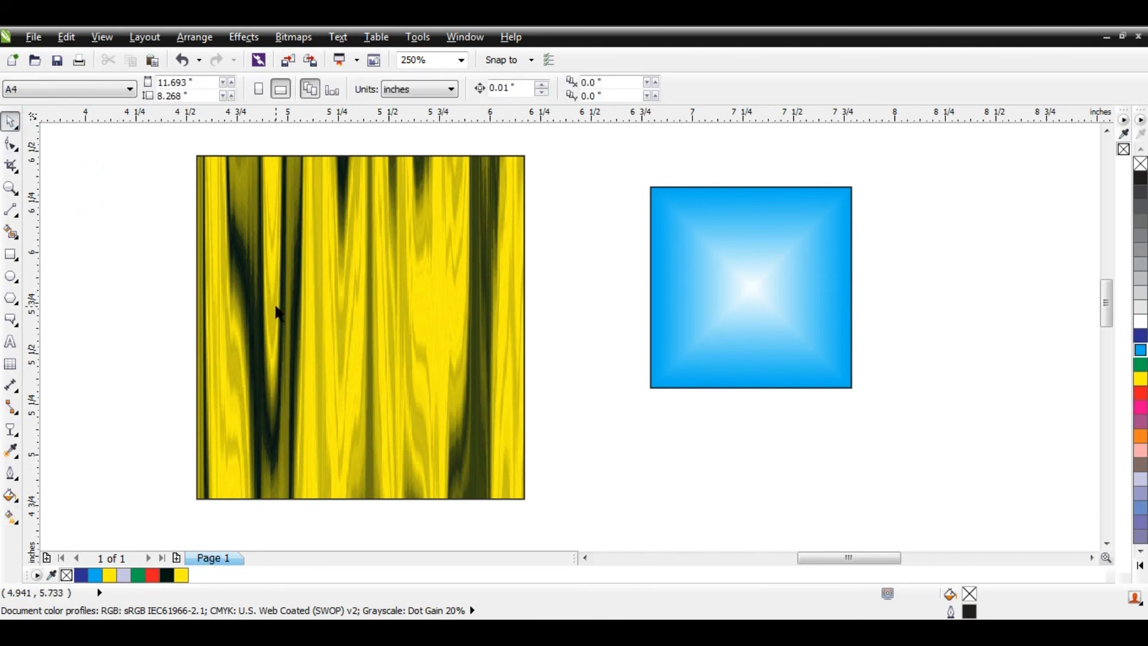
{"action": "scroll", "coordinate": [320, 321], "scroll_direction": "down", "scroll_amount": 2}
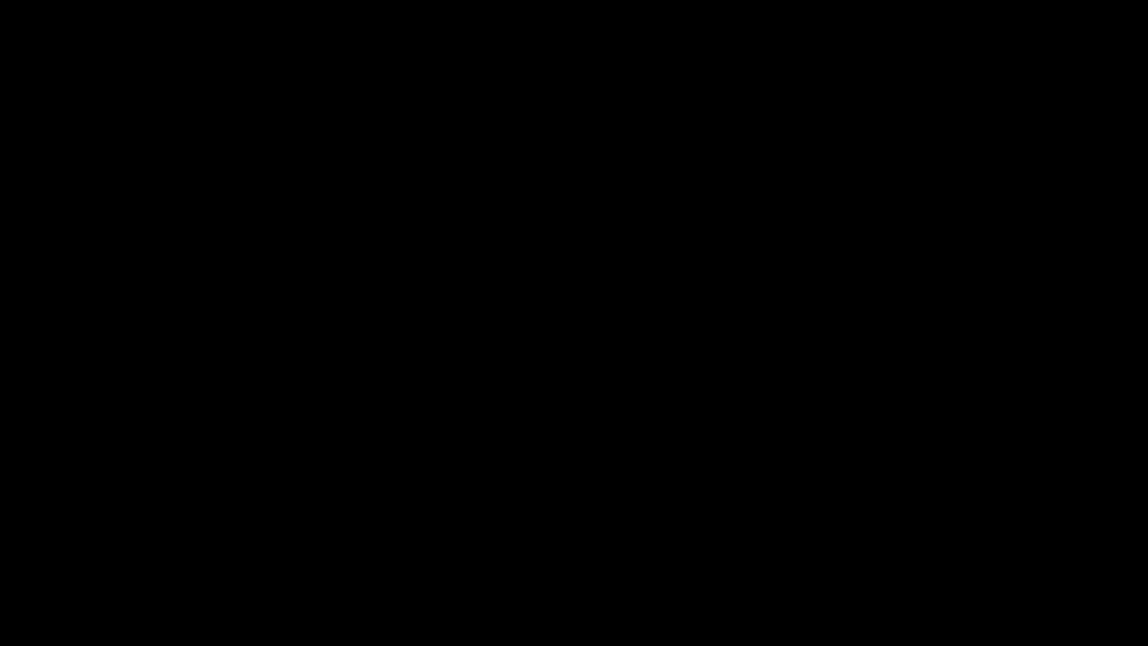